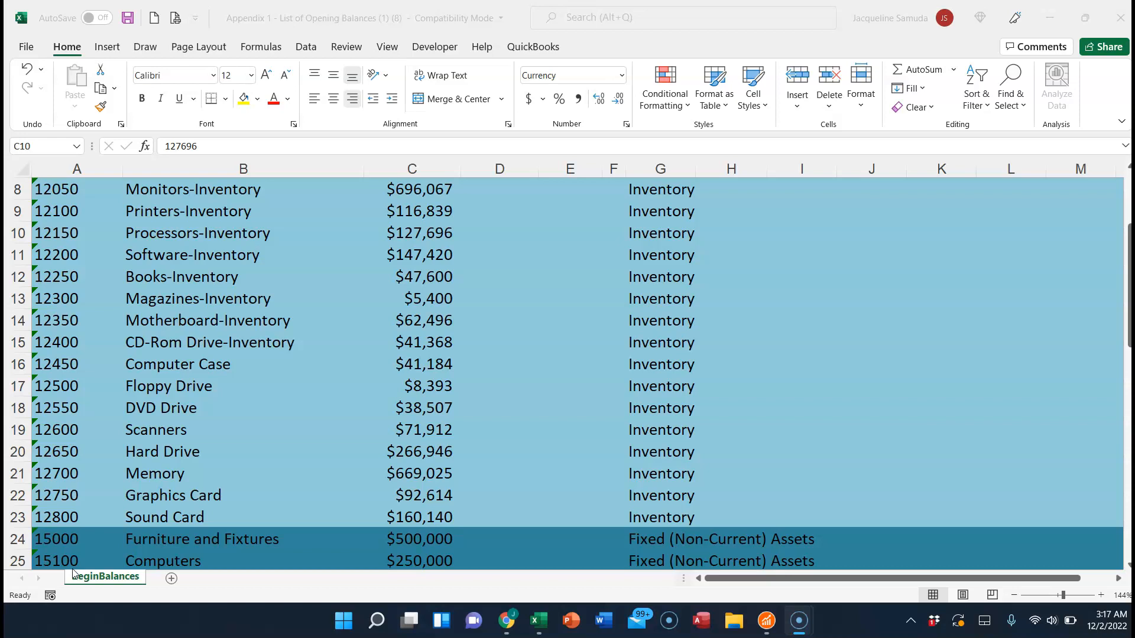
- Review the opening balances for Accounts Receivable and Accounts Payable in the BeginBalances sheet
{"action": "left_click", "coordinate": [72, 572]}
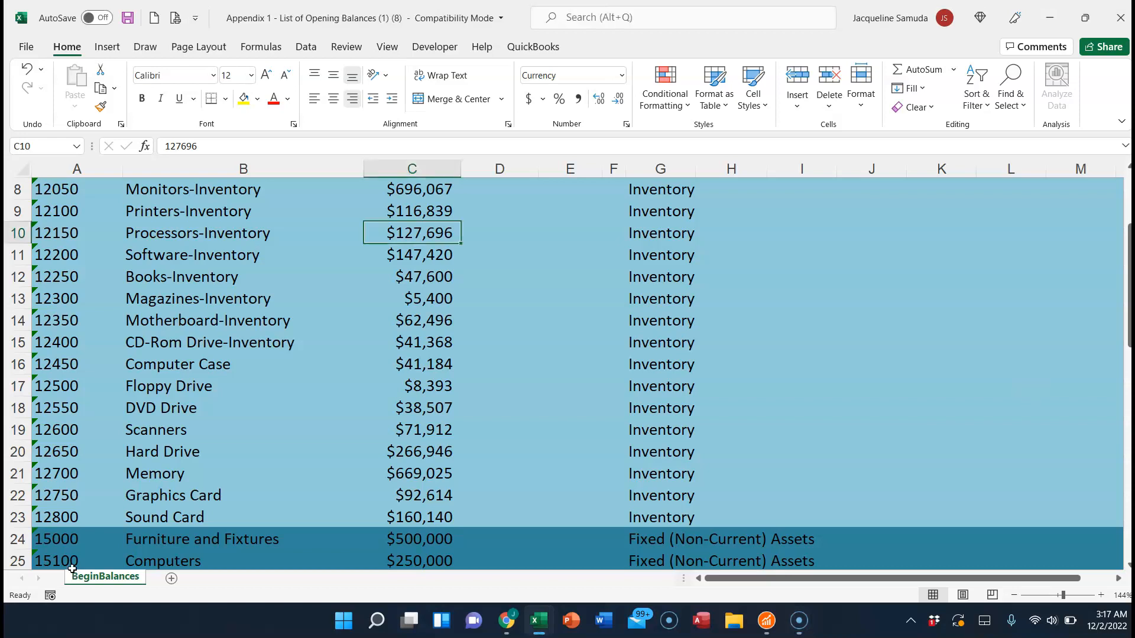
{"action": "scroll", "coordinate": [72, 568], "scroll_direction": "up", "scroll_amount": 1}
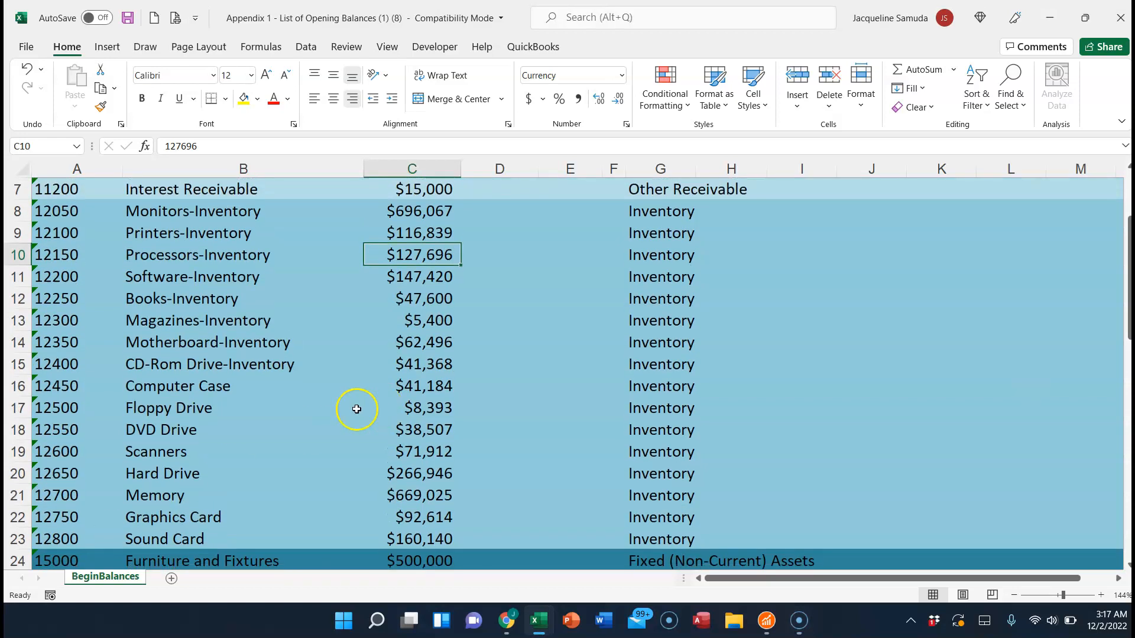
{"action": "mouse_move", "coordinate": [416, 621]}
{"action": "scroll", "coordinate": [417, 621], "scroll_direction": "up", "scroll_amount": 2}
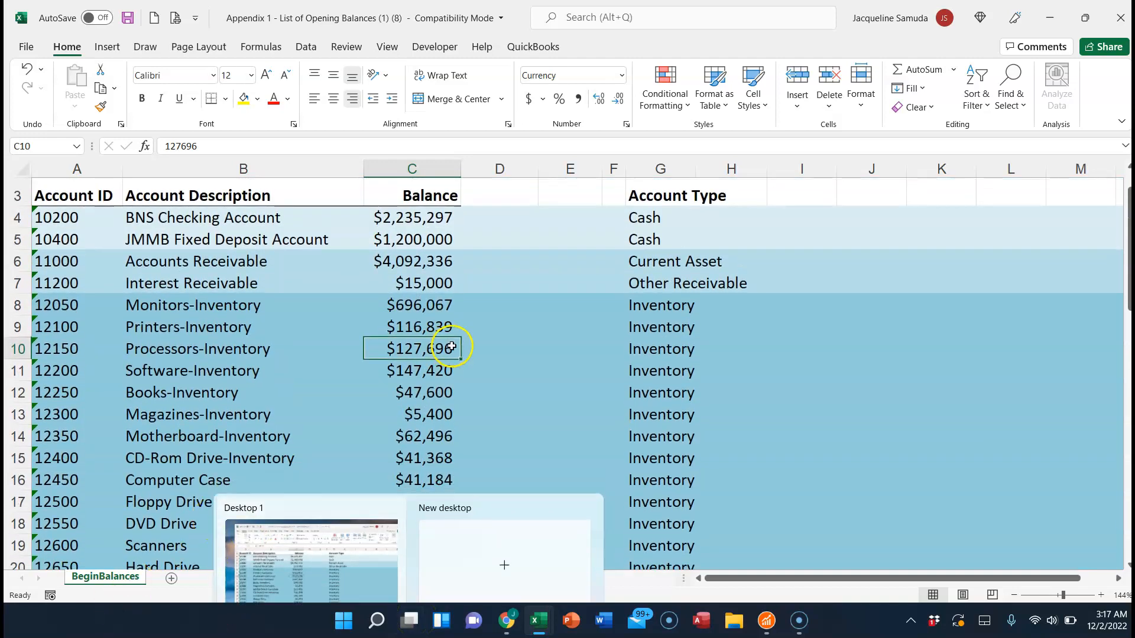
{"action": "left_click", "coordinate": [430, 265]}
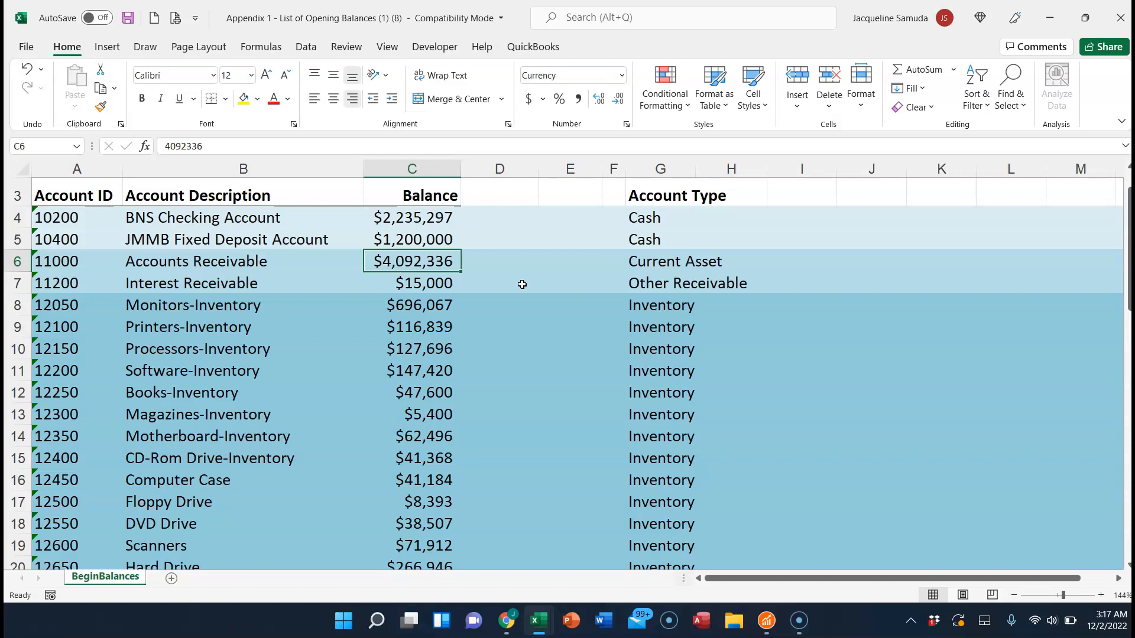
{"action": "scroll", "coordinate": [521, 284], "scroll_direction": "down", "scroll_amount": 6}
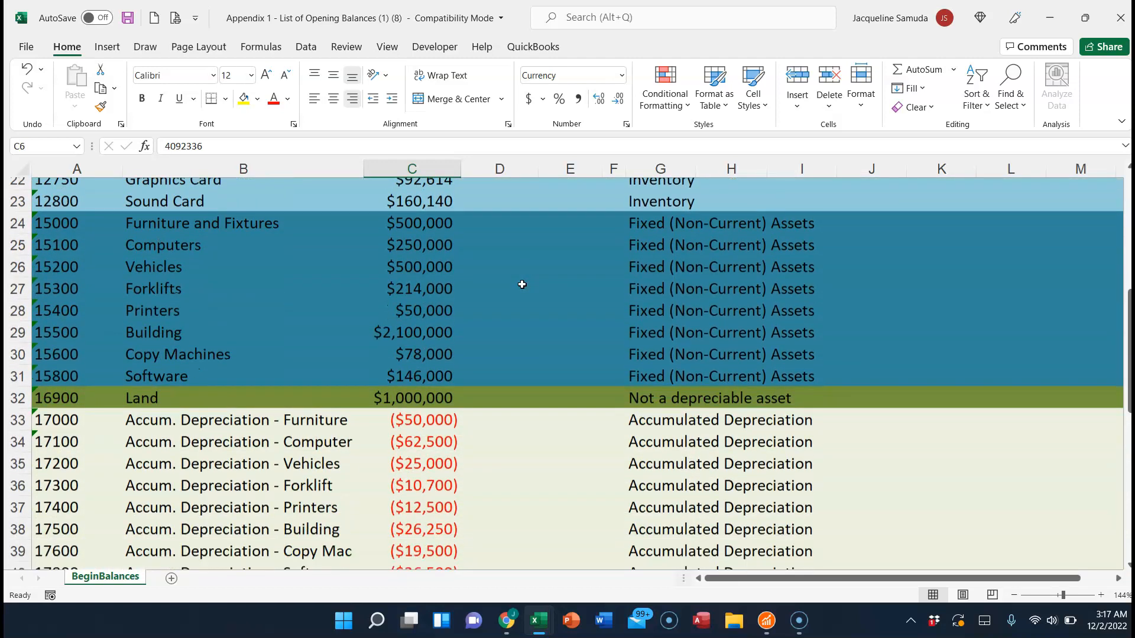
{"action": "scroll", "coordinate": [522, 284], "scroll_direction": "down", "scroll_amount": 1}
{"action": "scroll", "coordinate": [522, 284], "scroll_direction": "down", "scroll_amount": 1}
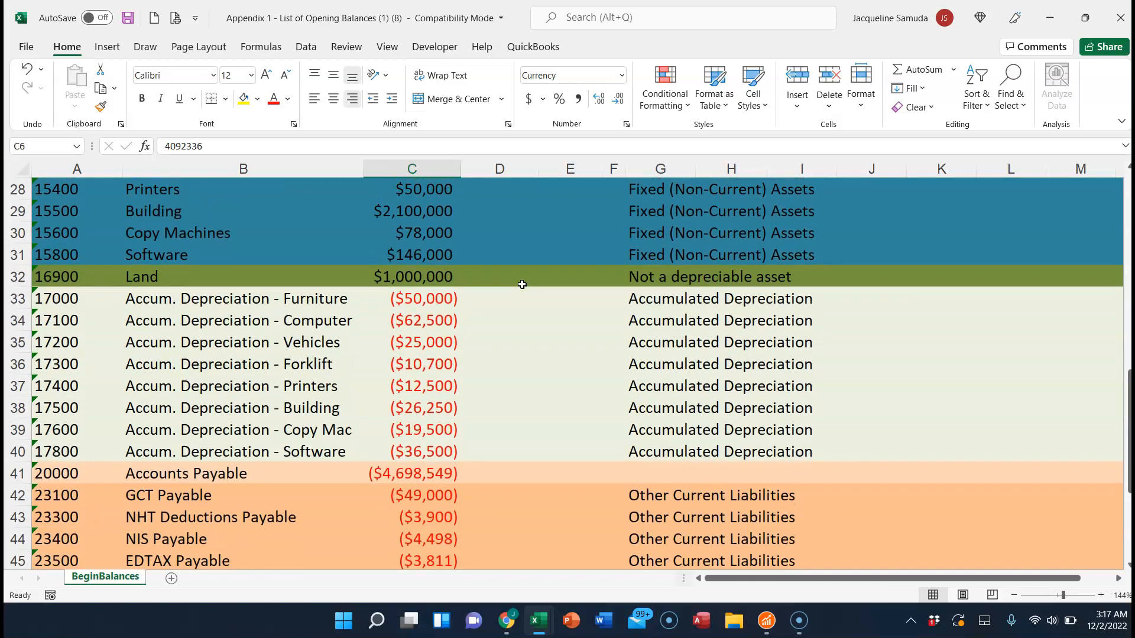
{"action": "left_click", "coordinate": [354, 475]}
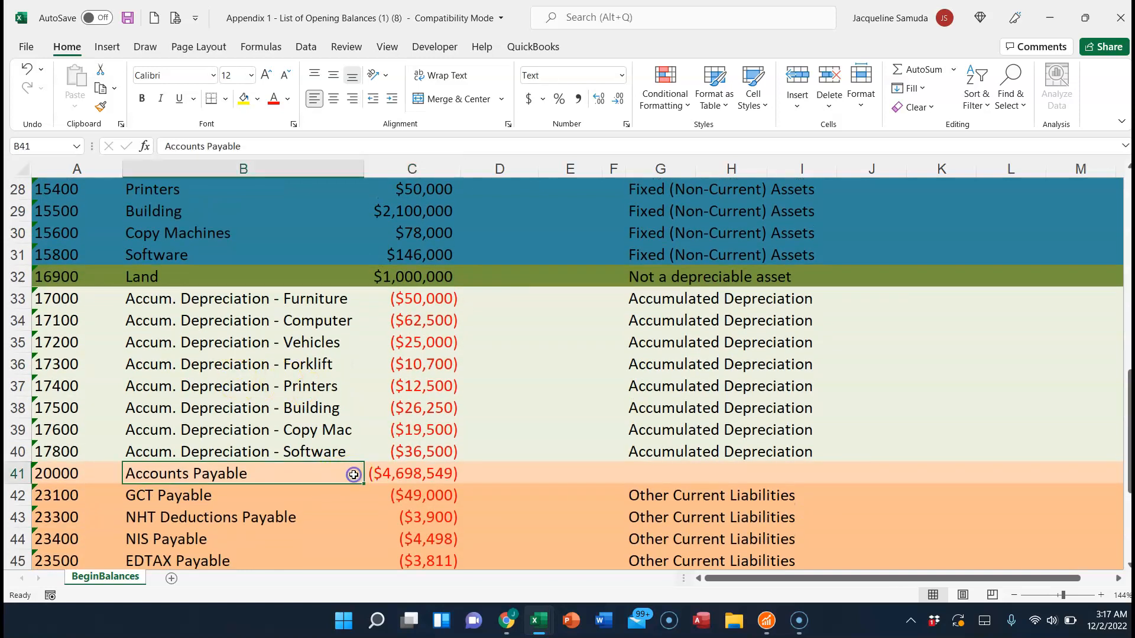
{"action": "left_click", "coordinate": [414, 477]}
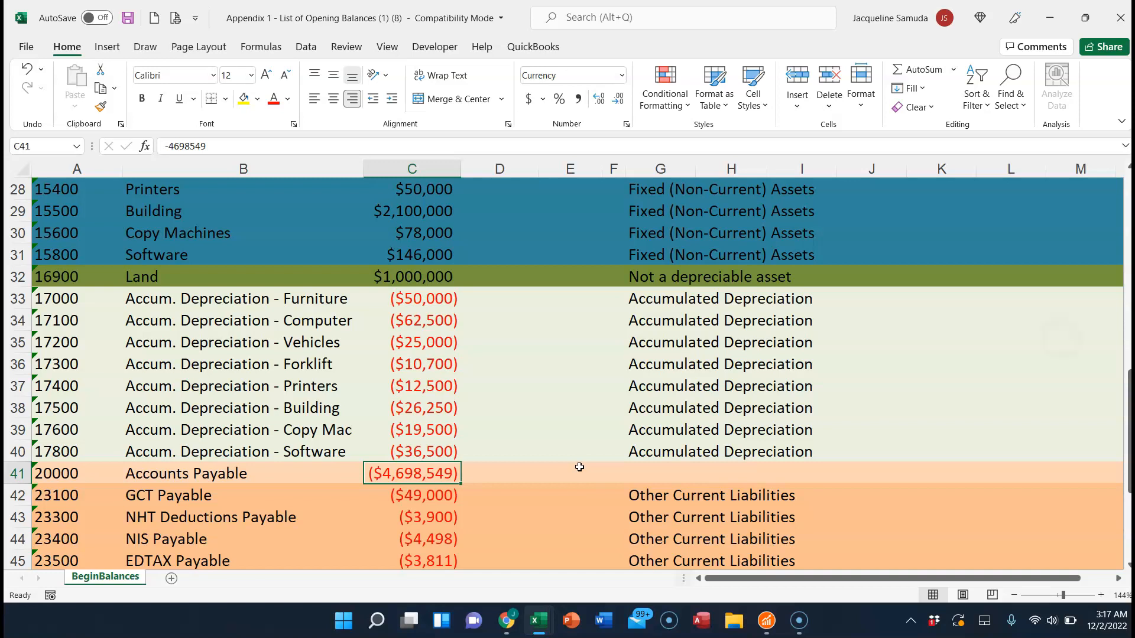
- Select the balances of all inventory accounts from Monitors-Inventory through Sound Card (C8:C23)
{"action": "scroll", "coordinate": [580, 467], "scroll_direction": "up", "scroll_amount": 4}
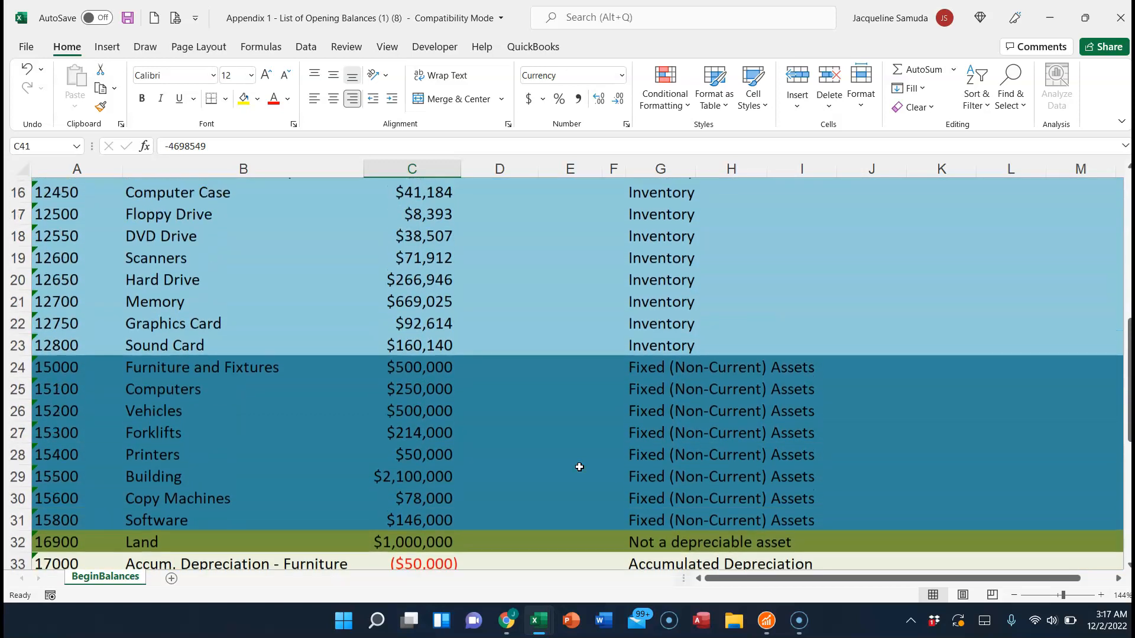
{"action": "scroll", "coordinate": [579, 467], "scroll_direction": "up", "scroll_amount": 3}
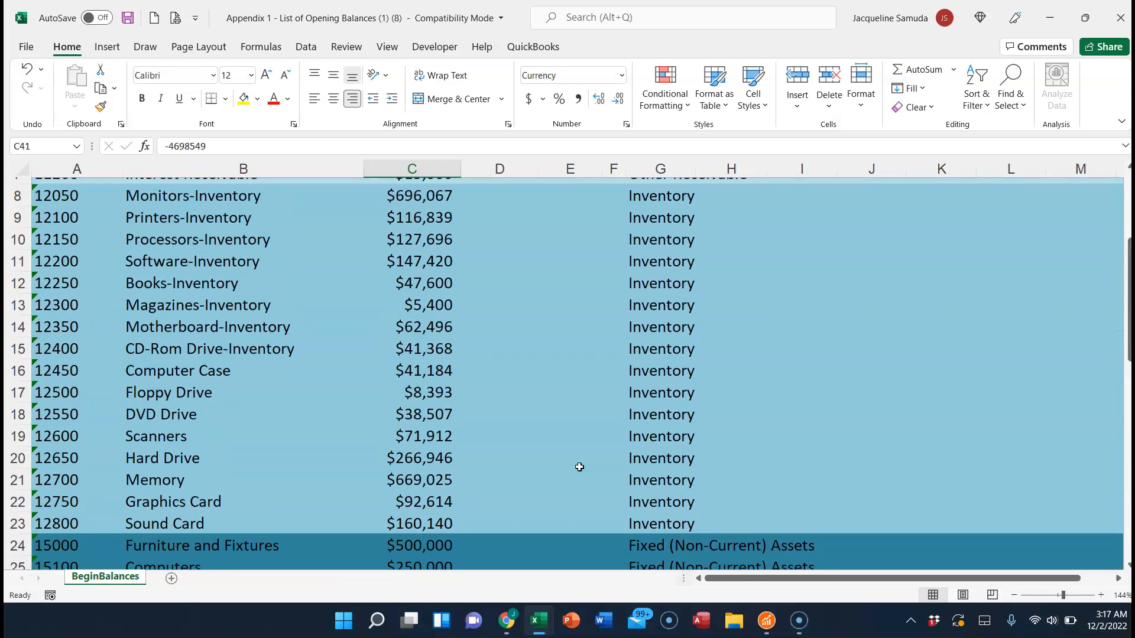
{"action": "scroll", "coordinate": [579, 467], "scroll_direction": "down", "scroll_amount": 1}
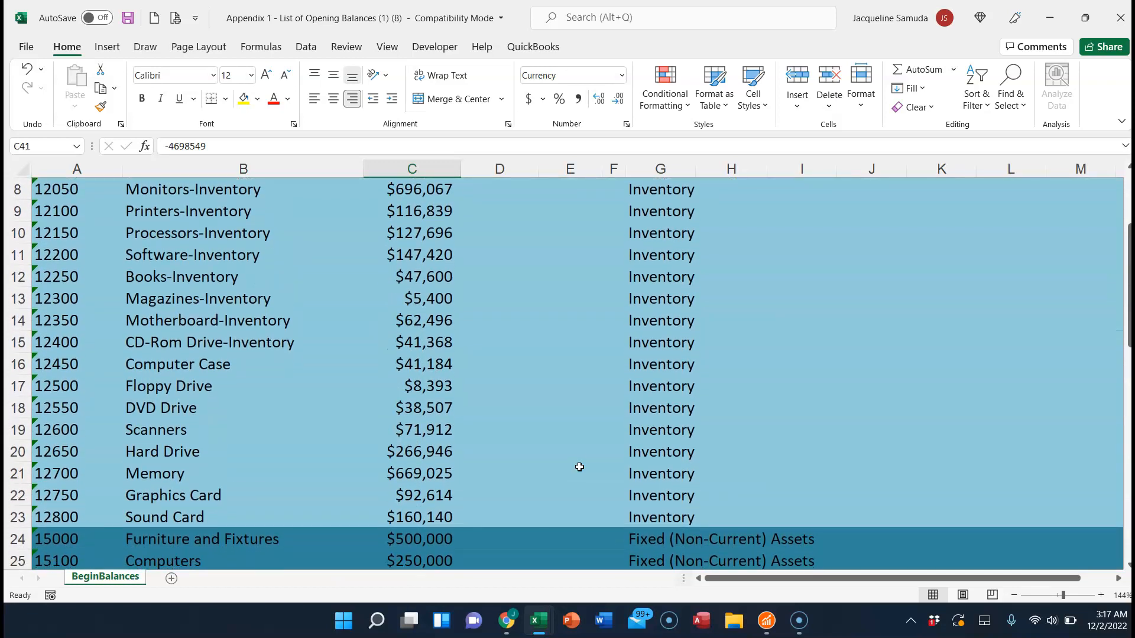
{"action": "left_click", "coordinate": [417, 185]}
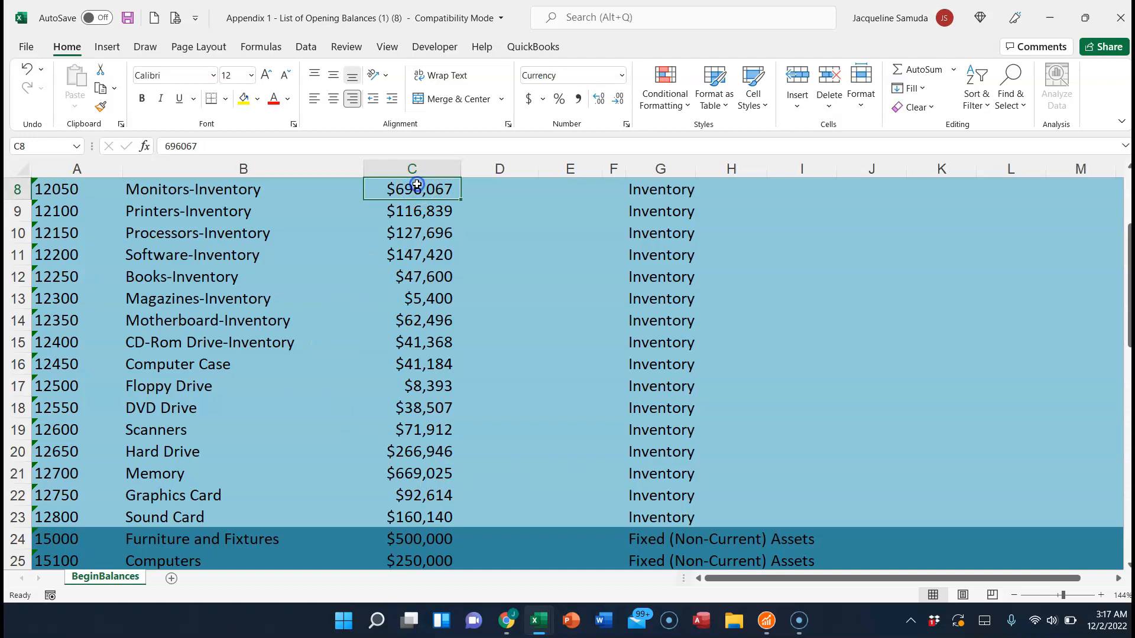
{"action": "key", "text": "shift+Left"}
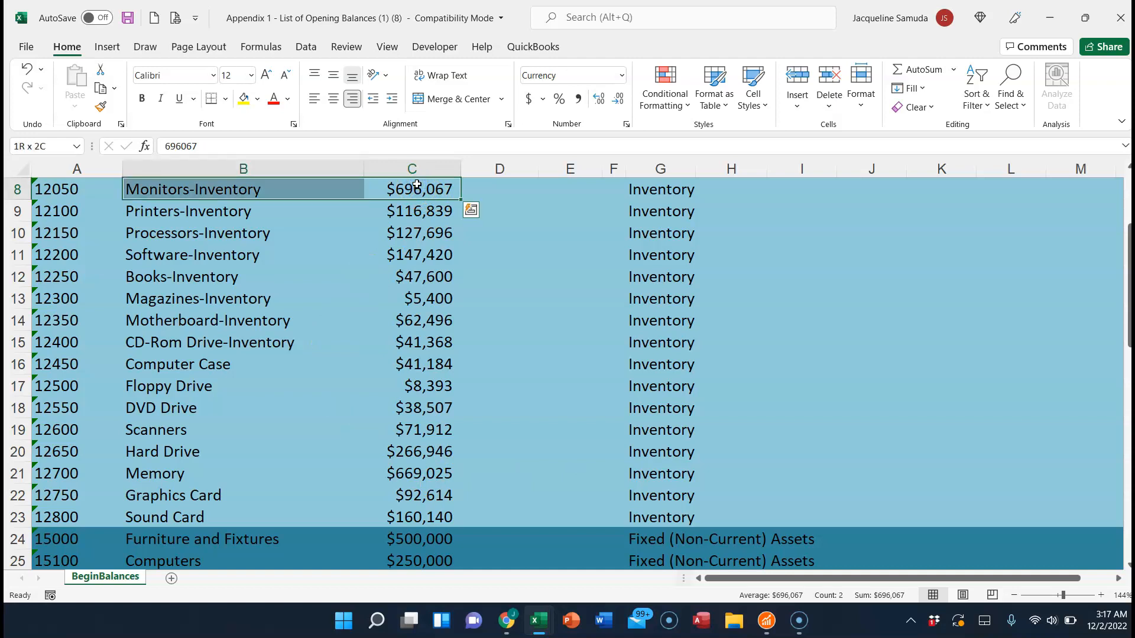
{"action": "key", "text": "Right"}
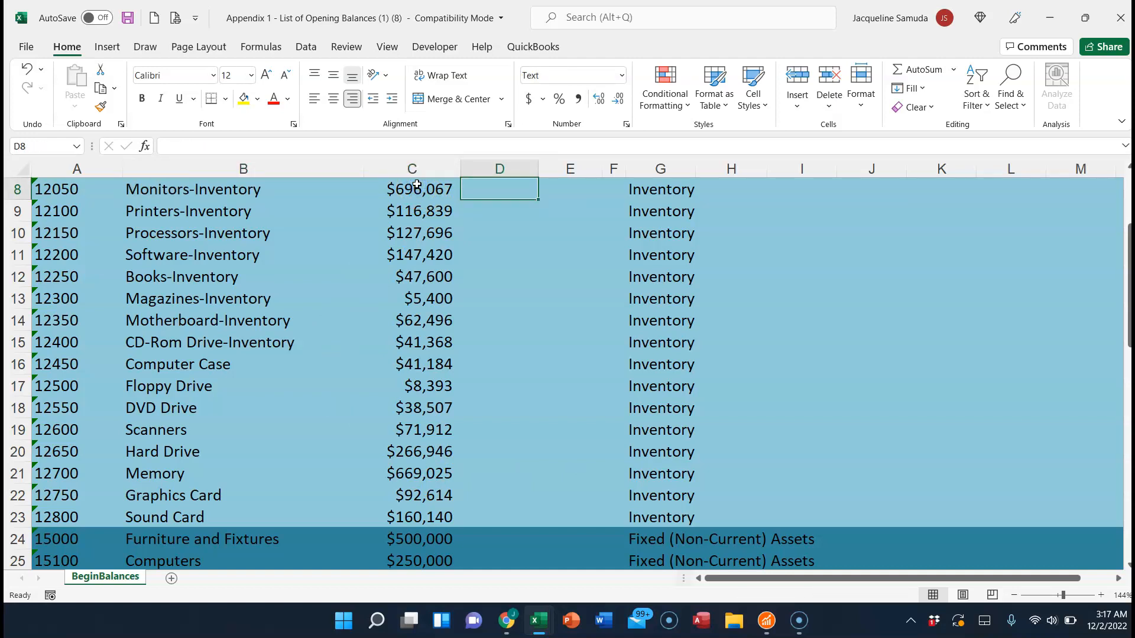
{"action": "key", "text": "Left"}
{"action": "key", "text": "shift+Down"}
{"action": "key", "text": "shift+Down"}
{"action": "key", "text": "shift+Down"}
{"action": "key", "text": "shift+Down"}
{"action": "key", "text": "shift+Down"}
{"action": "key", "text": "shift+Down"}
{"action": "key", "text": "shift+Down"}
{"action": "key", "text": "shift+Down"}
{"action": "key", "text": "shift+Down"}
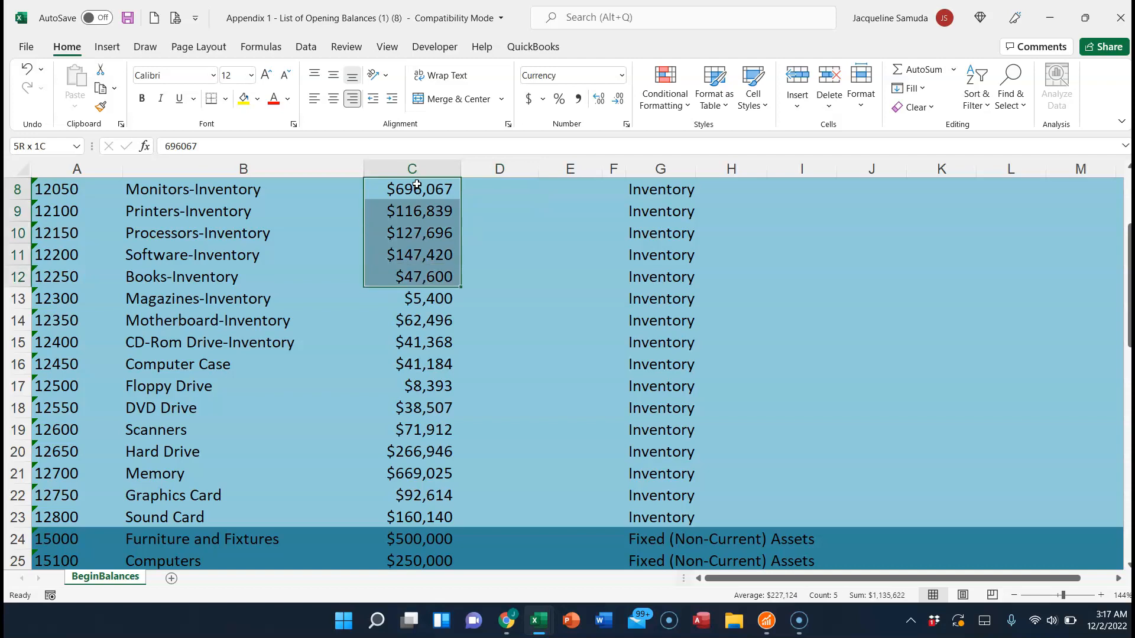
{"action": "key", "text": "shift+Down"}
{"action": "key", "text": "shift+Down"}
{"action": "key", "text": "shift+Down"}
{"action": "key", "text": "shift+Down"}
{"action": "key", "text": "shift+Down"}
{"action": "key", "text": "shift+Down"}
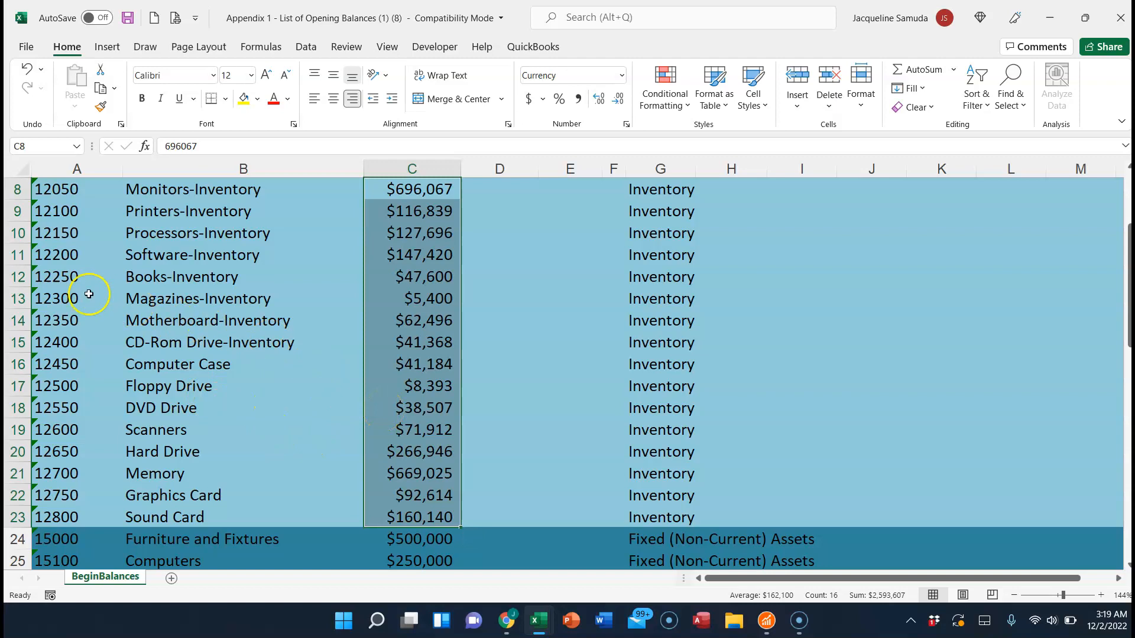
- Examine the account IDs of the processors, printers and software inventory accounts in column A
{"action": "left_click", "coordinate": [62, 235]}
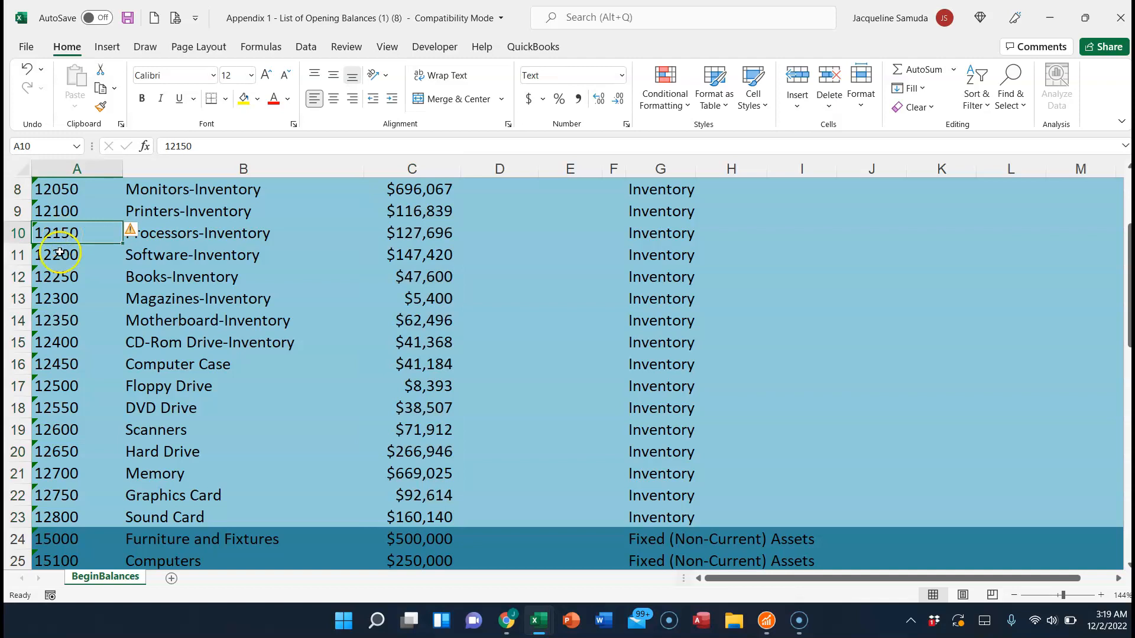
{"action": "left_click", "coordinate": [50, 210]}
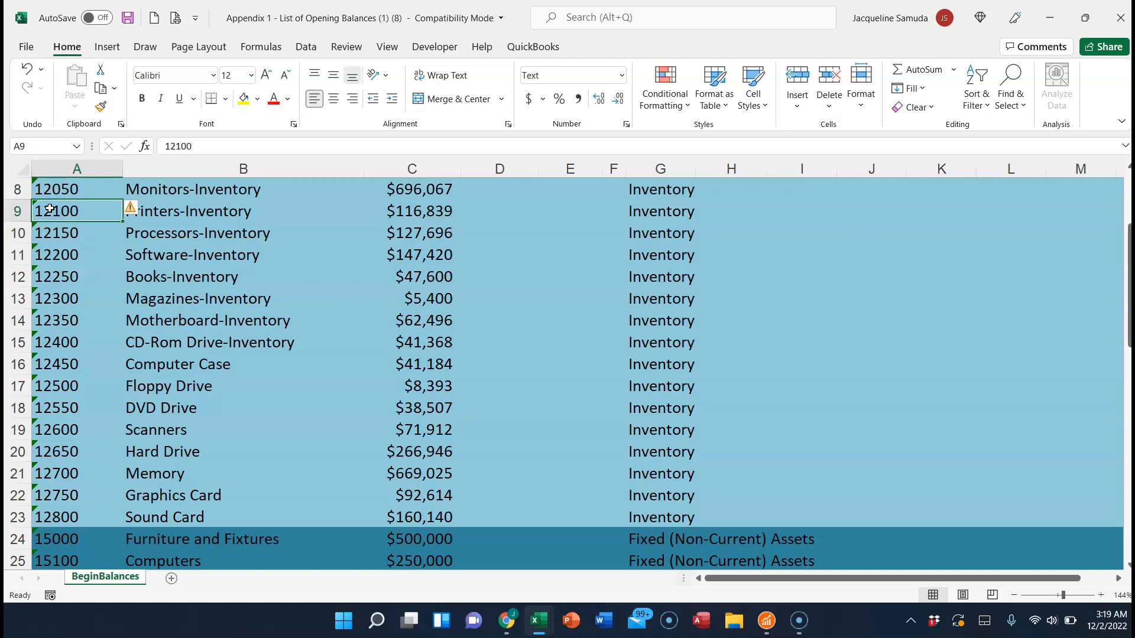
{"action": "left_click", "coordinate": [52, 258]}
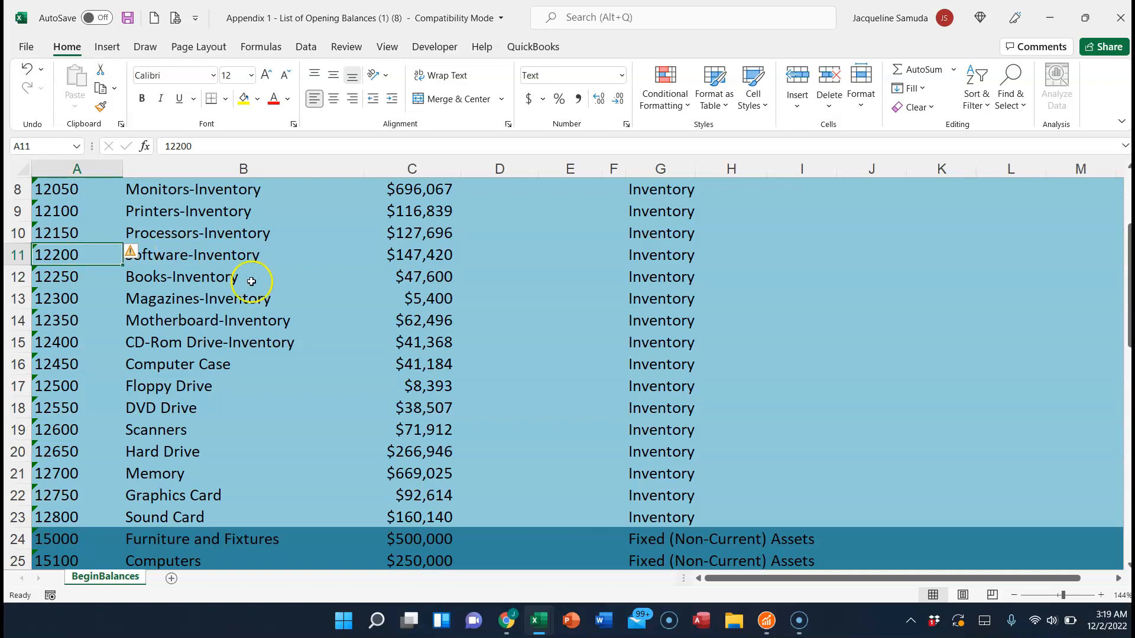
- Switch to Sage 50 and view the blank Maintain Inventory Items form enlarged before closing it
{"action": "left_click", "coordinate": [771, 632]}
{"action": "left_click", "coordinate": [730, 547]}
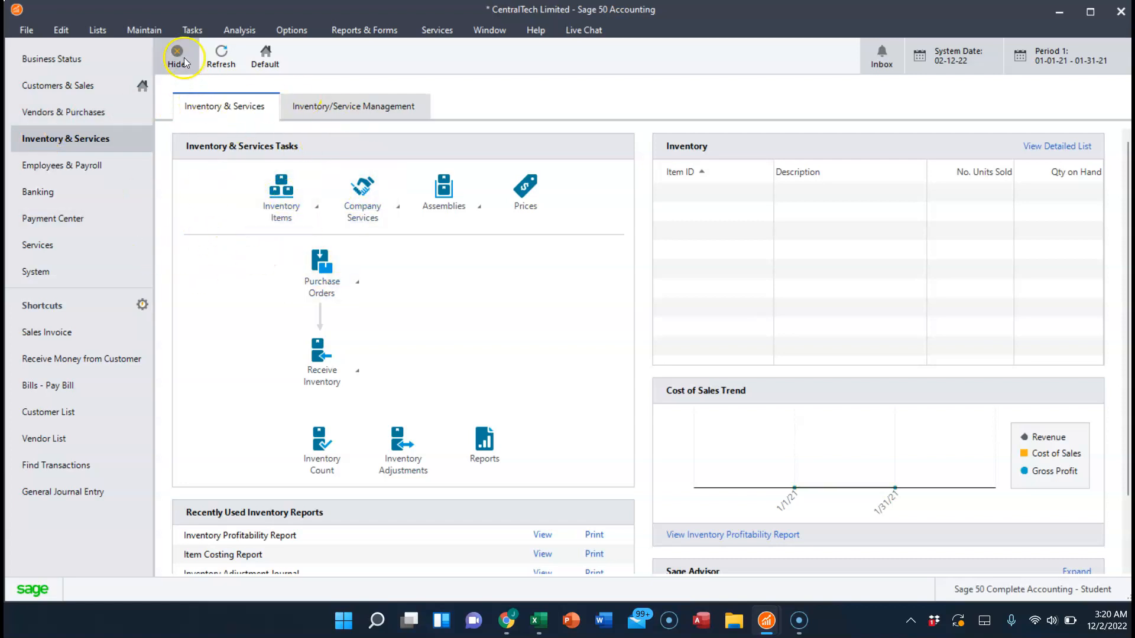
{"action": "left_click", "coordinate": [193, 30]}
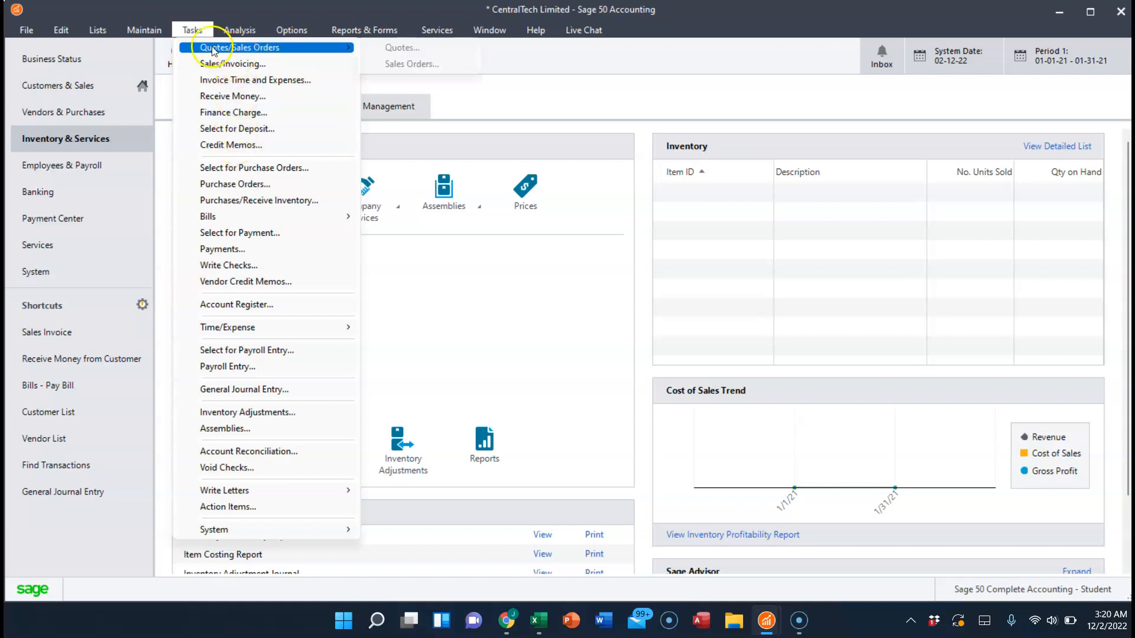
{"action": "left_click", "coordinate": [140, 35]}
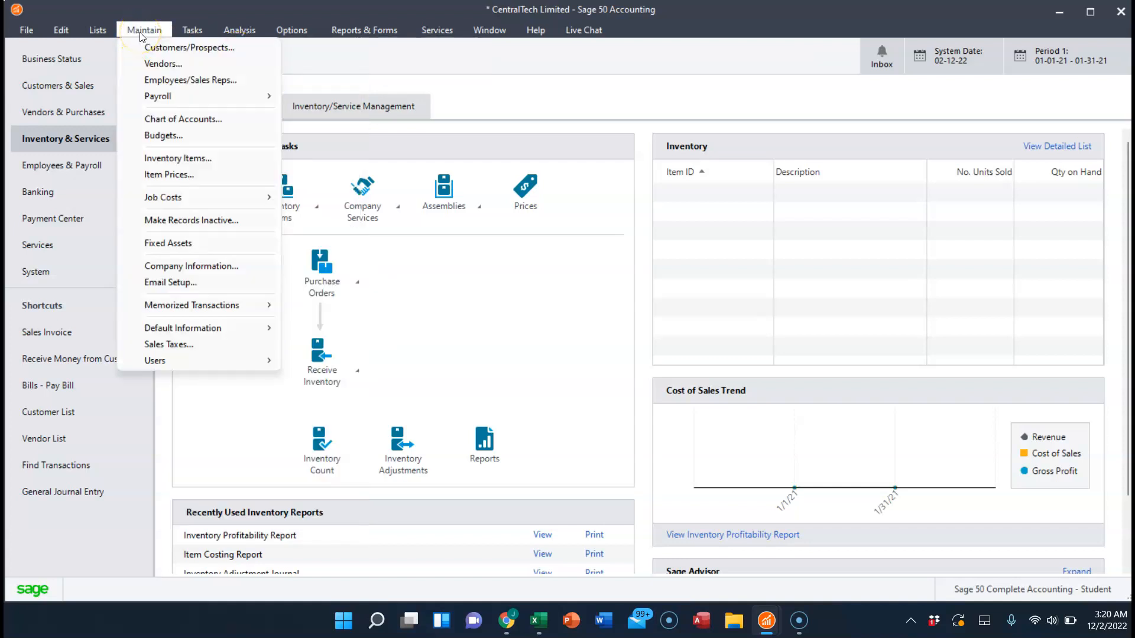
{"action": "left_click", "coordinate": [154, 160]}
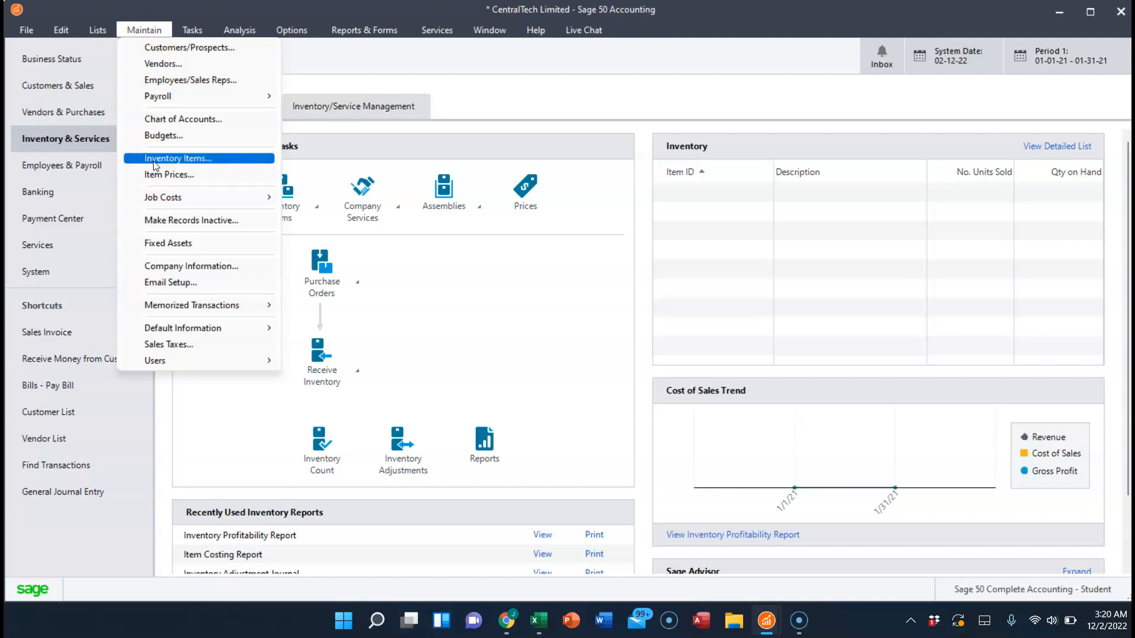
{"action": "left_click", "coordinate": [154, 160]}
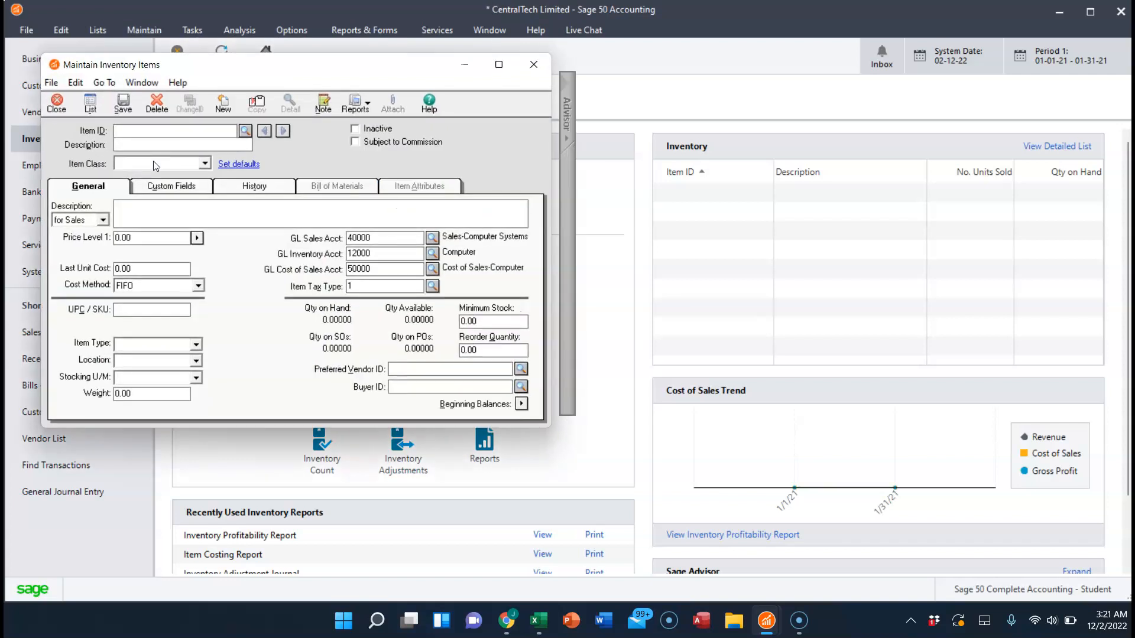
{"action": "left_click", "coordinate": [518, 65]}
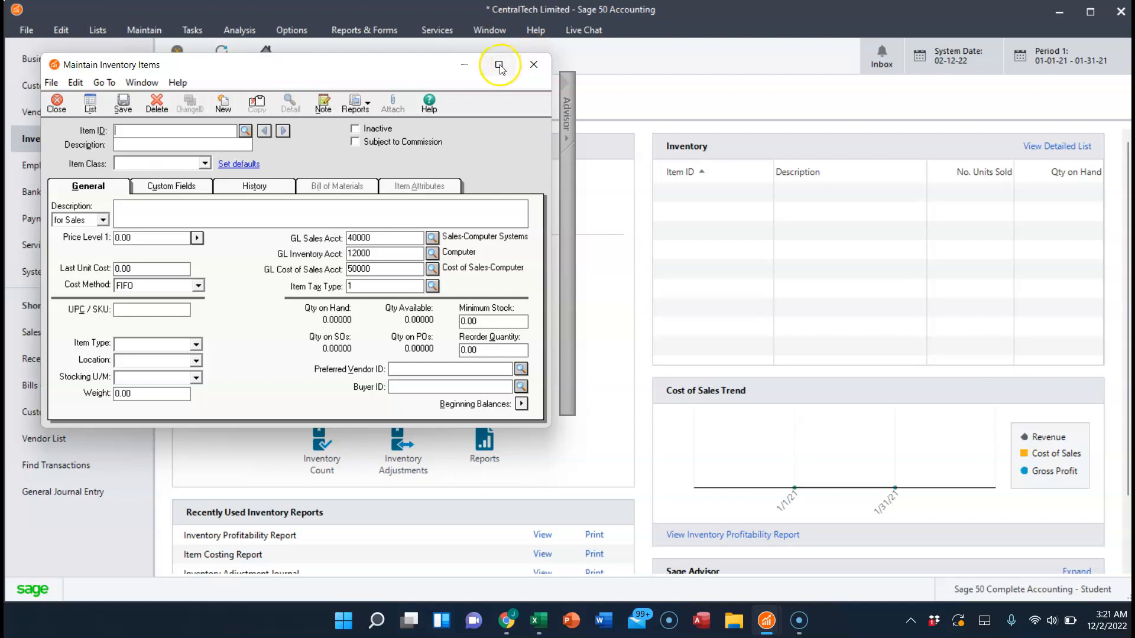
{"action": "left_click", "coordinate": [498, 65]}
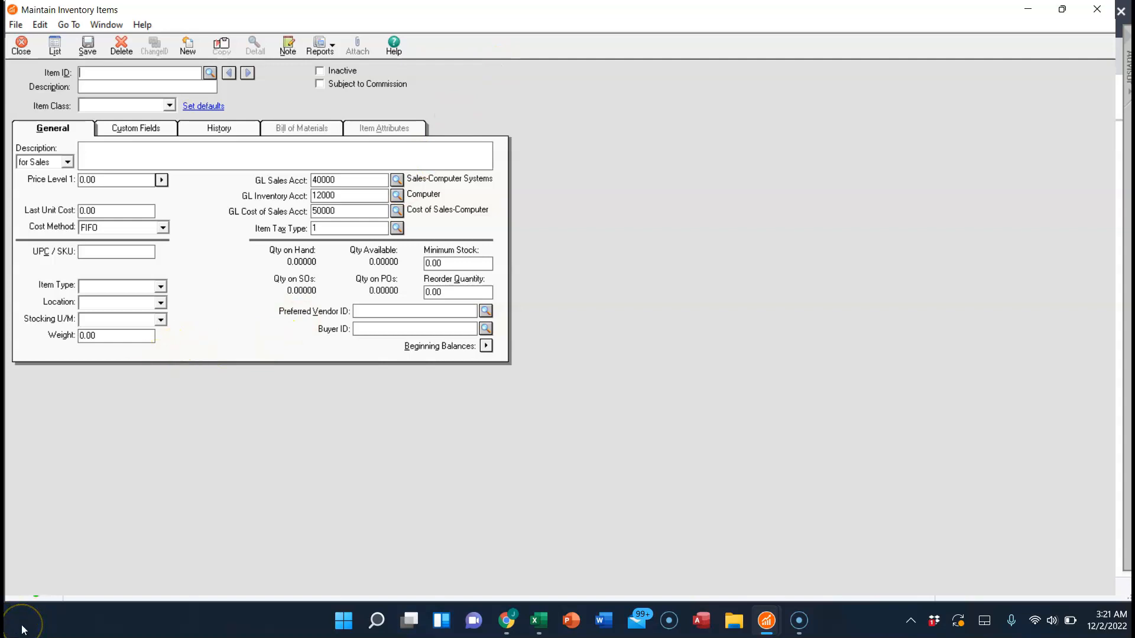
{"action": "key", "text": "Escape"}
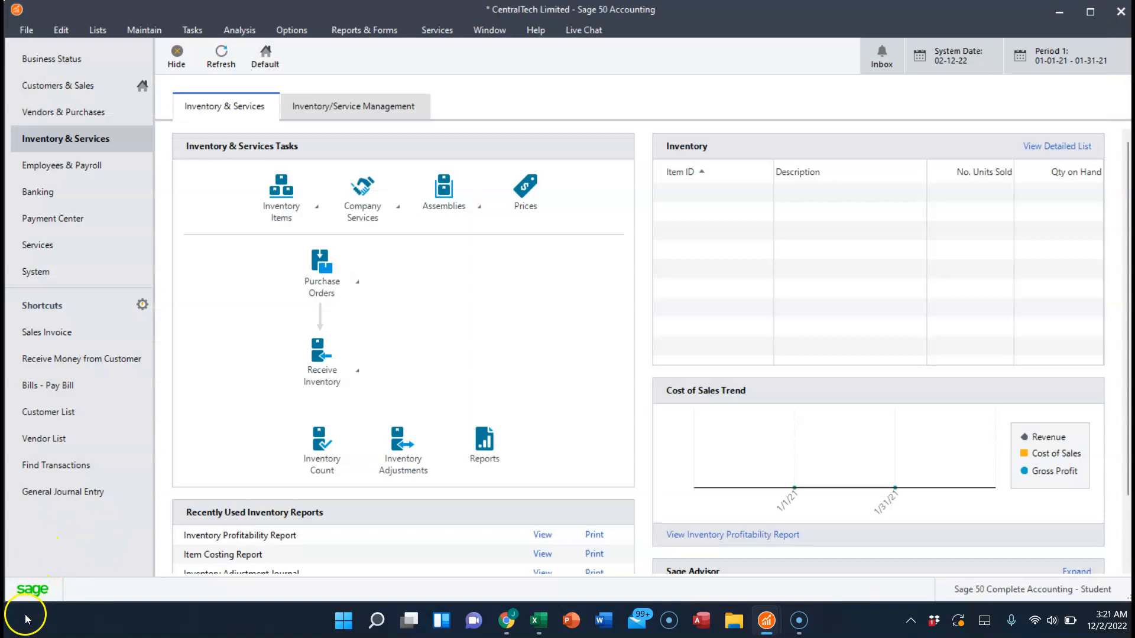
{"action": "right_click", "coordinate": [17, 636]}
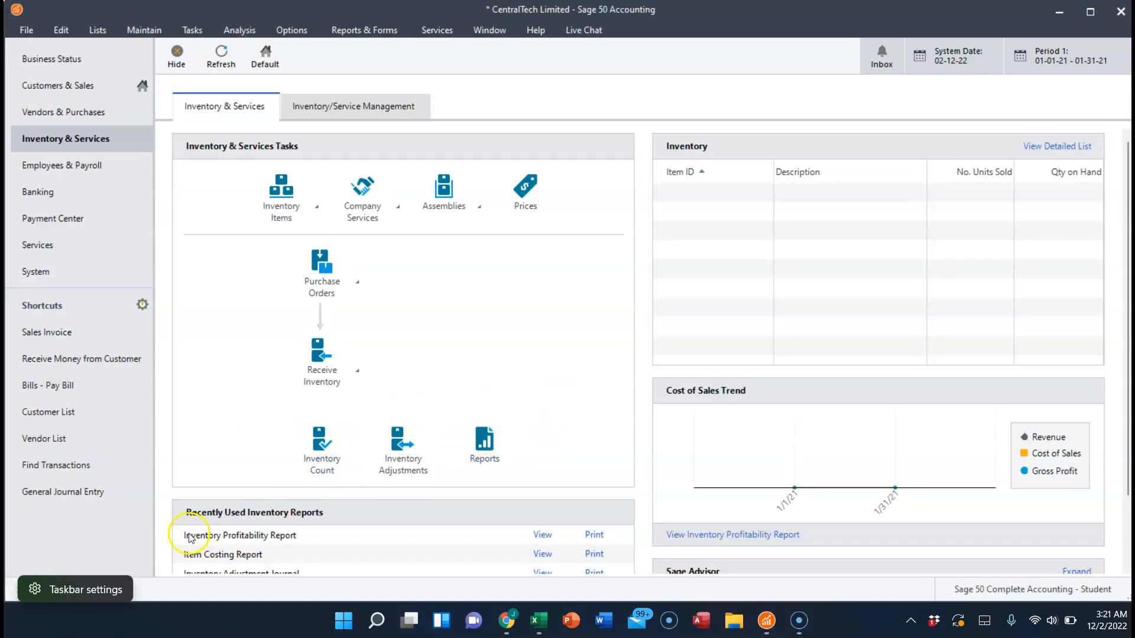
{"action": "left_click", "coordinate": [281, 584]}
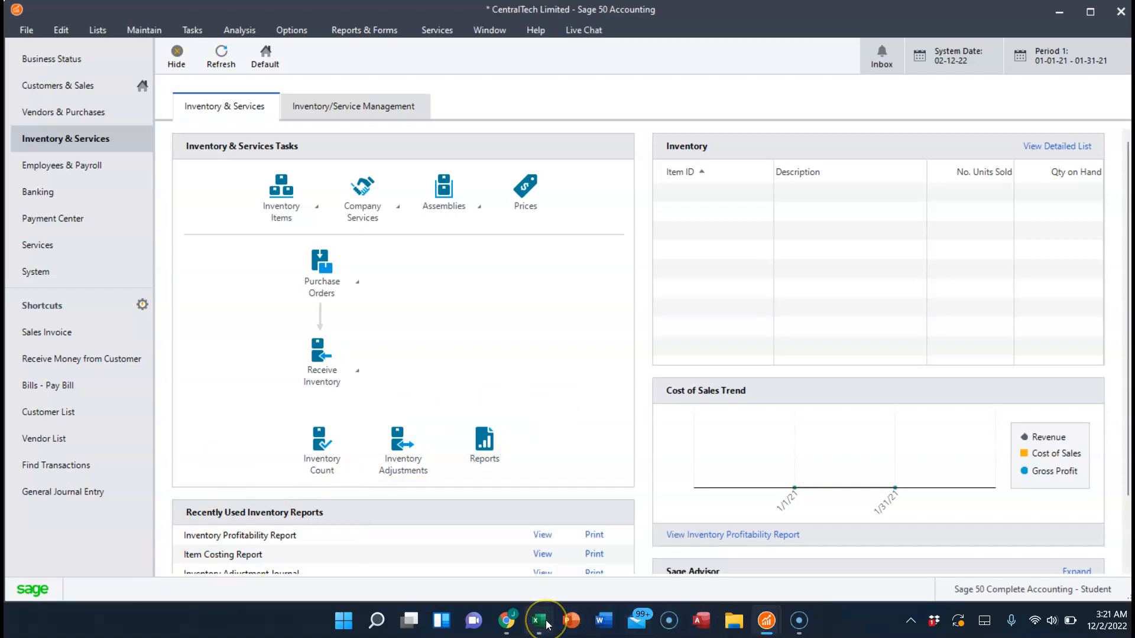
- Switch to the Inventory Balances workbook in Excel and examine the start of the Appendix 4 inventory listing
{"action": "mouse_move", "coordinate": [546, 624]}
{"action": "left_click", "coordinate": [493, 549]}
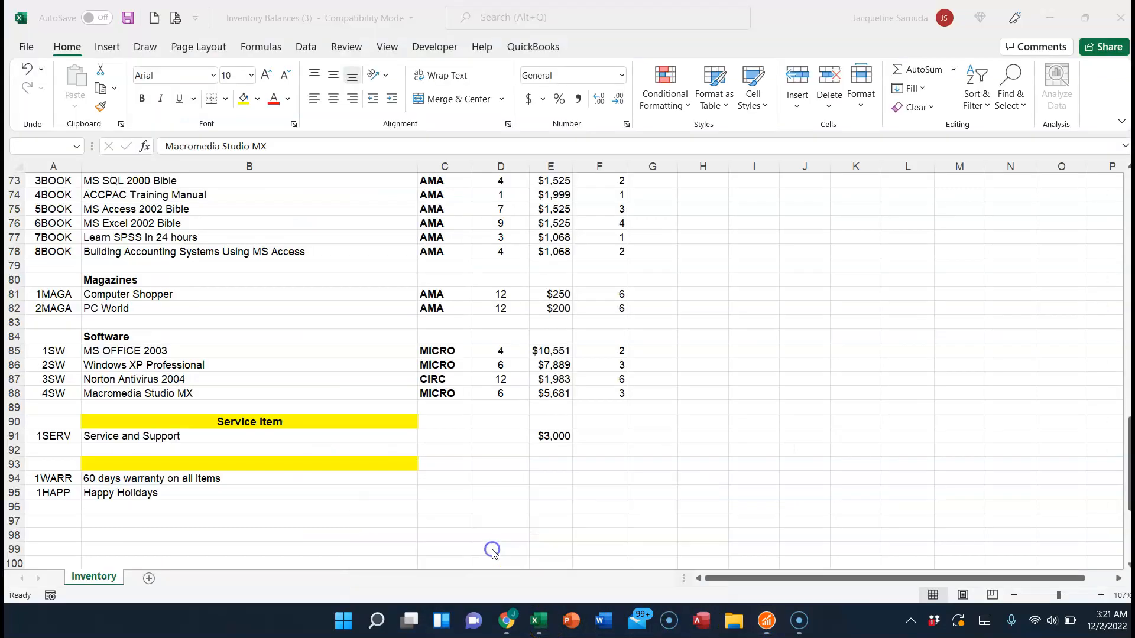
{"action": "scroll", "coordinate": [492, 549], "scroll_direction": "up", "scroll_amount": 20}
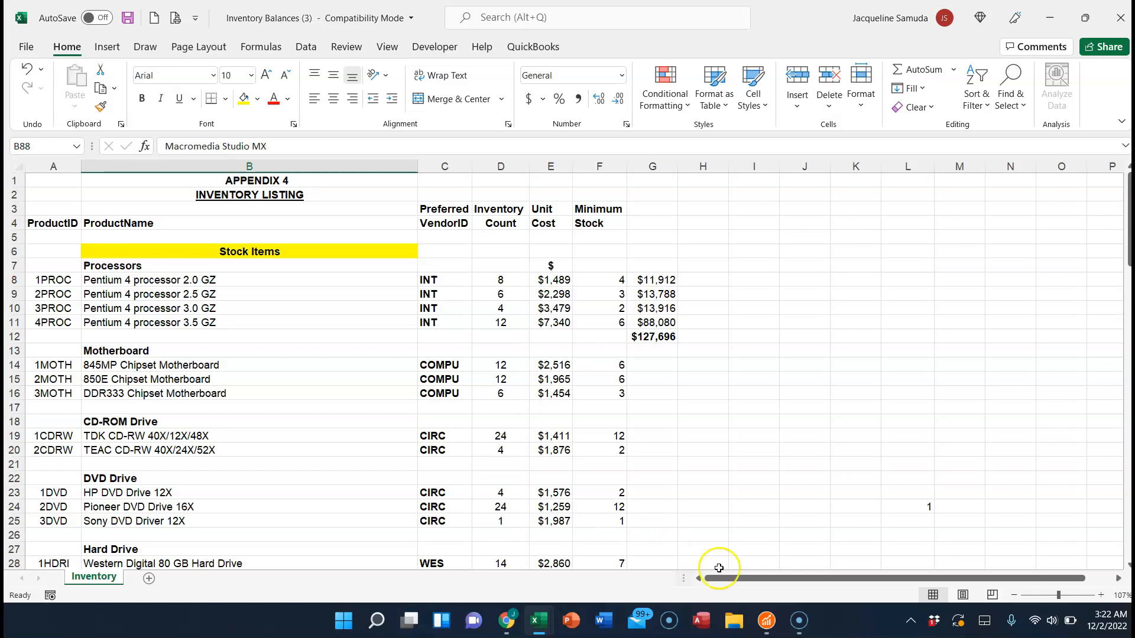
- Return to the CentralTech Limited company in Sage 50 and open the inventory item maintenance form
{"action": "mouse_move", "coordinate": [766, 617]}
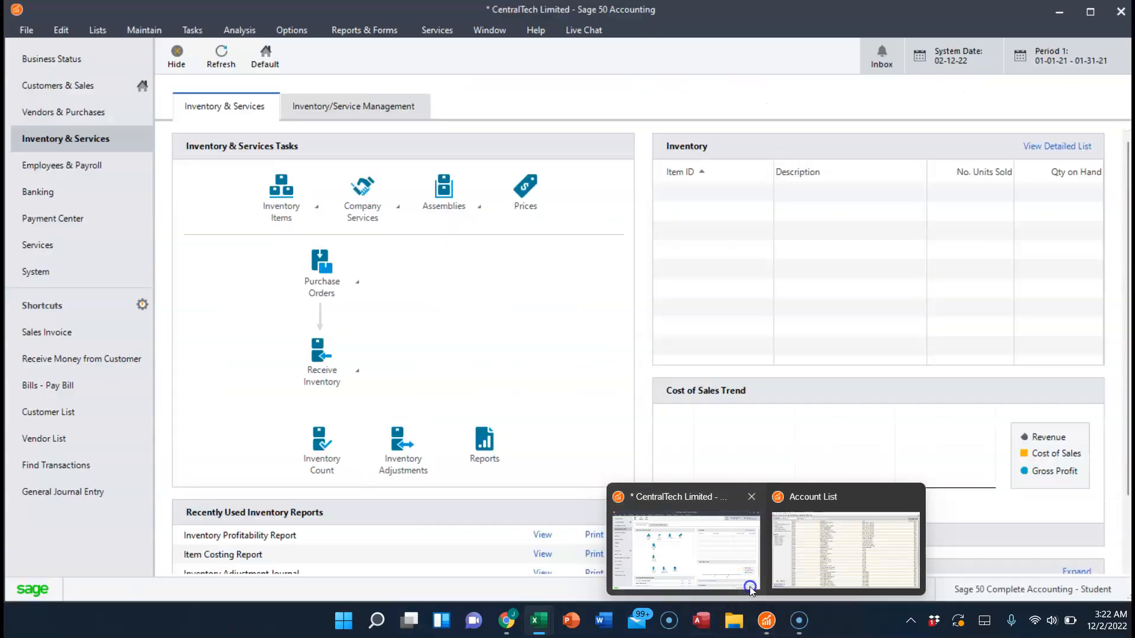
{"action": "left_click", "coordinate": [750, 588]}
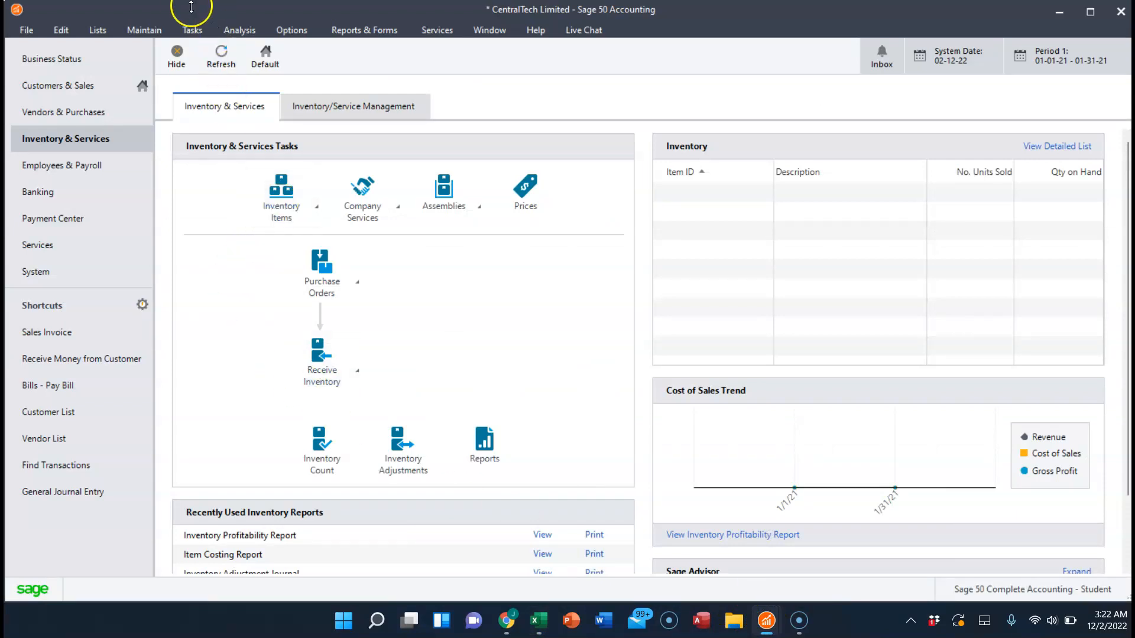
{"action": "left_click", "coordinate": [146, 33]}
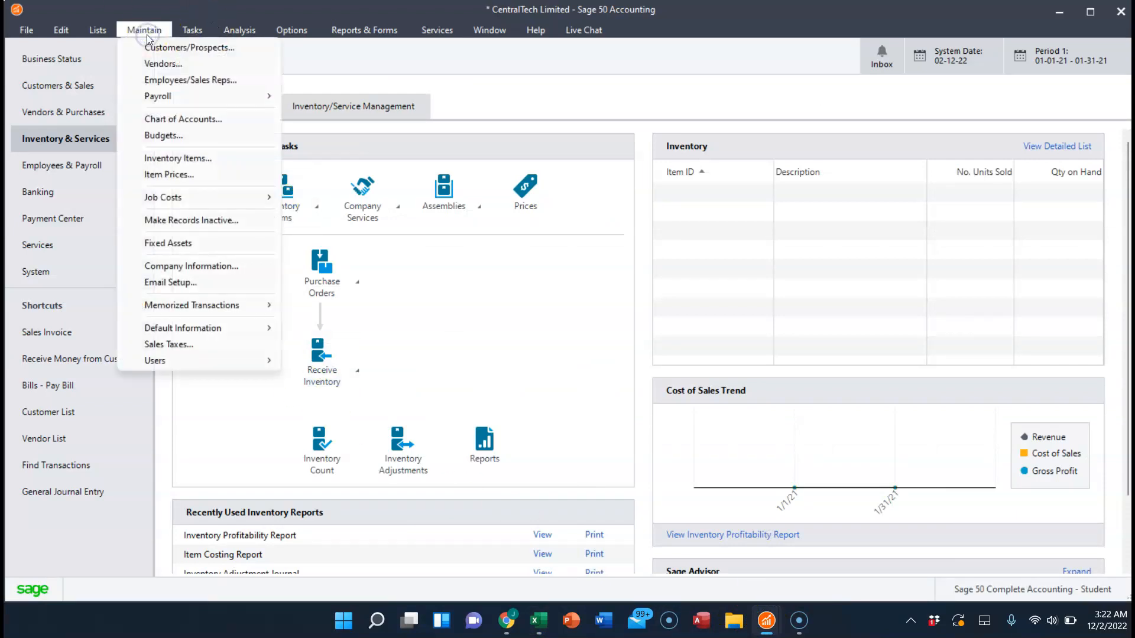
{"action": "left_click", "coordinate": [172, 158]}
{"action": "left_click", "coordinate": [523, 275]}
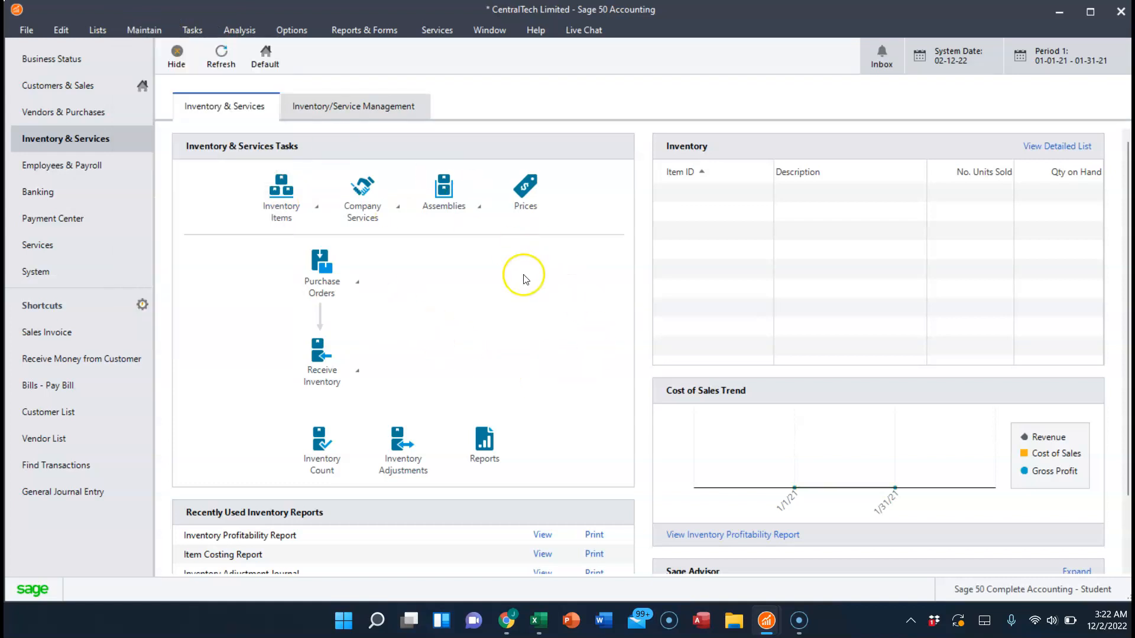
- Start a new inventory item with the item ID 1PROC
{"action": "left_click", "coordinate": [279, 214]}
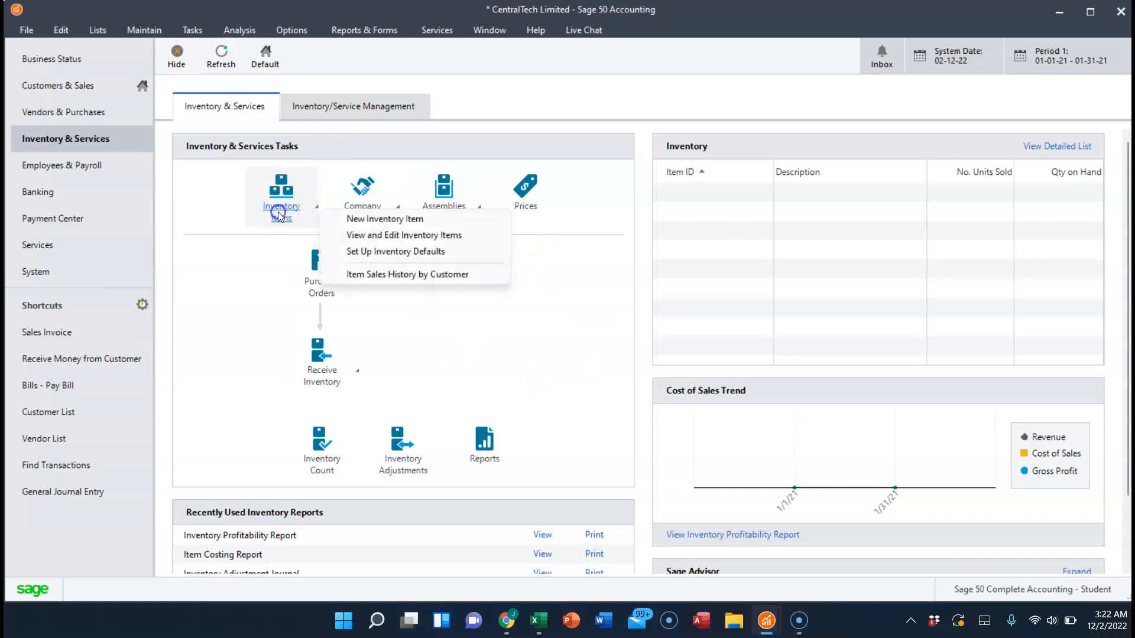
{"action": "left_click", "coordinate": [387, 221]}
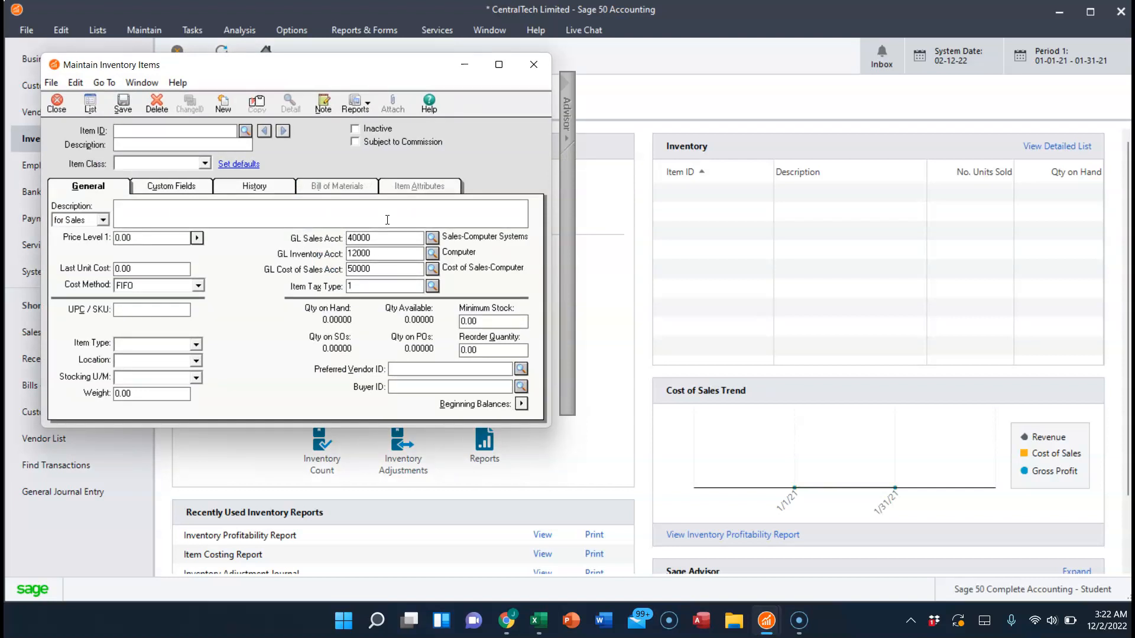
{"action": "type", "text": "1"}
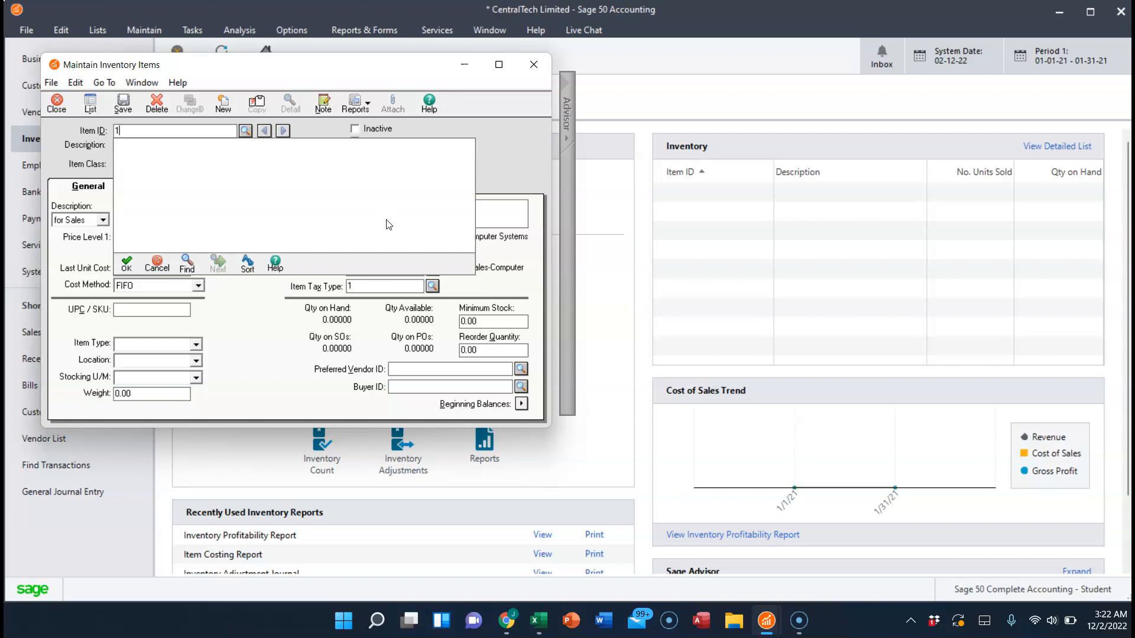
{"action": "type", "text": "proc"}
{"action": "key", "text": "BackSpace"}
{"action": "key", "text": "BackSpace"}
{"action": "key", "text": "BackSpace"}
{"action": "key", "text": "BackSpace"}
{"action": "type", "text": "PROC"}
{"action": "key", "text": "Tab"}
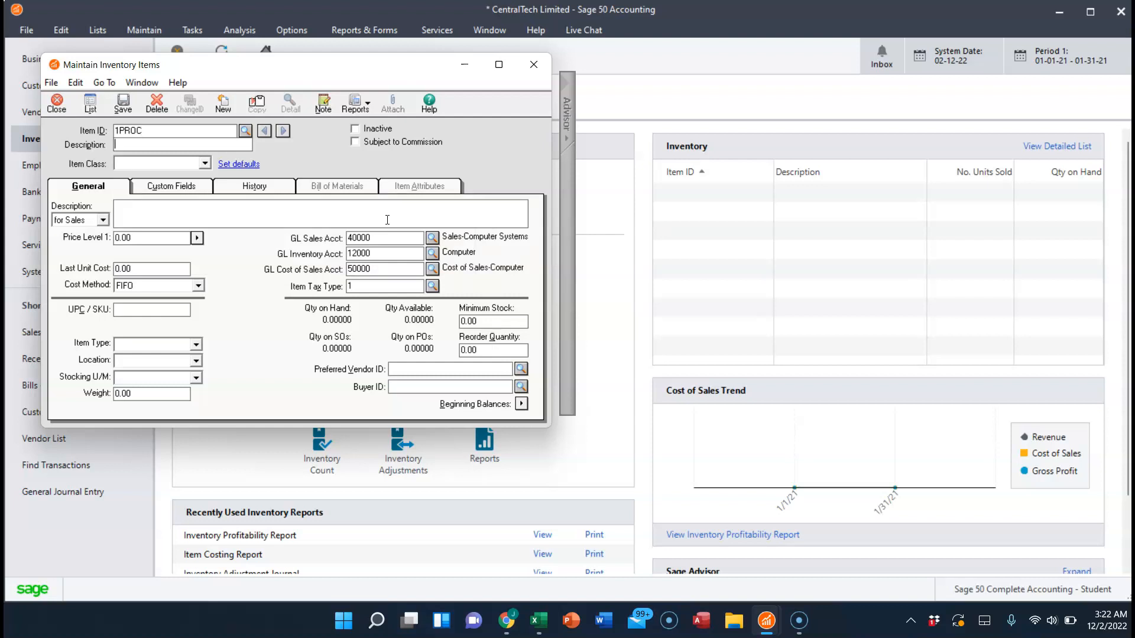
- Describe item 1PROC as "Pentium 4 Processor 2 GZ" and set its item class to Stock item
{"action": "left_click", "coordinate": [396, 230]}
{"action": "type", "text": "Pentium 4 Processor 2 GZ"}
{"action": "left_click", "coordinate": [205, 163]}
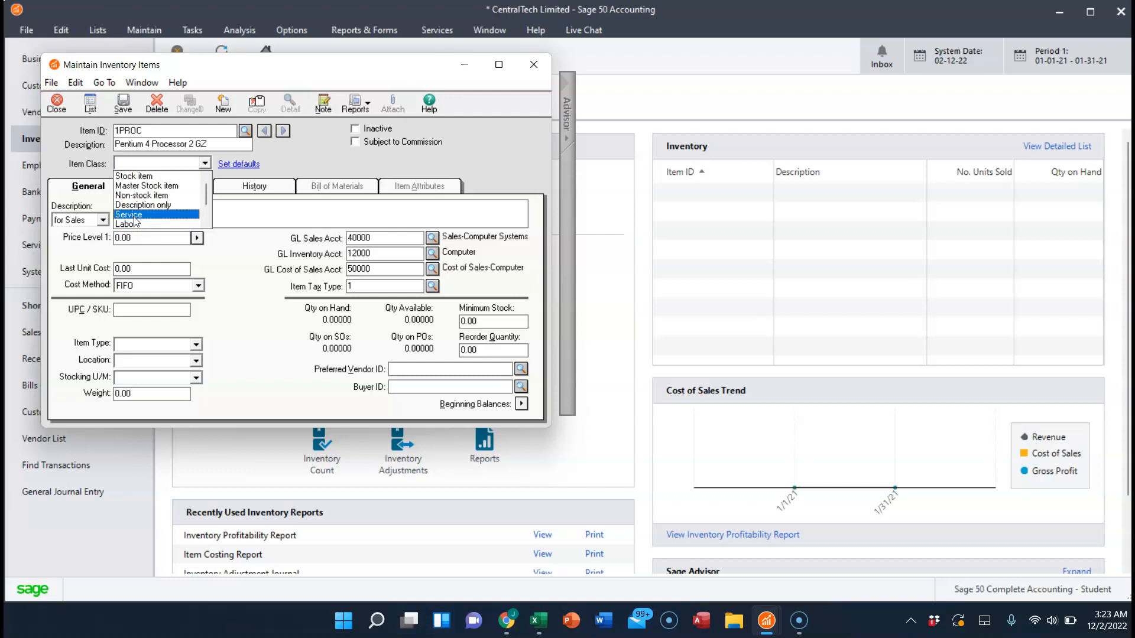
{"action": "left_click", "coordinate": [150, 207]}
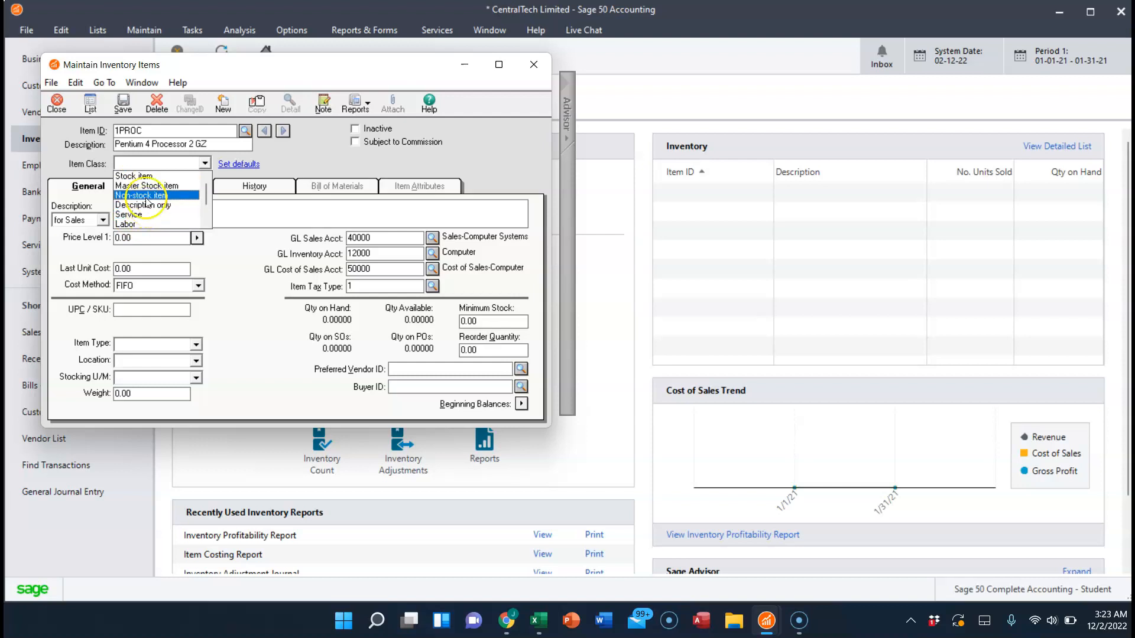
{"action": "left_click", "coordinate": [143, 177]}
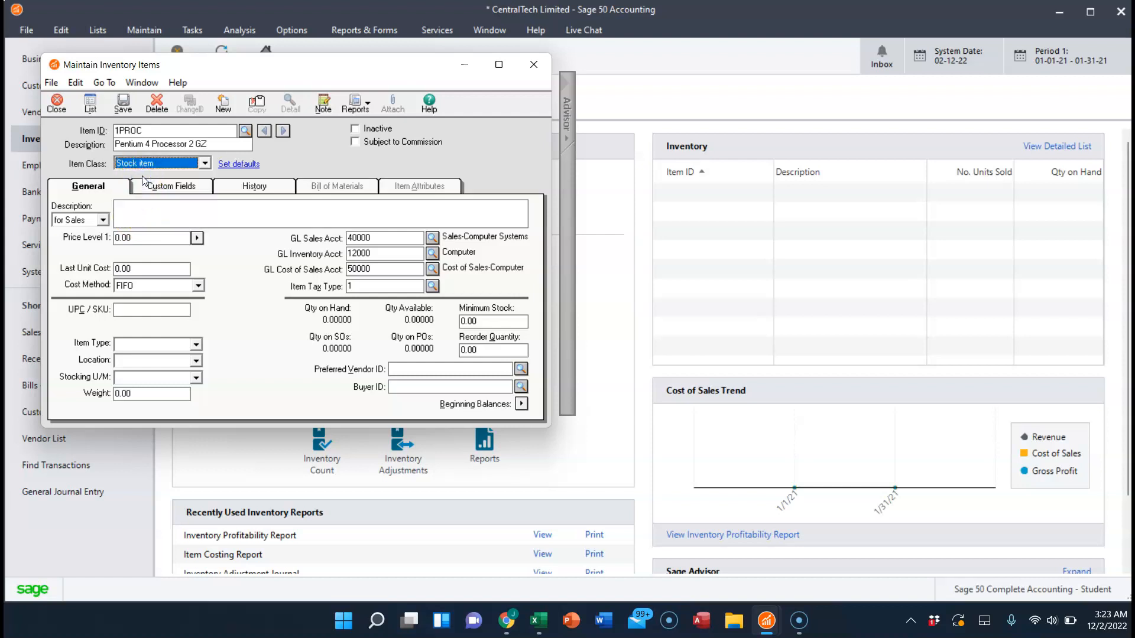
- Copy the item's short description "Pentium 4 Processor 2 GZ" into its description for sales
{"action": "left_click", "coordinate": [84, 191]}
{"action": "left_click", "coordinate": [112, 193]}
{"action": "left_click", "coordinate": [217, 143]}
{"action": "key", "text": "shift+Left"}
{"action": "key", "text": "shift+Left"}
{"action": "key", "text": "shift+Left"}
{"action": "key", "text": "shift+Left"}
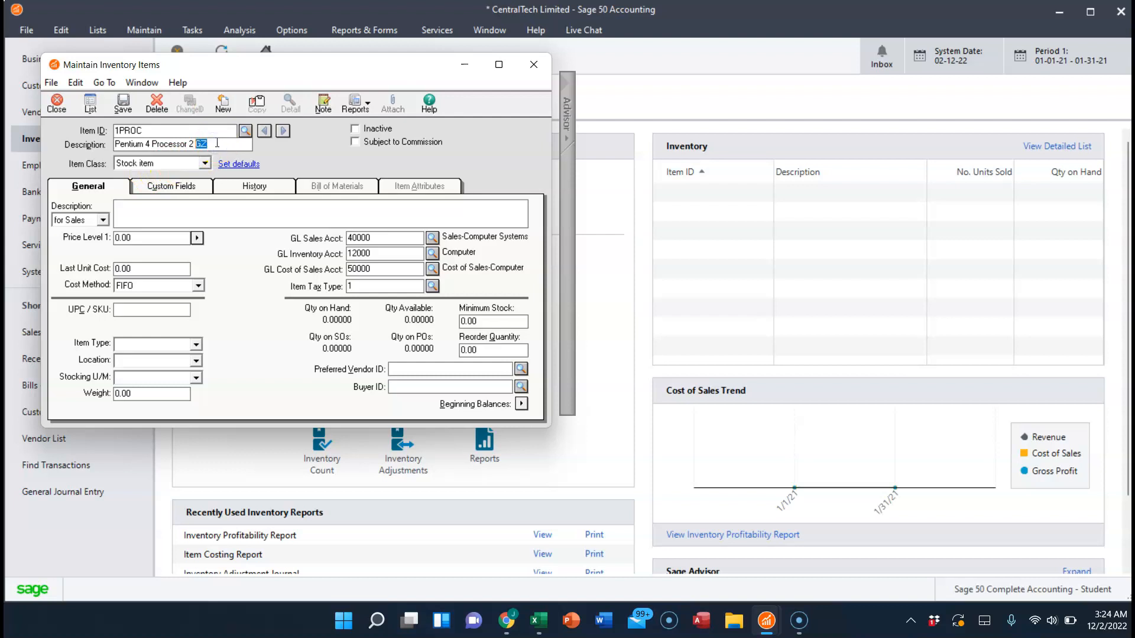
{"action": "key", "text": "shift+Left"}
{"action": "key", "text": "shift+Left"}
{"action": "key", "text": "shift+Left"}
{"action": "key", "text": "shift+Left"}
{"action": "key", "text": "shift+Left"}
{"action": "key", "text": "shift+Left"}
{"action": "key", "text": "shift+Left"}
{"action": "key", "text": "shift+Left"}
{"action": "key", "text": "shift+Left"}
{"action": "key", "text": "shift+Left"}
{"action": "key", "text": "shift+Left"}
{"action": "key", "text": "shift+Left"}
{"action": "key", "text": "shift+Left"}
{"action": "key", "text": "shift+Left"}
{"action": "key", "text": "shift+Left"}
{"action": "key", "text": "shift+Left"}
{"action": "key", "text": "shift+Left"}
{"action": "key", "text": "shift+Left"}
{"action": "key", "text": "shift+Left"}
{"action": "key", "text": "shift+Left"}
{"action": "key", "text": "ctrl+c"}
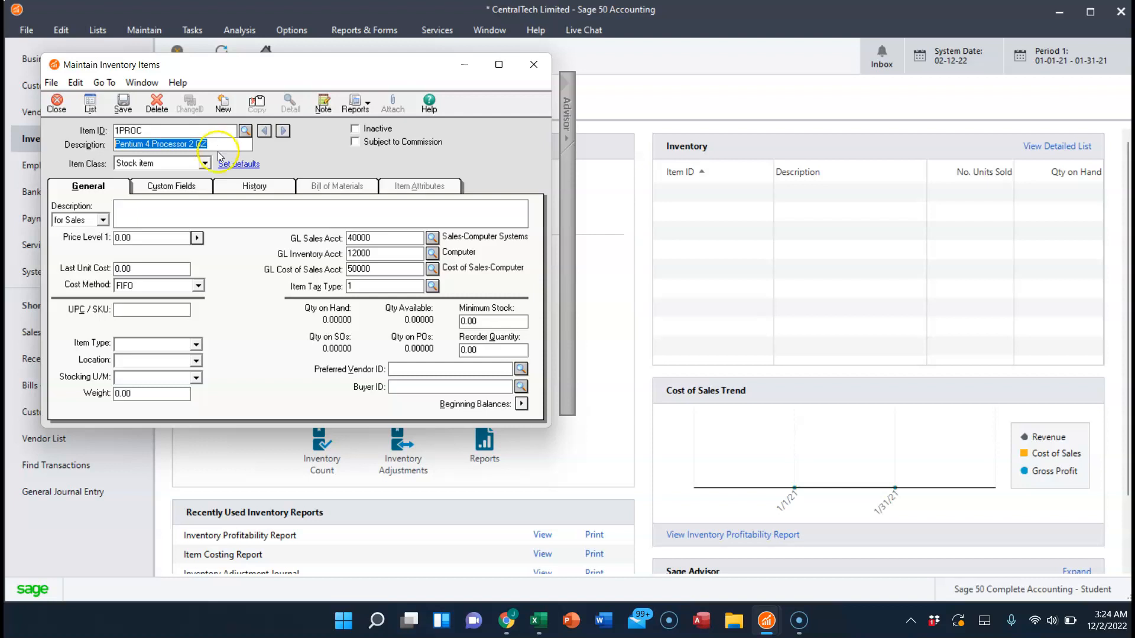
{"action": "left_click", "coordinate": [131, 204]}
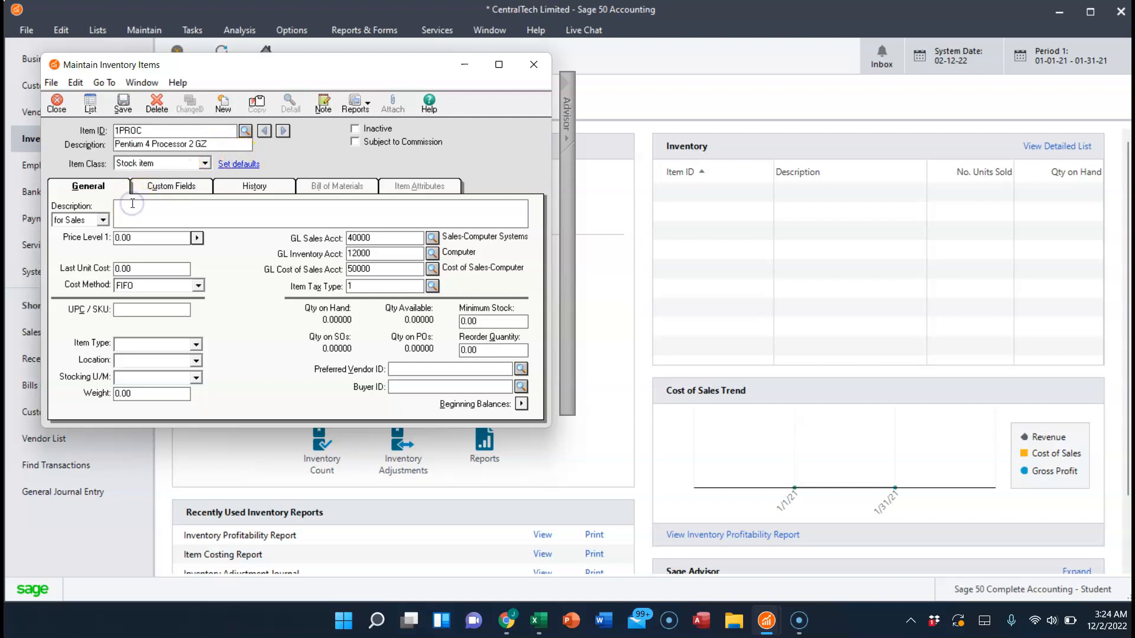
{"action": "key", "text": "ctrl+v"}
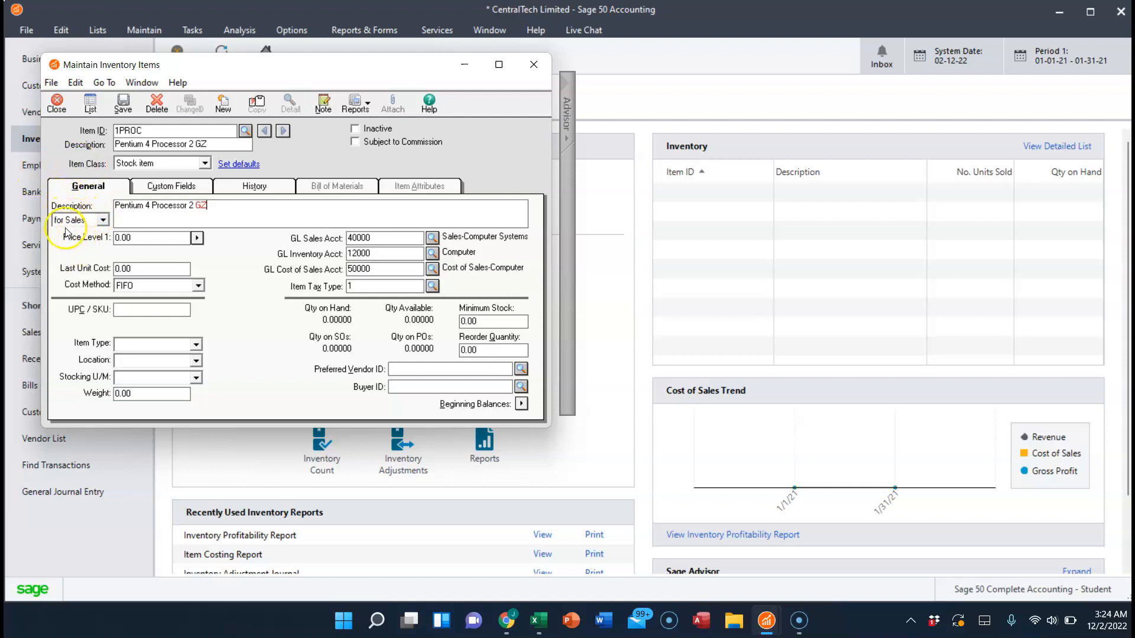
- Reuse the copied text "Pentium 4 Processor 2 GZ" as the item's description for purchases
{"action": "left_click", "coordinate": [103, 221]}
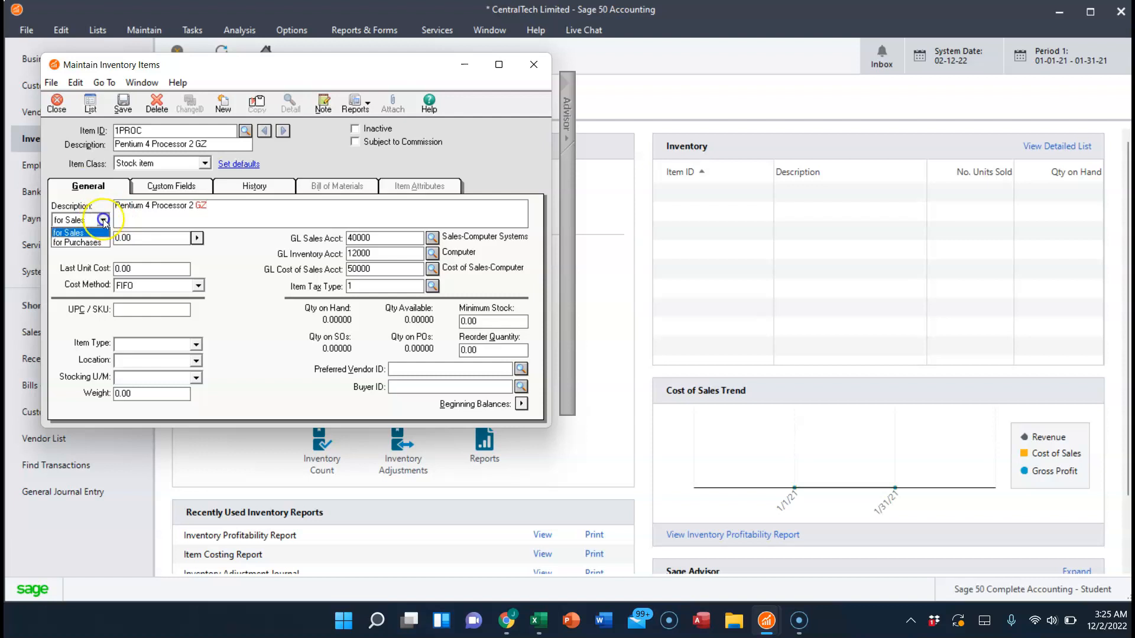
{"action": "left_click", "coordinate": [94, 243]}
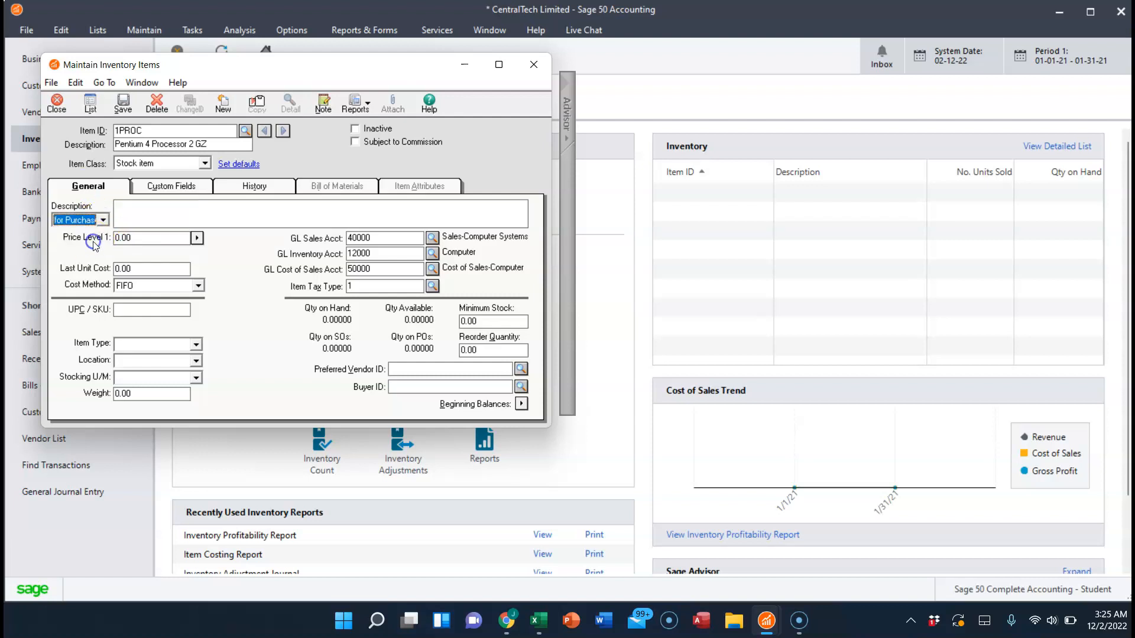
{"action": "left_click", "coordinate": [121, 208]}
{"action": "key", "text": "ctrl+v"}
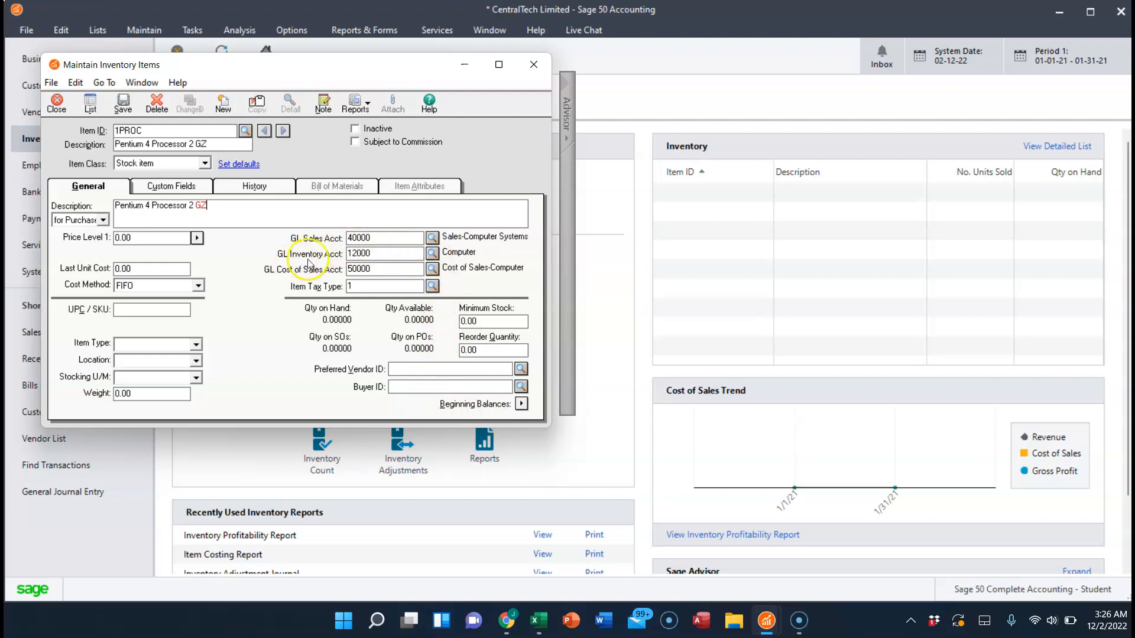
- Set the item's GL inventory account to 12150, Processors - Inventory
{"action": "left_click", "coordinate": [432, 254]}
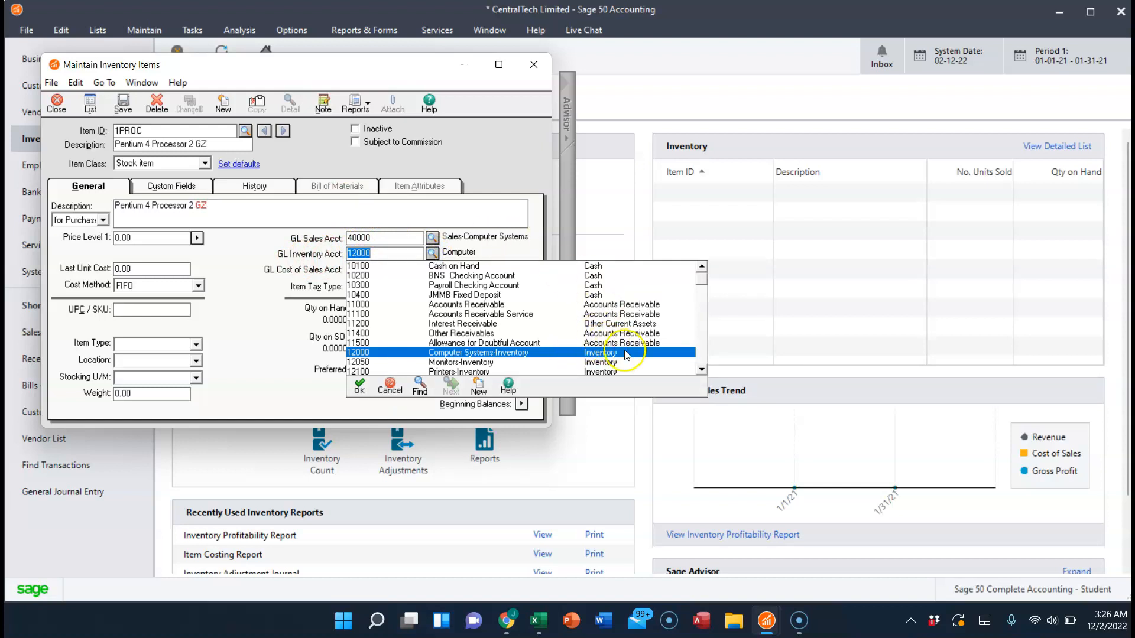
{"action": "left_click", "coordinate": [701, 370]}
{"action": "left_click", "coordinate": [700, 369]}
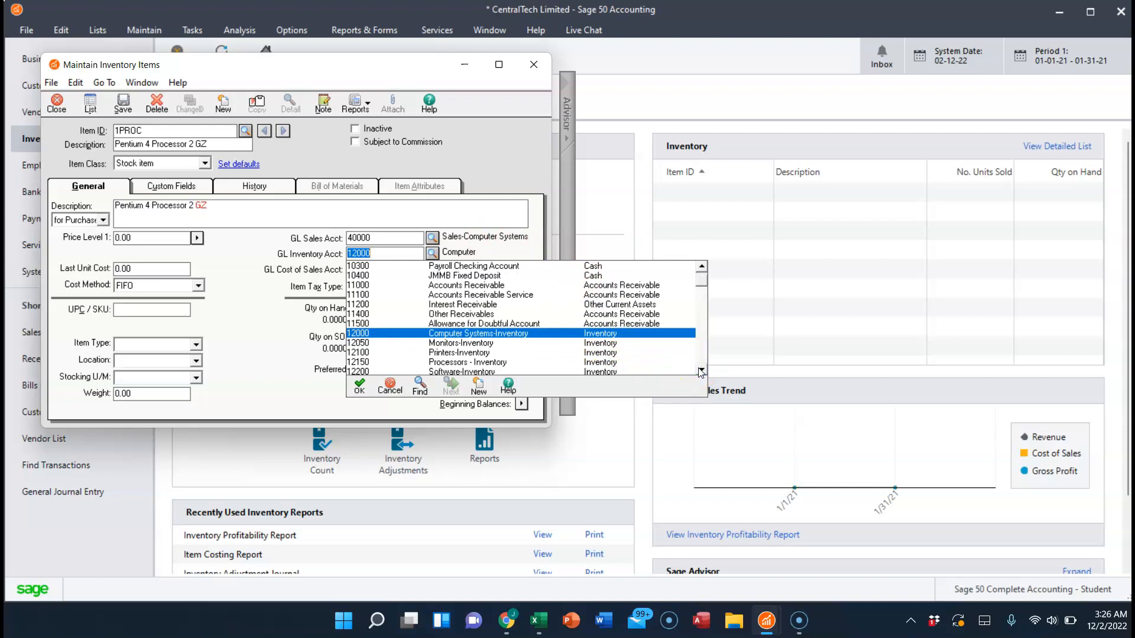
{"action": "left_click", "coordinate": [446, 363]}
{"action": "double_click", "coordinate": [445, 363]}
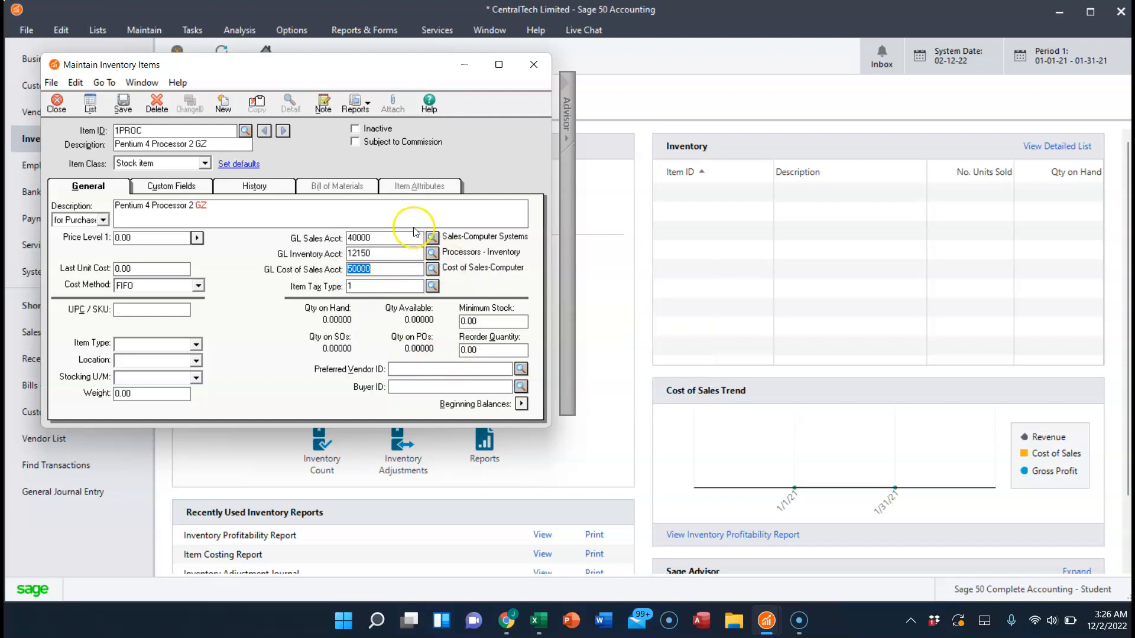
- Select 40000 Sales-Computer Systems as the GL sales account and 50000 Cost of Sales-Computer System as the GL cost of sales account
{"action": "left_click", "coordinate": [433, 239]}
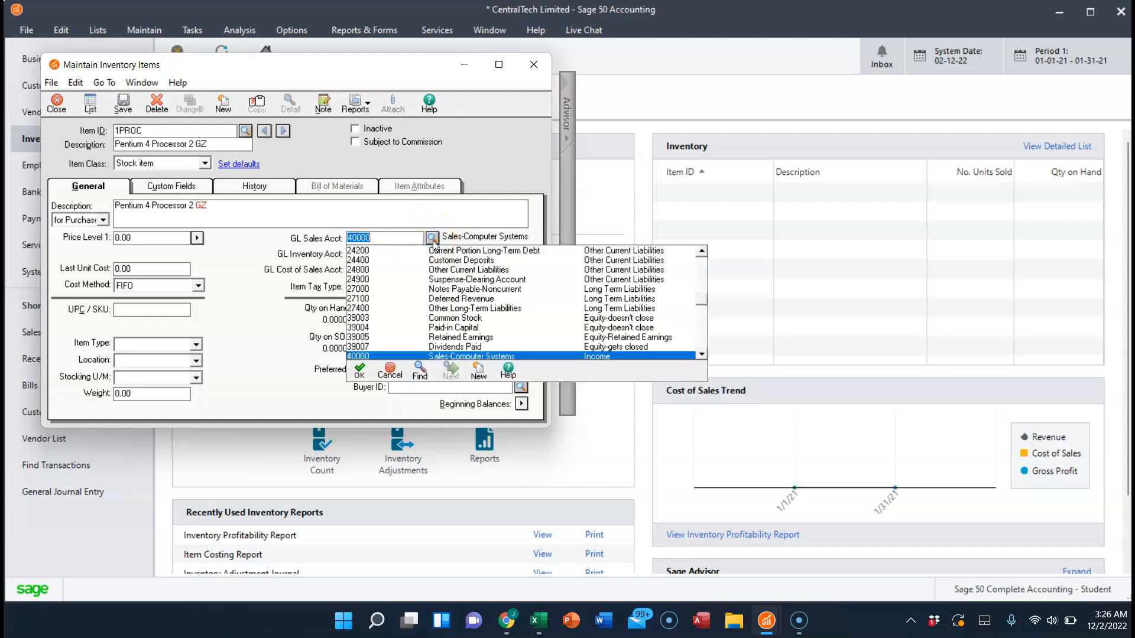
{"action": "left_click", "coordinate": [702, 355]}
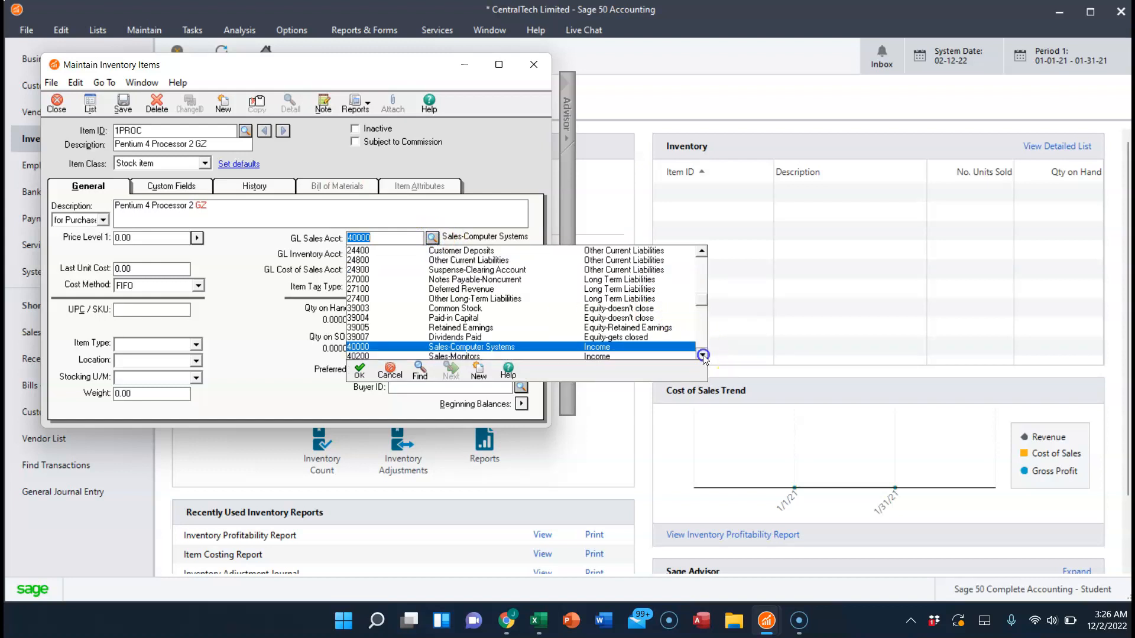
{"action": "left_click", "coordinate": [701, 354]}
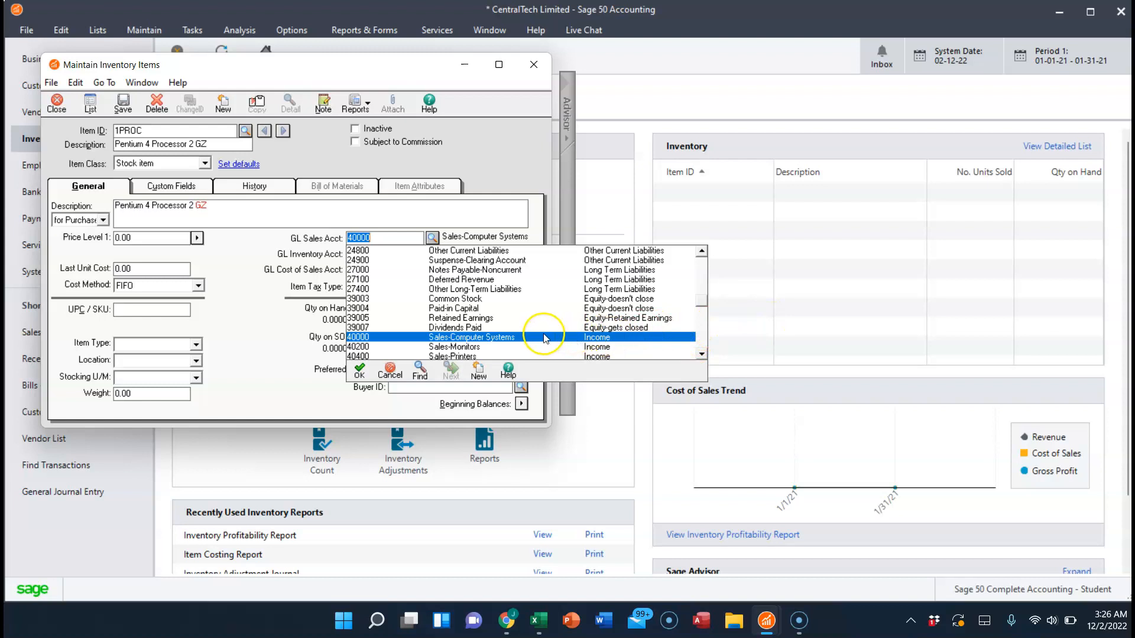
{"action": "left_click", "coordinate": [476, 340]}
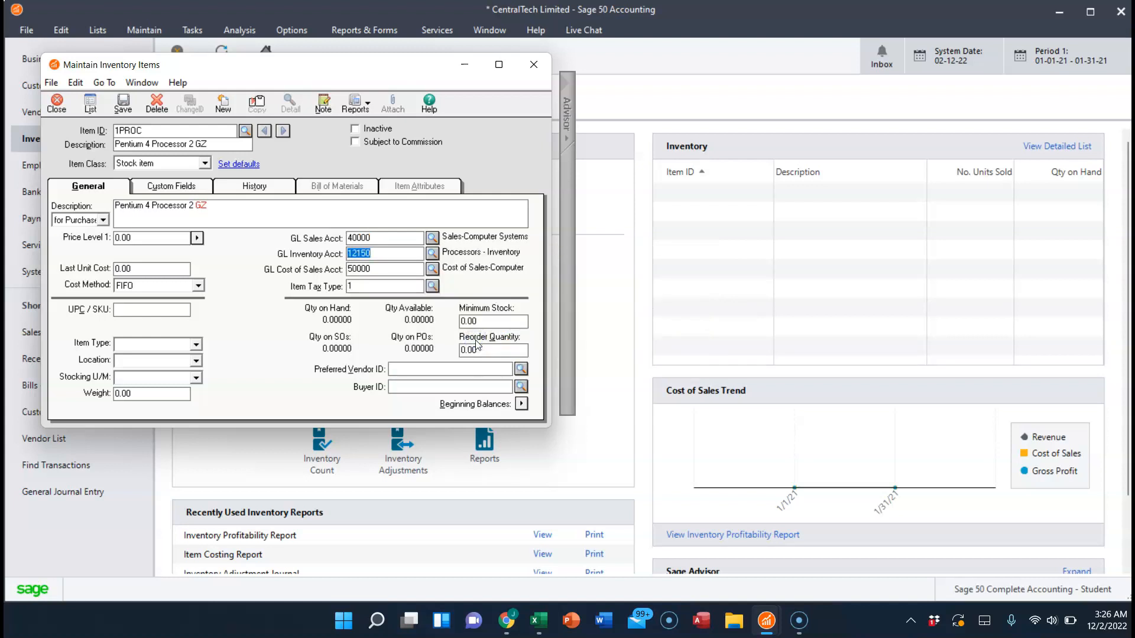
{"action": "left_click", "coordinate": [432, 269]}
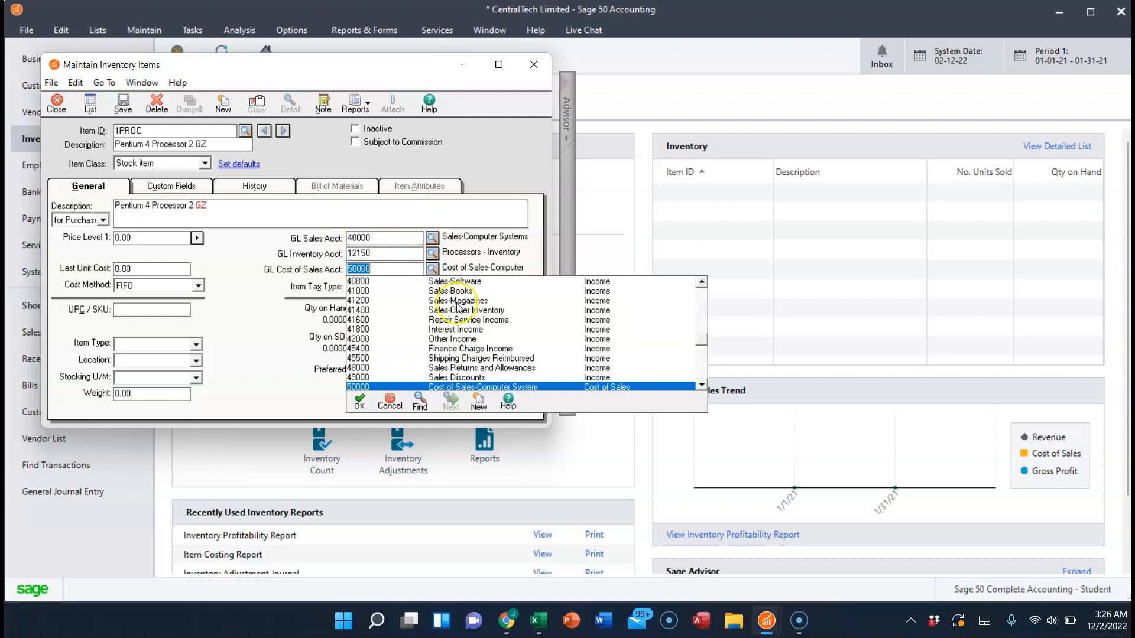
{"action": "double_click", "coordinate": [470, 387]}
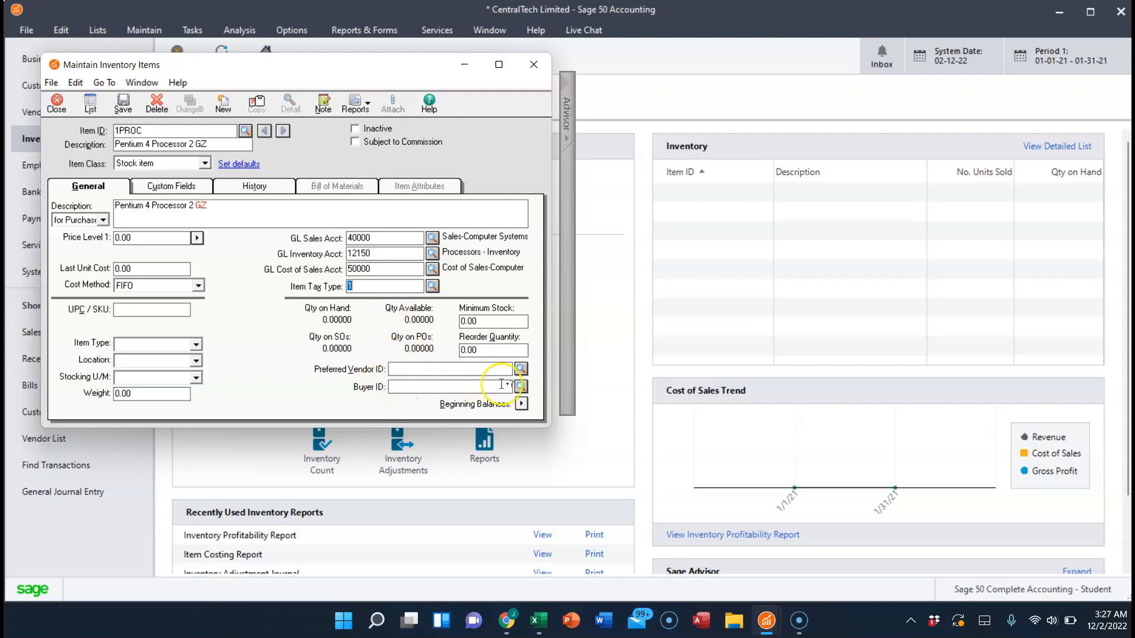
- Assign AMA (Amazon.com) as the item's preferred vendor and set its minimum stock to 4
{"action": "left_click", "coordinate": [520, 369]}
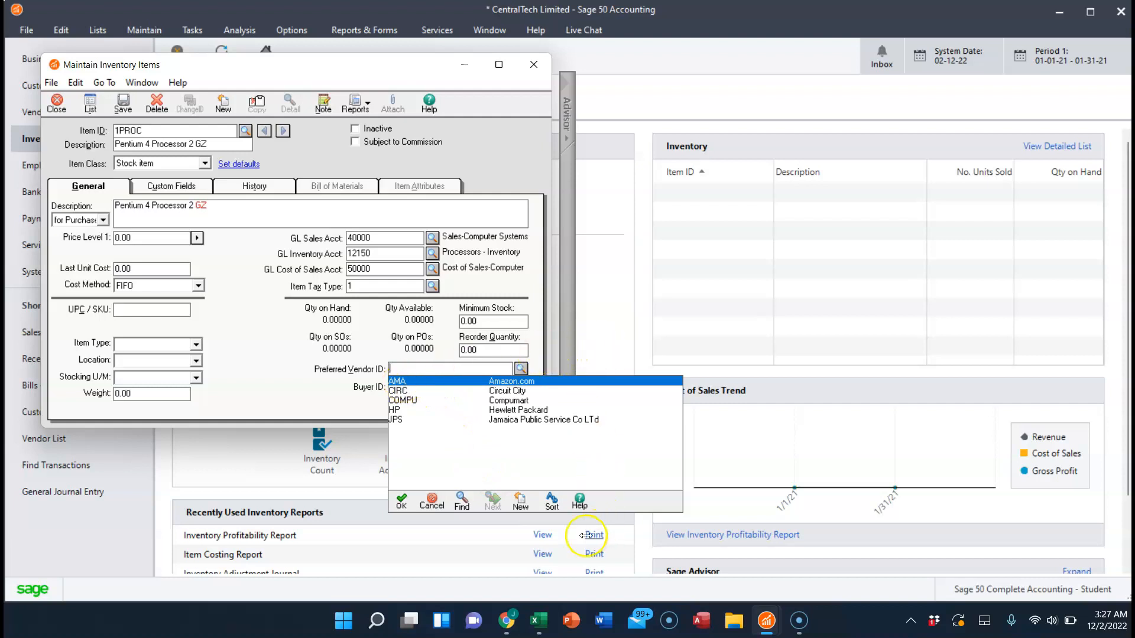
{"action": "left_click", "coordinate": [397, 501]}
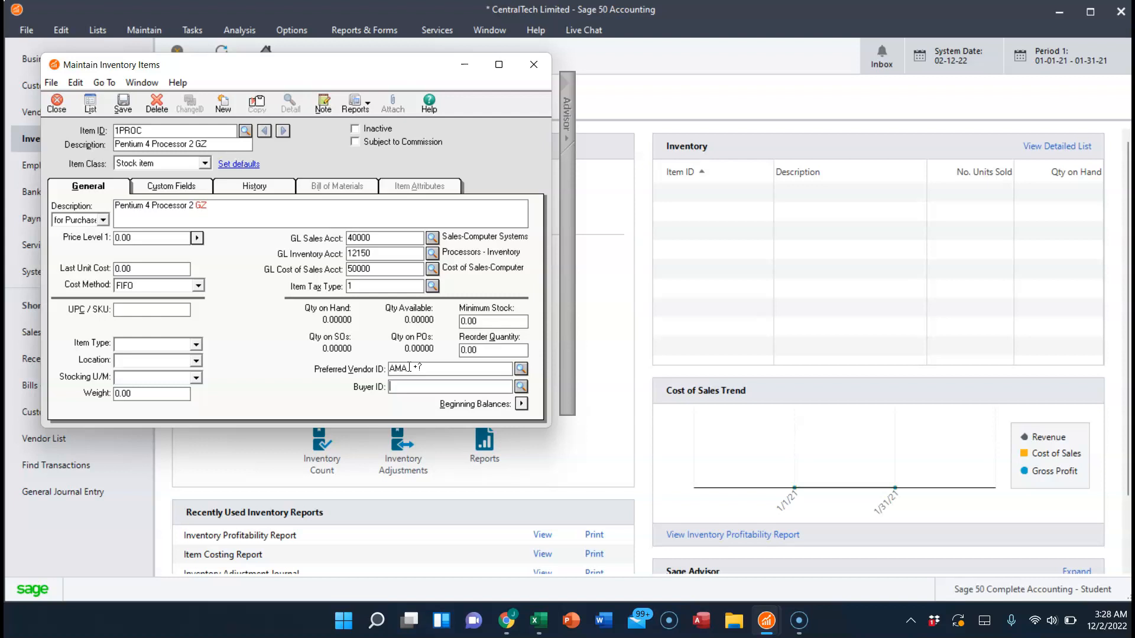
{"action": "left_click", "coordinate": [480, 319]}
{"action": "key", "text": "BackSpace"}
{"action": "key", "text": "BackSpace"}
{"action": "key", "text": "BackSpace"}
{"action": "key", "text": "BackSpace"}
{"action": "type", "text": "4"}
- Check the item's descriptions for sales and for purchases
{"action": "left_click", "coordinate": [104, 221]}
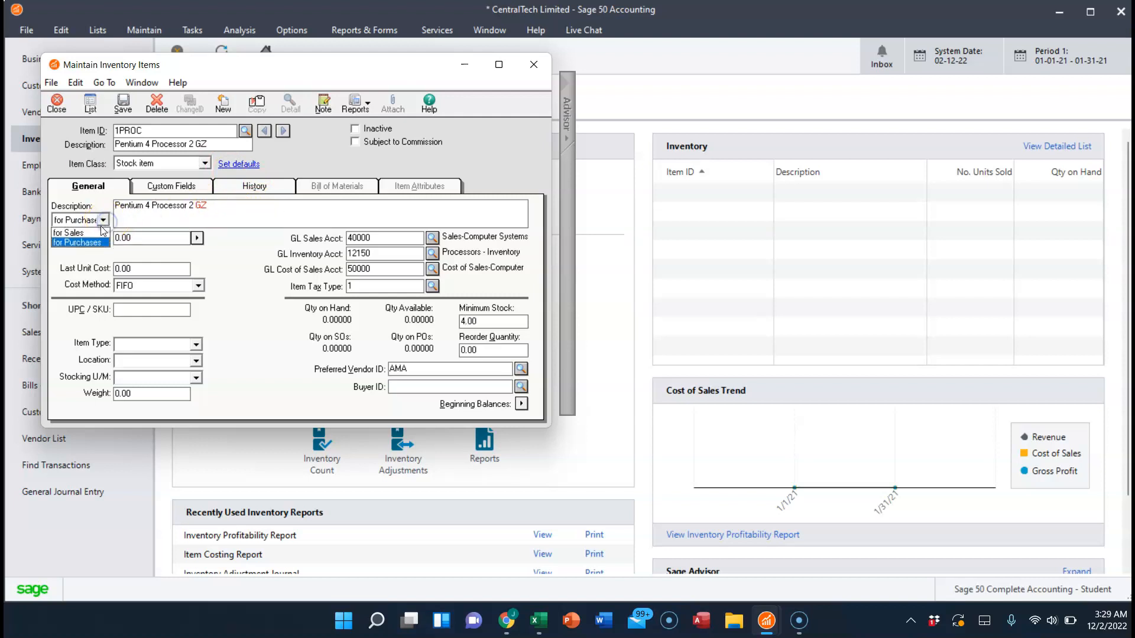
{"action": "left_click", "coordinate": [97, 232]}
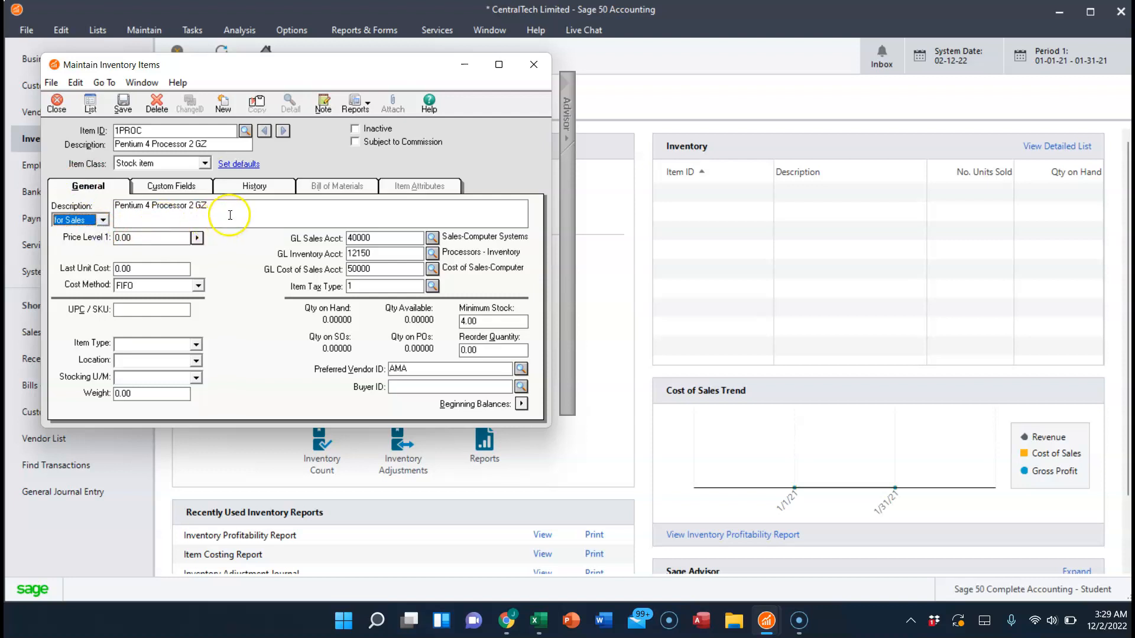
{"action": "left_click", "coordinate": [103, 220]}
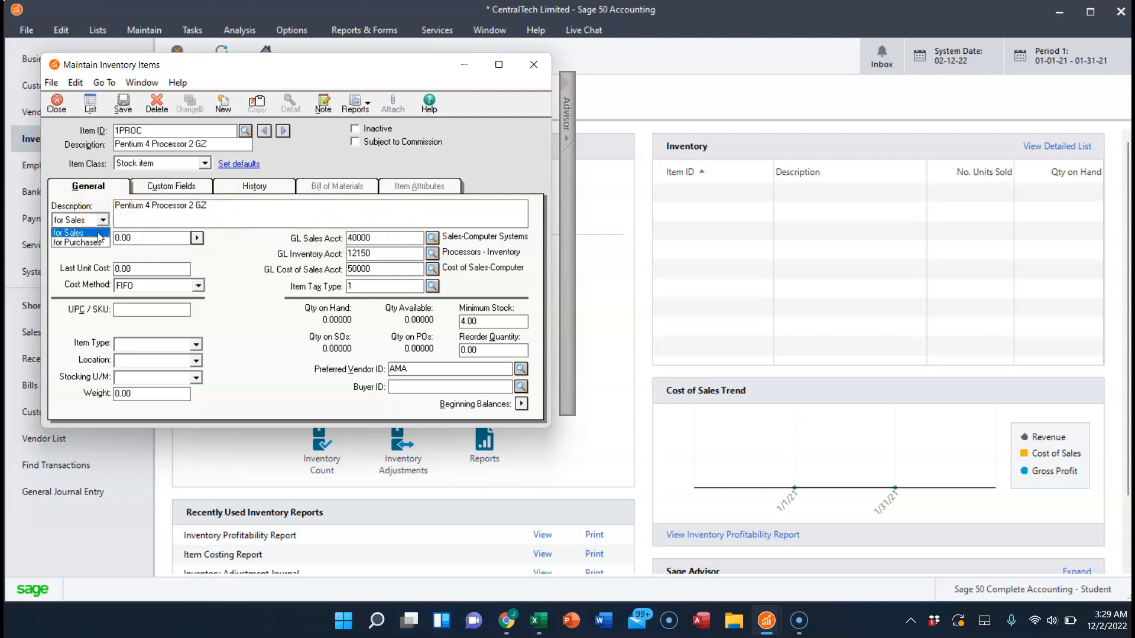
{"action": "left_click", "coordinate": [94, 242]}
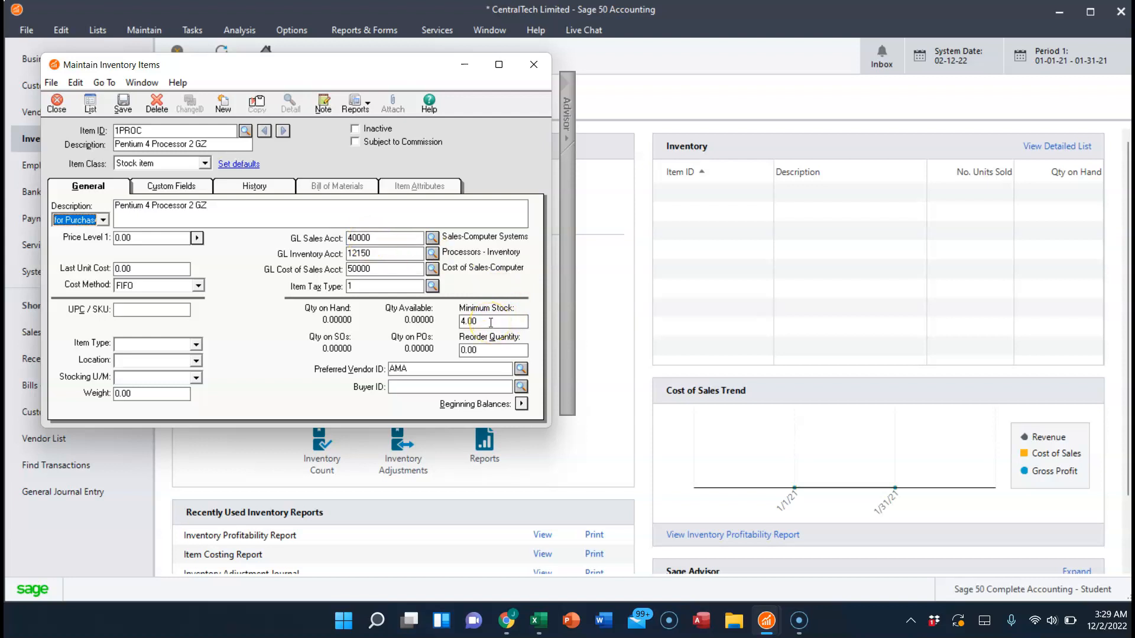
- Open the inventory beginning balances for item 1PROC, saving the modified record first
{"action": "left_click", "coordinate": [486, 348]}
{"action": "left_click", "coordinate": [415, 368]}
{"action": "left_click", "coordinate": [507, 407]}
{"action": "left_click", "coordinate": [521, 405]}
{"action": "left_click", "coordinate": [522, 405]}
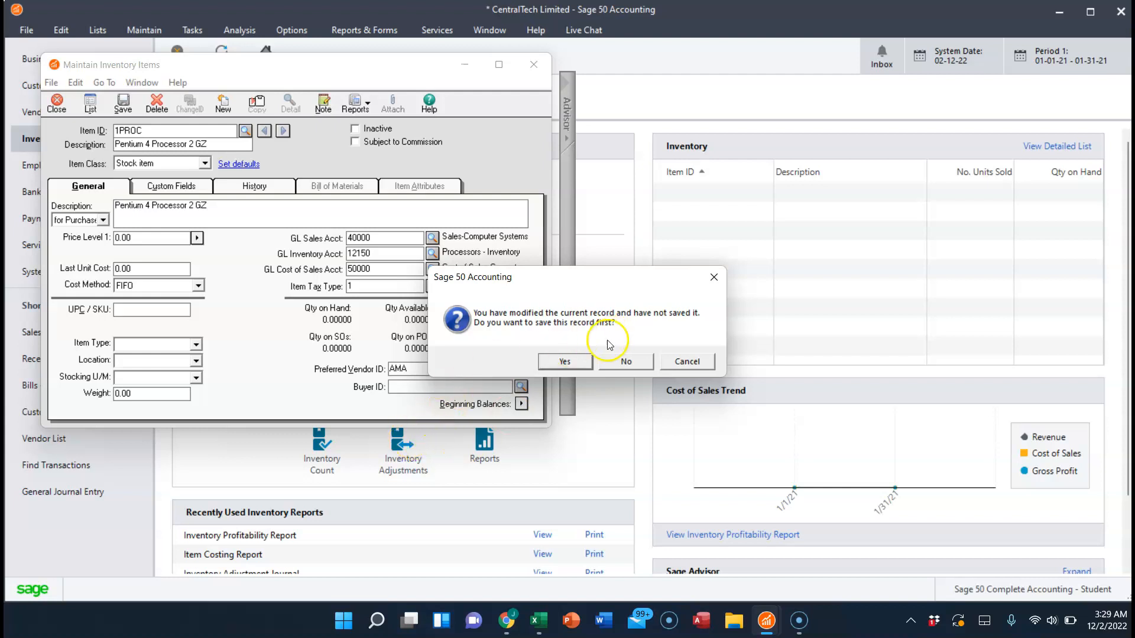
{"action": "left_click", "coordinate": [576, 367]}
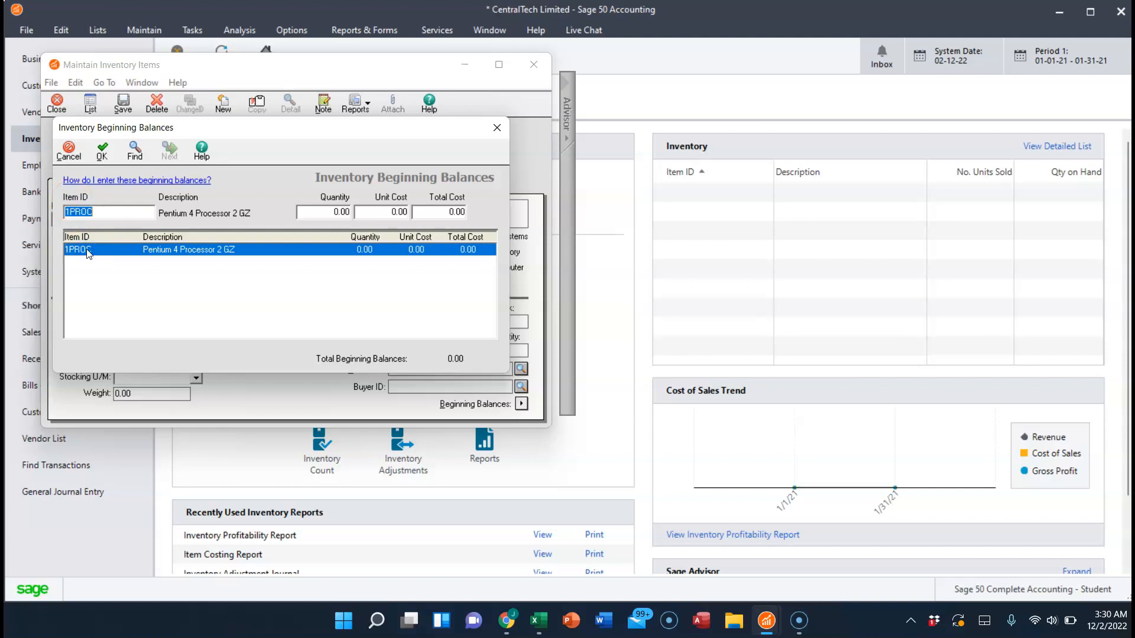
- Record 1PROC's beginning balance with a quantity of 8 and a unit cost of 1,489
{"action": "left_click", "coordinate": [103, 214]}
{"action": "left_click", "coordinate": [329, 214]}
{"action": "type", "text": "8"}
{"action": "left_click", "coordinate": [395, 208]}
{"action": "type", "text": "1489"}
{"action": "left_click", "coordinate": [437, 214]}
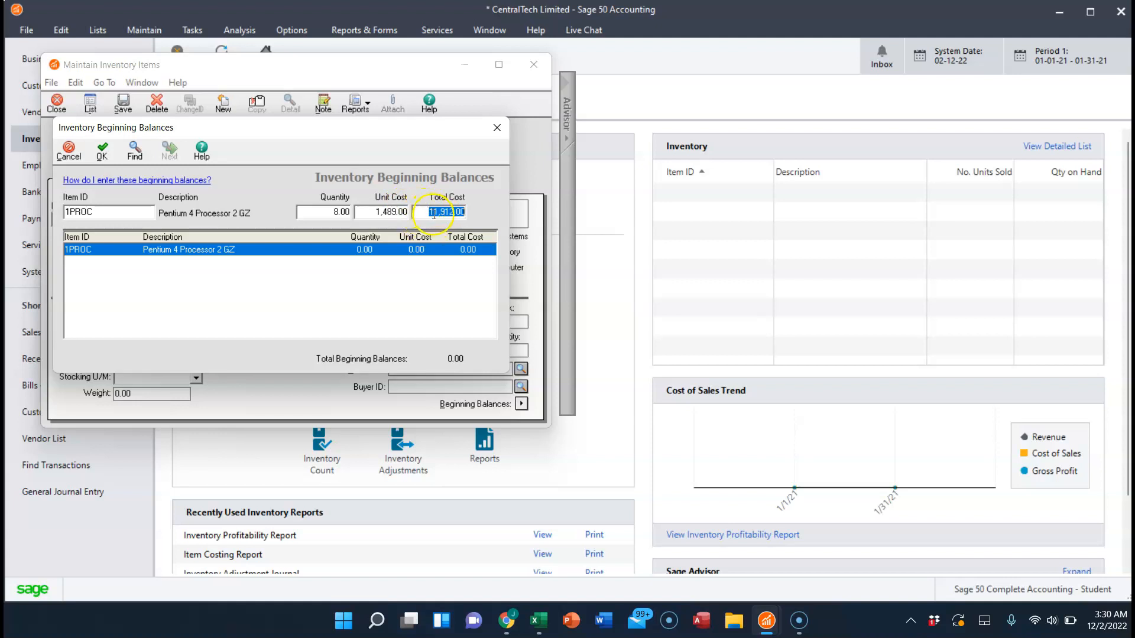
{"action": "left_click", "coordinate": [452, 251]}
{"action": "left_click", "coordinate": [102, 153]}
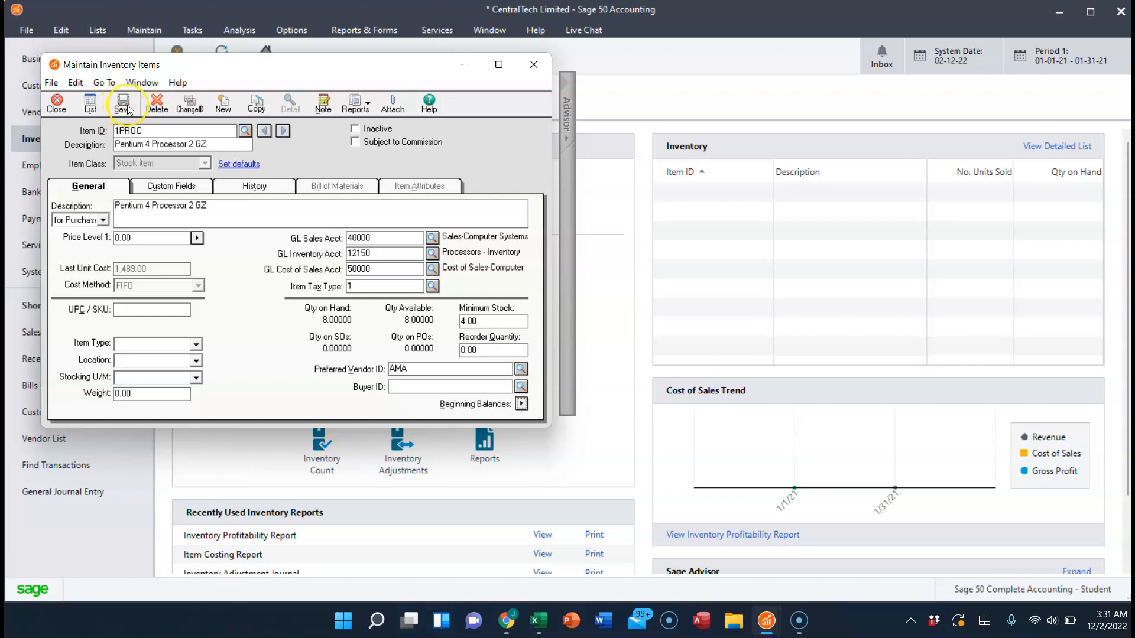
- Switch to the Inventory Balances workbook in Excel and review the stock items in the Appendix 4 inventory listing
{"action": "left_click", "coordinate": [536, 624]}
{"action": "left_click", "coordinate": [500, 578]}
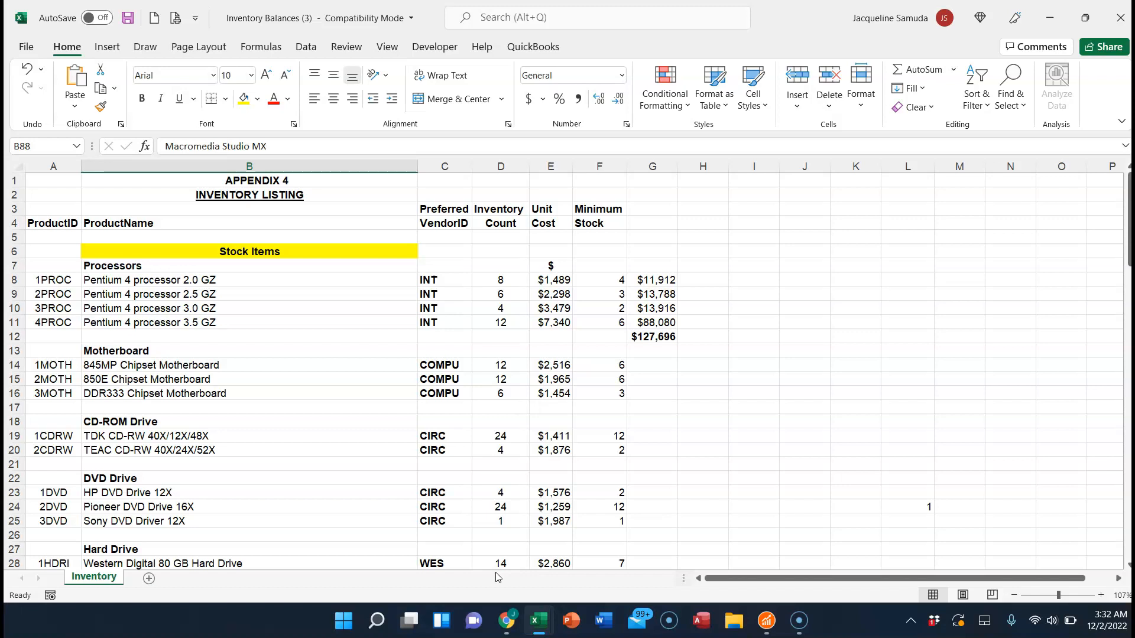
{"action": "mouse_move", "coordinate": [770, 626]}
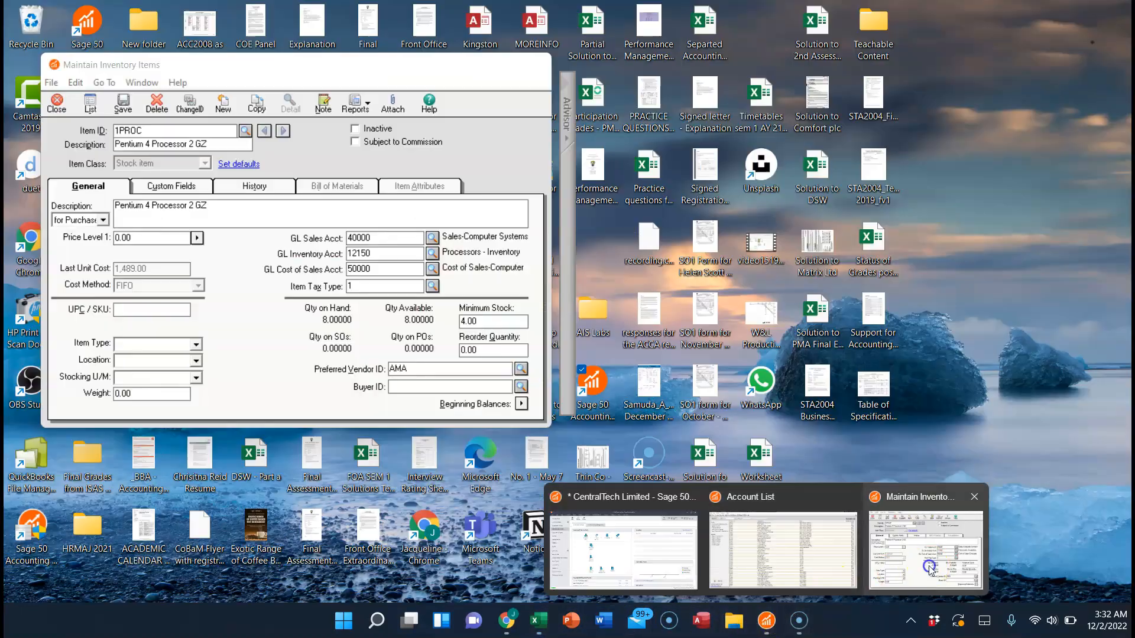
- Switch back to Sage 50's inventory item maintenance, save item 1PROC and start a new item record
{"action": "left_click", "coordinate": [929, 569]}
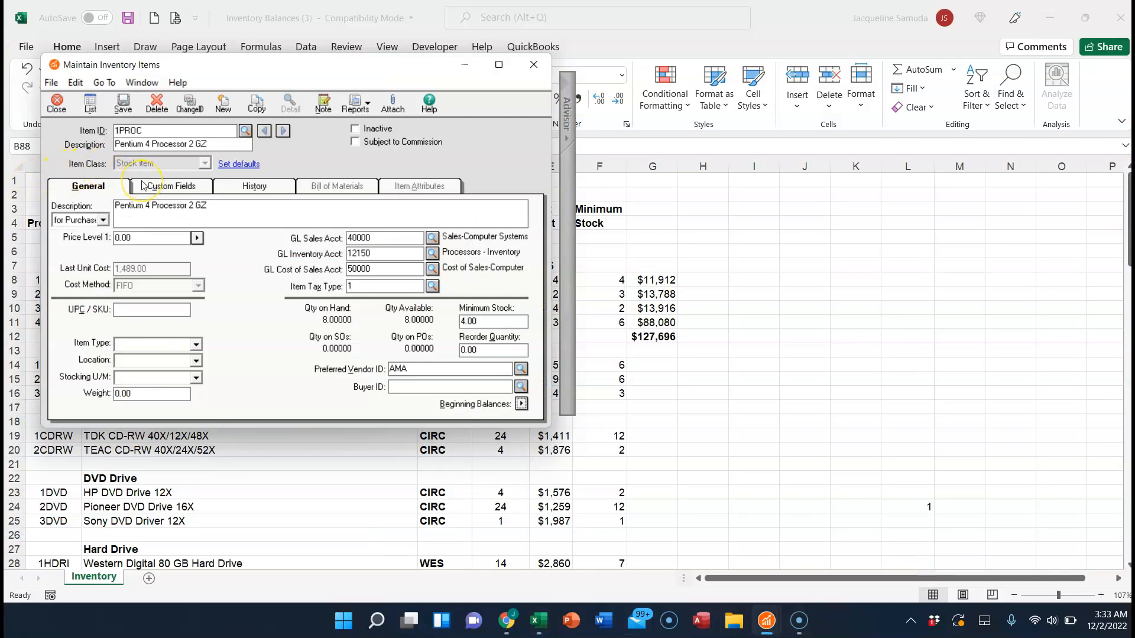
{"action": "left_click", "coordinate": [124, 102]}
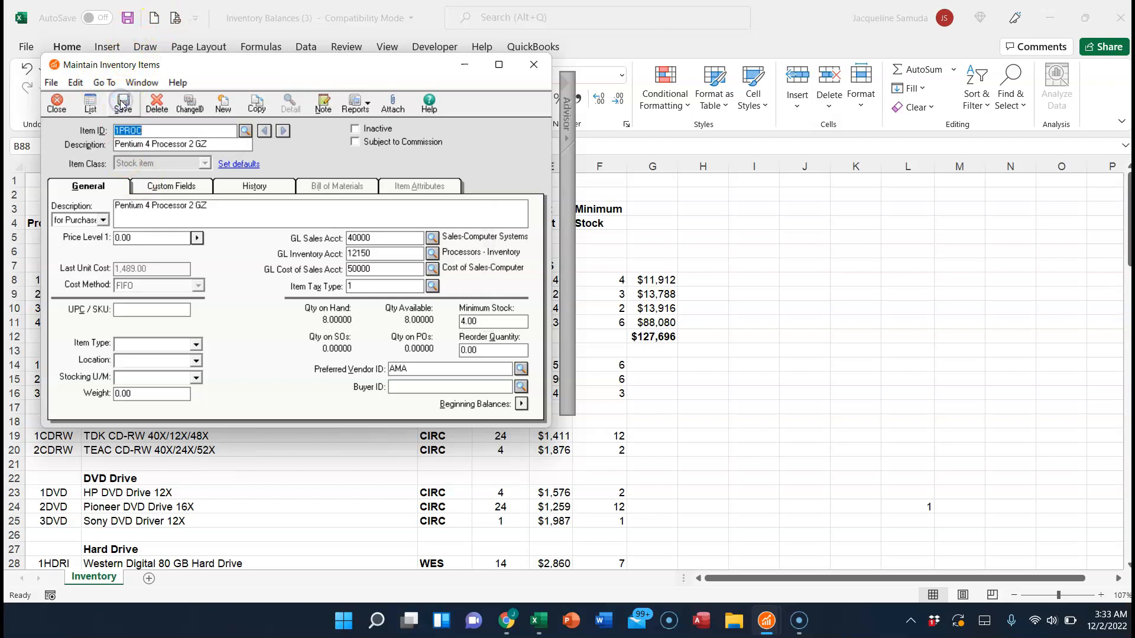
{"action": "left_click", "coordinate": [228, 106]}
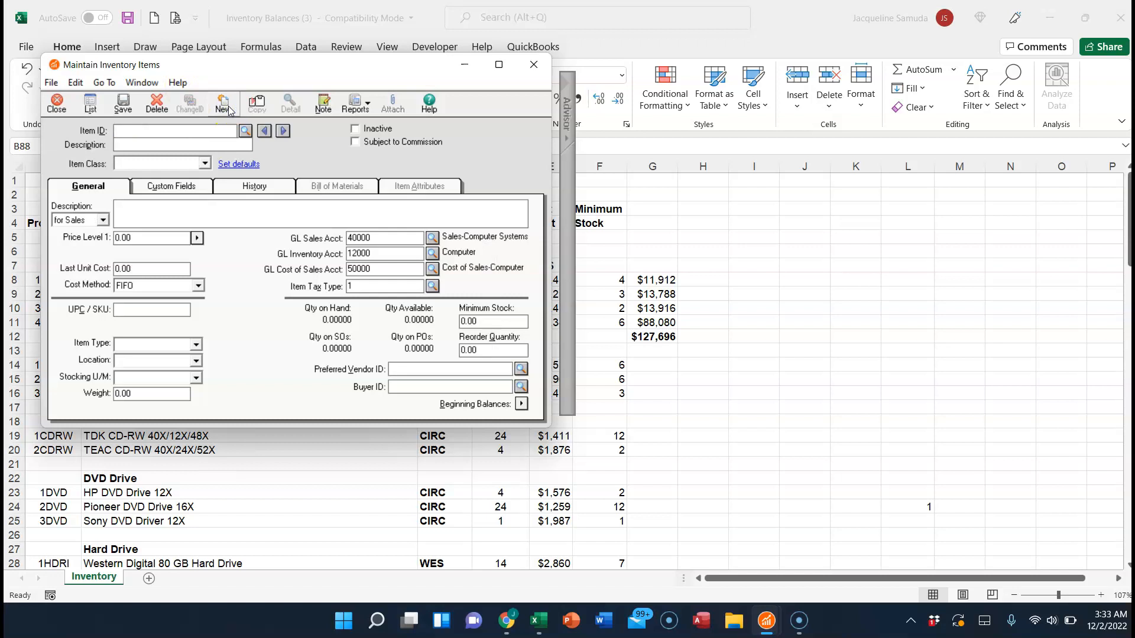
- Enter item ID 2PROC with the description "Pentium 4 Processor 2.5 GZ" and set its class to Stock item
{"action": "type", "text": "2"}
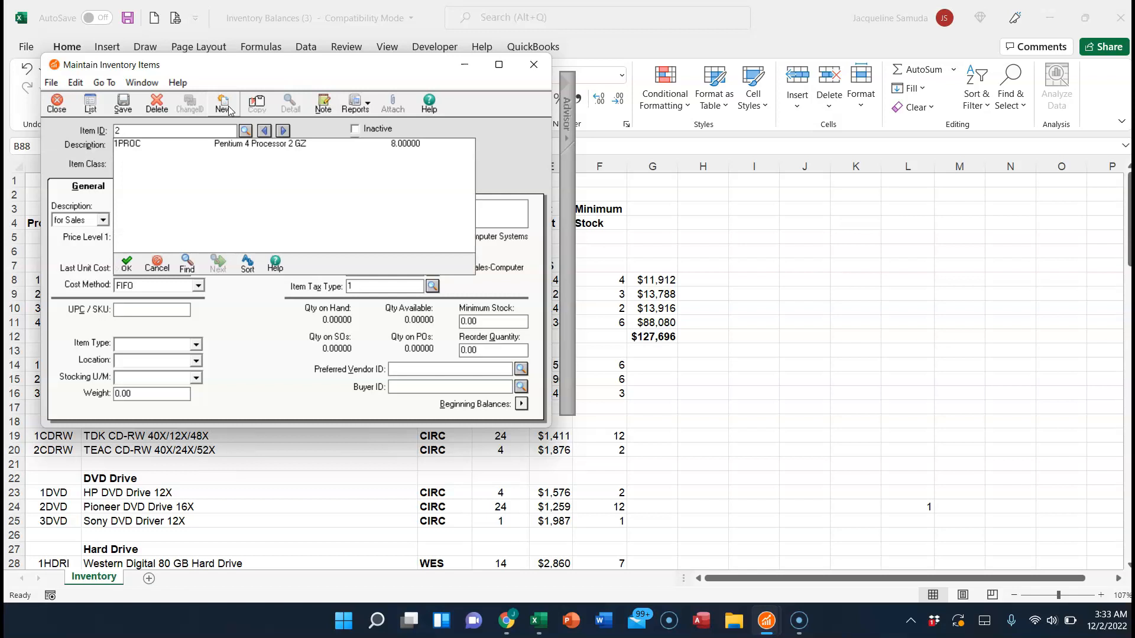
{"action": "type", "text": "PROC"}
{"action": "key", "text": "Tab"}
{"action": "type", "text": "Pentium 4 Processor 2 GZ"}
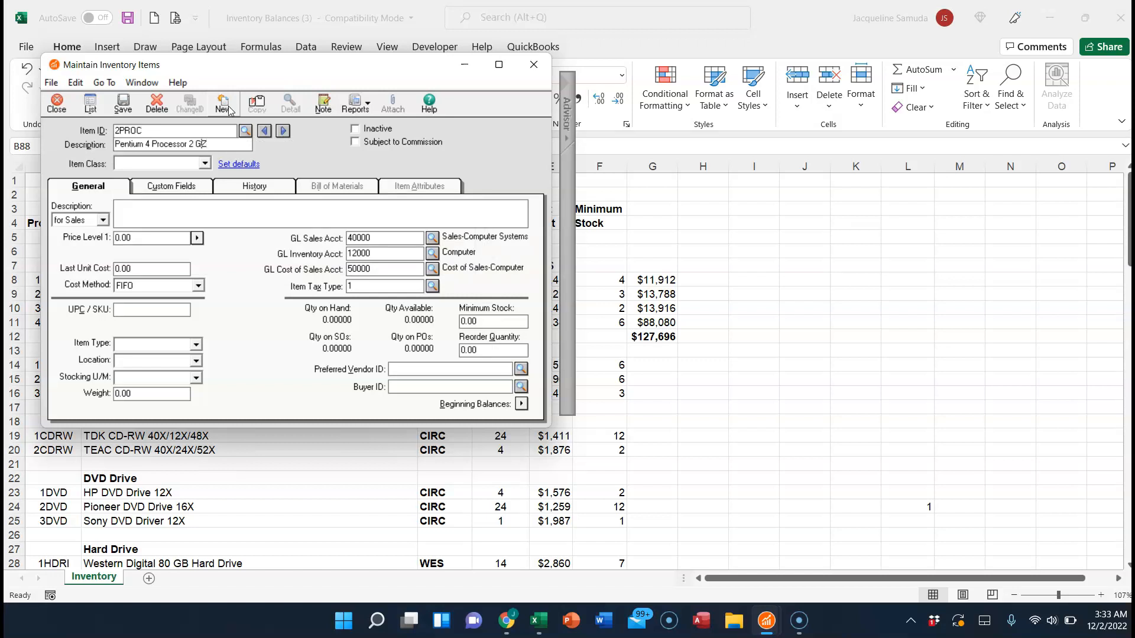
{"action": "type", "text": ".5"}
{"action": "left_click", "coordinate": [205, 165]}
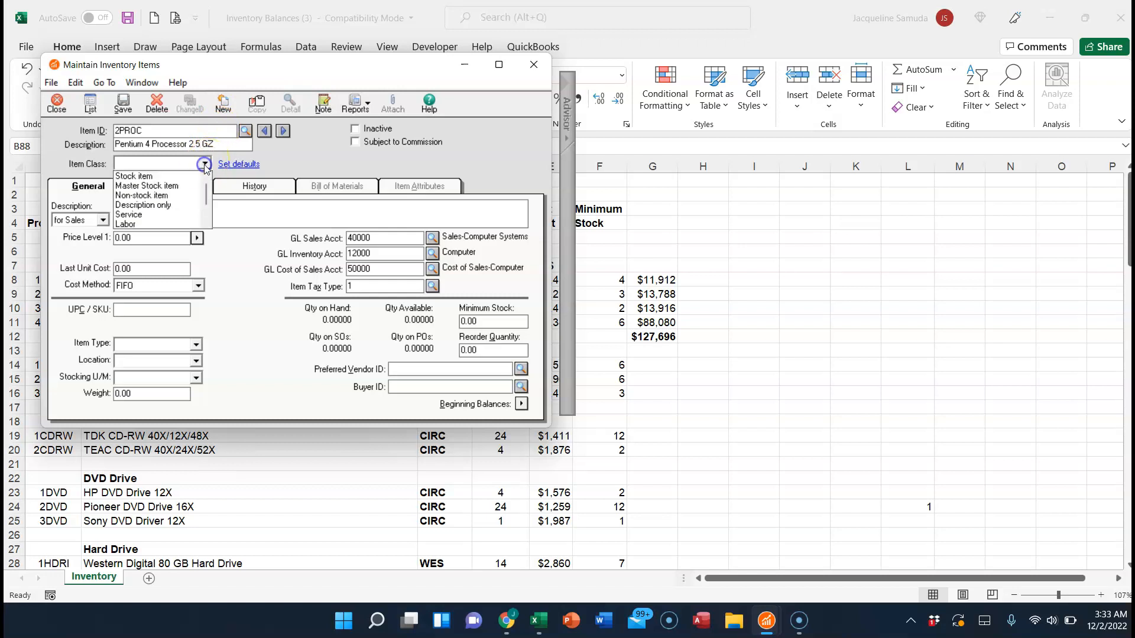
{"action": "left_click", "coordinate": [160, 176]}
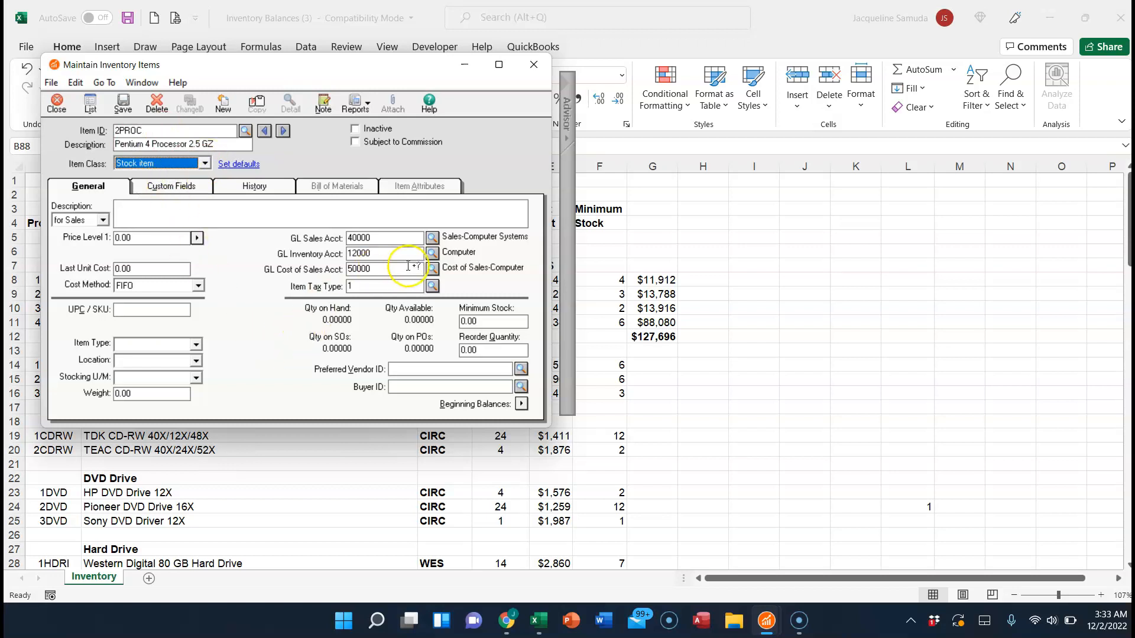
- Set 2PROC's GL inventory account to 12150 and its minimum stock to 3
{"action": "left_click", "coordinate": [378, 254]}
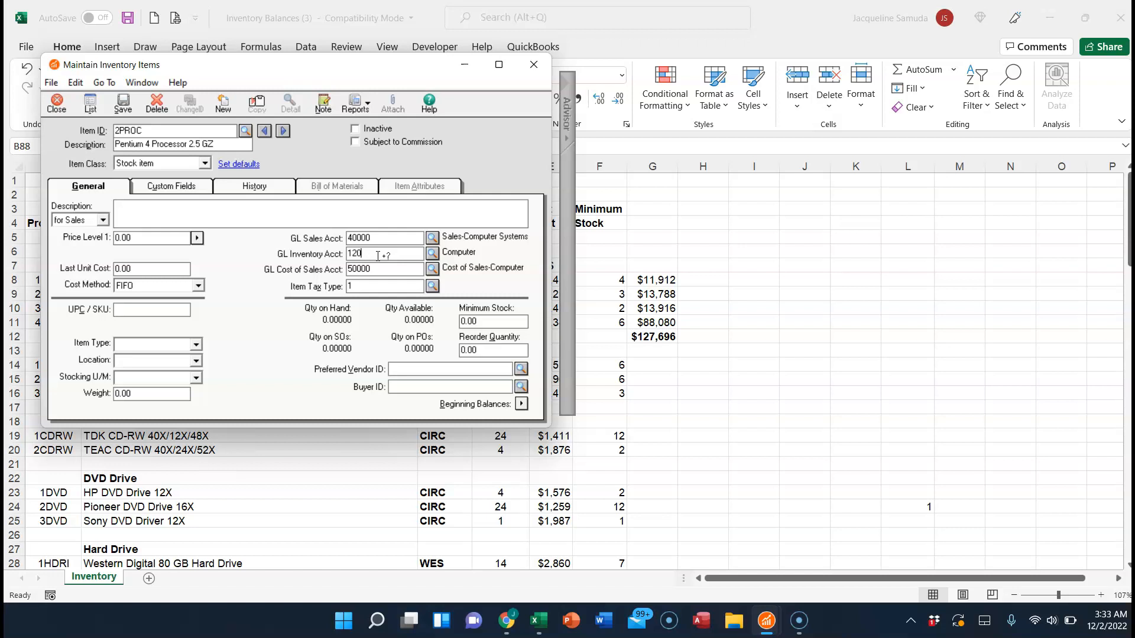
{"action": "type", "text": "150"}
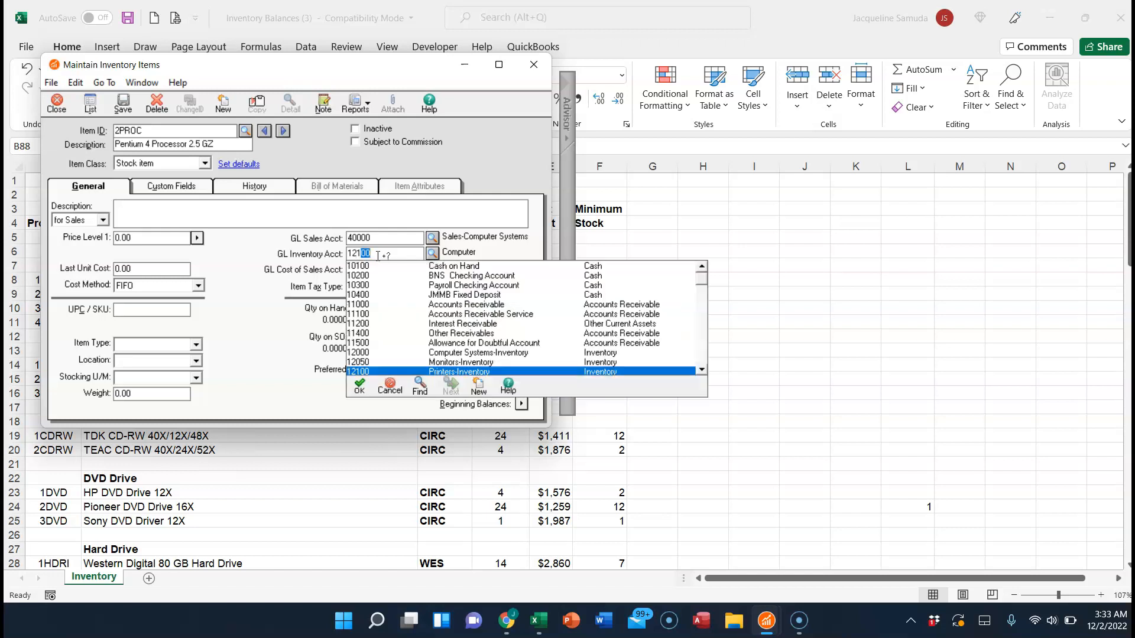
{"action": "key", "text": "Tab"}
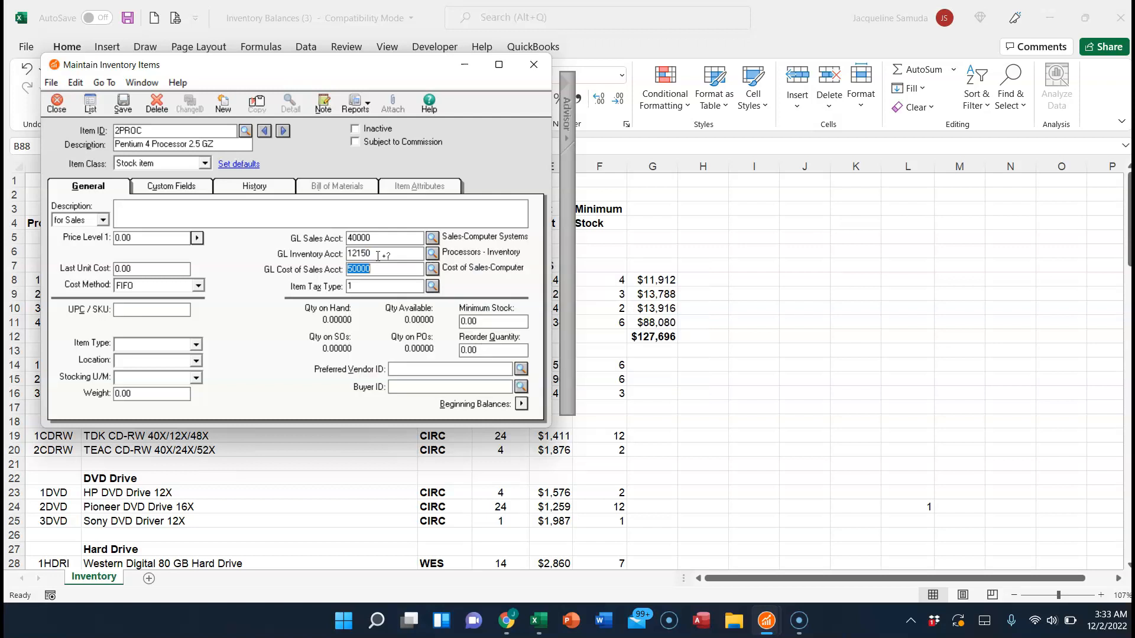
{"action": "left_click", "coordinate": [402, 368]}
{"action": "left_click", "coordinate": [482, 319]}
{"action": "type", "text": "3"}
- Save 2PROC and record its beginning balance with a quantity of 6 and a unit cost of 2,298
{"action": "left_click", "coordinate": [520, 406]}
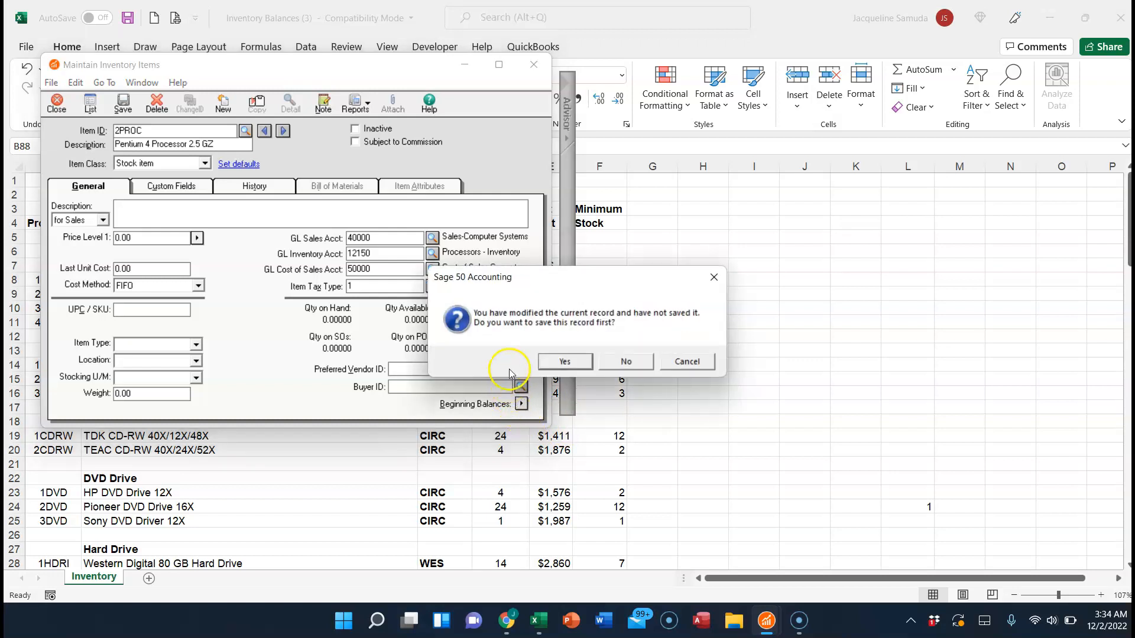
{"action": "left_click", "coordinate": [548, 363]}
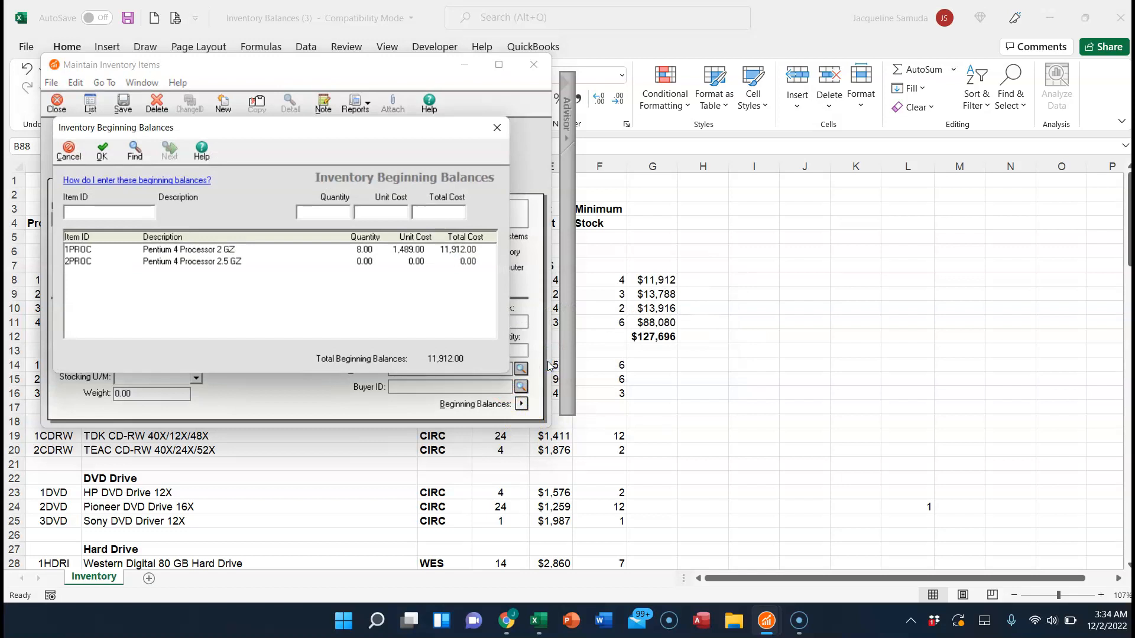
{"action": "left_click", "coordinate": [164, 262]}
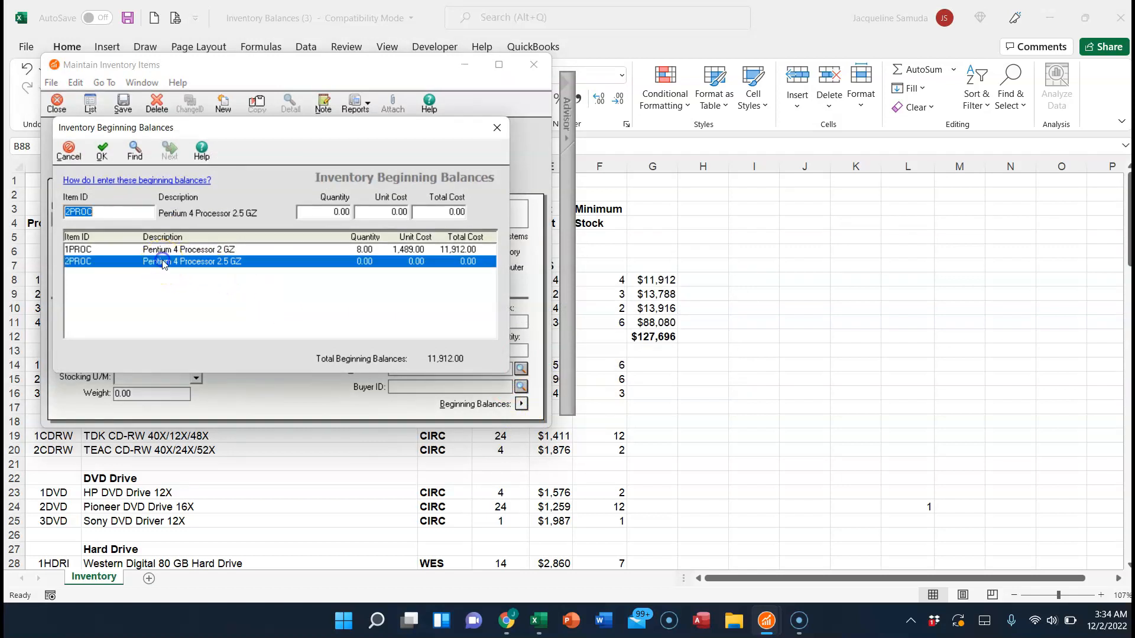
{"action": "left_click", "coordinate": [338, 211]}
{"action": "type", "text": "6"}
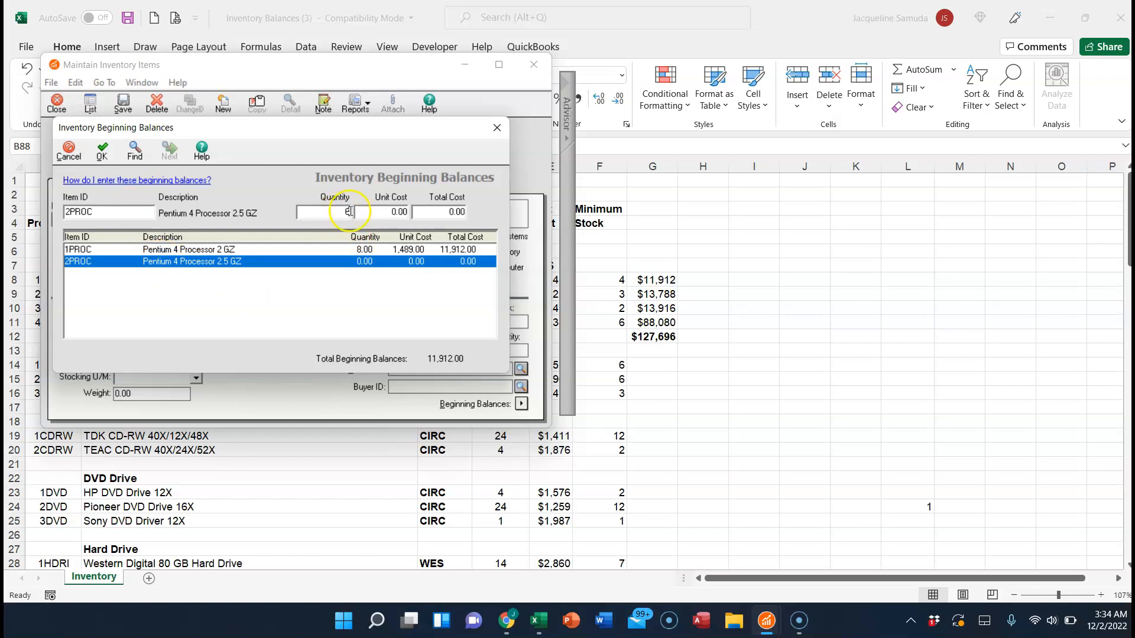
{"action": "left_click", "coordinate": [397, 210]}
{"action": "type", "text": "225"}
{"action": "left_click", "coordinate": [104, 155]}
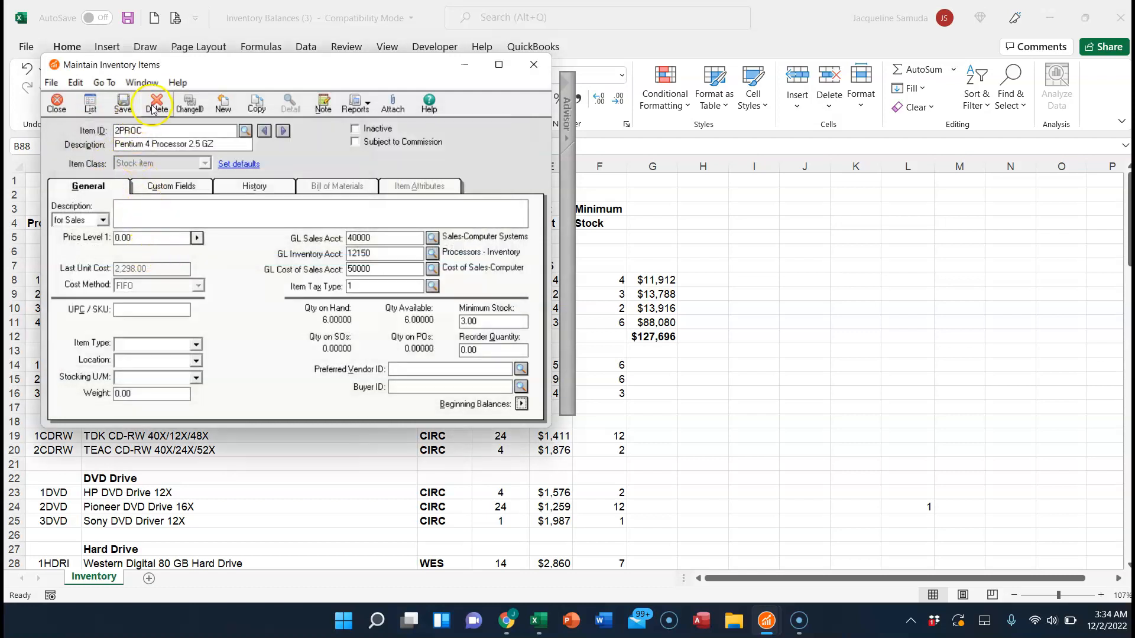
{"action": "left_click", "coordinate": [122, 105]}
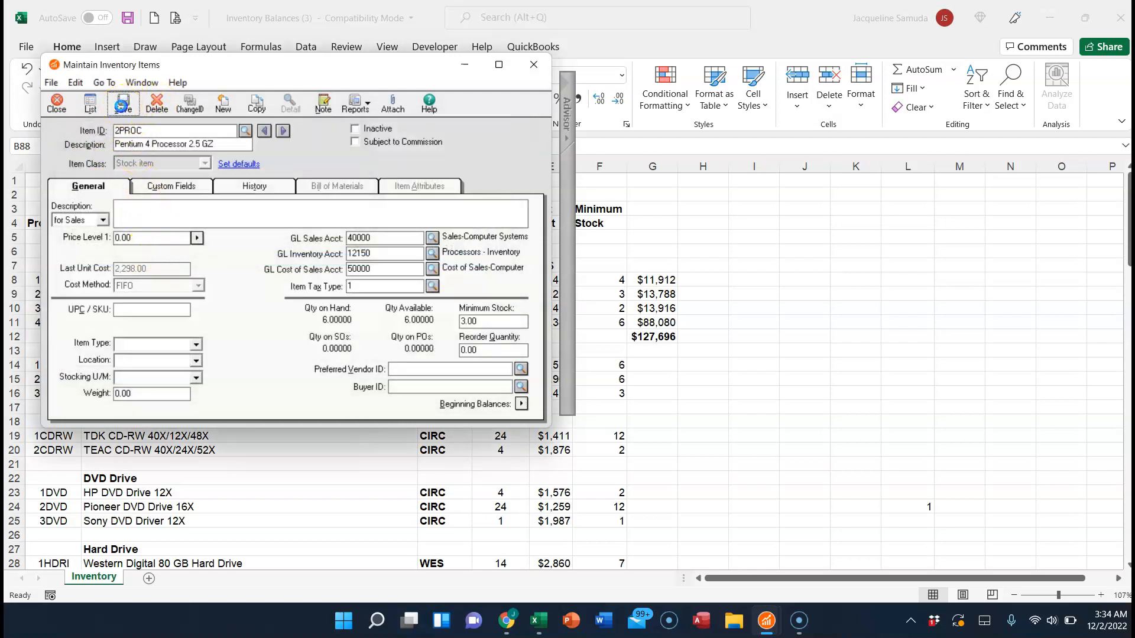
- Start a new item with ID 3PROC, description "Pentium 4 Processor 3.0 GZ" and class Stock item
{"action": "left_click", "coordinate": [224, 105]}
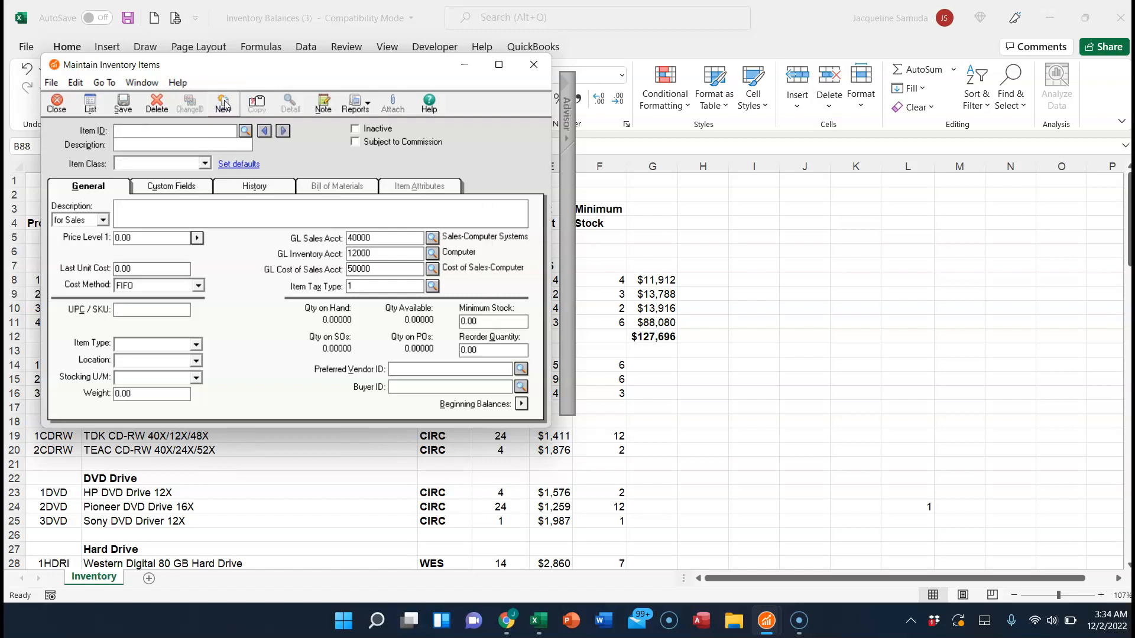
{"action": "type", "text": "3"}
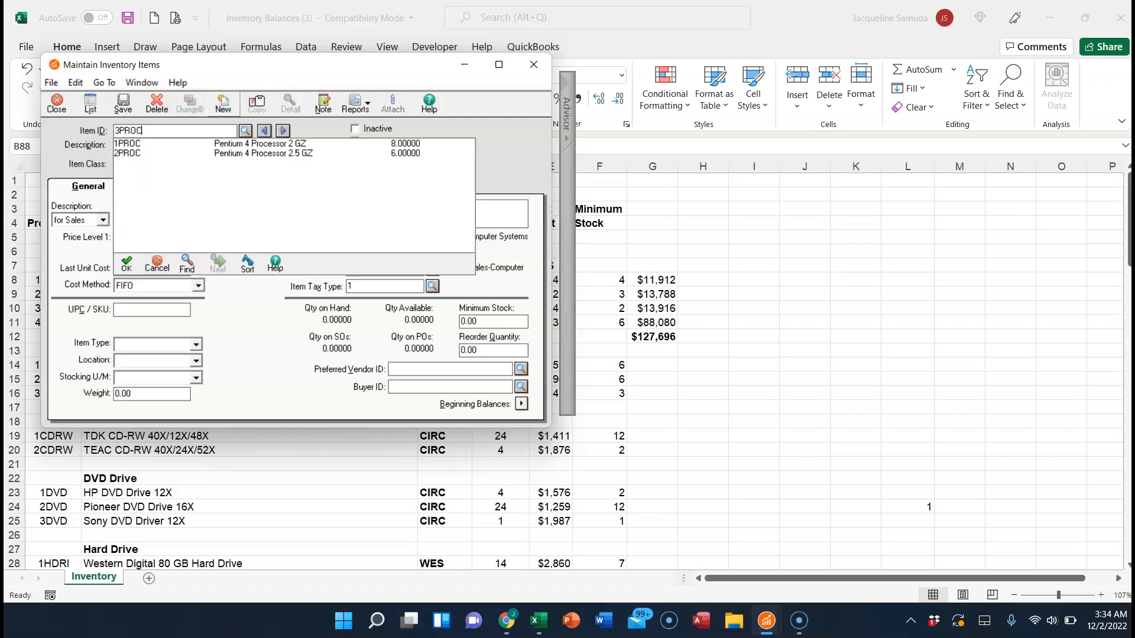
{"action": "type", "text": "PROC"}
{"action": "key", "text": "Tab"}
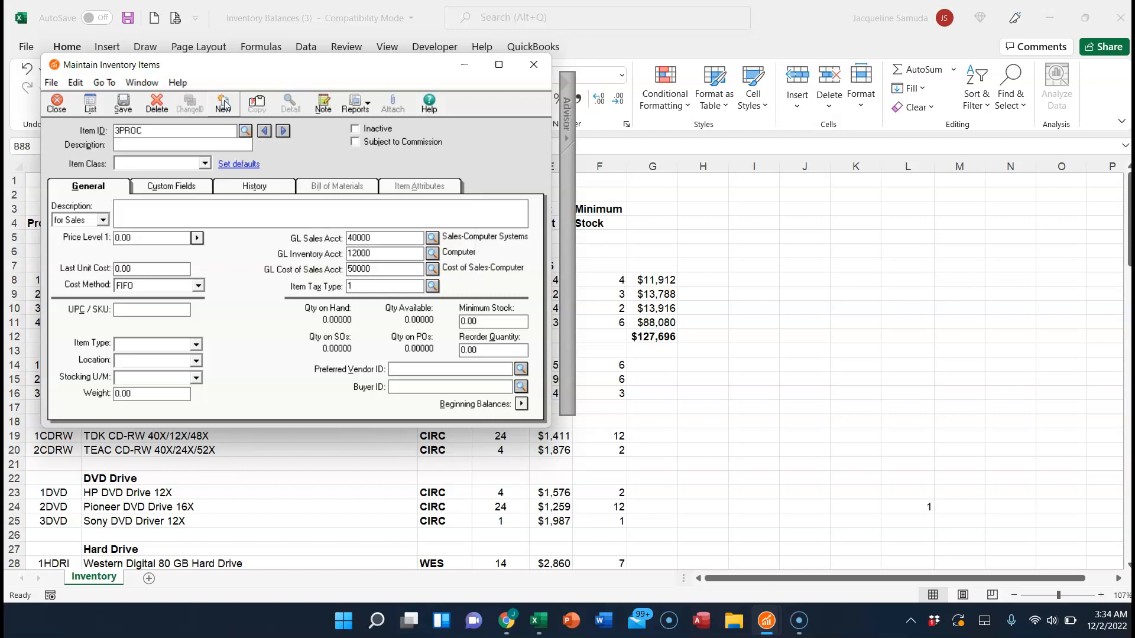
{"action": "type", "text": "Pentium 4 Processor 2 GZ"}
{"action": "left_click", "coordinate": [191, 144]}
{"action": "type", "text": "3.0"}
{"action": "left_click", "coordinate": [225, 145]}
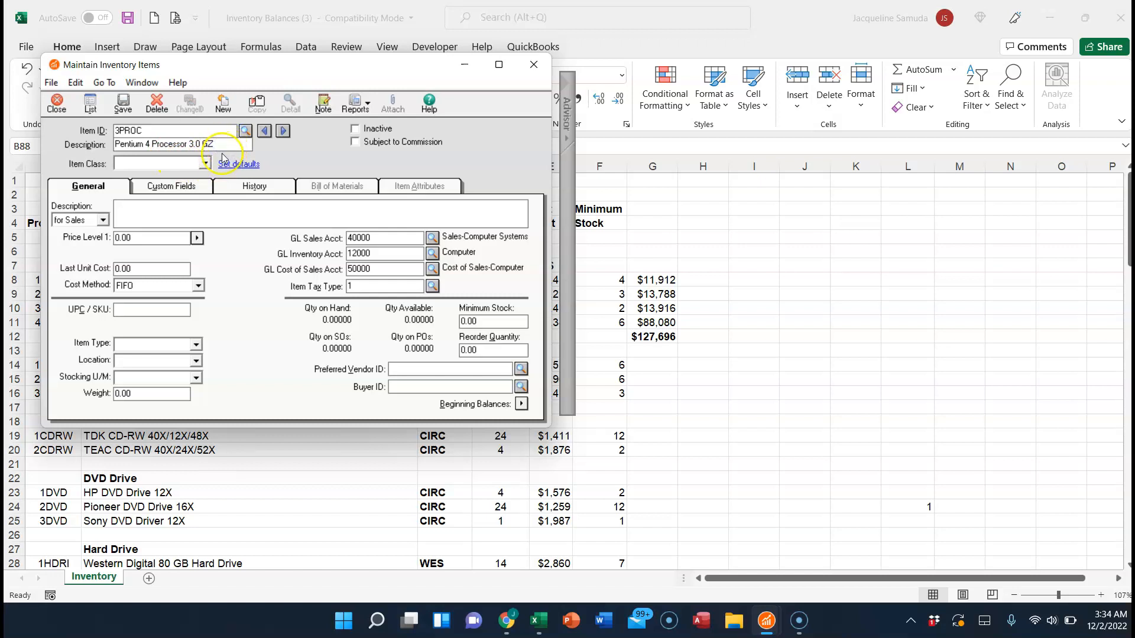
{"action": "left_click", "coordinate": [210, 165]}
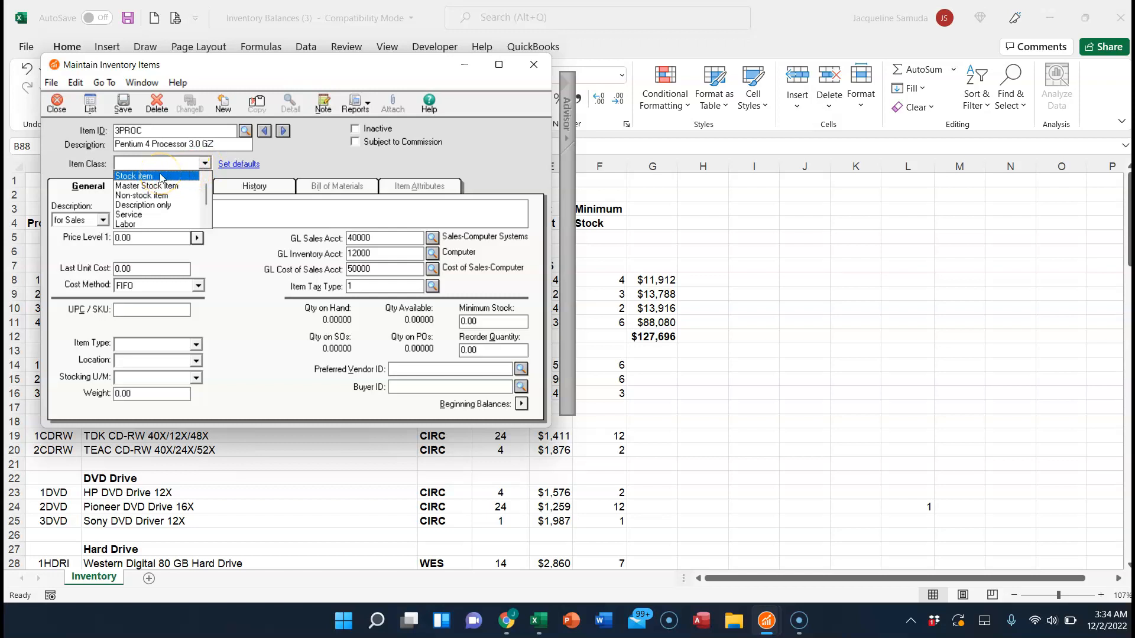
{"action": "left_click", "coordinate": [160, 176]}
- Copy 3PROC's full short description, "Pentium 4 Processor 3.0 GZ", into its description for sales
{"action": "left_click", "coordinate": [215, 146]}
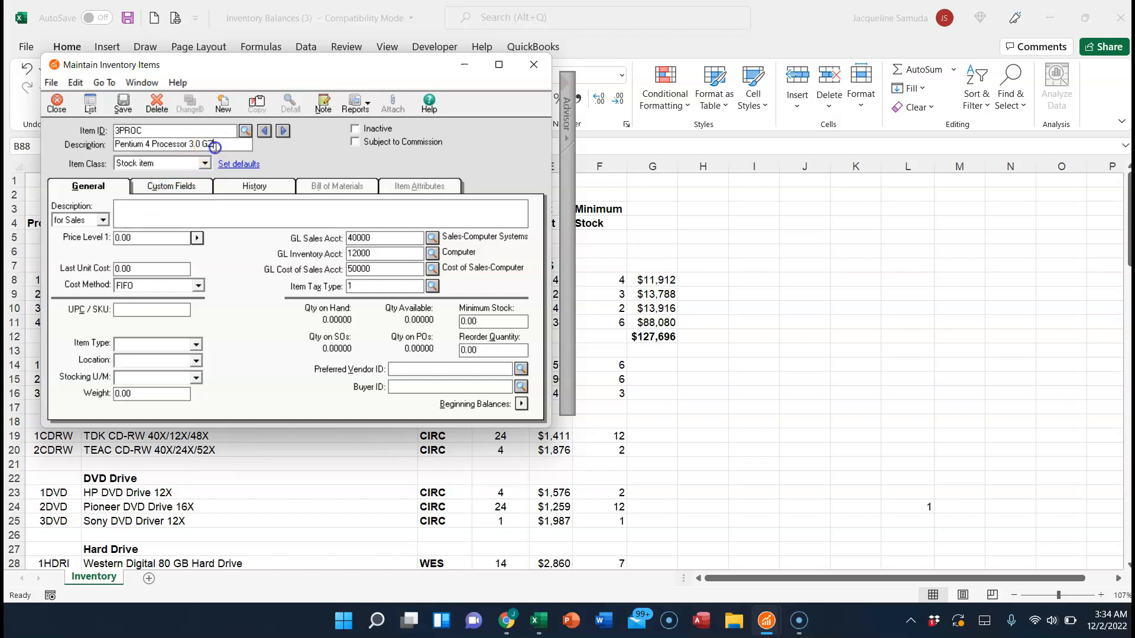
{"action": "double_click", "coordinate": [215, 146]}
{"action": "key", "text": "shift+Left"}
{"action": "key", "text": "shift+Left"}
{"action": "key", "text": "shift+Left"}
{"action": "key", "text": "shift+Left"}
{"action": "key", "text": "shift+Left"}
{"action": "key", "text": "shift+Left"}
{"action": "key", "text": "shift+Left"}
{"action": "key", "text": "shift+Left"}
{"action": "key", "text": "shift+Left"}
{"action": "key", "text": "shift+Left"}
{"action": "key", "text": "shift+Left"}
{"action": "key", "text": "shift+Left"}
{"action": "key", "text": "shift+Left"}
{"action": "key", "text": "shift+Left"}
{"action": "key", "text": "shift+Left"}
{"action": "key", "text": "shift+Left"}
{"action": "key", "text": "shift+Left"}
{"action": "key", "text": "shift+Left"}
{"action": "key", "text": "shift+Left"}
{"action": "key", "text": "shift+Left"}
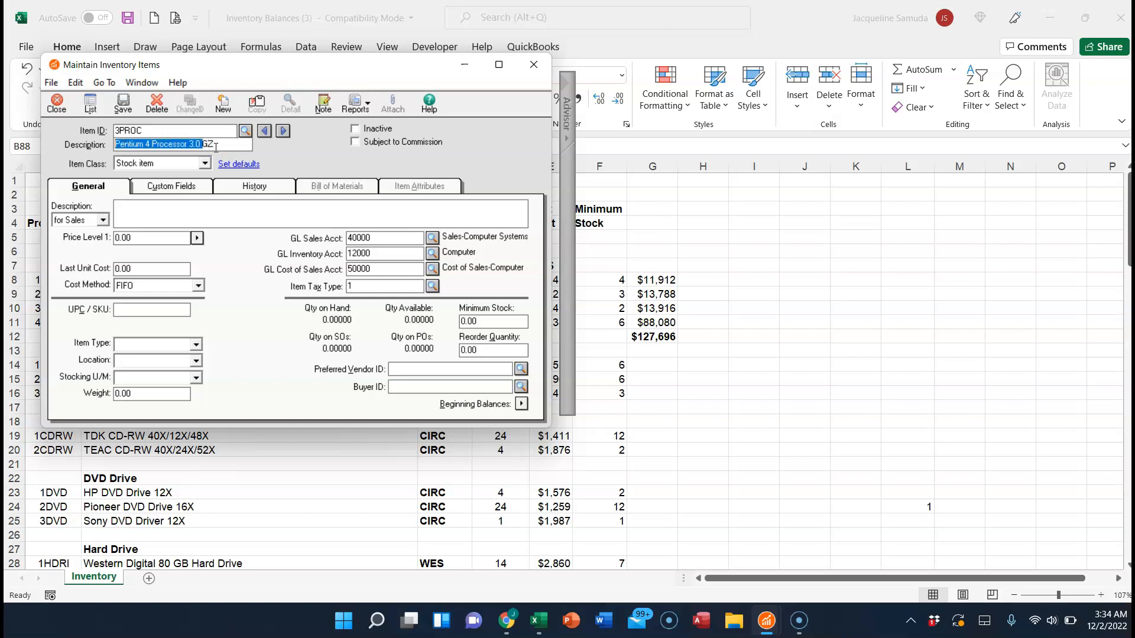
{"action": "left_click", "coordinate": [215, 146]}
{"action": "key", "text": "shift+Left"}
{"action": "key", "text": "shift+Left"}
{"action": "key", "text": "shift+Left"}
{"action": "key", "text": "shift+Left"}
{"action": "key", "text": "shift+Left"}
{"action": "key", "text": "shift+Left"}
{"action": "key", "text": "shift+Left"}
{"action": "key", "text": "shift+Left"}
{"action": "key", "text": "shift+Left"}
{"action": "key", "text": "shift+Left"}
{"action": "key", "text": "shift+Left"}
{"action": "key", "text": "shift+Left"}
{"action": "key", "text": "shift+Left"}
{"action": "key", "text": "shift+Left"}
{"action": "key", "text": "shift+Left"}
{"action": "key", "text": "shift+Left"}
{"action": "key", "text": "shift+Left"}
{"action": "key", "text": "shift+Left"}
{"action": "key", "text": "shift+Left"}
{"action": "key", "text": "shift+Left"}
{"action": "key", "text": "shift+Left"}
{"action": "key", "text": "shift+Left"}
{"action": "key", "text": "shift+Left"}
{"action": "key", "text": "shift+Left"}
{"action": "key", "text": "shift+Left"}
{"action": "key", "text": "ctrl+c"}
{"action": "left_click", "coordinate": [143, 211]}
{"action": "key", "text": "ctrl+v"}
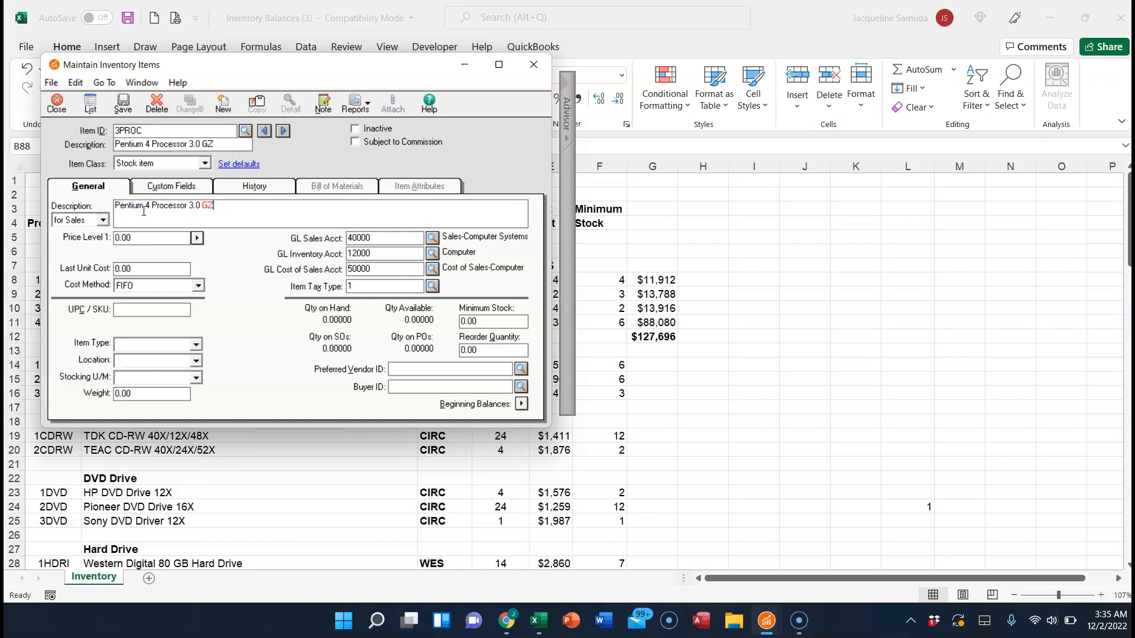
- Paste the same "Pentium 4 Processor 3.0 GZ" text as 3PROC's description for purchases
{"action": "left_click", "coordinate": [102, 219]}
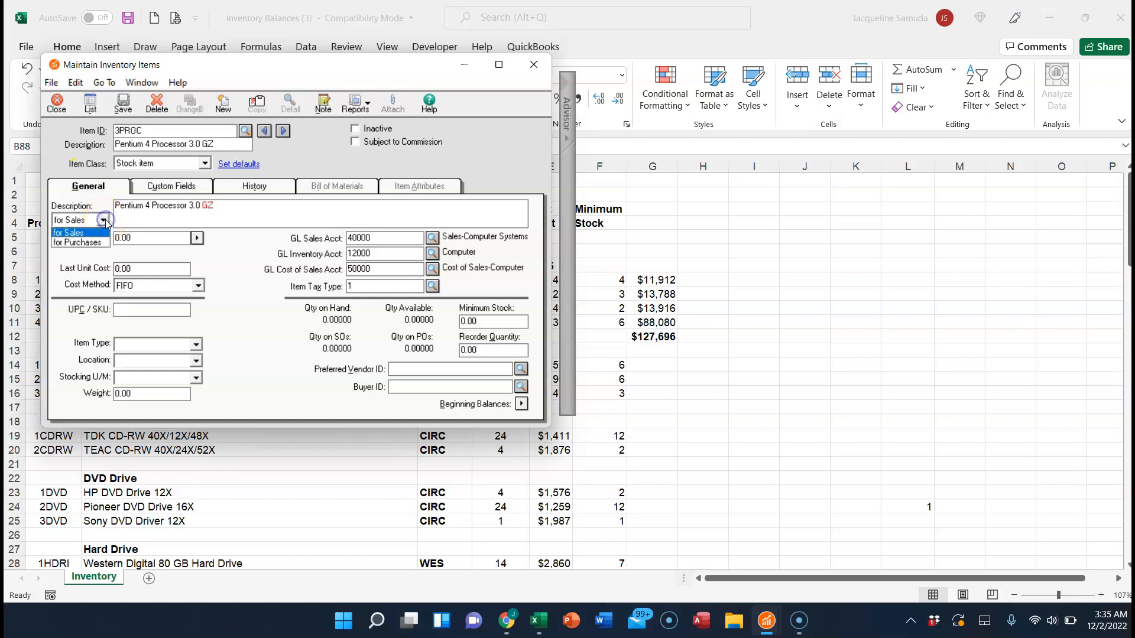
{"action": "left_click", "coordinate": [100, 242]}
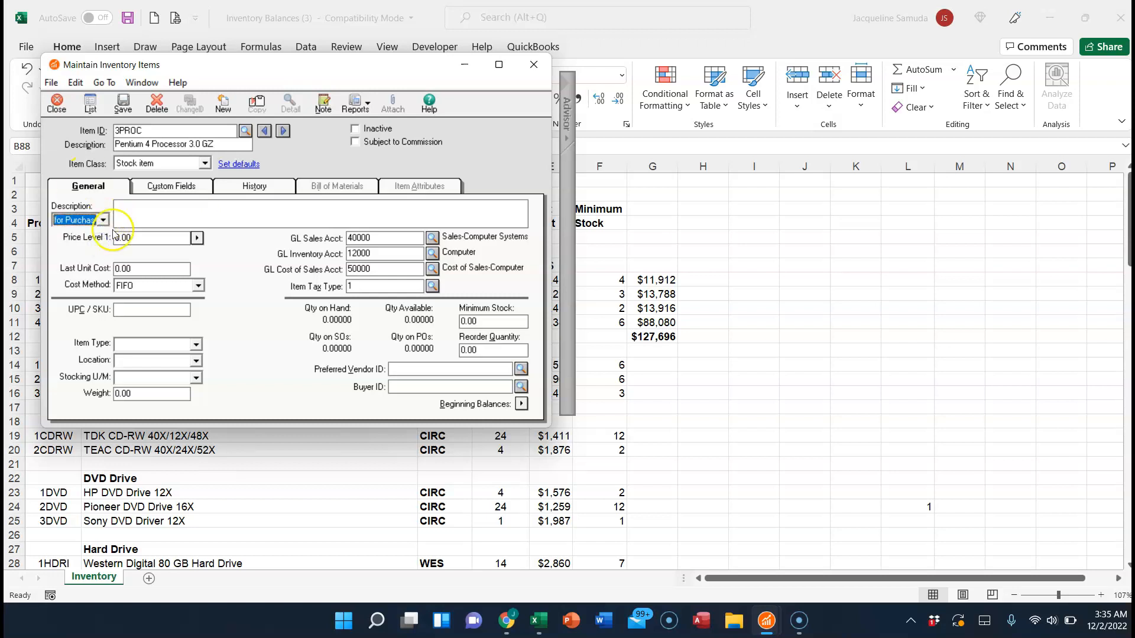
{"action": "left_click", "coordinate": [120, 210]}
{"action": "key", "text": "ctrl+v"}
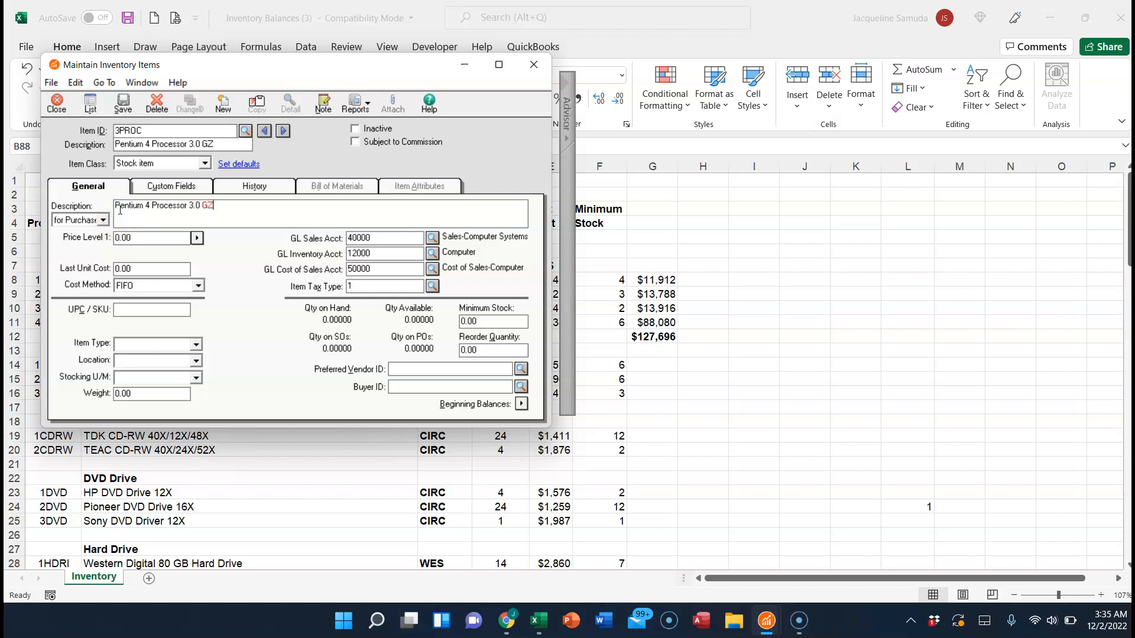
- Set 3PROC's GL inventory account to 12150 and its minimum stock to 2
{"action": "left_click", "coordinate": [366, 253]}
{"action": "type", "text": "1215"}
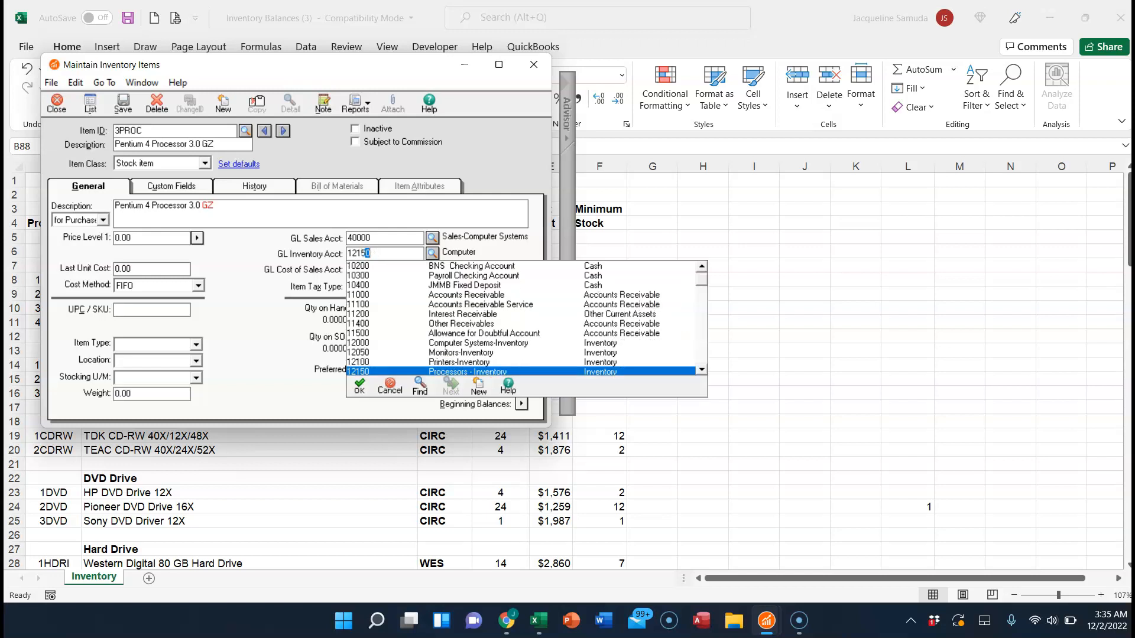
{"action": "key", "text": "Tab"}
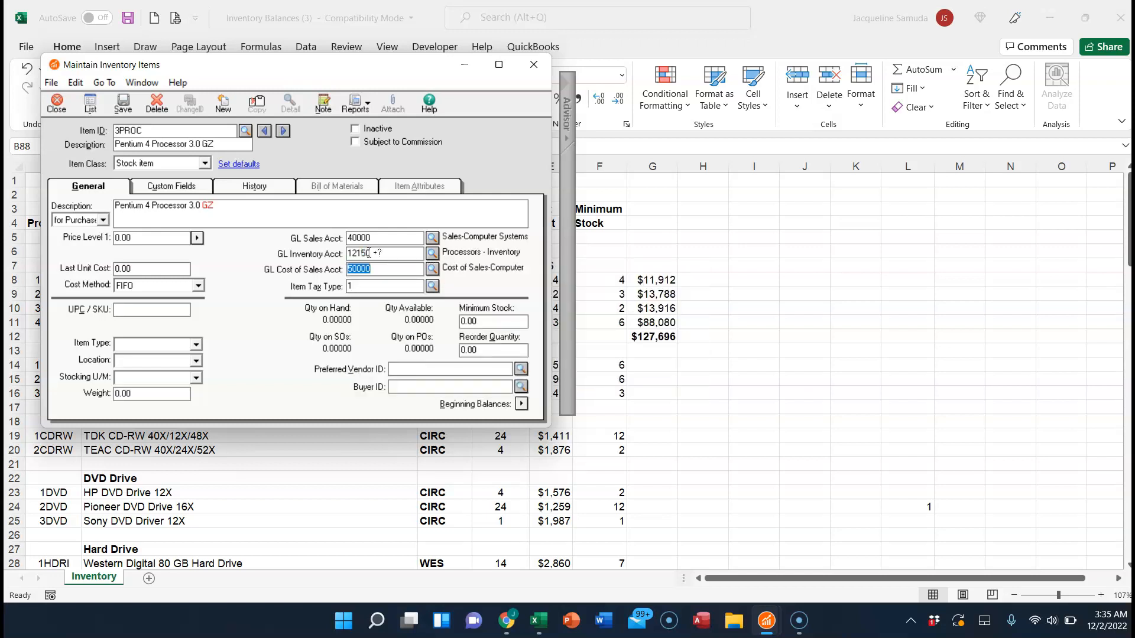
{"action": "left_click", "coordinate": [347, 405]}
{"action": "left_click", "coordinate": [483, 318]}
{"action": "key", "text": "BackSpace"}
{"action": "key", "text": "BackSpace"}
{"action": "key", "text": "BackSpace"}
{"action": "key", "text": "BackSpace"}
{"action": "type", "text": "2"}
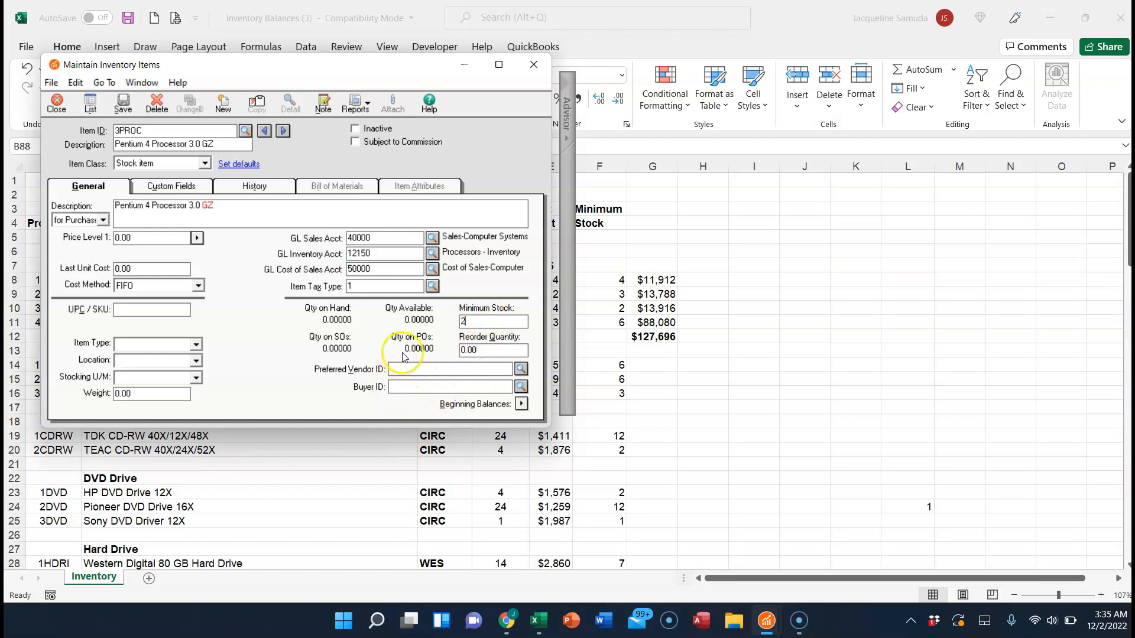
{"action": "left_click", "coordinate": [401, 388]}
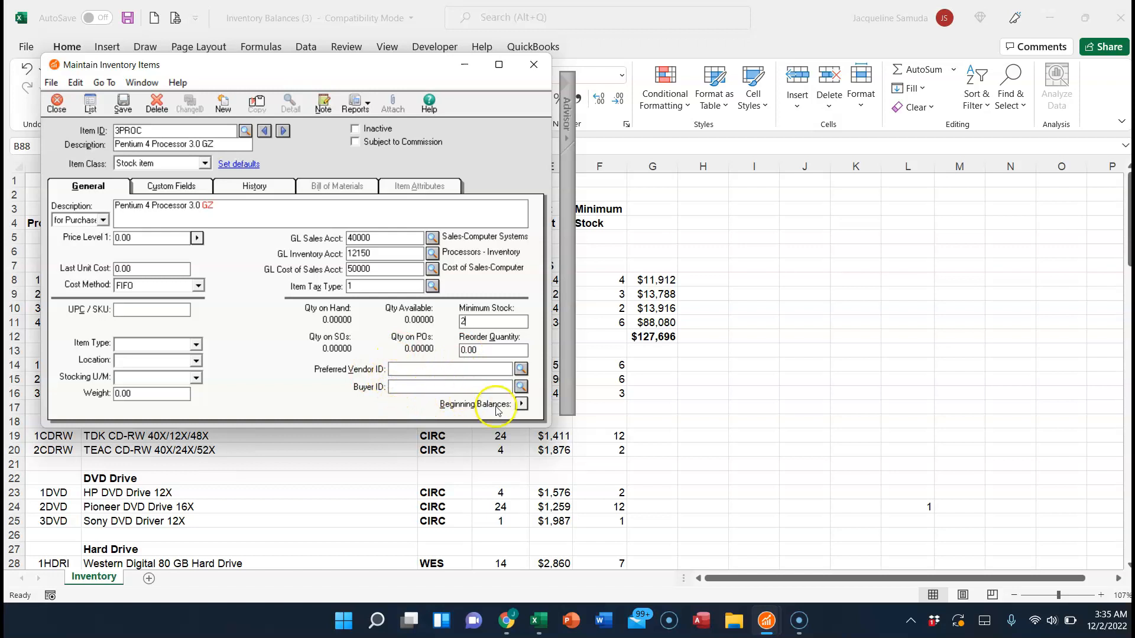
- Save item 3PROC and record its beginning balance as quantity 4 at a unit cost of 3479
{"action": "left_click", "coordinate": [521, 404]}
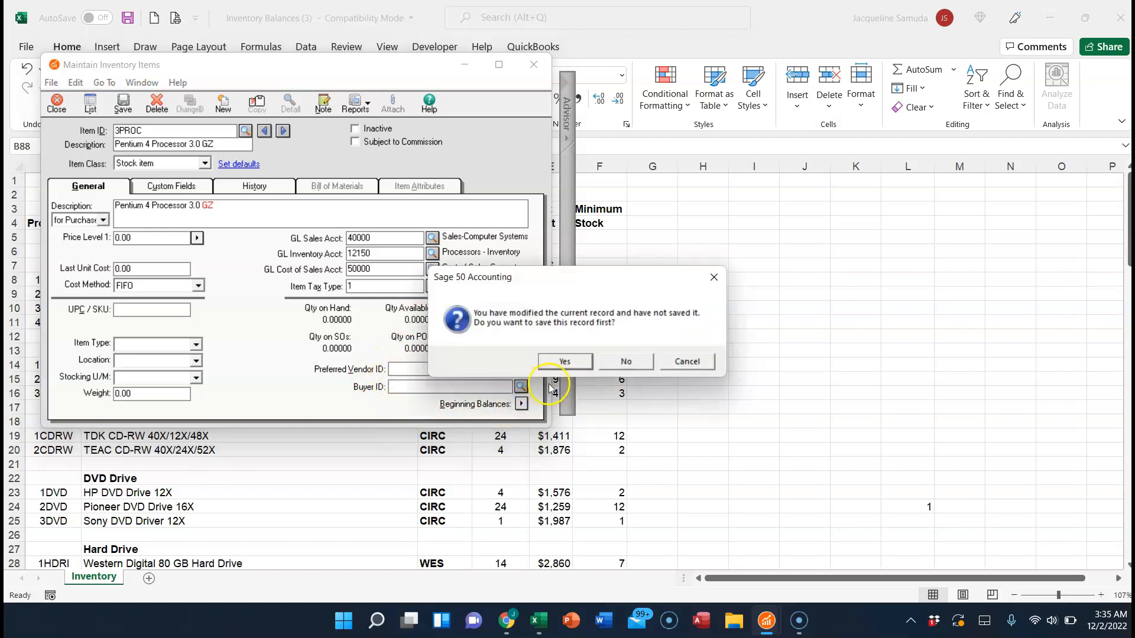
{"action": "left_click", "coordinate": [559, 361]}
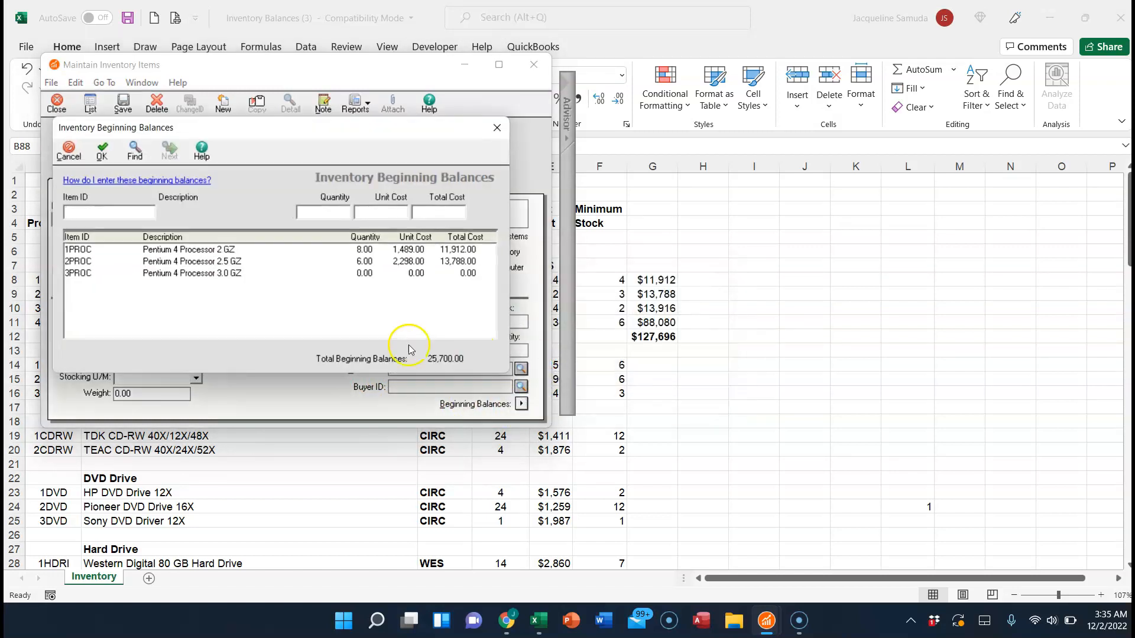
{"action": "left_click", "coordinate": [86, 276]}
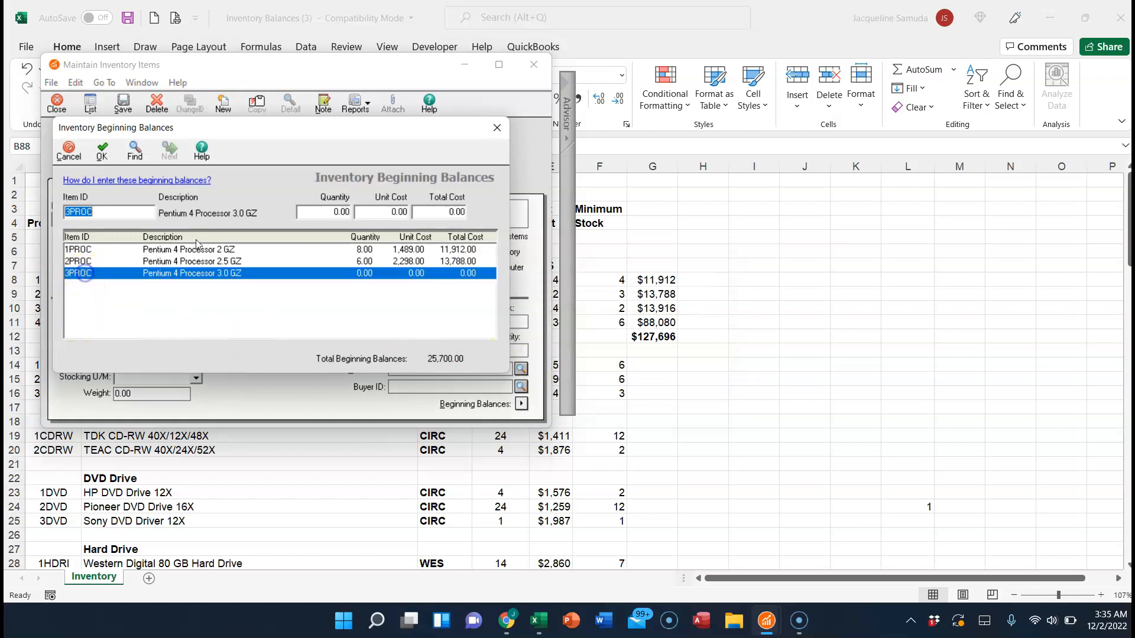
{"action": "left_click", "coordinate": [335, 211]}
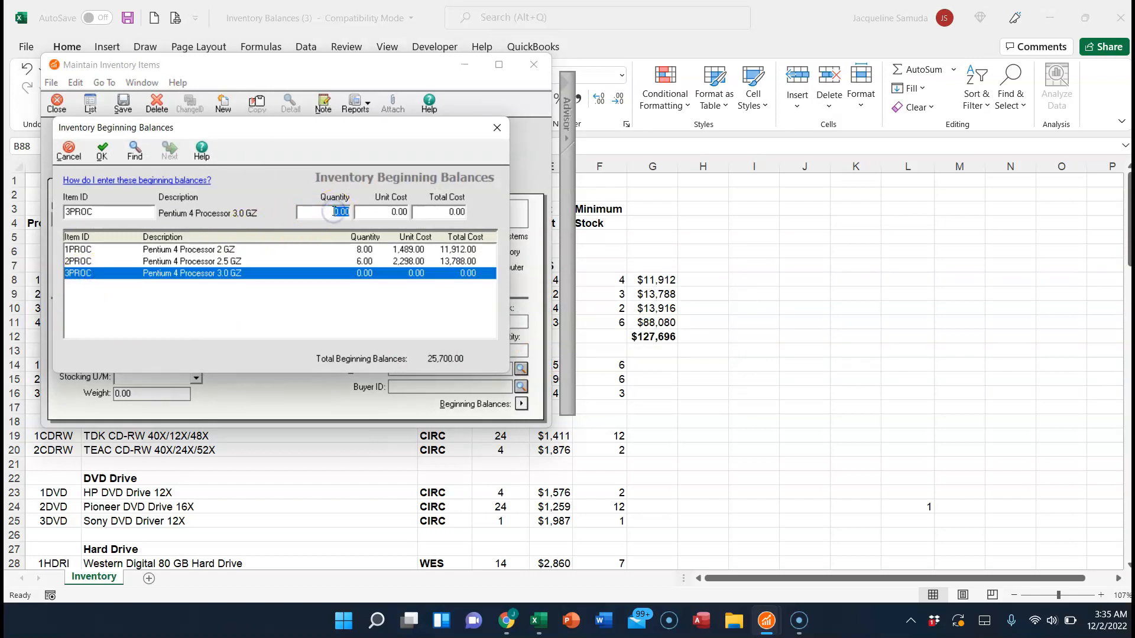
{"action": "type", "text": "4"}
{"action": "left_click", "coordinate": [383, 208]}
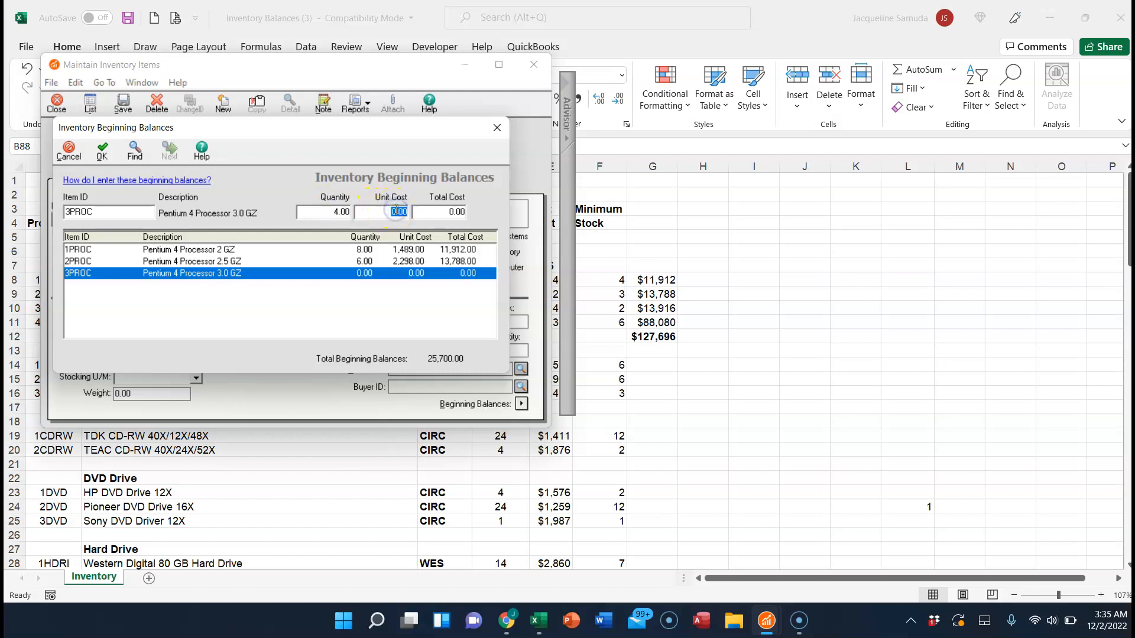
{"action": "type", "text": "3479"}
{"action": "left_click", "coordinate": [102, 150]}
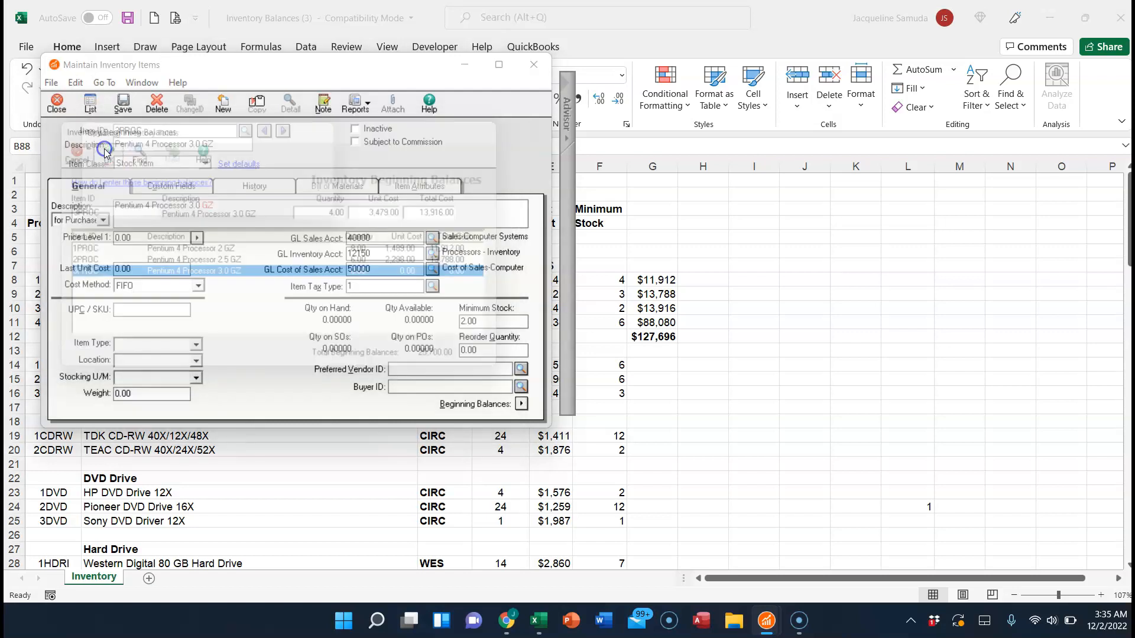
{"action": "left_click", "coordinate": [125, 104]}
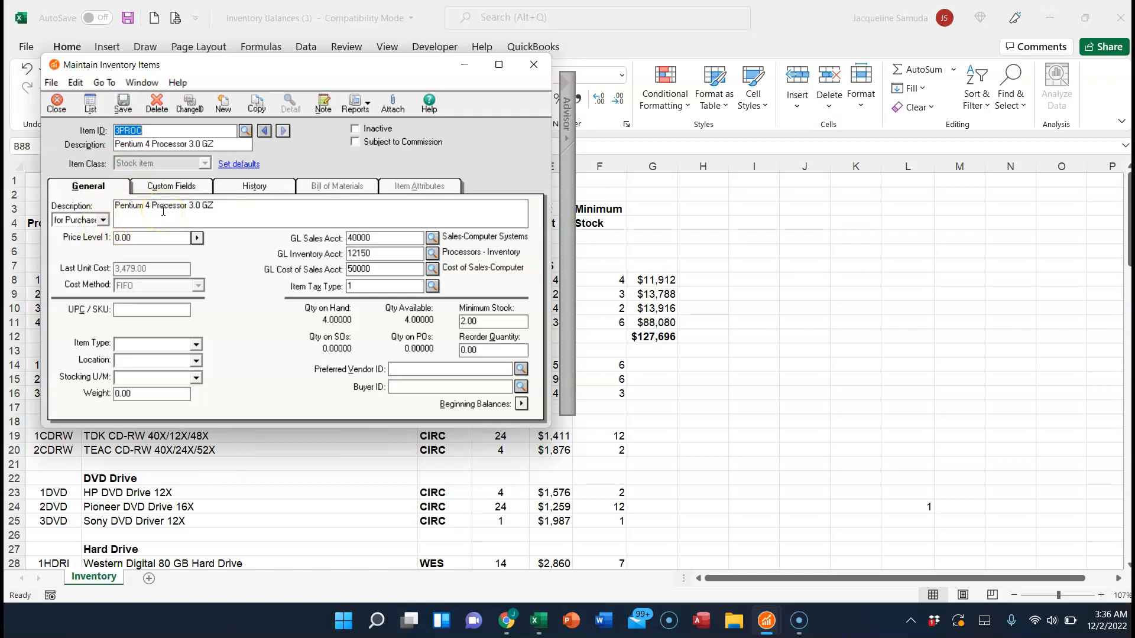
- Fill item 2PROC's purchase and sales descriptions with "Pentium 4 Processor 2.5 GZ" and save the record
{"action": "left_click", "coordinate": [263, 131]}
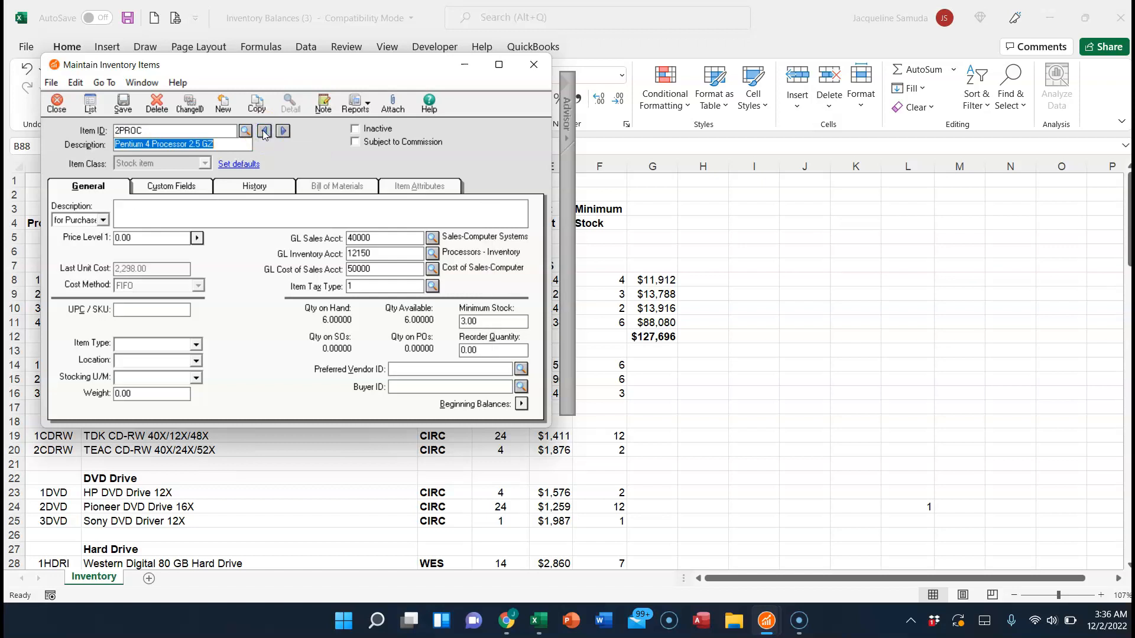
{"action": "left_click", "coordinate": [169, 207]}
{"action": "type", "text": "Pentium 4 Processor 2.5 GZ"}
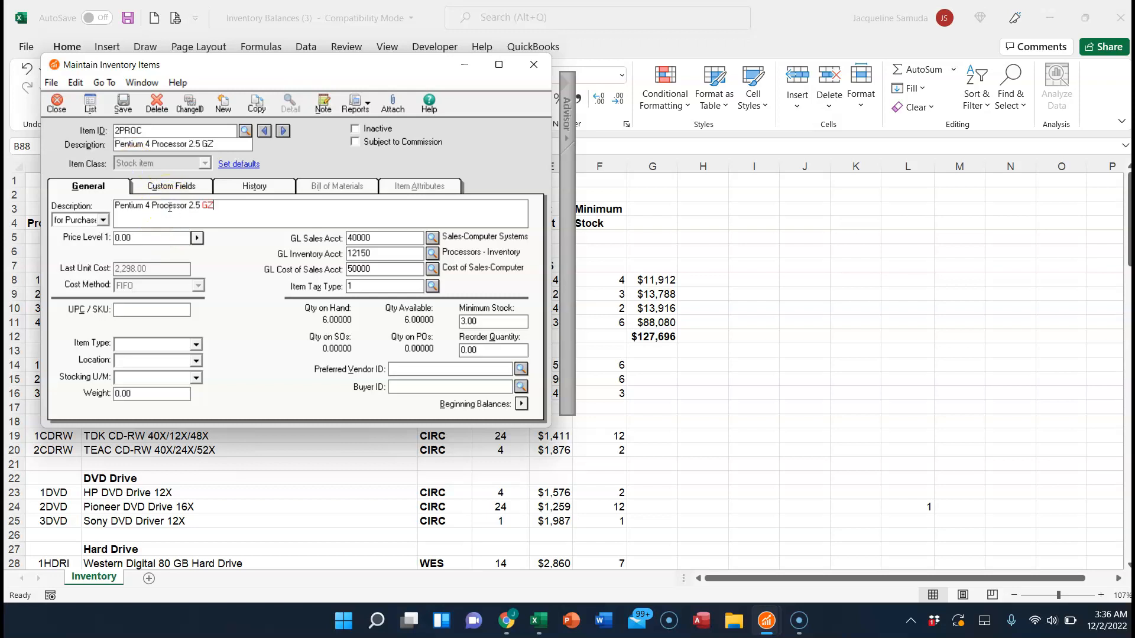
{"action": "left_click", "coordinate": [103, 220]}
{"action": "left_click", "coordinate": [101, 234]}
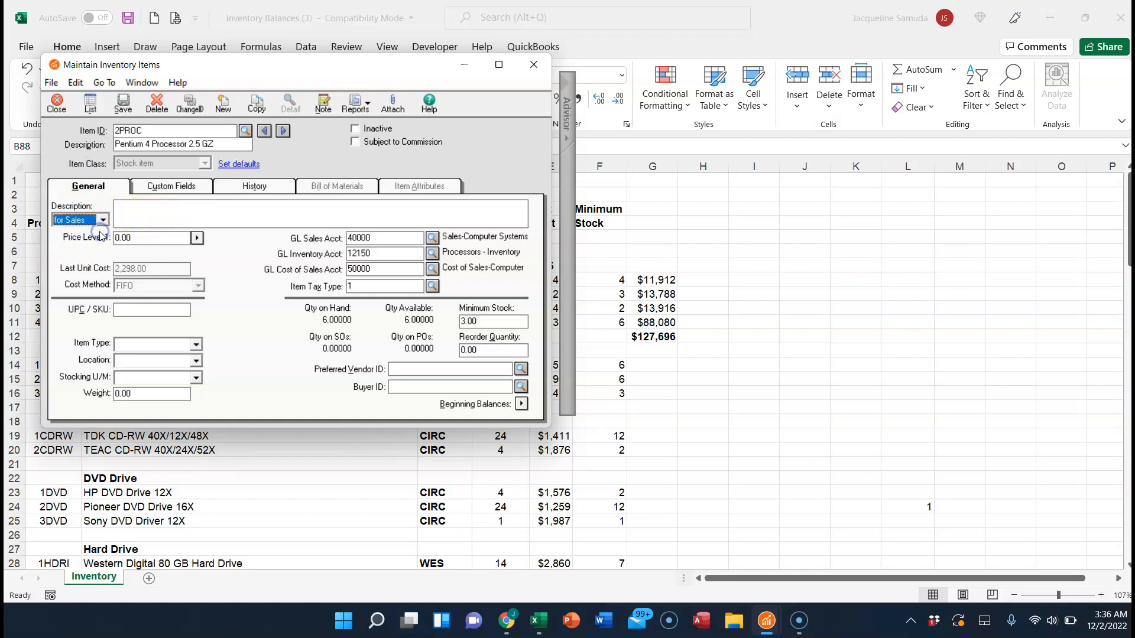
{"action": "left_click", "coordinate": [126, 212]}
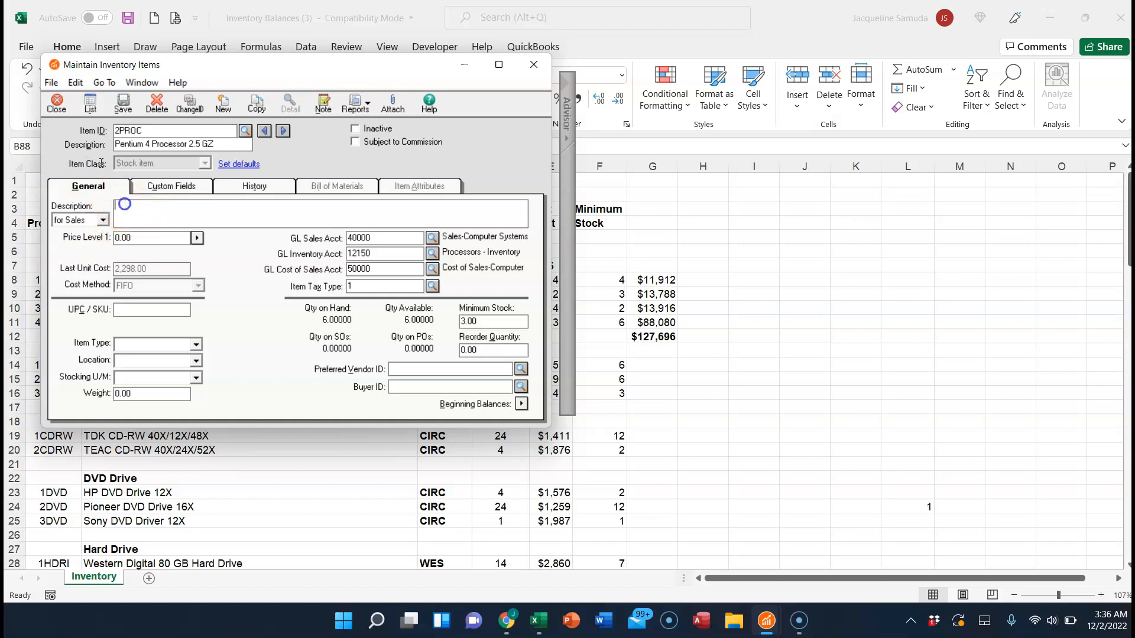
{"action": "type", "text": "Pentium 4 Processor 2.5 GZ"}
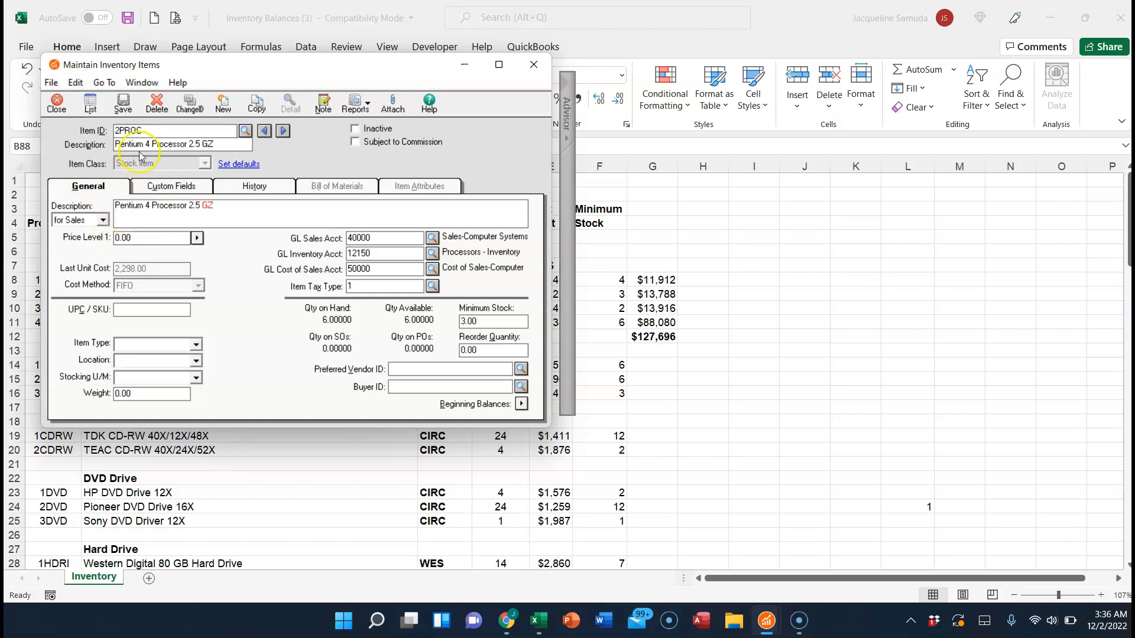
{"action": "left_click", "coordinate": [126, 106]}
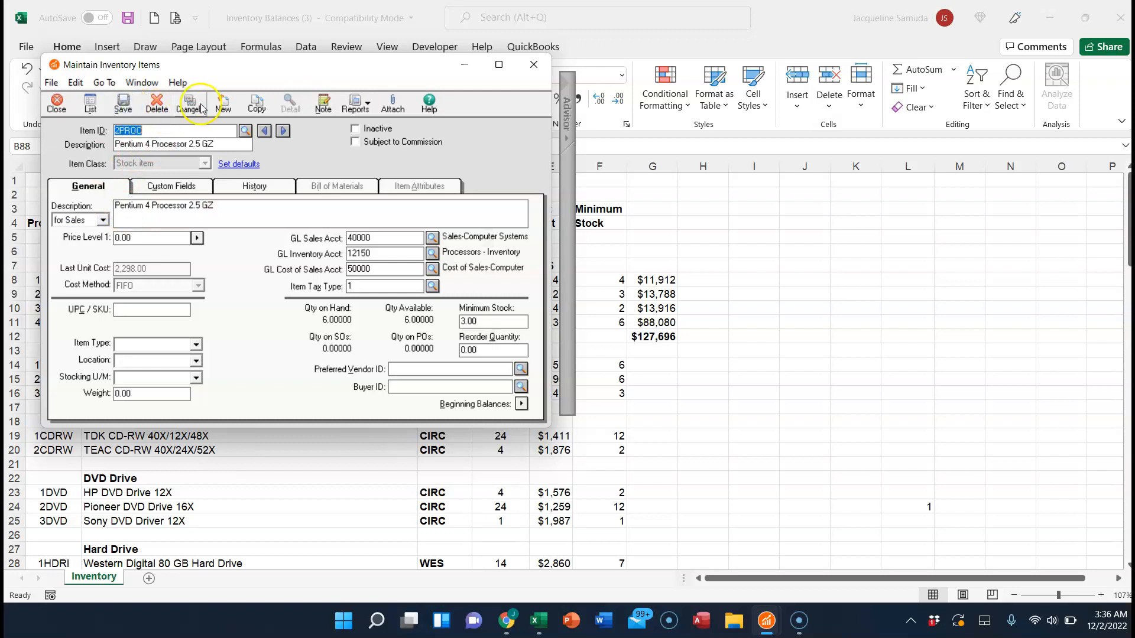
- Start a new item with ID 4PROC, description "Pentium 4 Processor 3.5 GZ" and class Stock item
{"action": "left_click", "coordinate": [226, 107]}
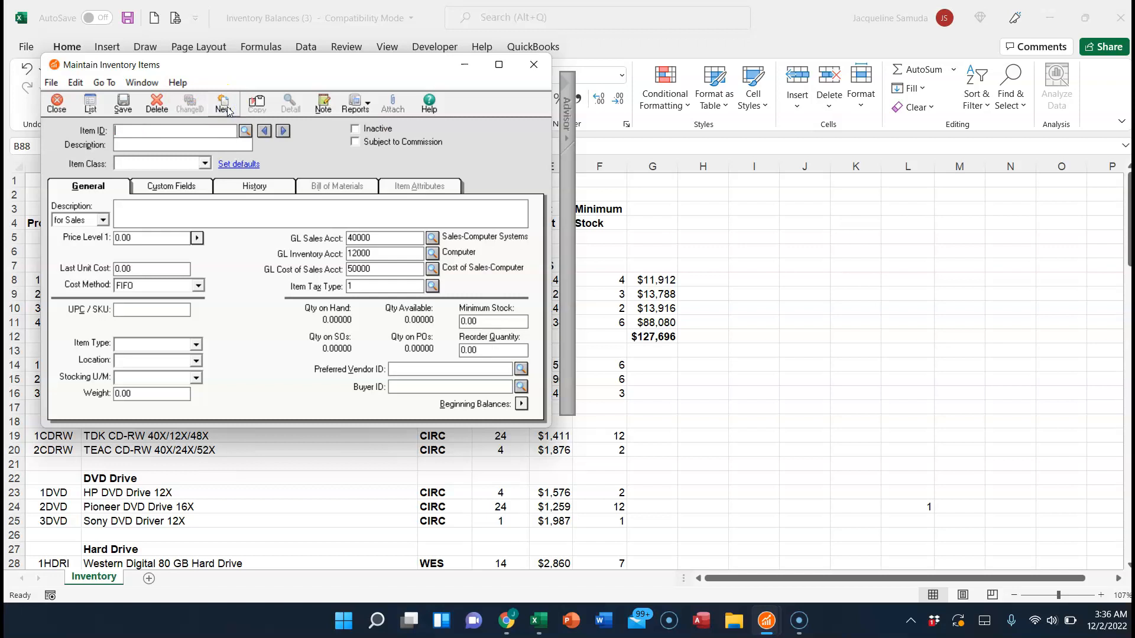
{"action": "type", "text": "4PROC"}
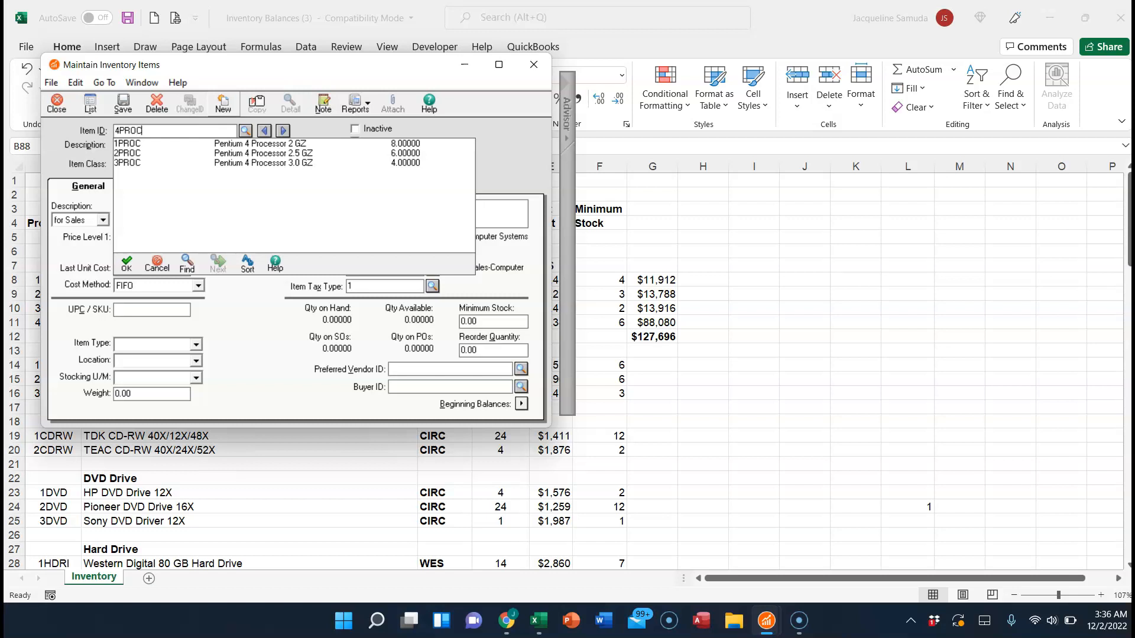
{"action": "key", "text": "Tab"}
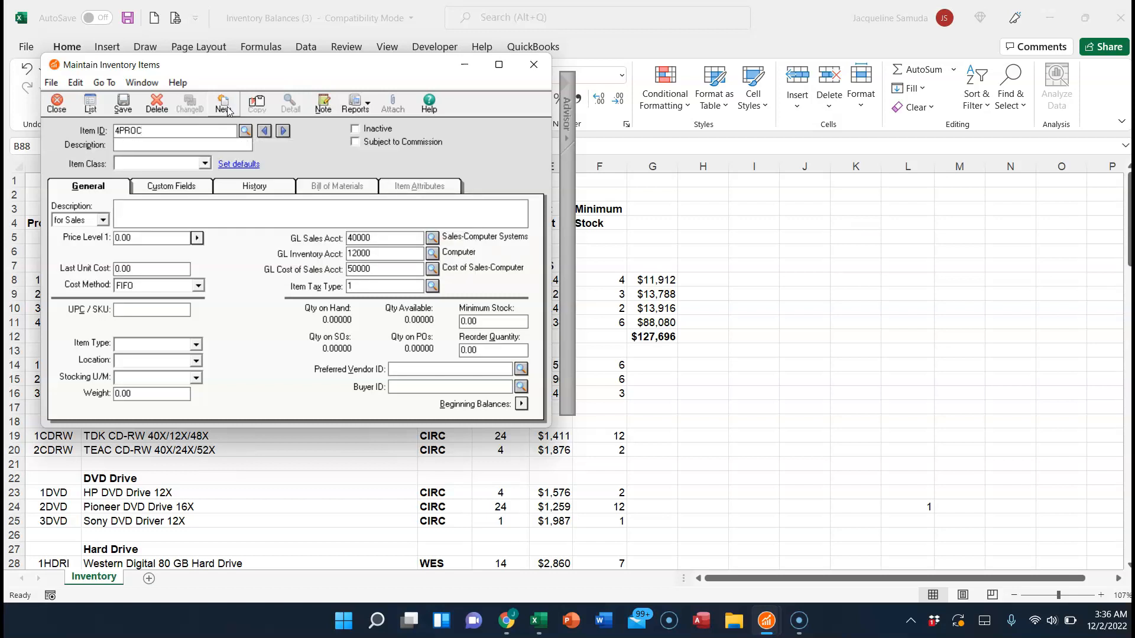
{"action": "type", "text": "Pentium 4 Processor 2.5 GZ"}
{"action": "left_click", "coordinate": [222, 105]}
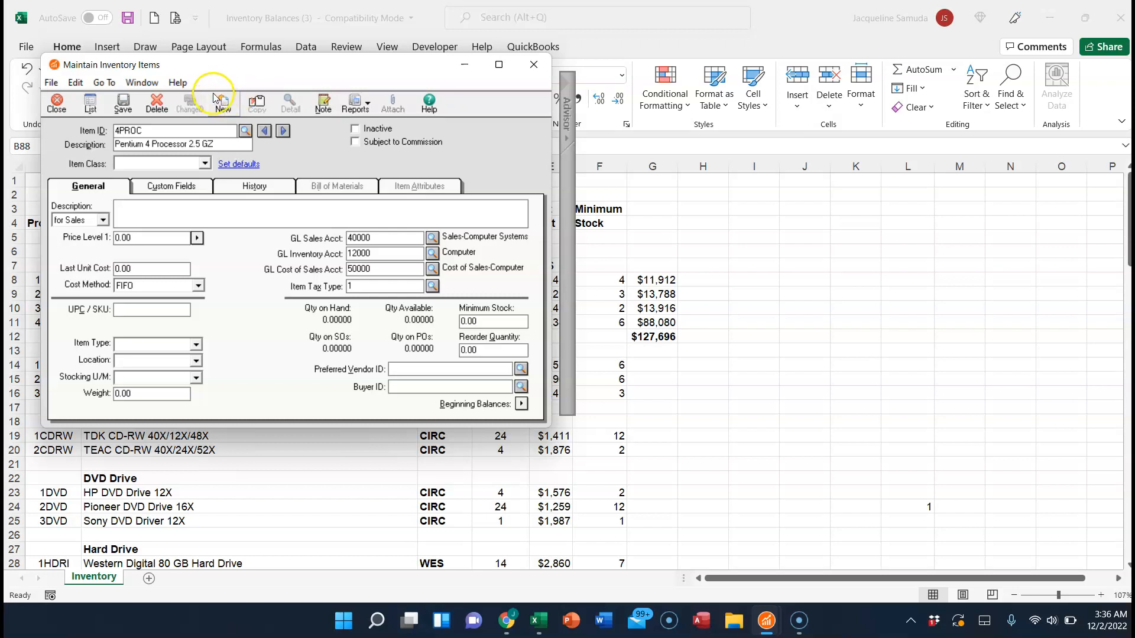
{"action": "left_click", "coordinate": [192, 142]}
{"action": "key", "text": "BackSpace"}
{"action": "type", "text": "3"}
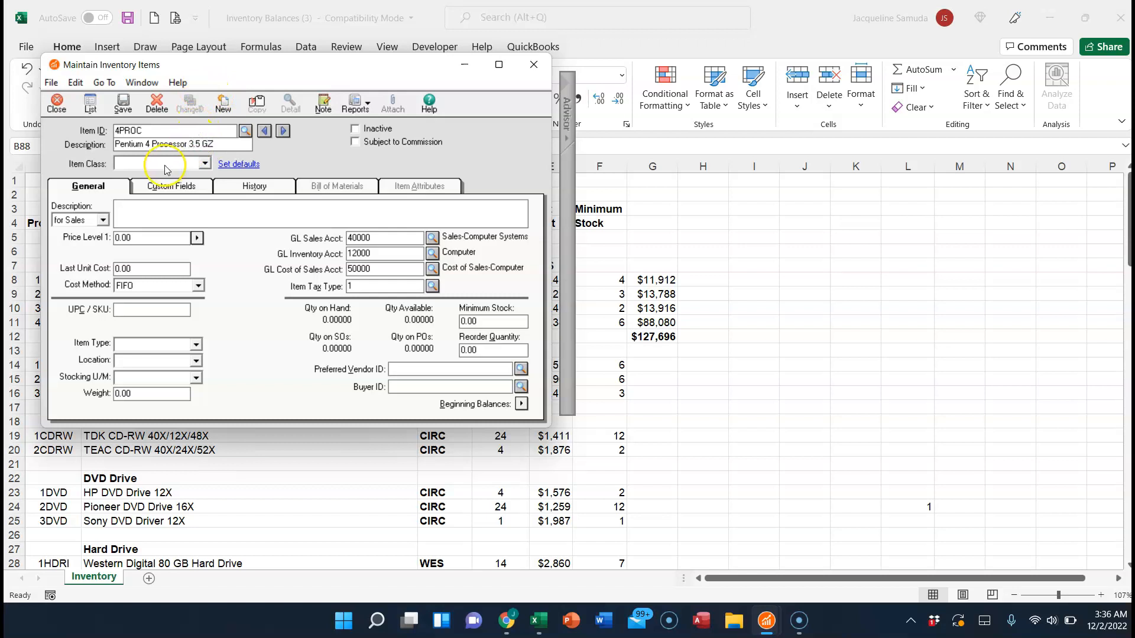
{"action": "left_click", "coordinate": [206, 165]}
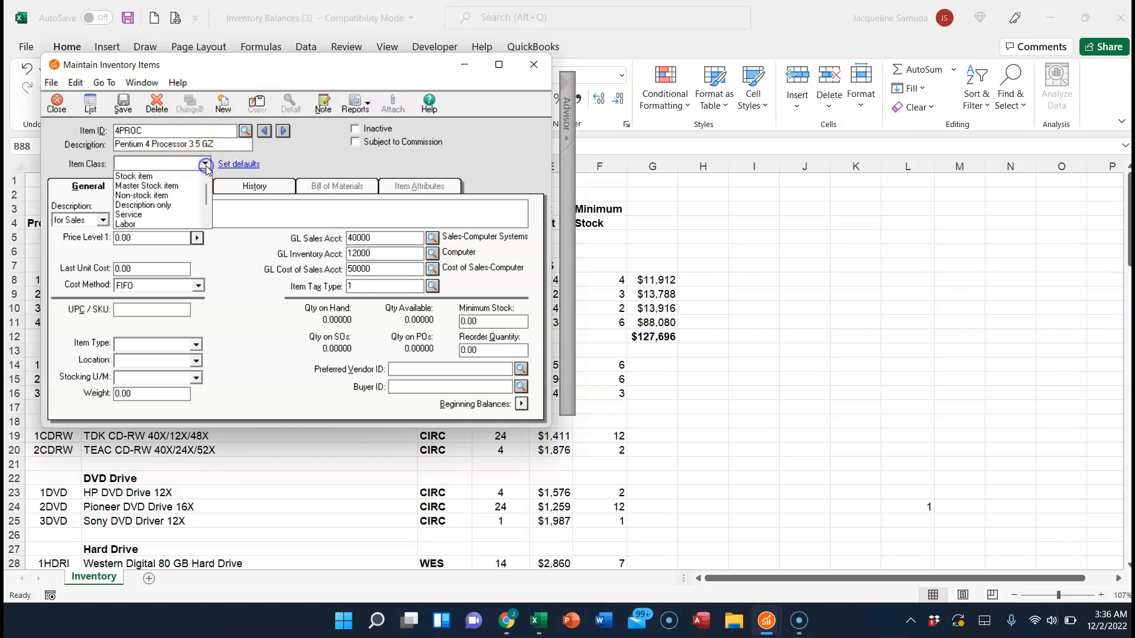
{"action": "left_click", "coordinate": [142, 174]}
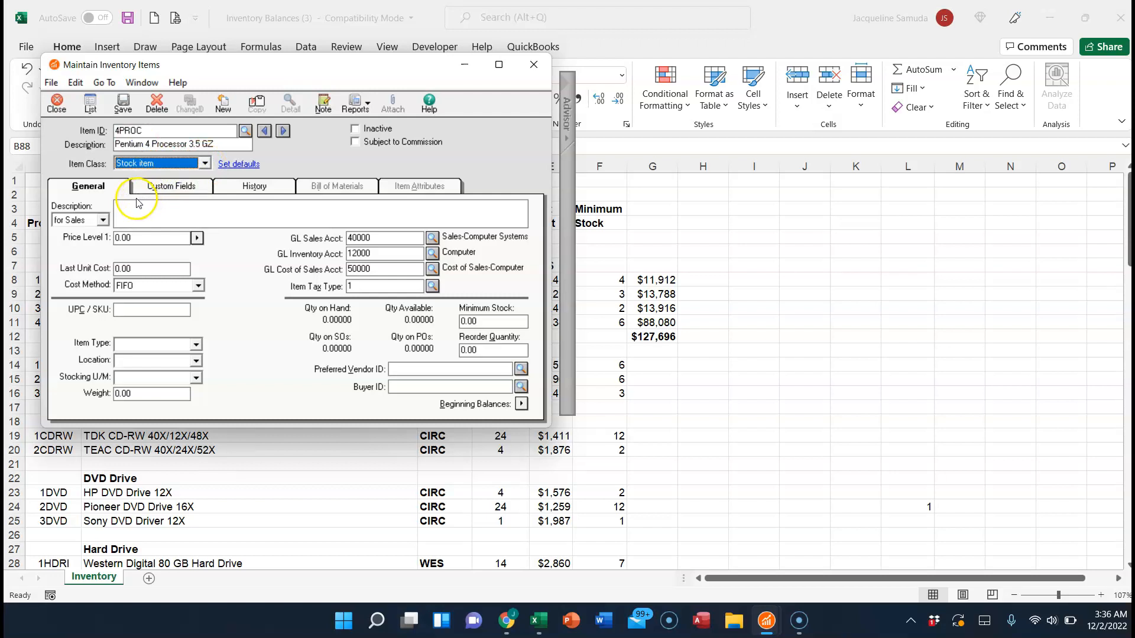
- Copy 4PROC's full short description, "Pentium 4 Processor 3.5 GZ", into its description for sales
{"action": "double_click", "coordinate": [212, 144]}
{"action": "left_click", "coordinate": [217, 142]}
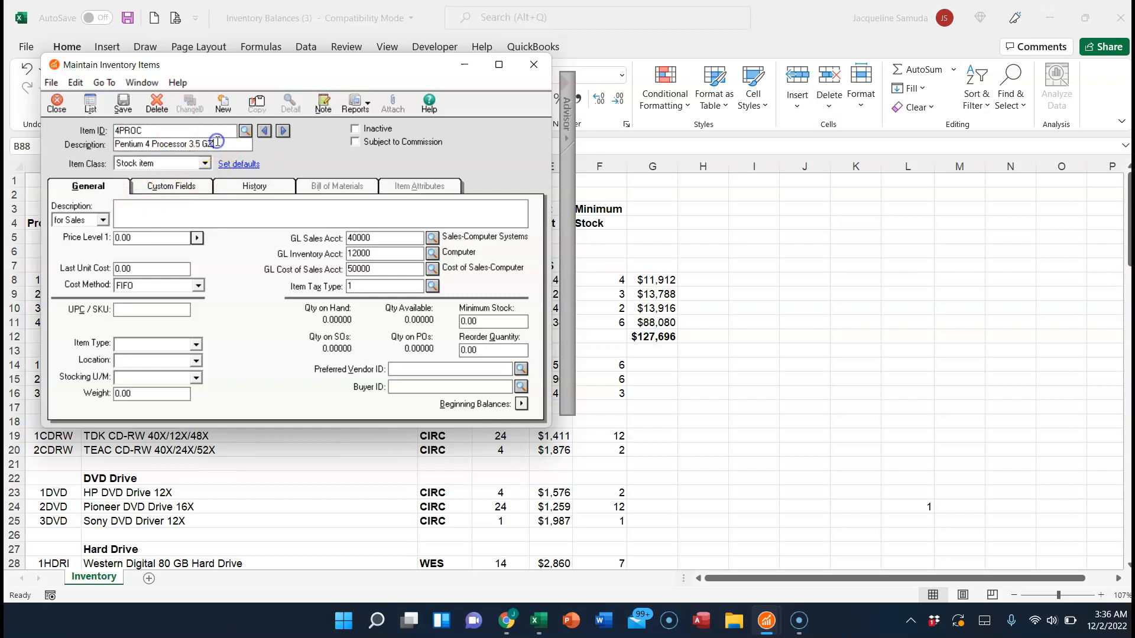
{"action": "key", "text": "shift+Left"}
{"action": "key", "text": "shift+Left"}
{"action": "key", "text": "shift+Left"}
{"action": "key", "text": "shift+Left"}
{"action": "key", "text": "shift+Left"}
{"action": "key", "text": "shift+Left"}
{"action": "key", "text": "shift+Left"}
{"action": "key", "text": "shift+Left"}
{"action": "key", "text": "shift+Left"}
{"action": "key", "text": "shift+Left"}
{"action": "key", "text": "shift+Left"}
{"action": "key", "text": "shift+Left"}
{"action": "key", "text": "shift+Left"}
{"action": "key", "text": "shift+Left"}
{"action": "key", "text": "shift+Left"}
{"action": "key", "text": "shift+Left"}
{"action": "key", "text": "shift+Left"}
{"action": "key", "text": "shift+Left"}
{"action": "key", "text": "shift+Left"}
{"action": "key", "text": "shift+Left"}
{"action": "key", "text": "ctrl+c"}
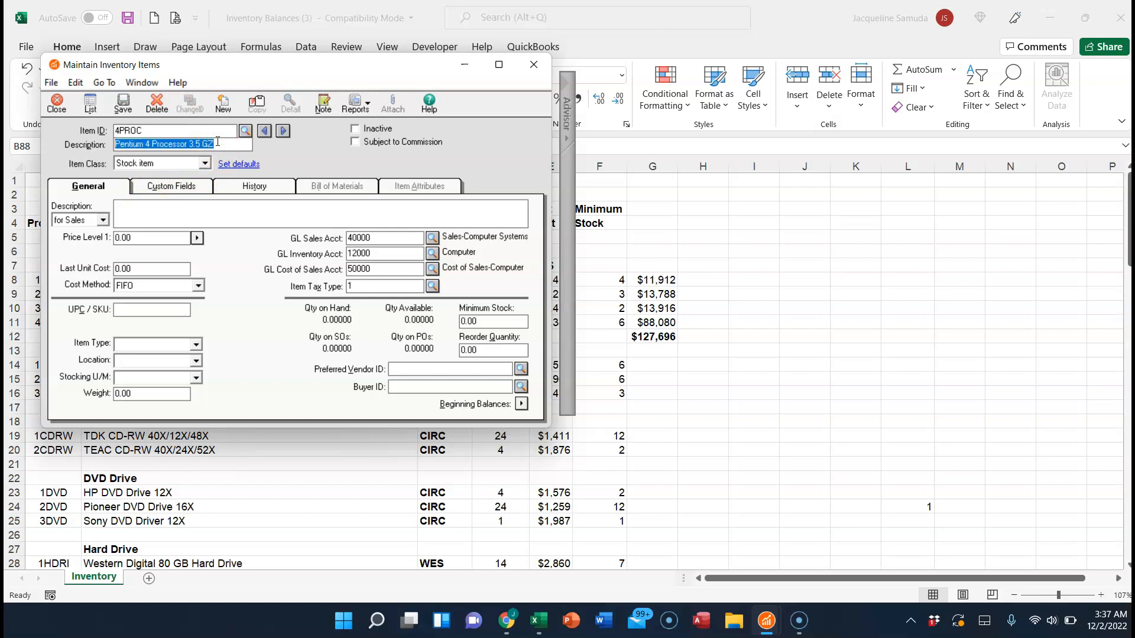
{"action": "left_click", "coordinate": [141, 208]}
{"action": "key", "text": "ctrl+v"}
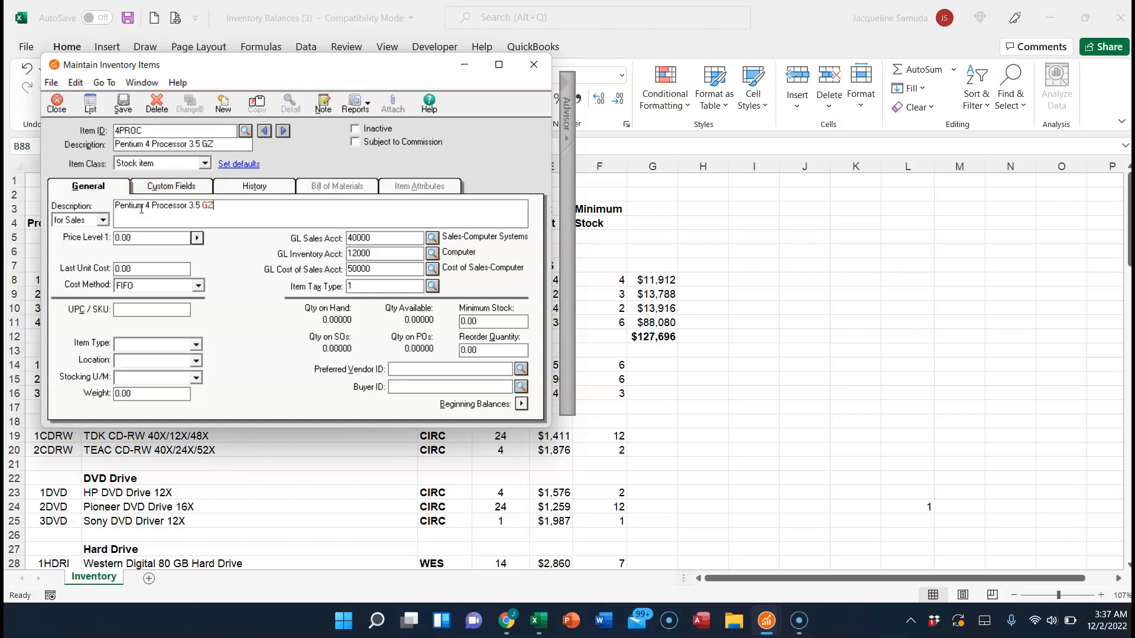
- Paste the same "Pentium 4 Processor 3.5 GZ" text as 4PROC's description for purchases
{"action": "left_click", "coordinate": [103, 220]}
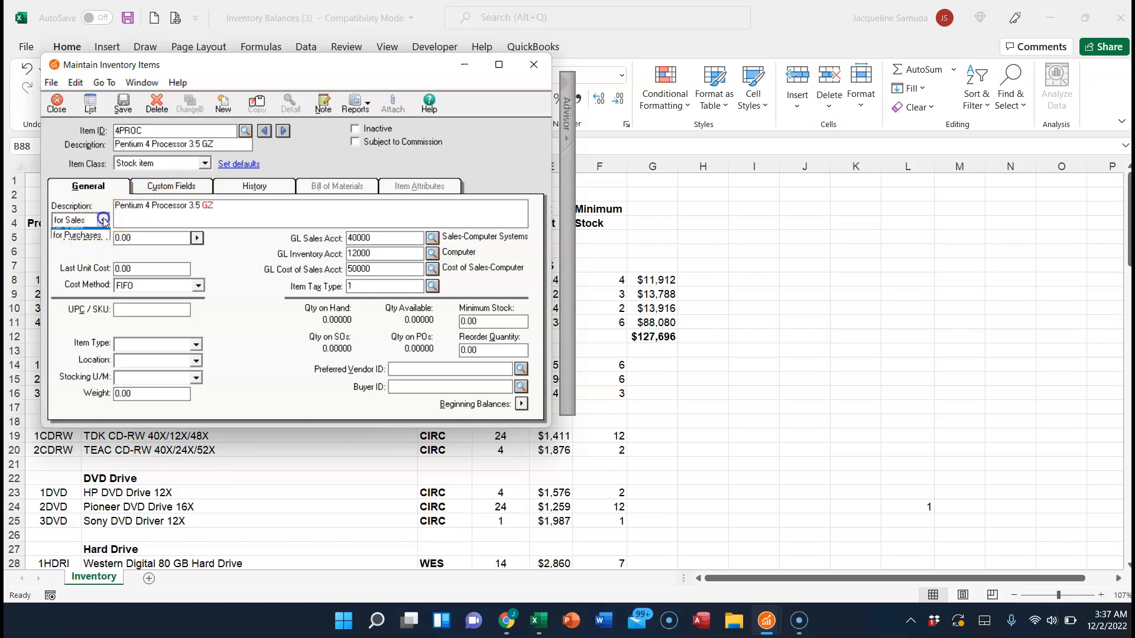
{"action": "left_click", "coordinate": [102, 234]}
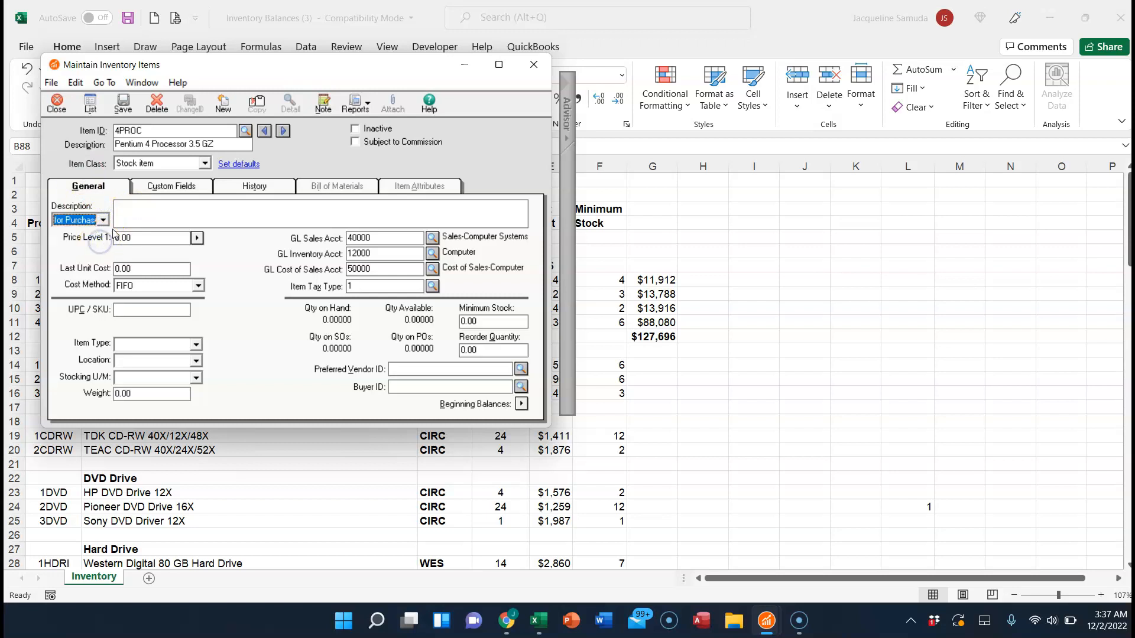
{"action": "left_click", "coordinate": [126, 211]}
{"action": "key", "text": "ctrl+v"}
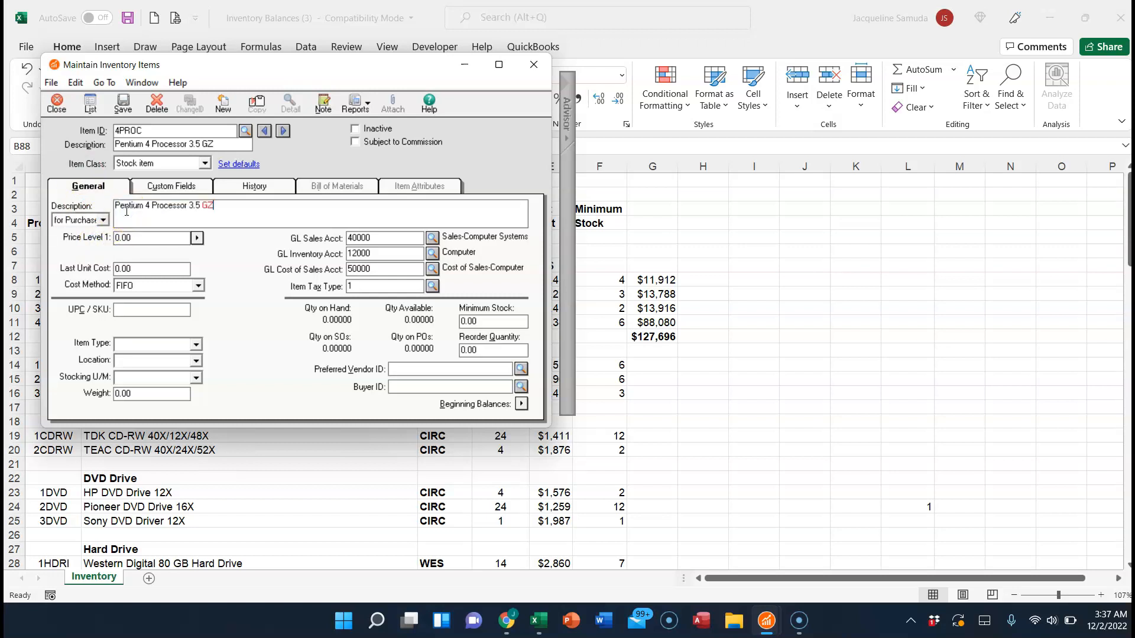
- Set 4PROC's minimum stock to 6 and its GL inventory account to 12150
{"action": "left_click", "coordinate": [478, 322]}
{"action": "key", "text": "BackSpace"}
{"action": "key", "text": "BackSpace"}
{"action": "key", "text": "BackSpace"}
{"action": "type", "text": "6"}
{"action": "left_click", "coordinate": [371, 252]}
{"action": "key", "text": "BackSpace"}
{"action": "key", "text": "BackSpace"}
{"action": "type", "text": "150"}
{"action": "key", "text": "Tab"}
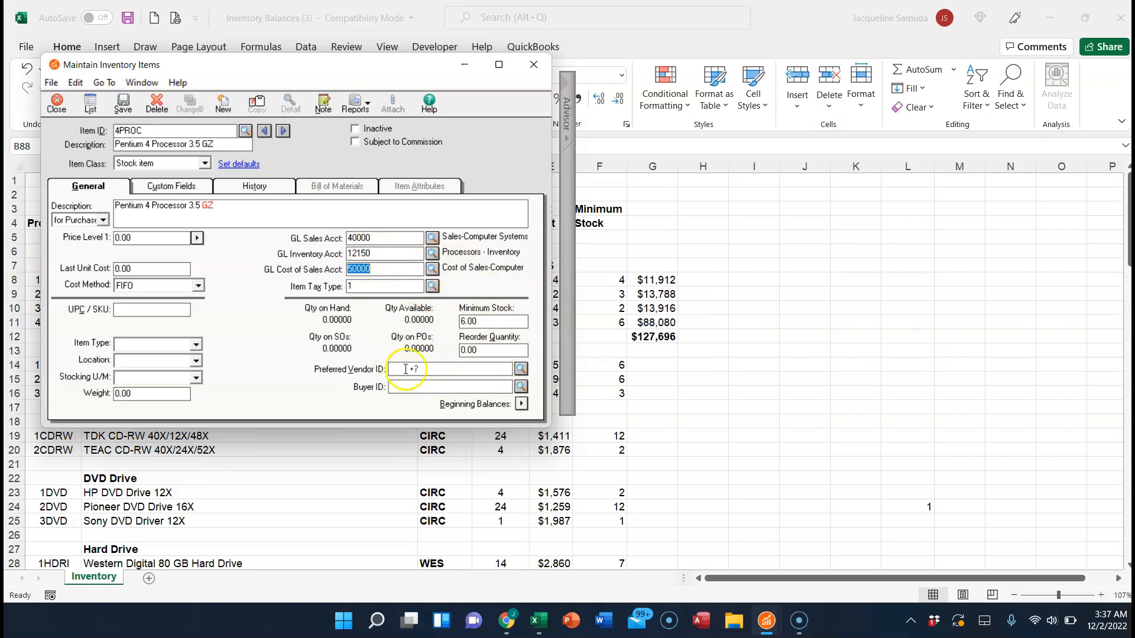
- Save item 4PROC and record its beginning balance as quantity 12 at a unit cost of 7340
{"action": "left_click", "coordinate": [521, 404]}
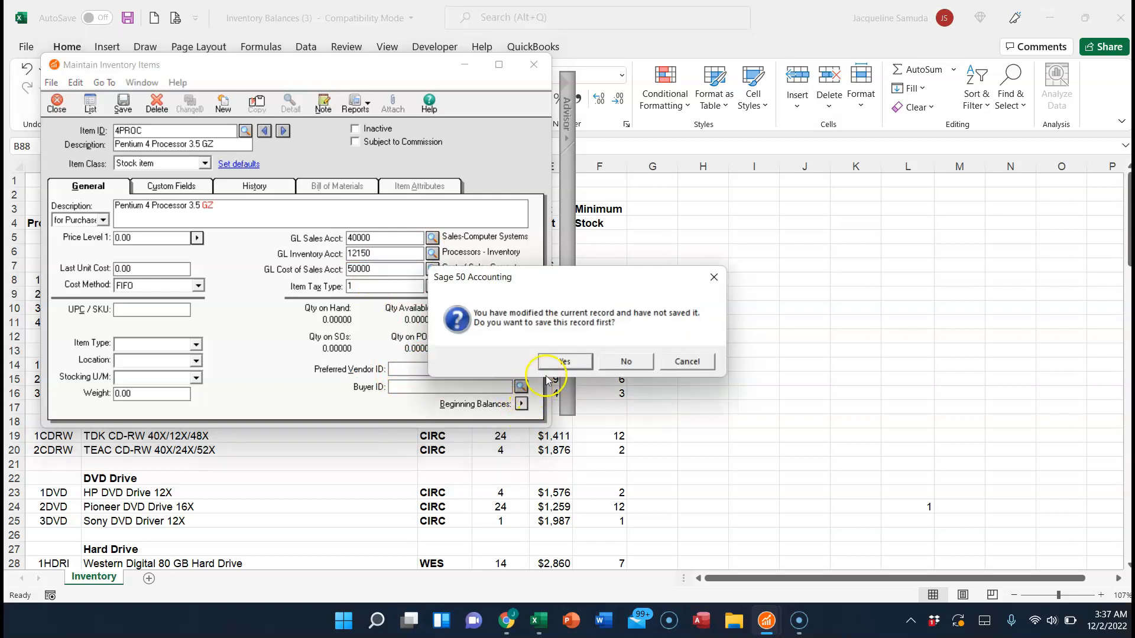
{"action": "left_click", "coordinate": [563, 361]}
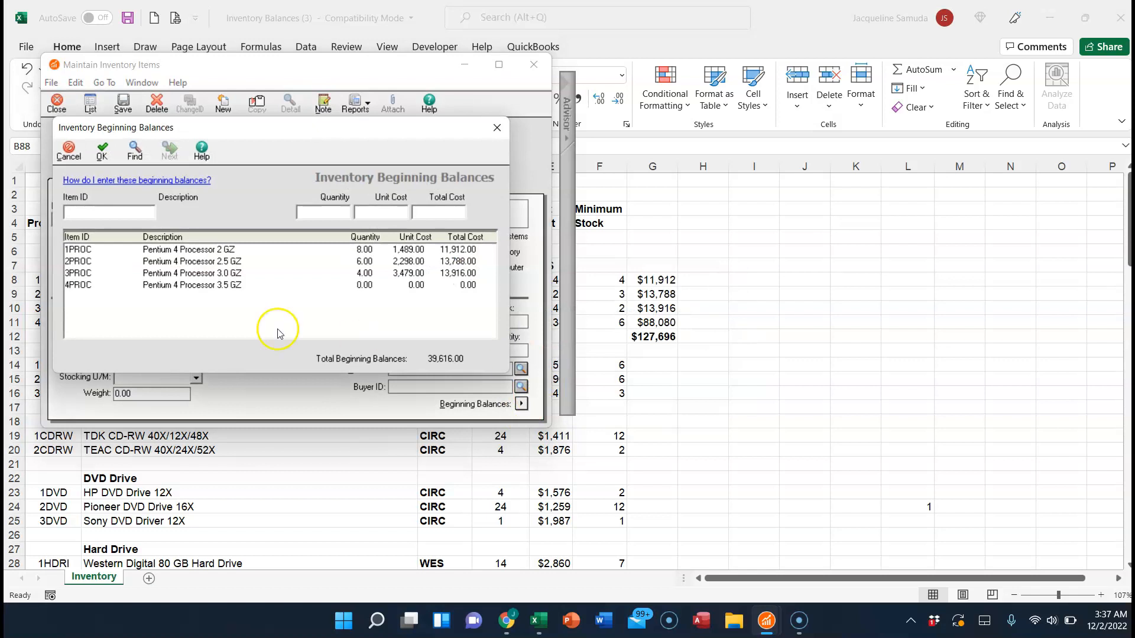
{"action": "left_click", "coordinate": [89, 285]}
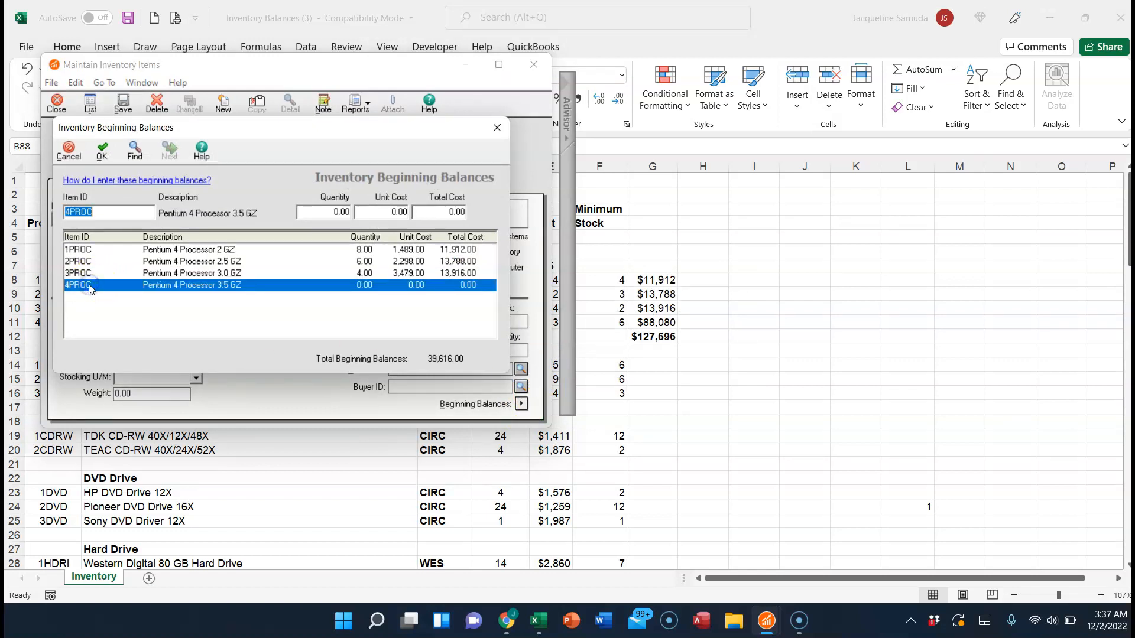
{"action": "left_click", "coordinate": [334, 212]}
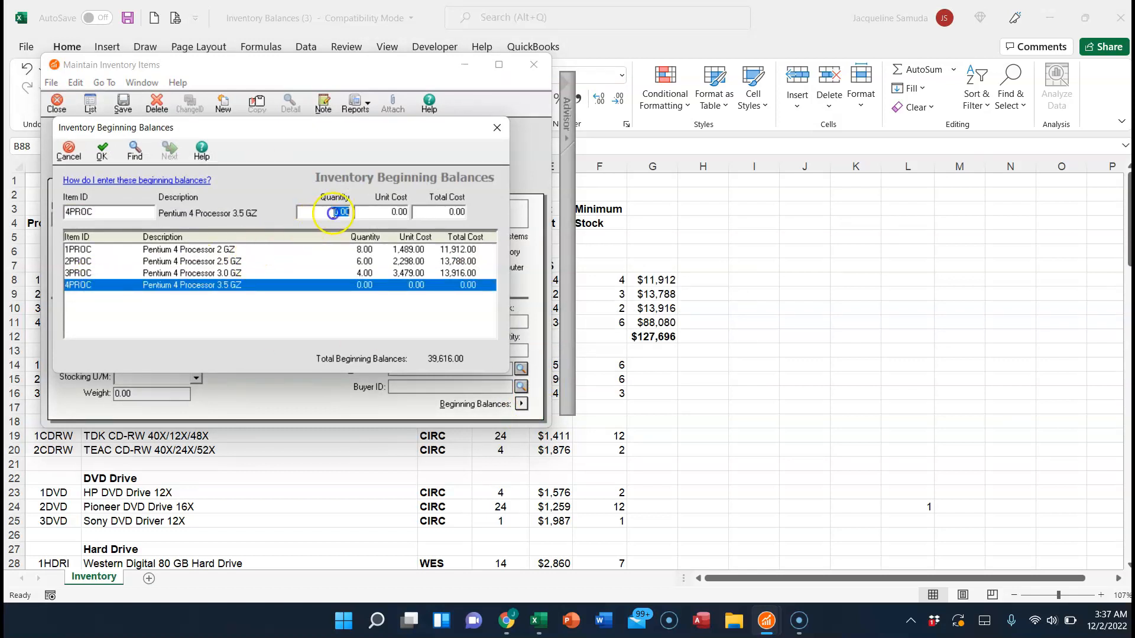
{"action": "type", "text": "12"}
{"action": "left_click", "coordinate": [394, 213]}
{"action": "type", "text": "7340"}
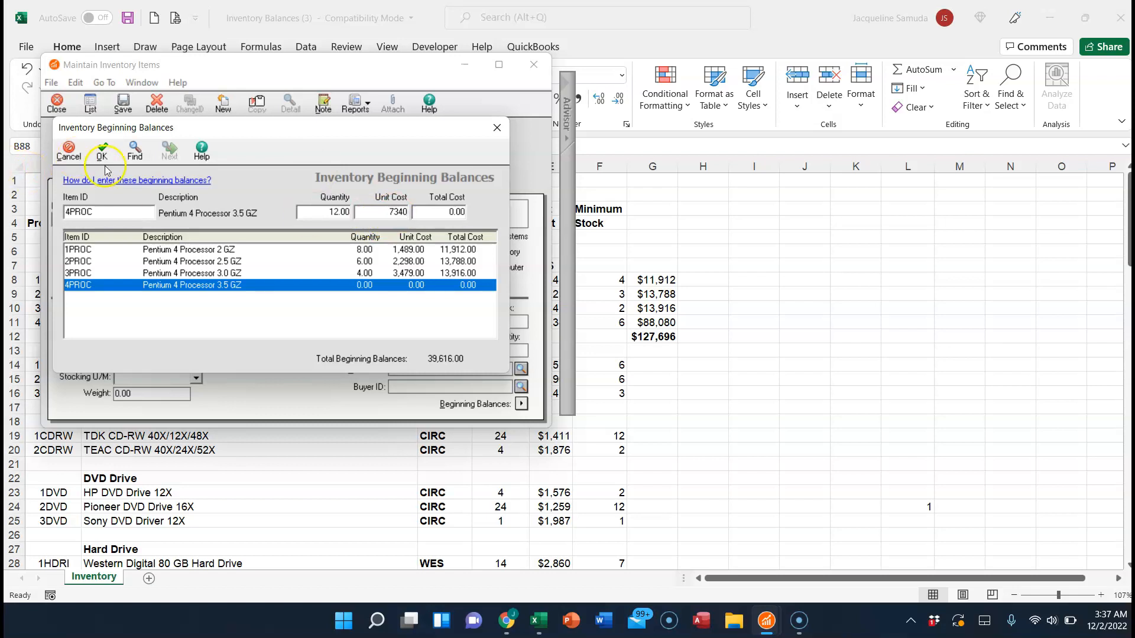
{"action": "left_click", "coordinate": [102, 151]}
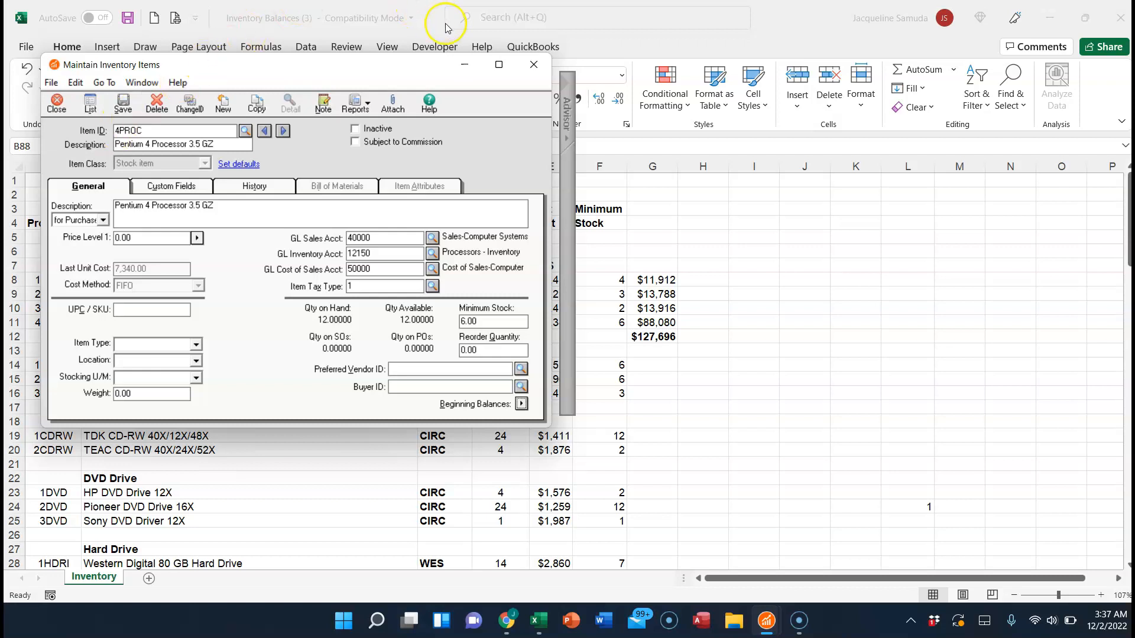
- Switch to the Inventory Balances workbook in Excel and check the processors' total value in cell G12
{"action": "left_click", "coordinate": [495, 61]}
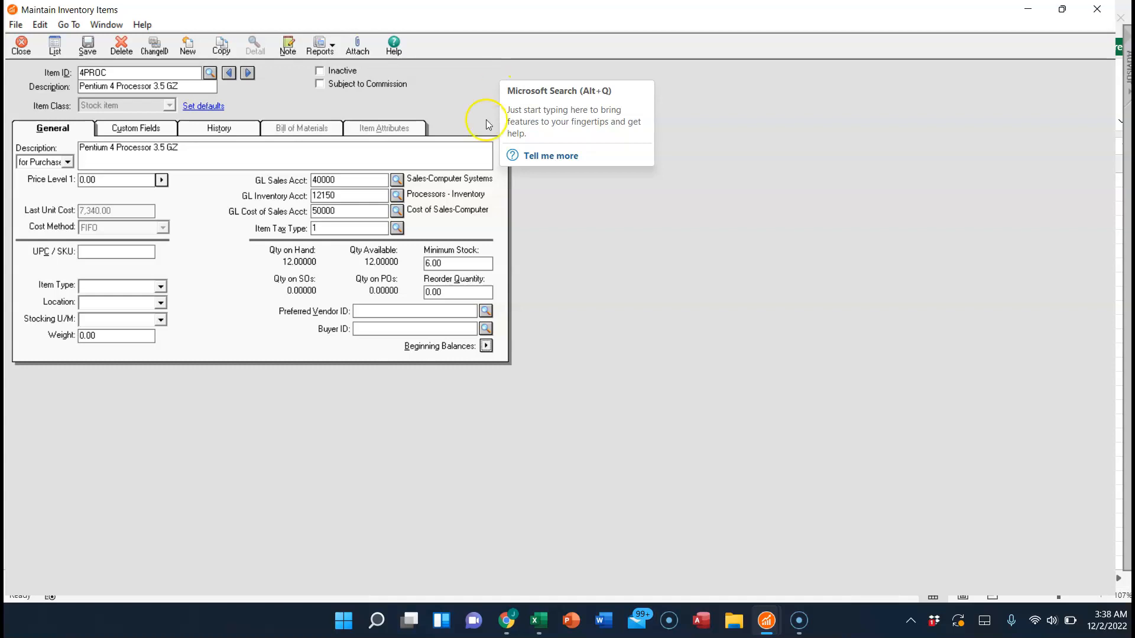
{"action": "left_click", "coordinate": [539, 620]}
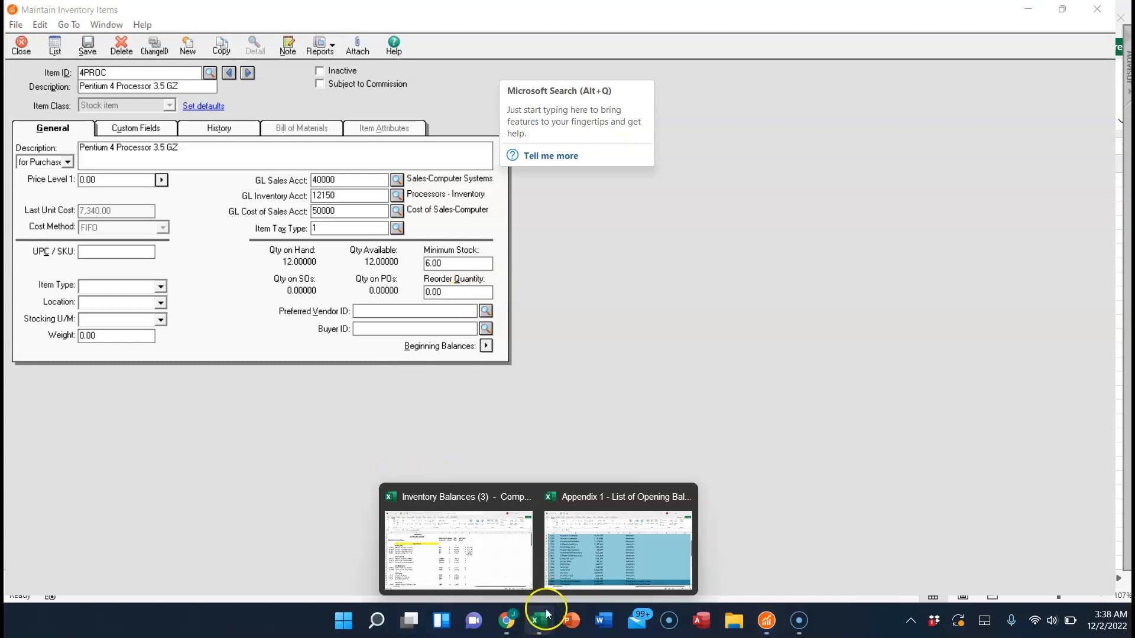
{"action": "left_click", "coordinate": [481, 567]}
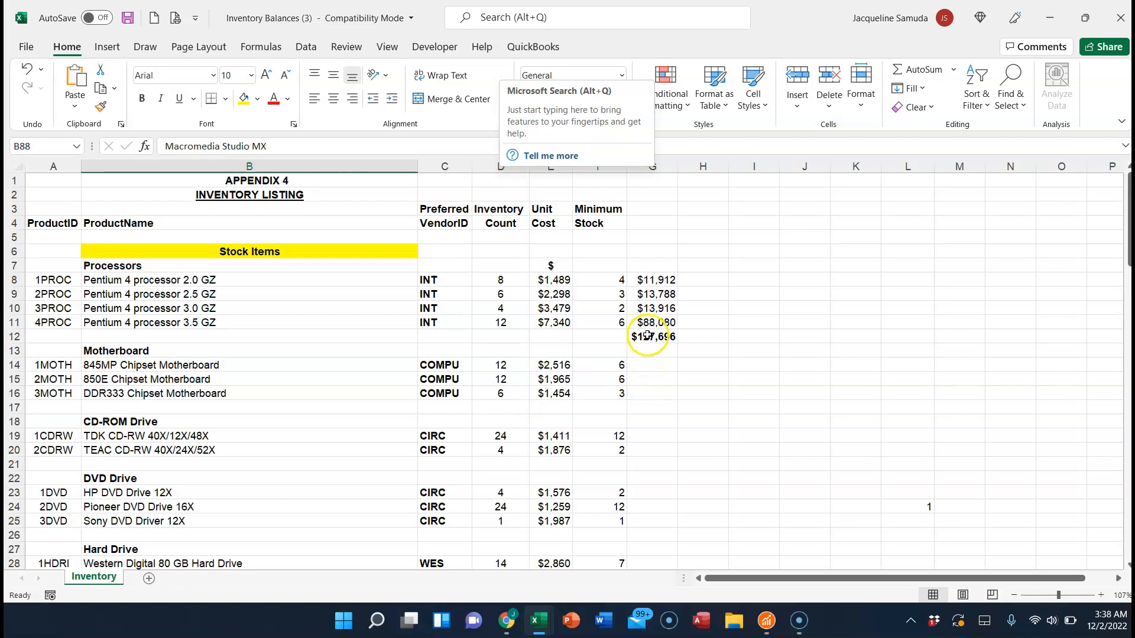
{"action": "left_click_drag", "start_coordinate": [650, 336], "coordinate": [731, 348]}
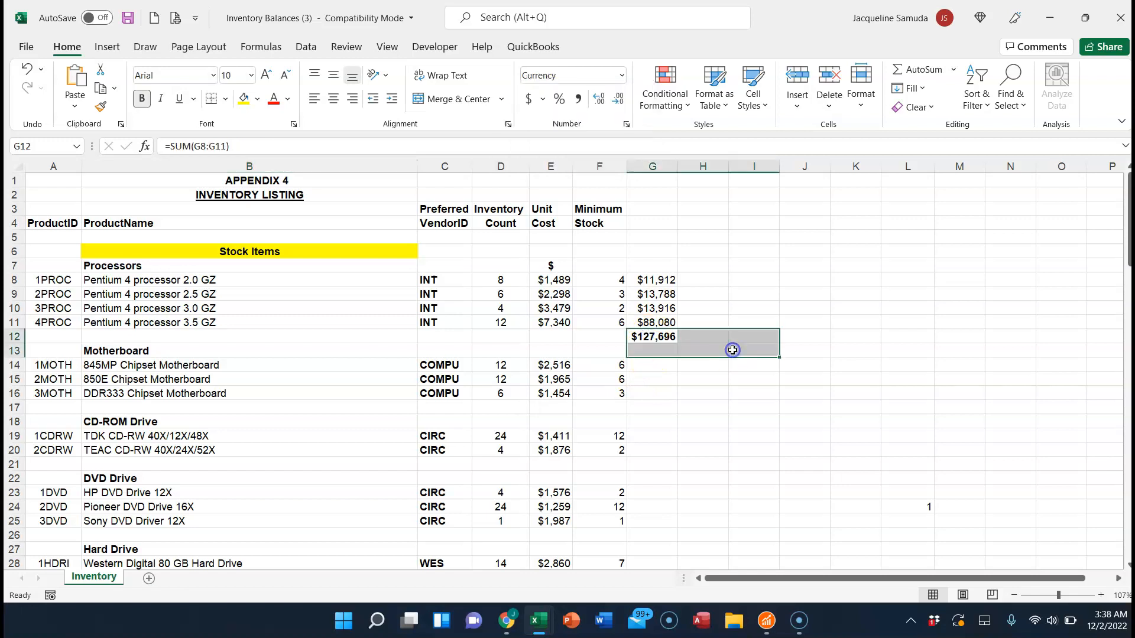
{"action": "left_click", "coordinate": [670, 337]}
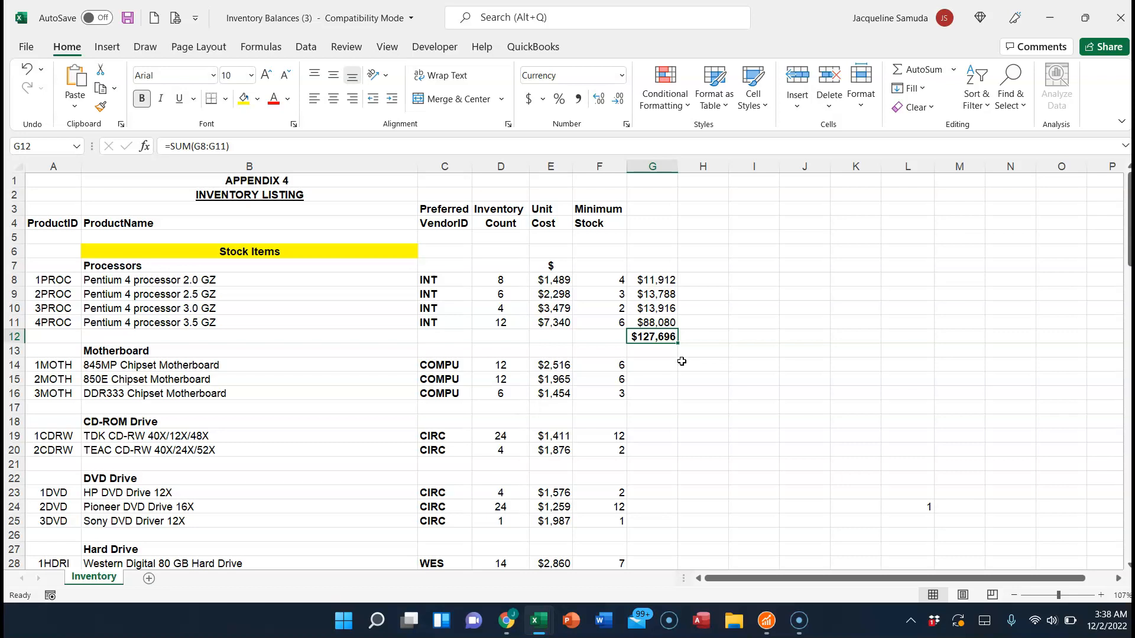
- Switch to the Sage 50 main window and display the Inventory Valuation Report from the inventory reports
{"action": "mouse_move", "coordinate": [764, 625]}
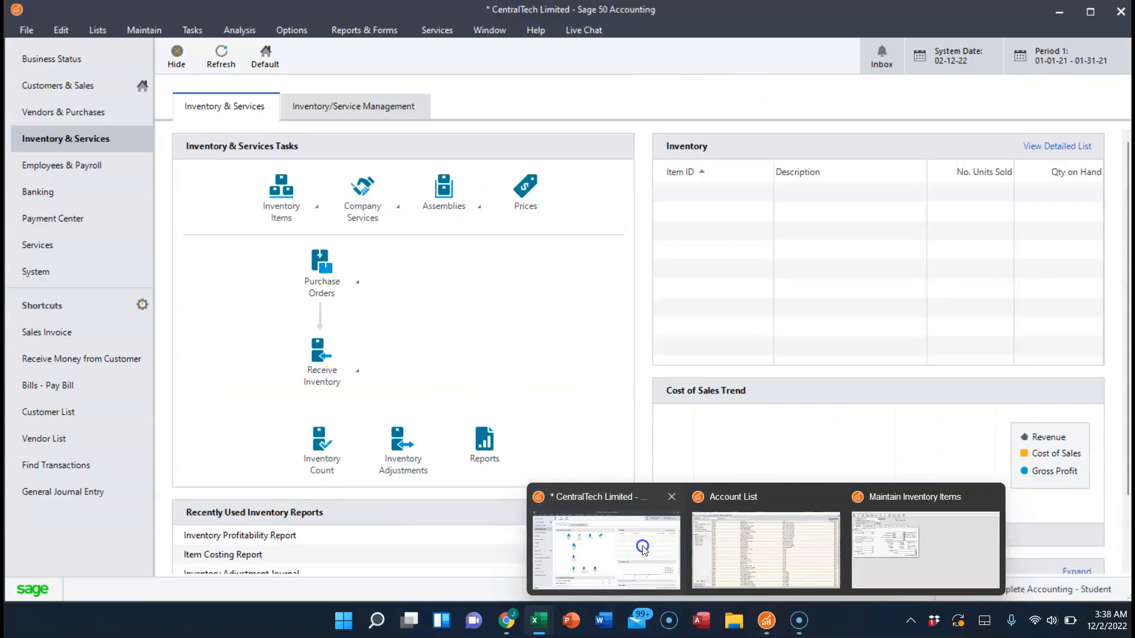
{"action": "left_click", "coordinate": [644, 550]}
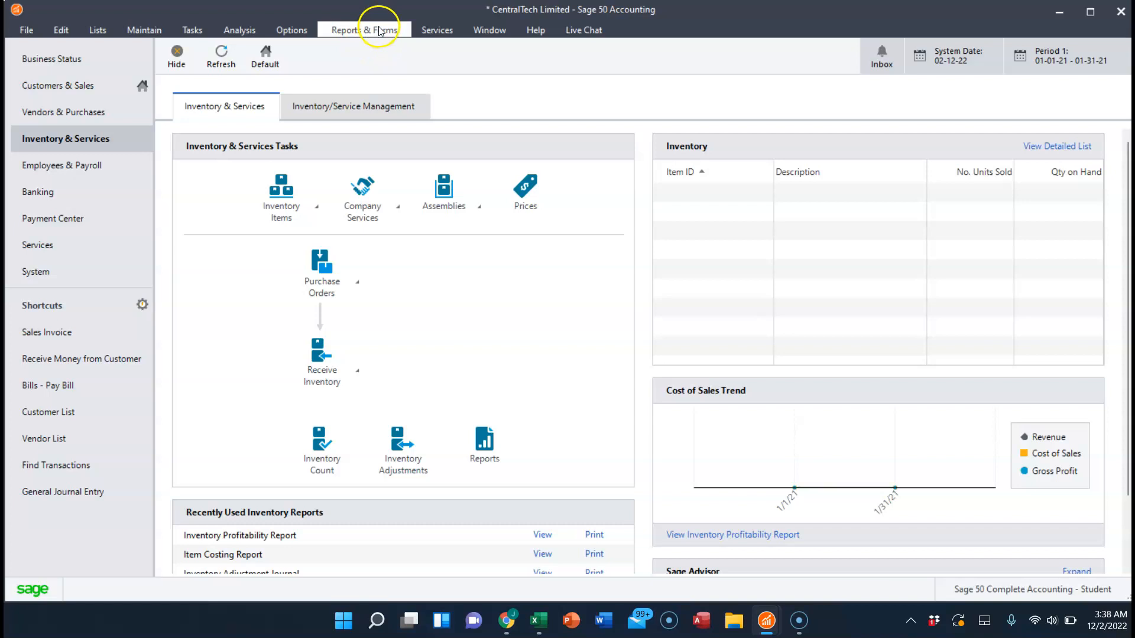
{"action": "left_click", "coordinate": [360, 31]}
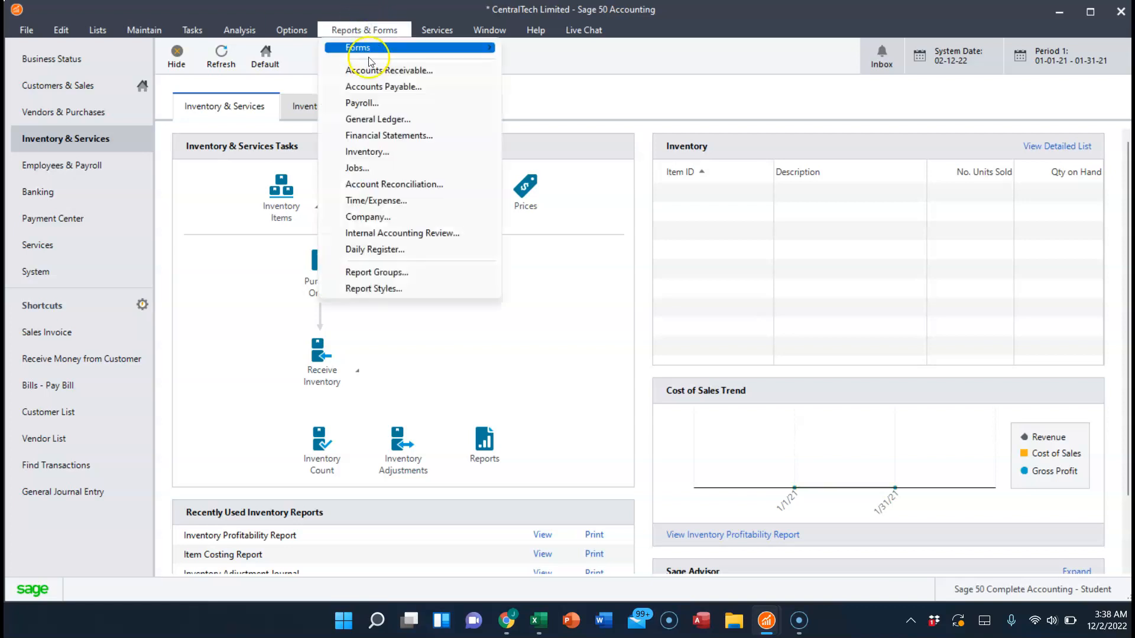
{"action": "left_click", "coordinate": [374, 154]}
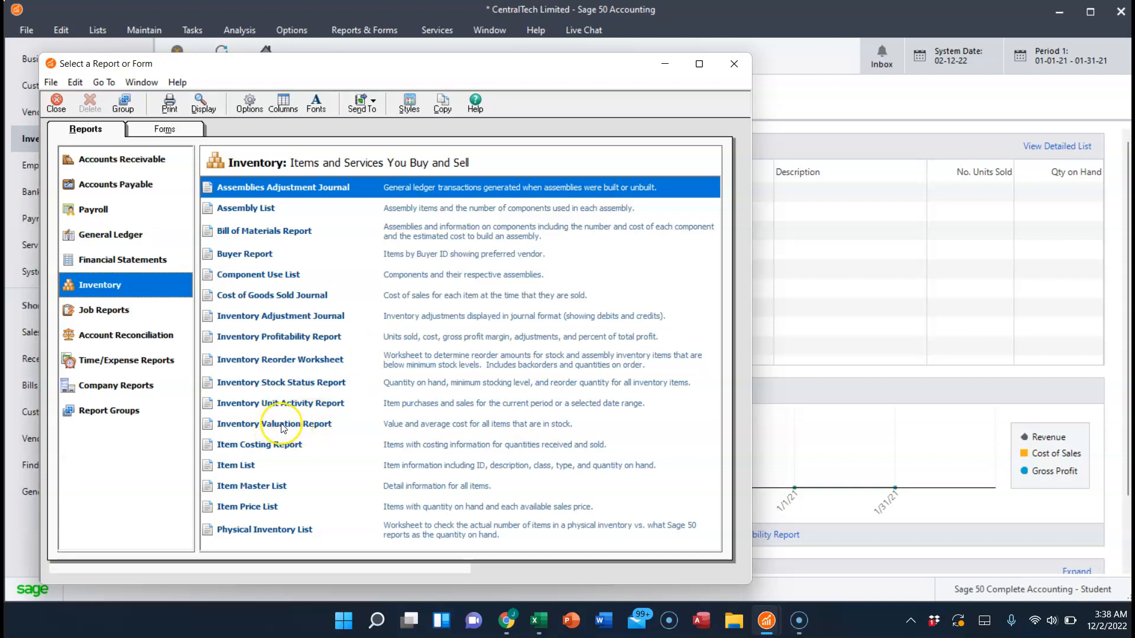
{"action": "left_click", "coordinate": [284, 428]}
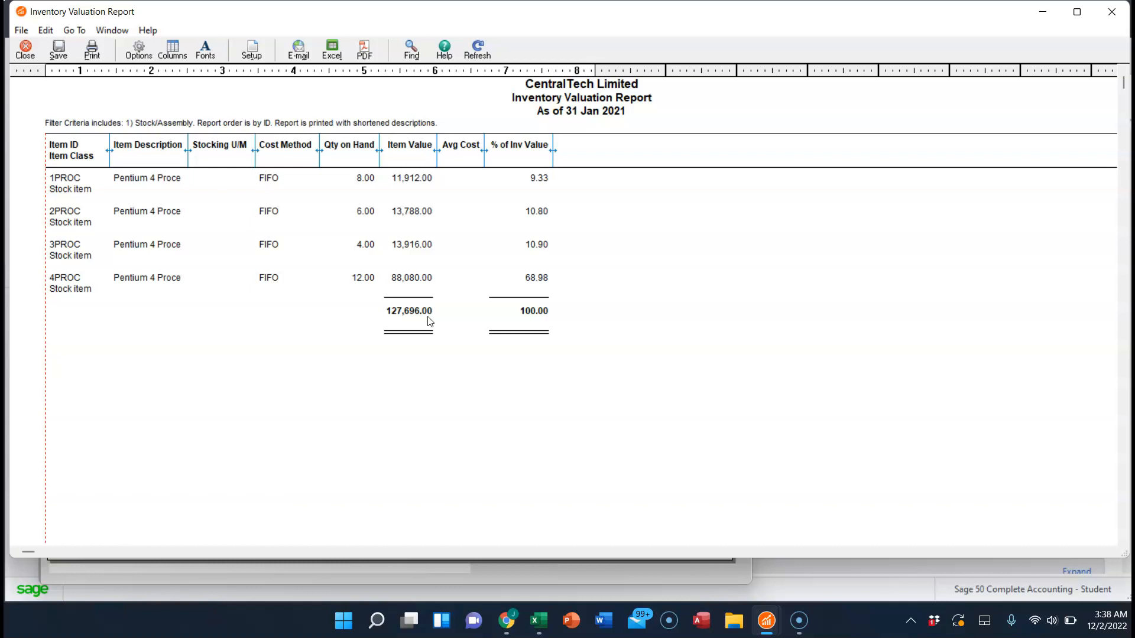
- Filter the Inventory Valuation Report by item IDs 1PROC, 2PROC, 3PROC and 4PROC, review it, and close the report windows
{"action": "left_click", "coordinate": [188, 152]}
{"action": "left_click", "coordinate": [140, 50]}
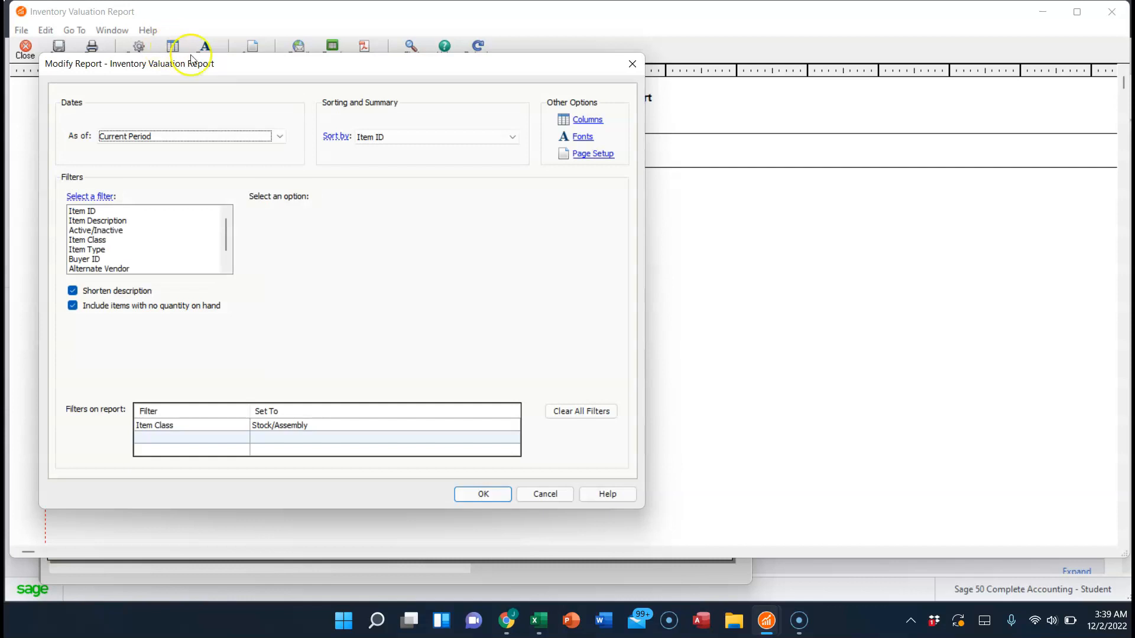
{"action": "left_click", "coordinate": [93, 213]}
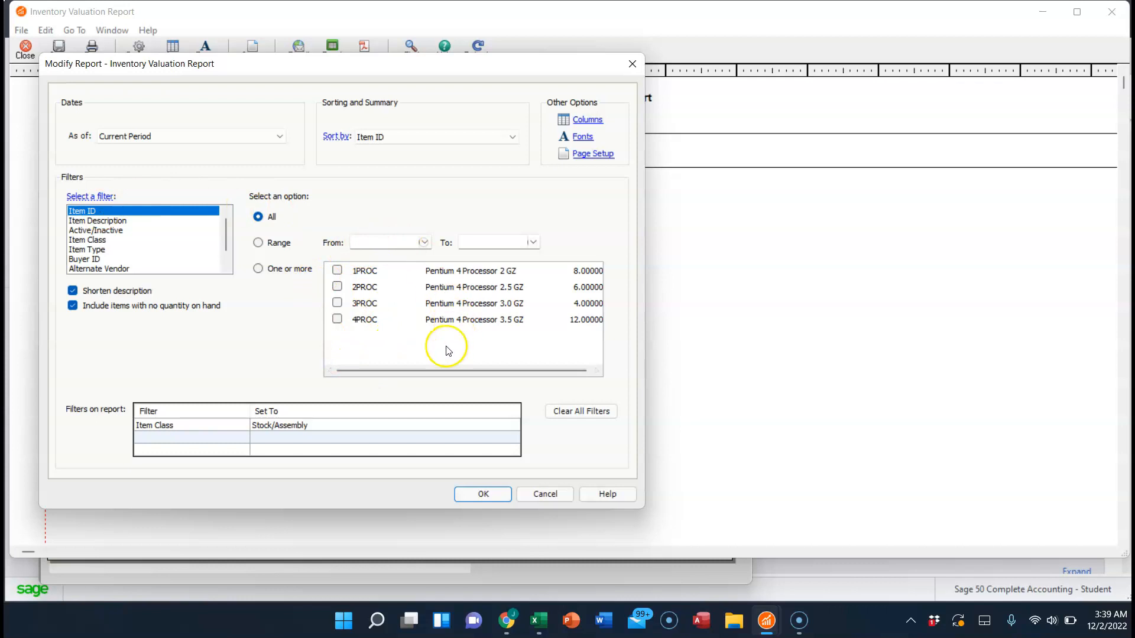
{"action": "left_click", "coordinate": [337, 271]}
{"action": "left_click", "coordinate": [337, 288]}
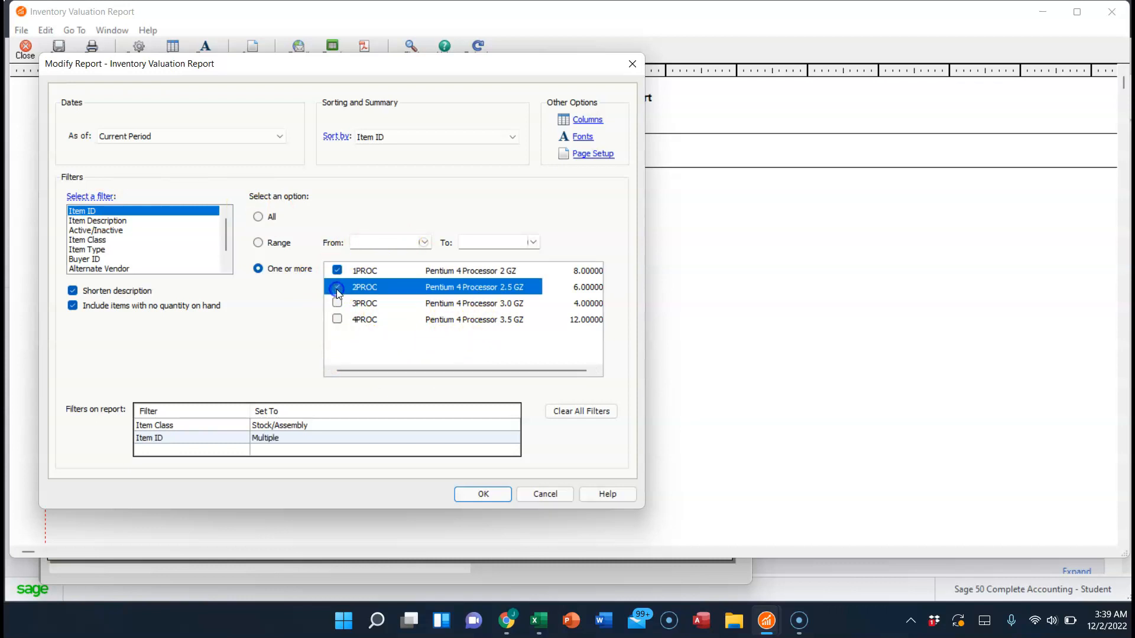
{"action": "left_click", "coordinate": [337, 303]}
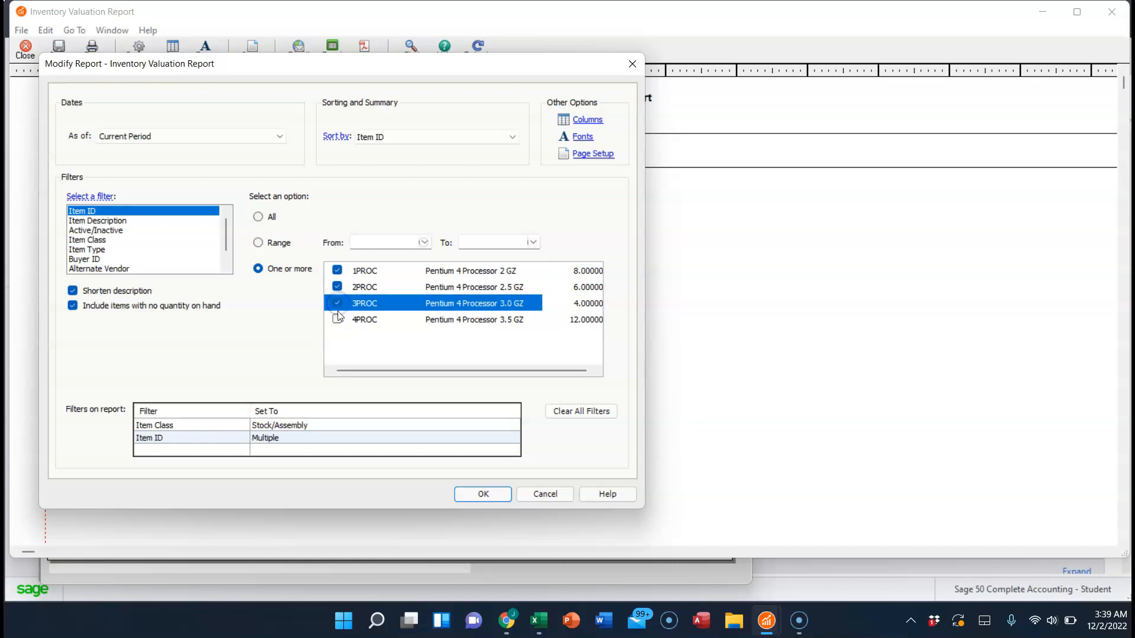
{"action": "left_click", "coordinate": [337, 319]}
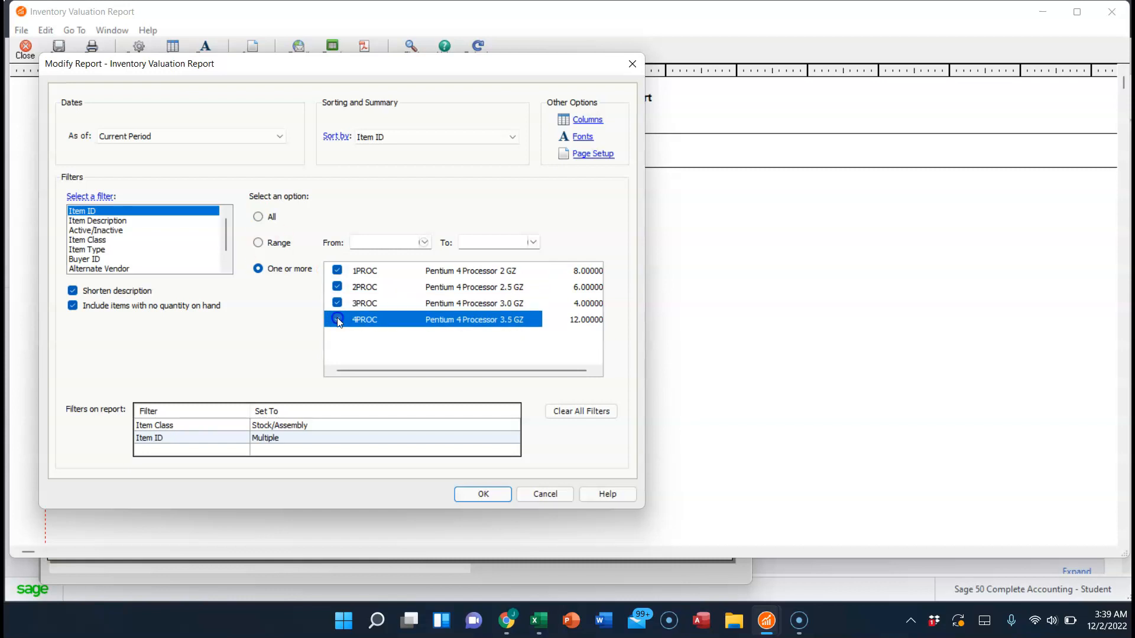
{"action": "left_click", "coordinate": [476, 494]}
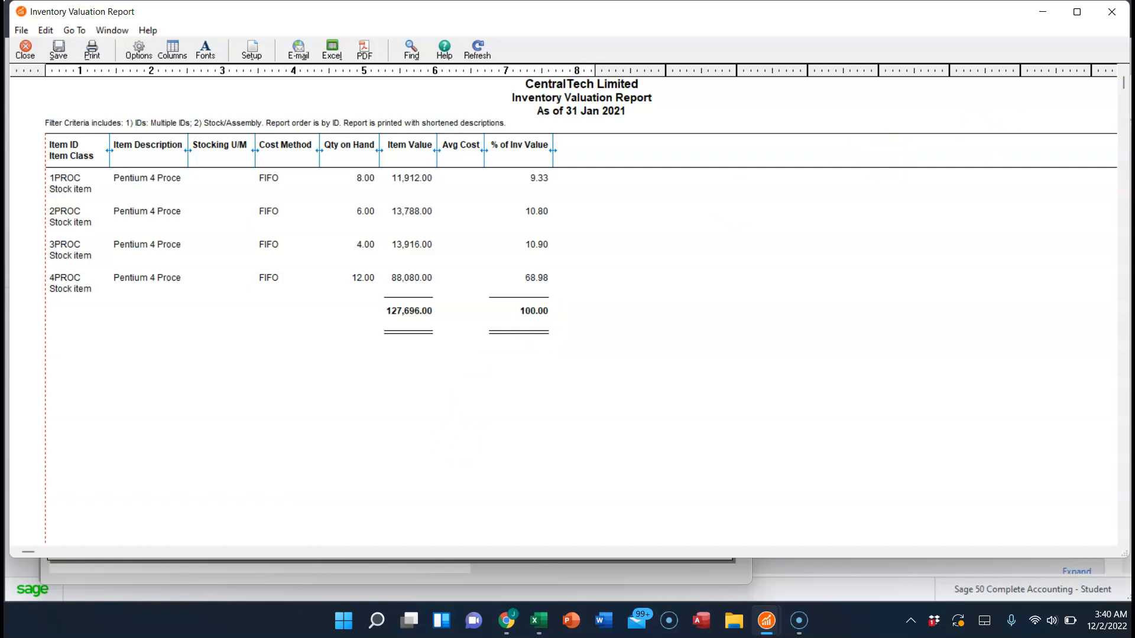
{"action": "left_click", "coordinate": [1116, 13]}
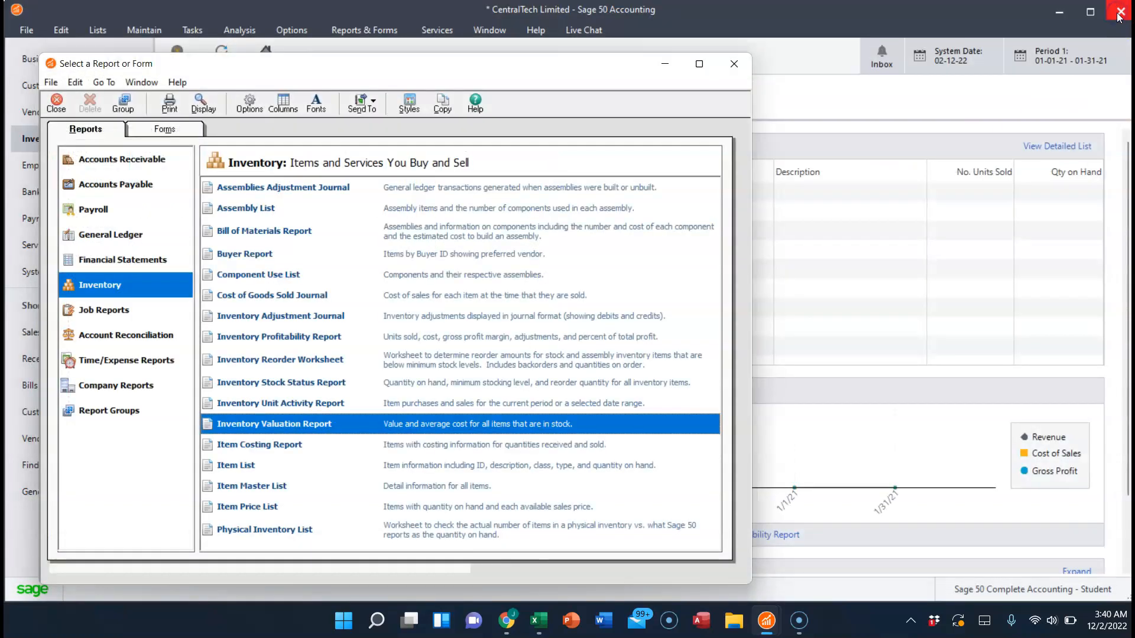
{"action": "left_click", "coordinate": [734, 63]}
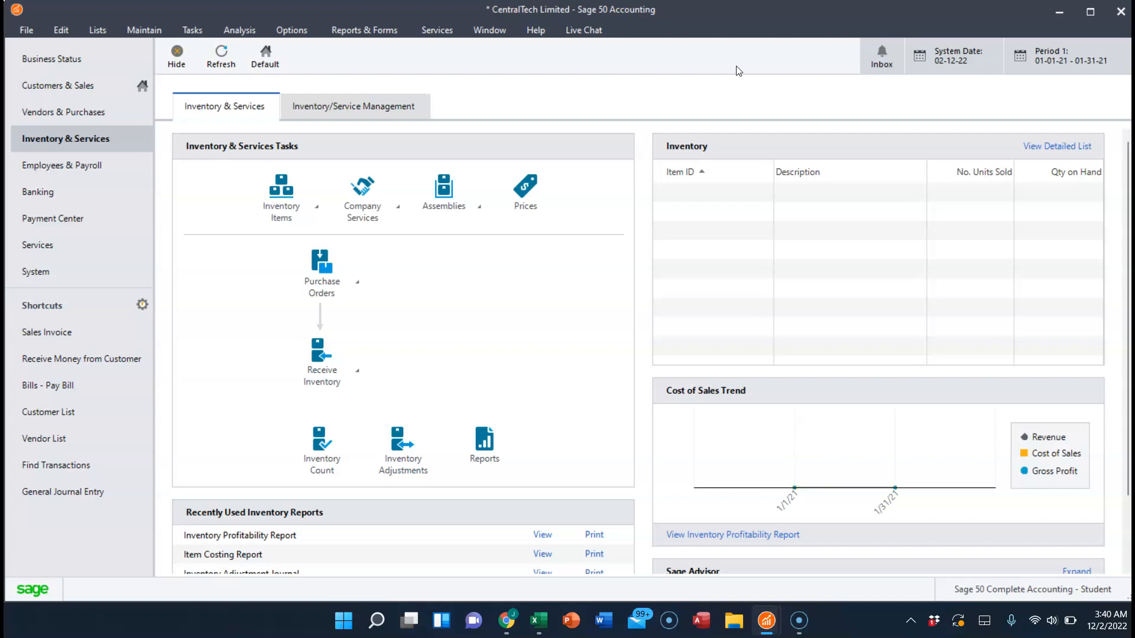
- Start a new inventory item and copy the product name "HP DeskJet 920C Colour Printer" from the Excel inventory listing
{"action": "left_click", "coordinate": [290, 199]}
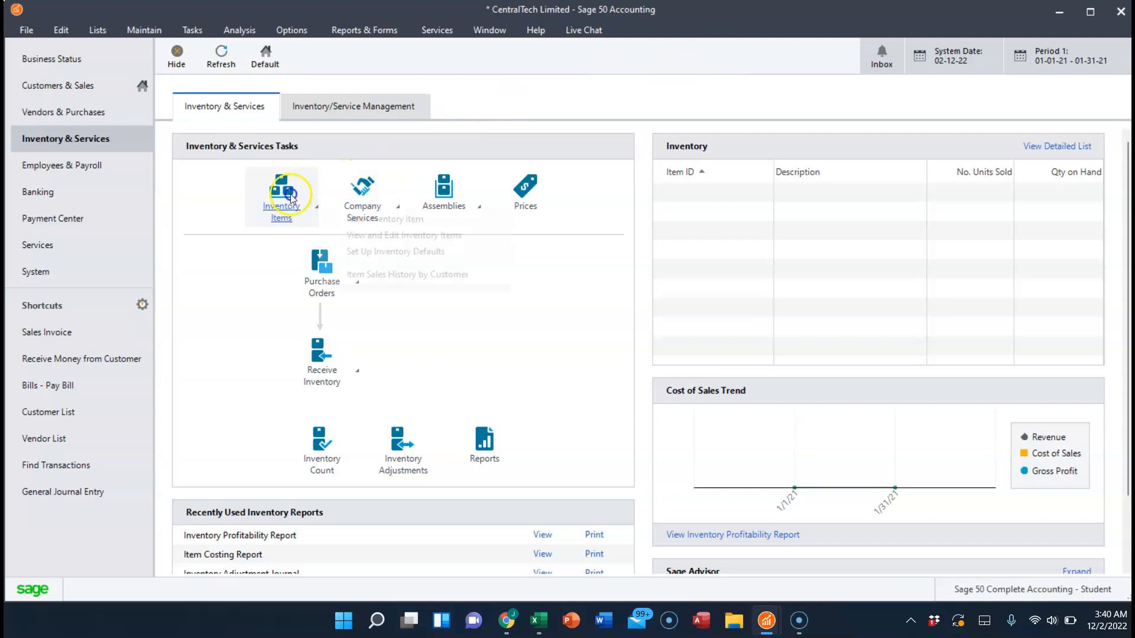
{"action": "left_click", "coordinate": [370, 220]}
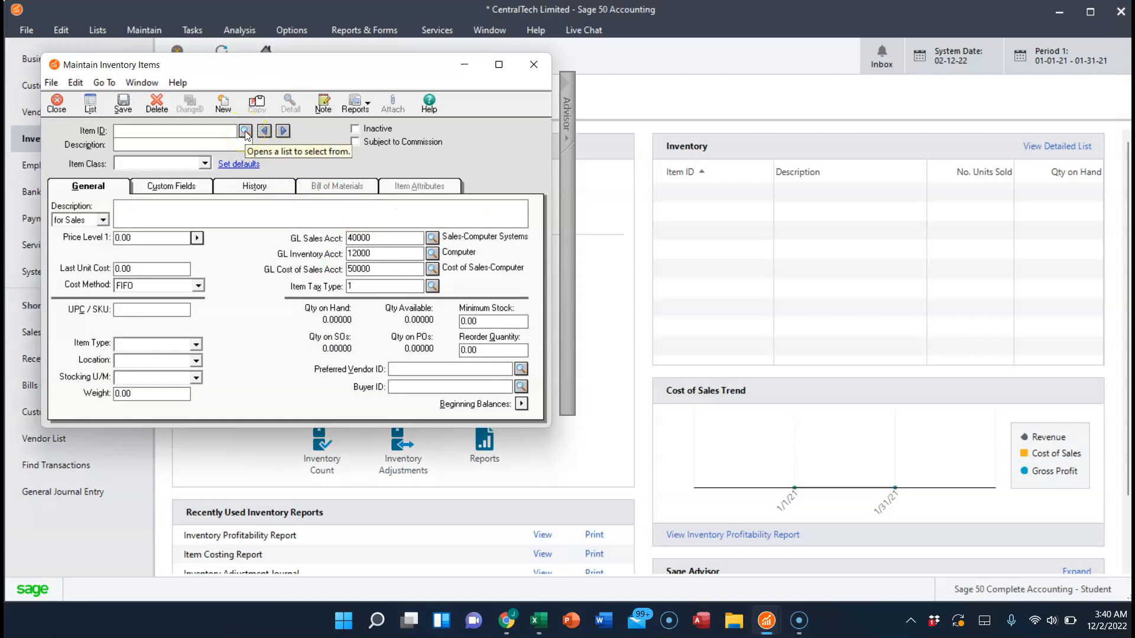
{"action": "left_click", "coordinate": [539, 621]}
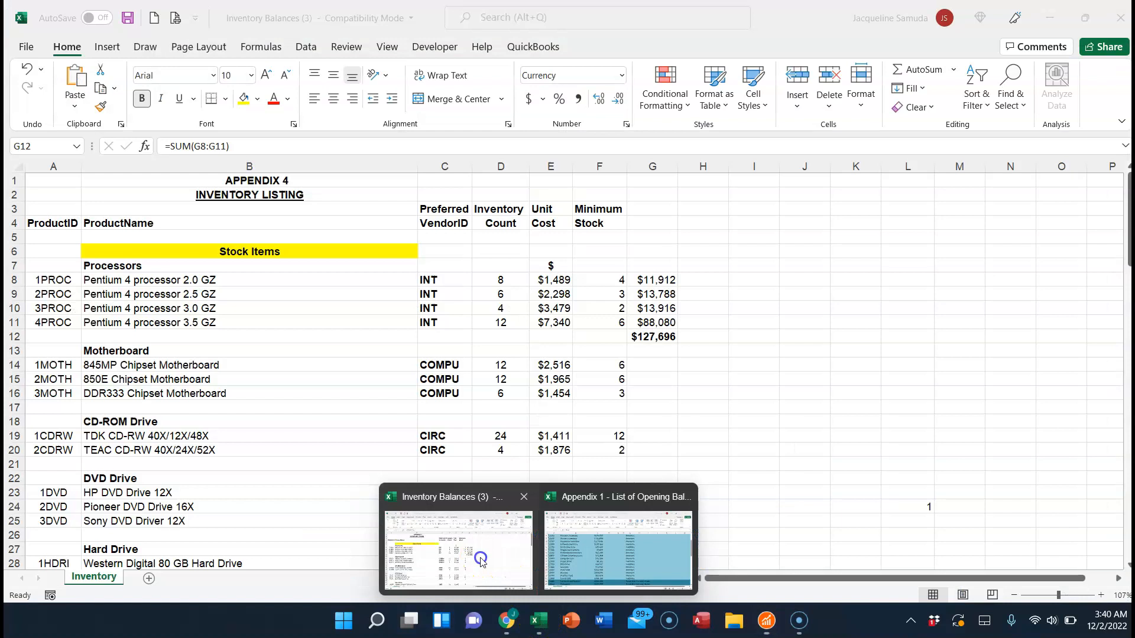
{"action": "left_click", "coordinate": [480, 558]}
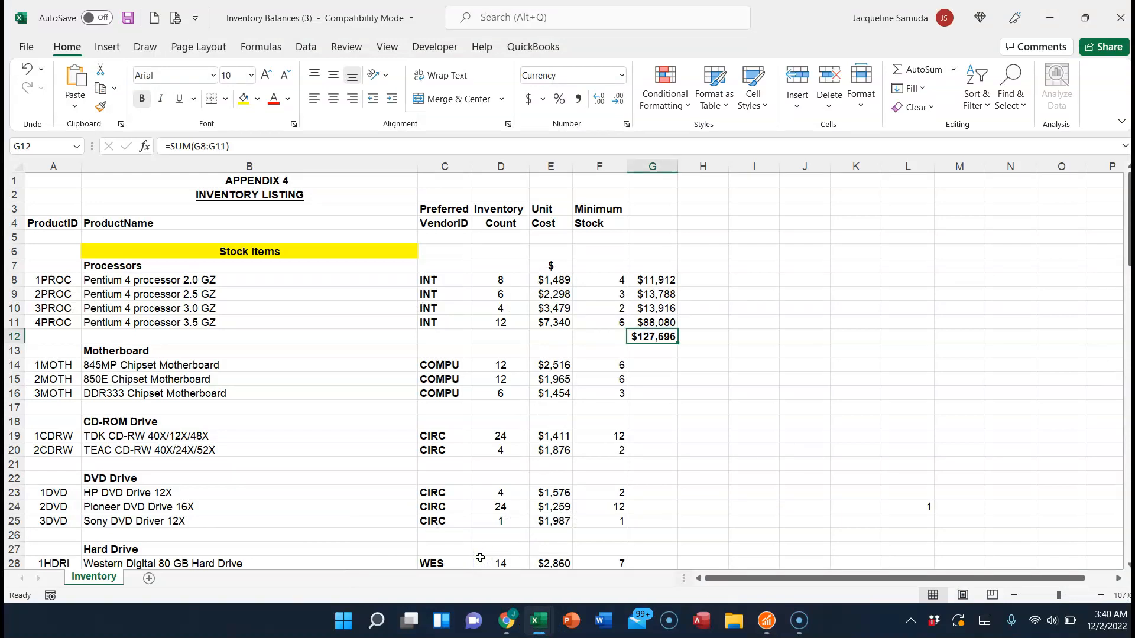
{"action": "scroll", "coordinate": [479, 558], "scroll_direction": "down", "scroll_amount": 14}
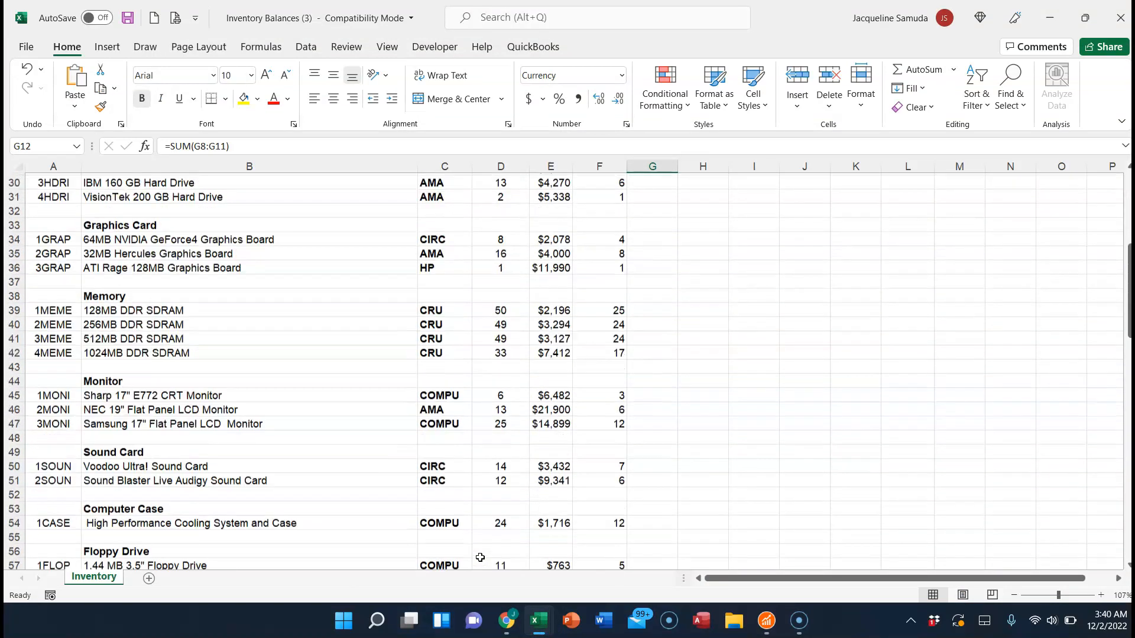
{"action": "scroll", "coordinate": [480, 557], "scroll_direction": "down", "scroll_amount": 4}
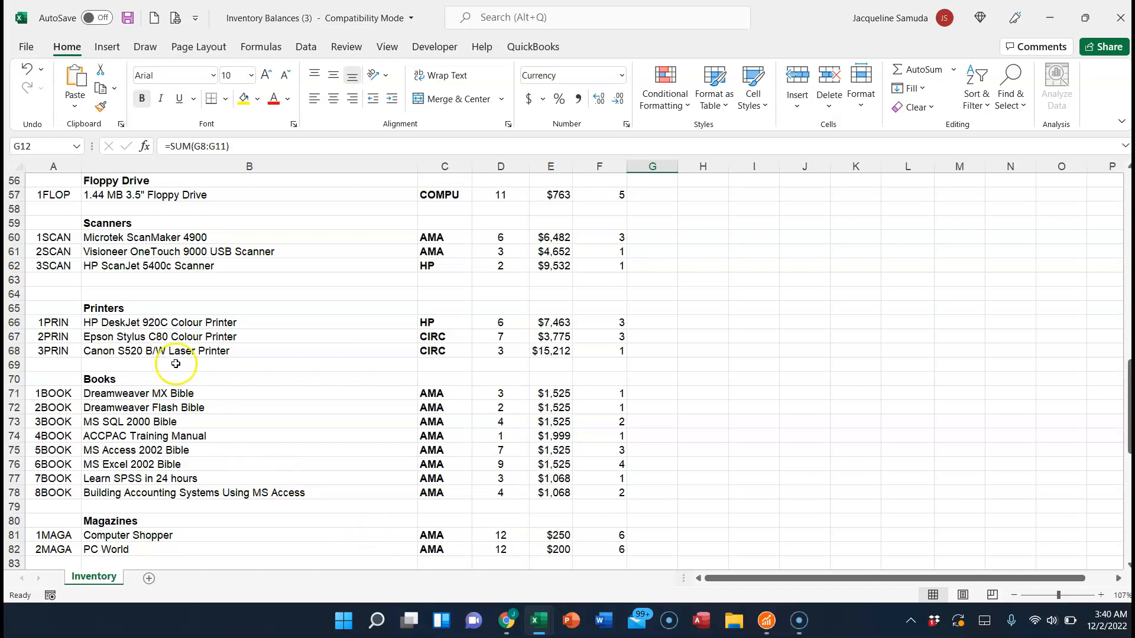
{"action": "left_click", "coordinate": [150, 324]}
{"action": "key", "text": "ctrl+c"}
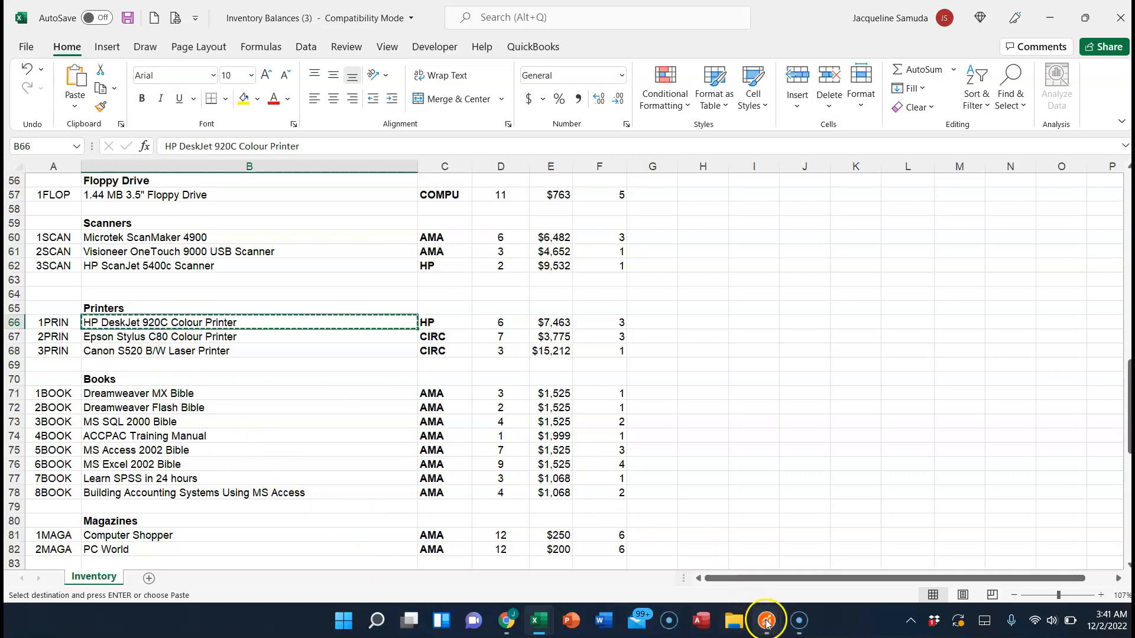
- Switch back to Sage 50, paste "HP DeskJet 920C Colour Printer" as the new item's description and accept the automatically created item ID
{"action": "mouse_move", "coordinate": [766, 620]}
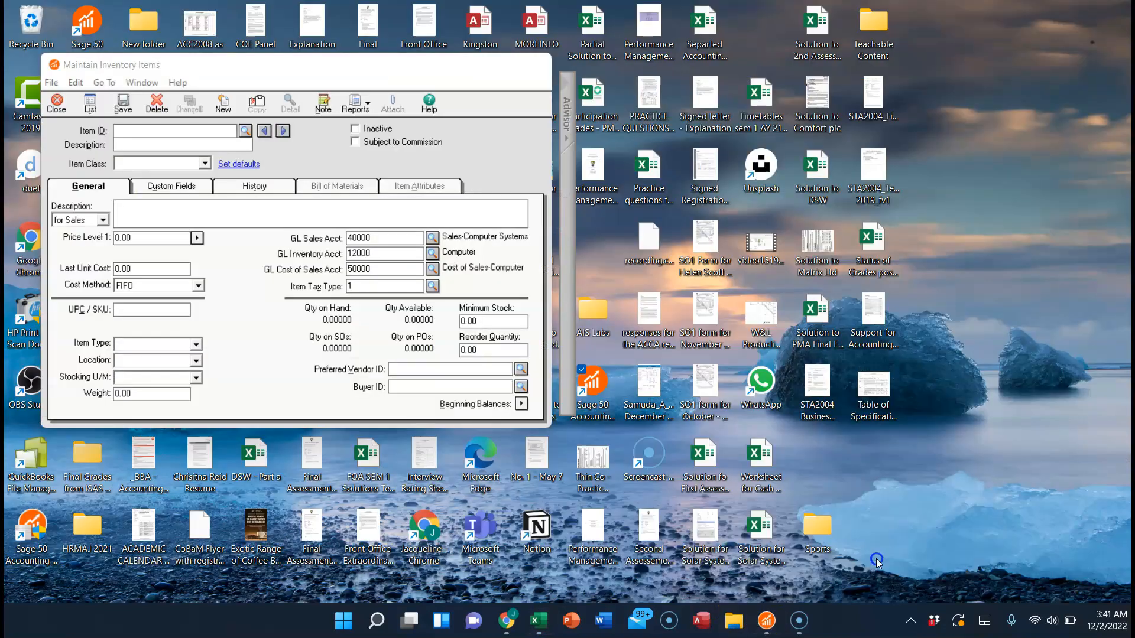
{"action": "left_click", "coordinate": [877, 559]}
{"action": "left_click", "coordinate": [147, 145]}
{"action": "key", "text": "ctrl+v"}
{"action": "left_click", "coordinate": [139, 126]}
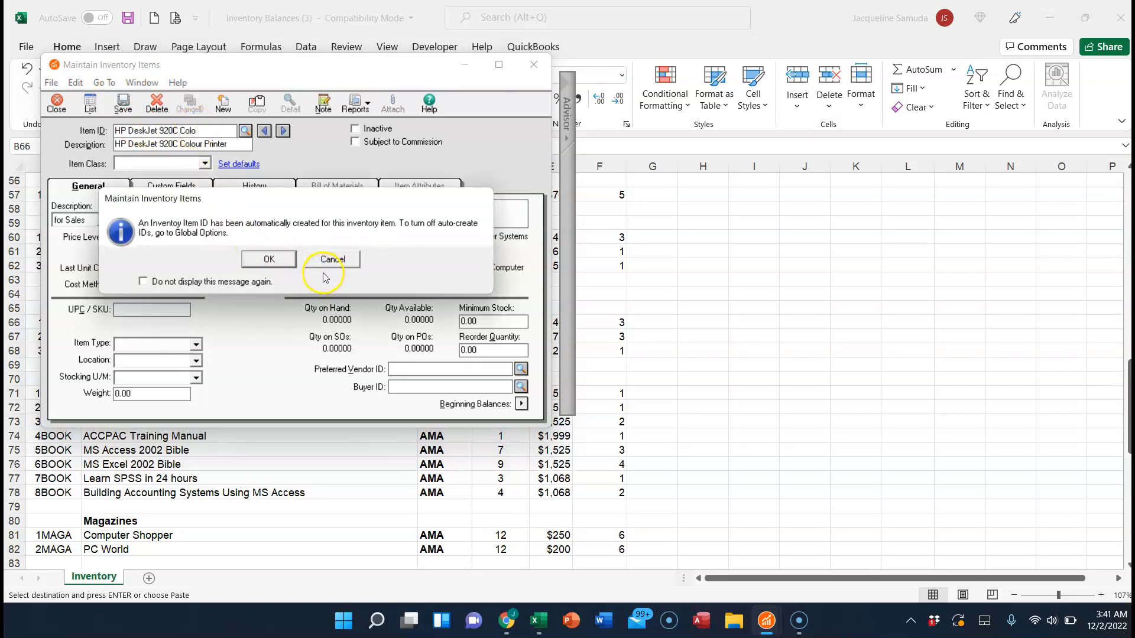
{"action": "left_click", "coordinate": [280, 263]}
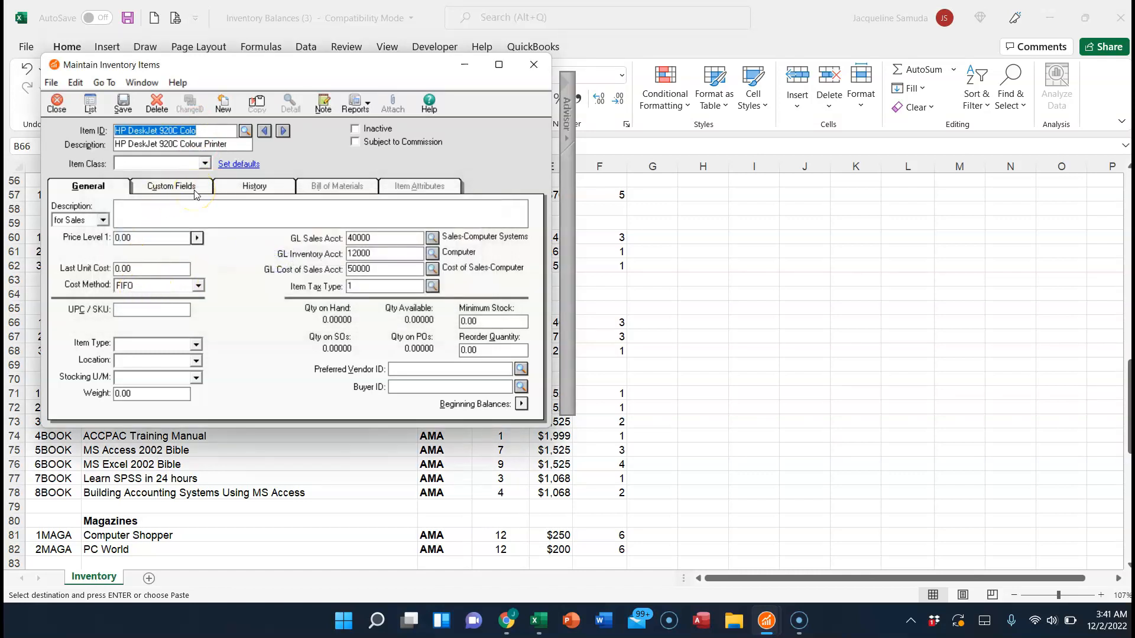
- Try to save the HP DeskJet printer record without choosing an item class
{"action": "left_click", "coordinate": [195, 192]}
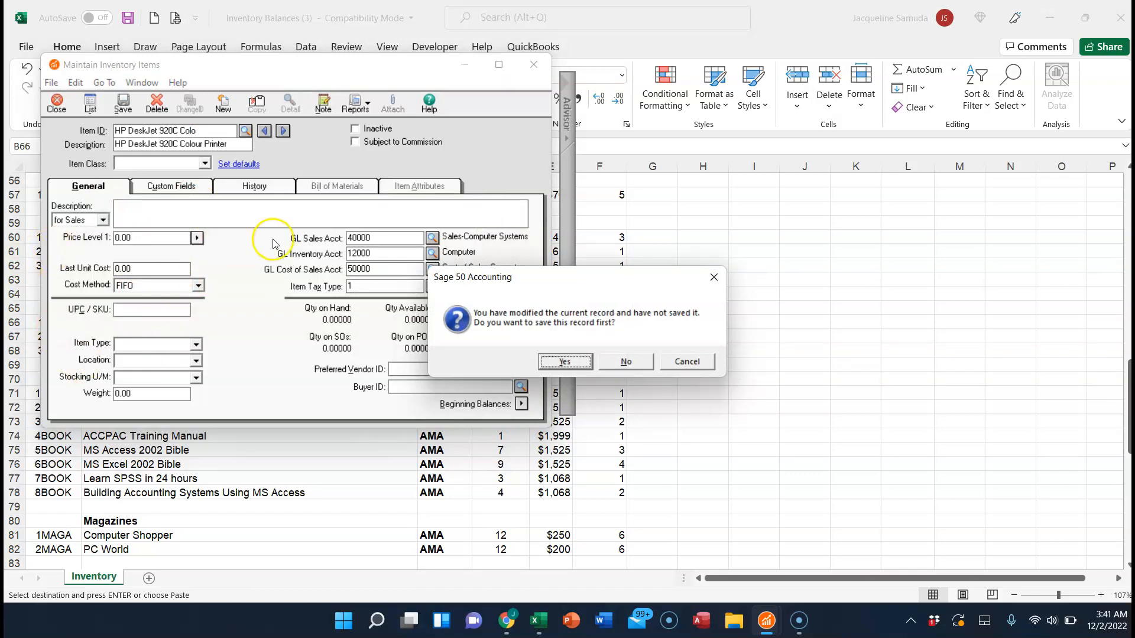
{"action": "left_click", "coordinate": [549, 361]}
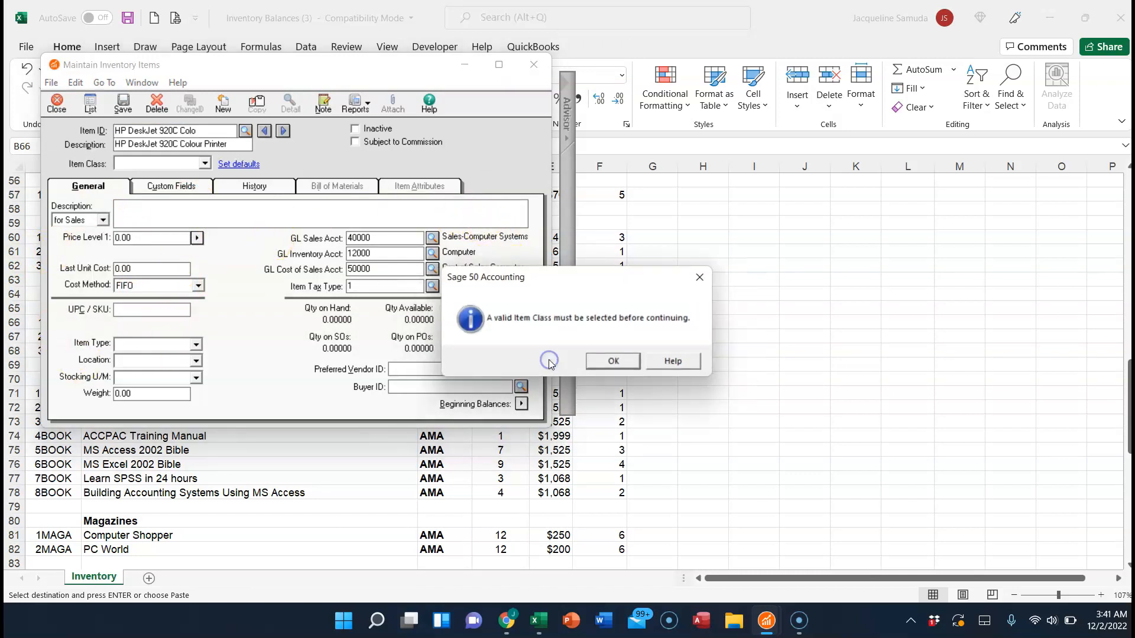
{"action": "left_click", "coordinate": [615, 361]}
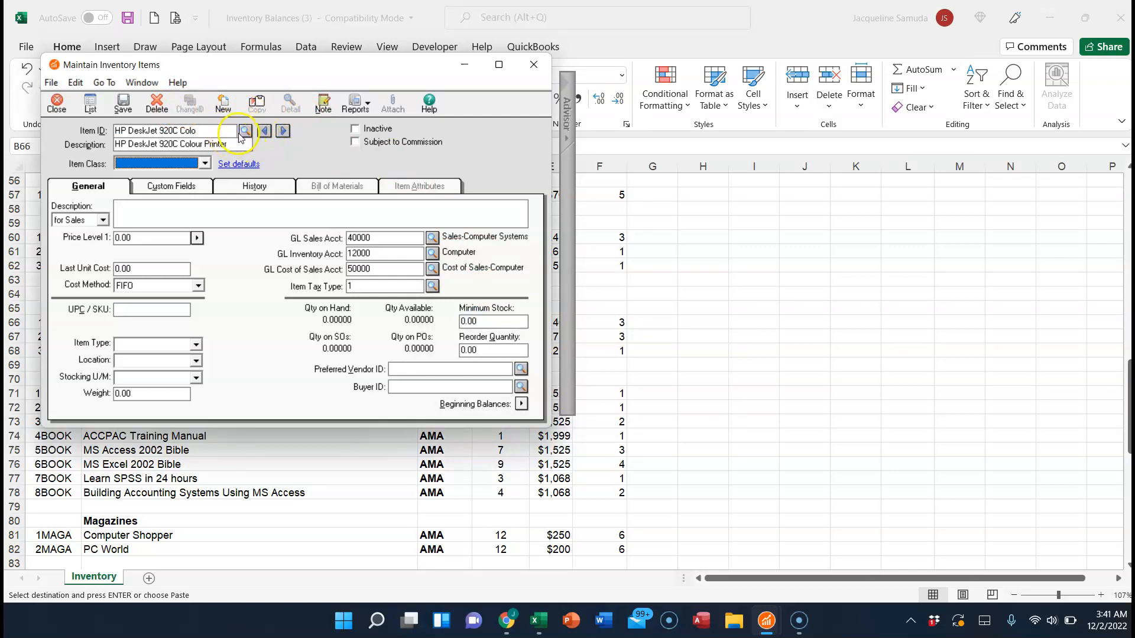
{"action": "left_click", "coordinate": [219, 130]}
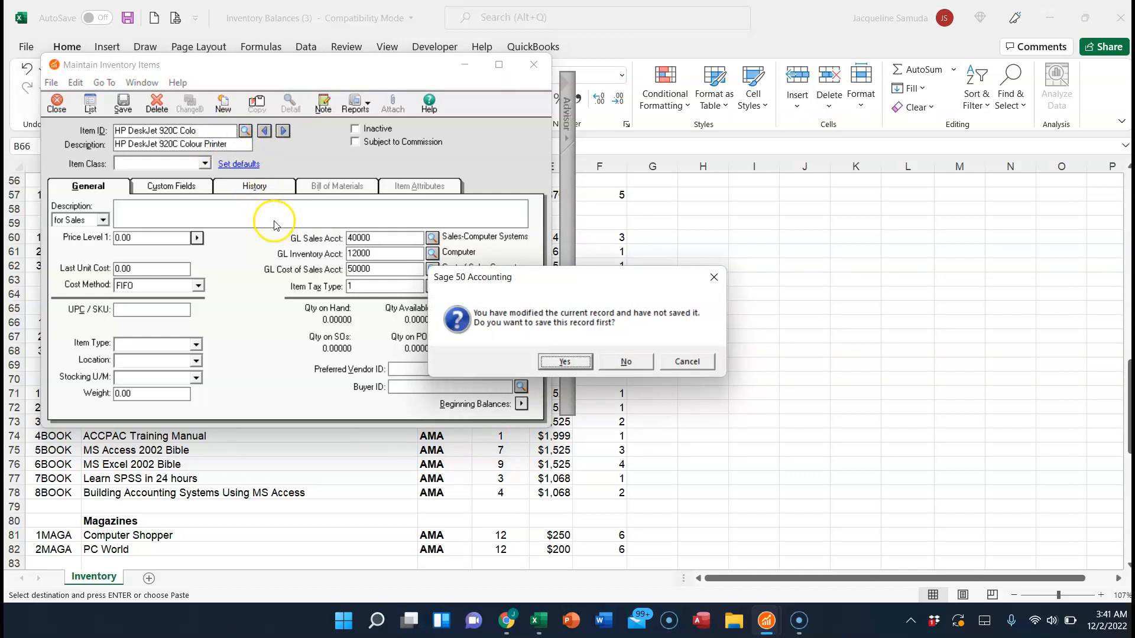
{"action": "left_click", "coordinate": [563, 364]}
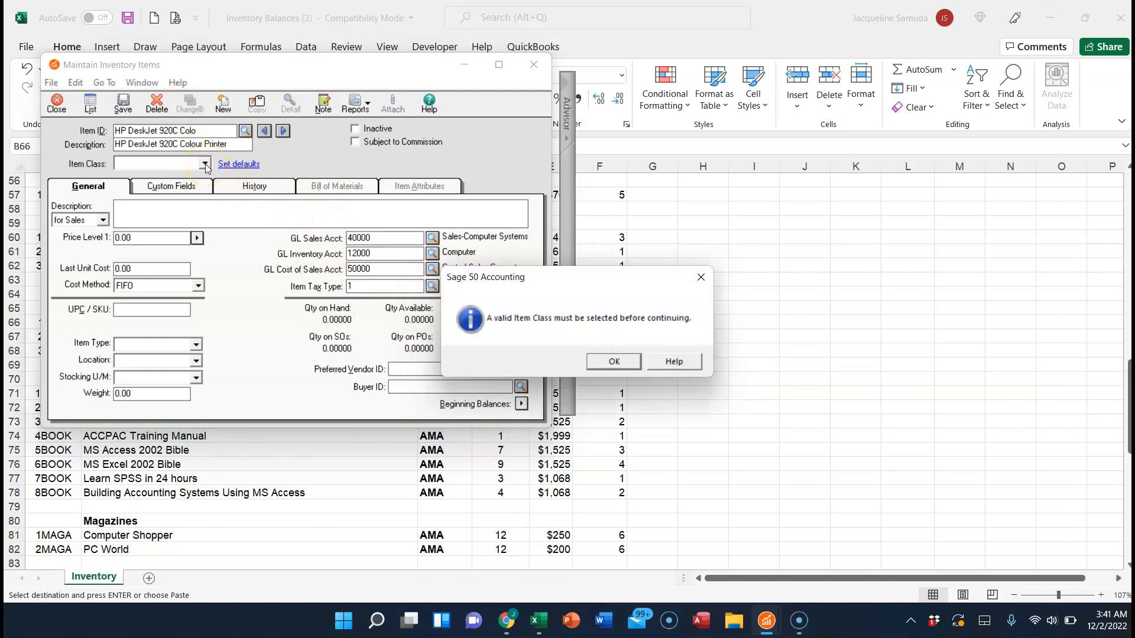
{"action": "left_click", "coordinate": [613, 359]}
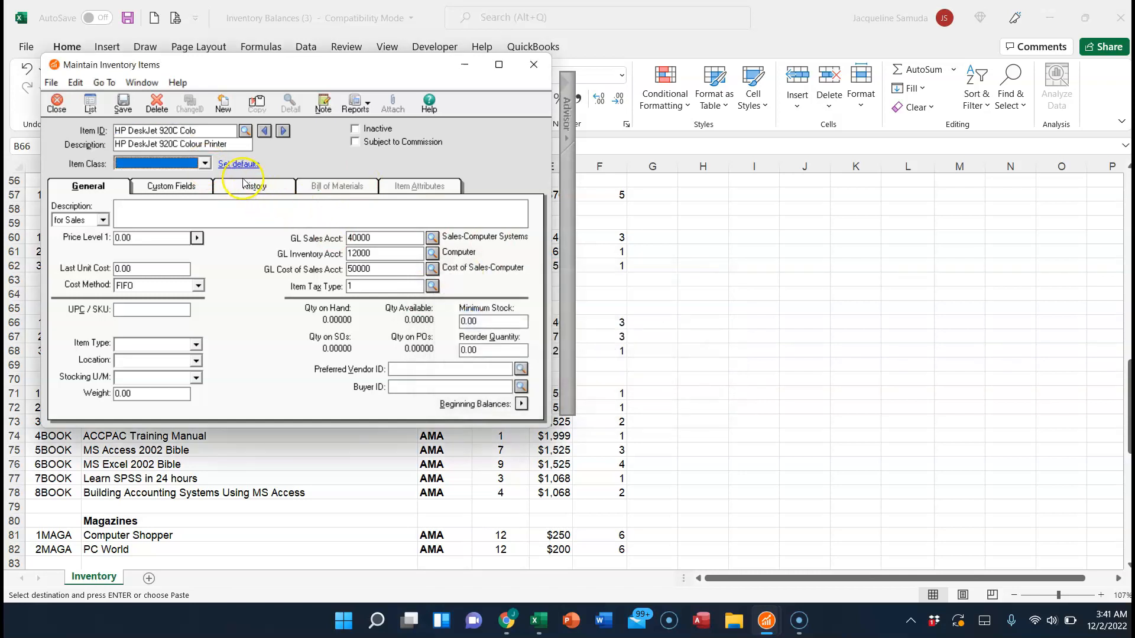
- Set the printer's item class to Stock item and save the record under the item ID "HP DeskJet 920C Colo"
{"action": "left_click", "coordinate": [205, 165]}
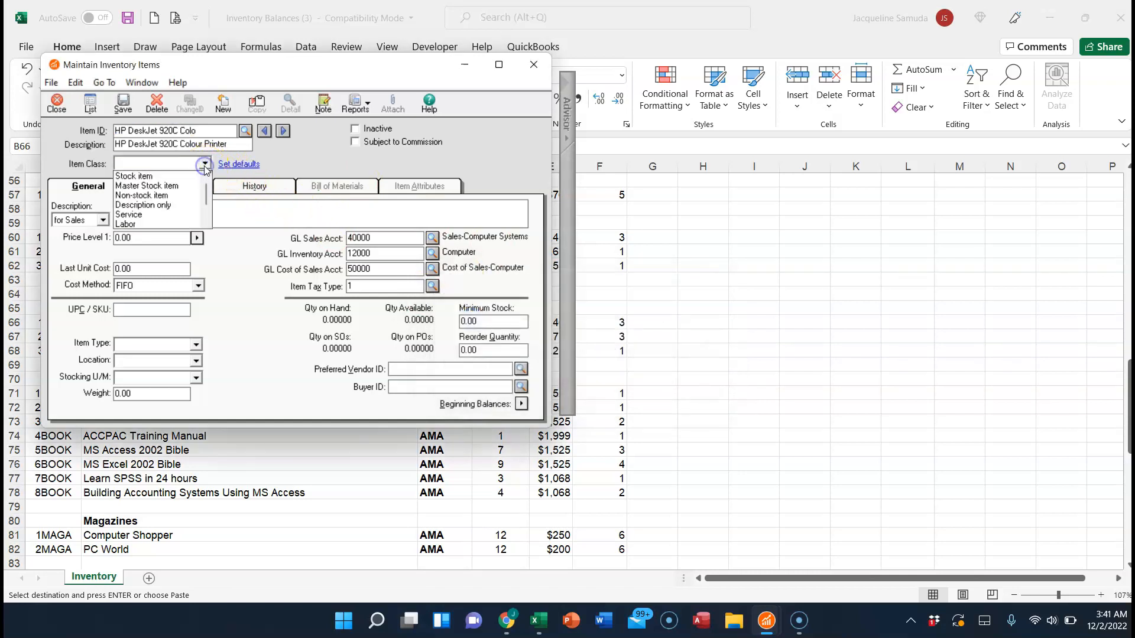
{"action": "left_click", "coordinate": [182, 177]}
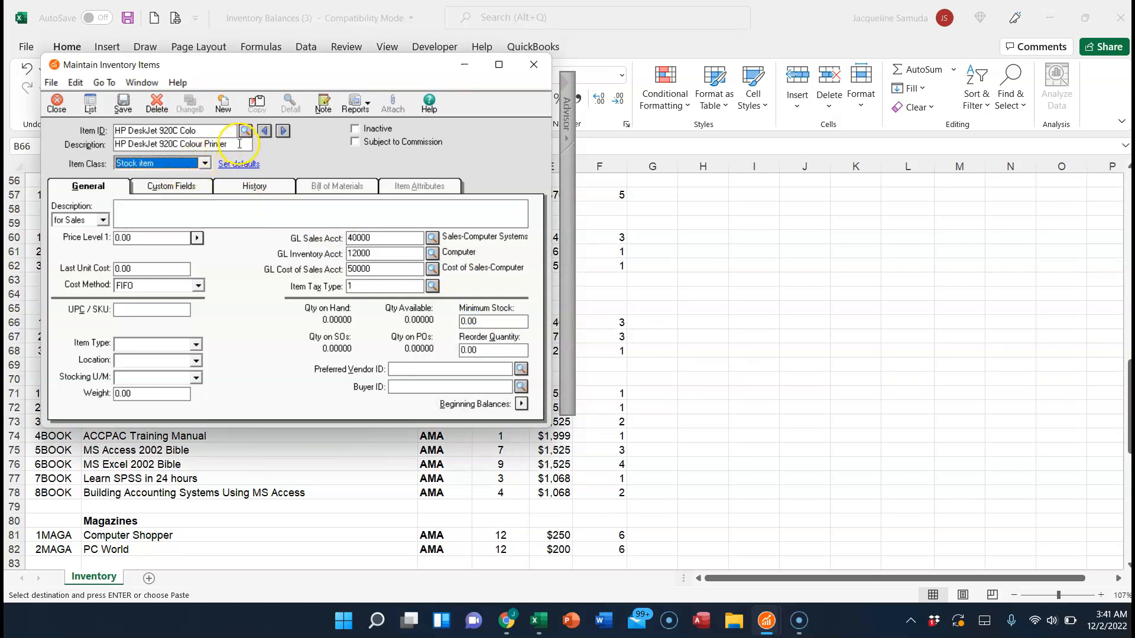
{"action": "left_click", "coordinate": [207, 132]}
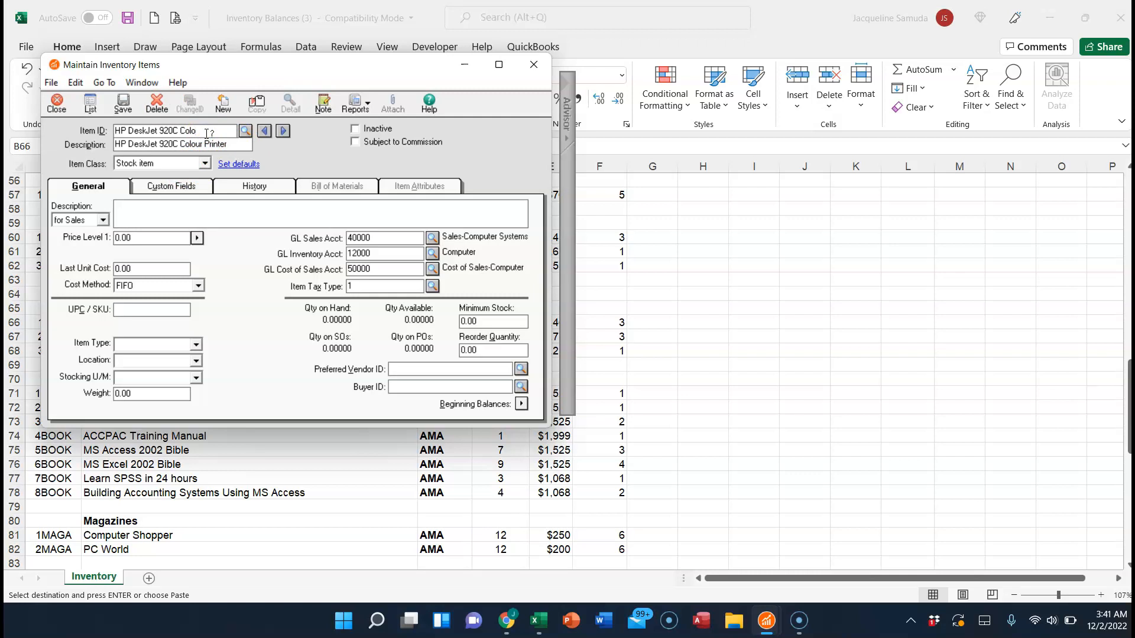
{"action": "key", "text": "BackSpace"}
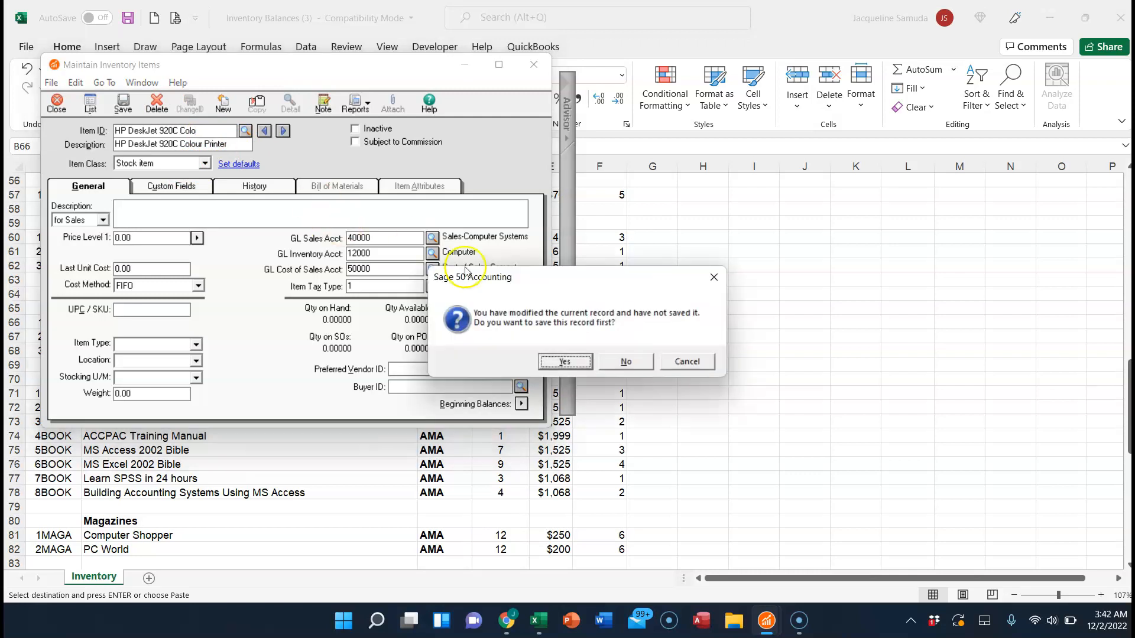
{"action": "left_click", "coordinate": [573, 359]}
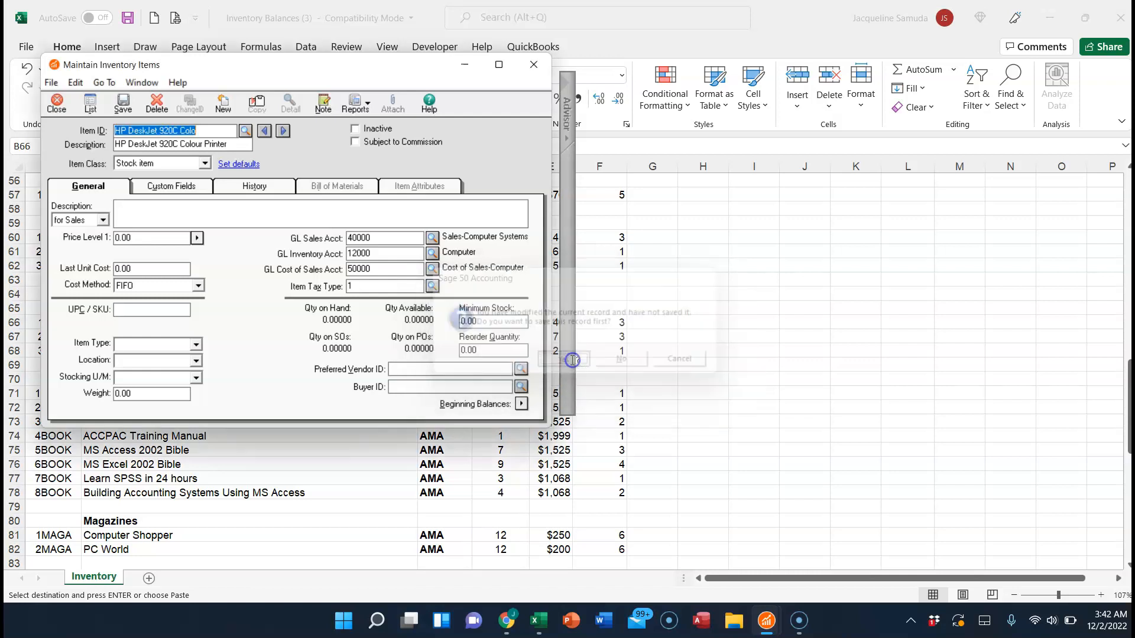
{"action": "left_click", "coordinate": [201, 131]}
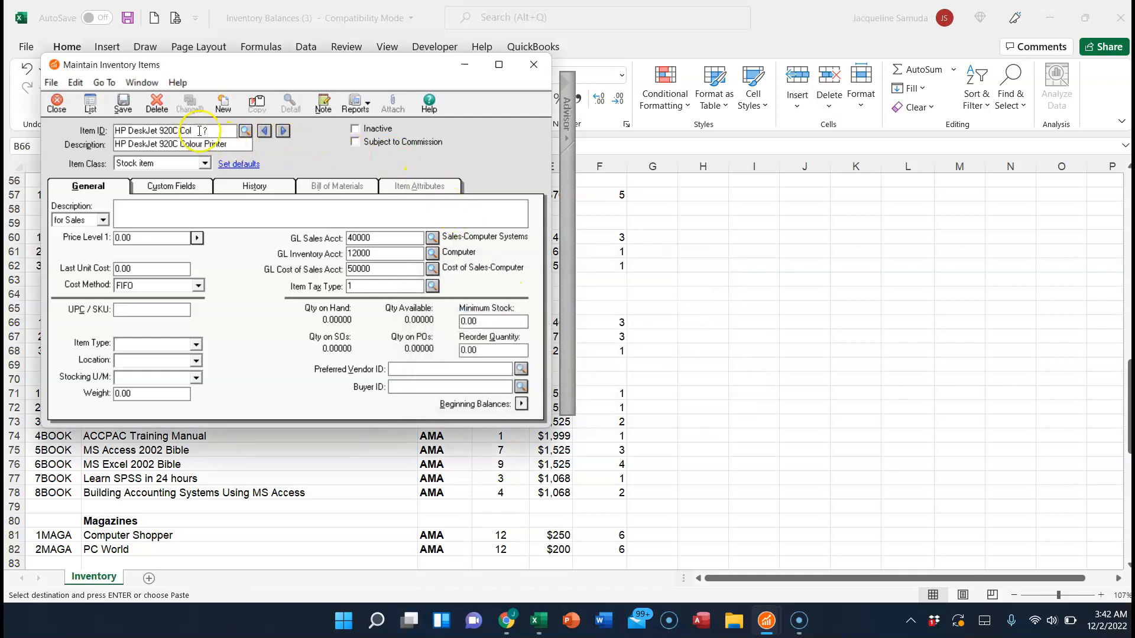
{"action": "left_click", "coordinate": [324, 105]}
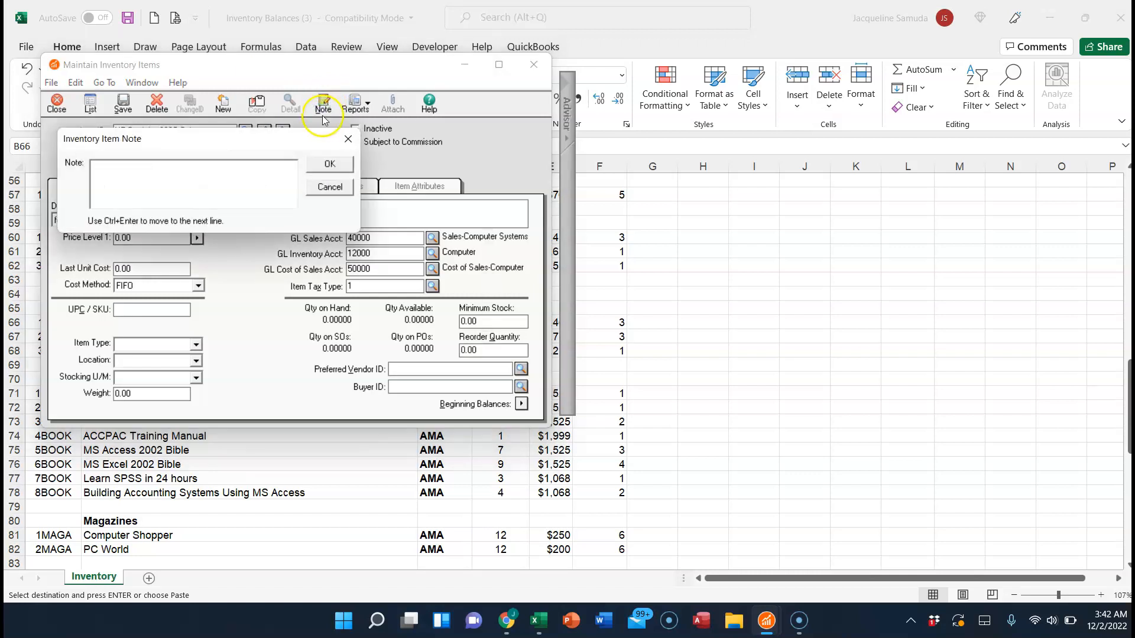
{"action": "left_click", "coordinate": [348, 139]}
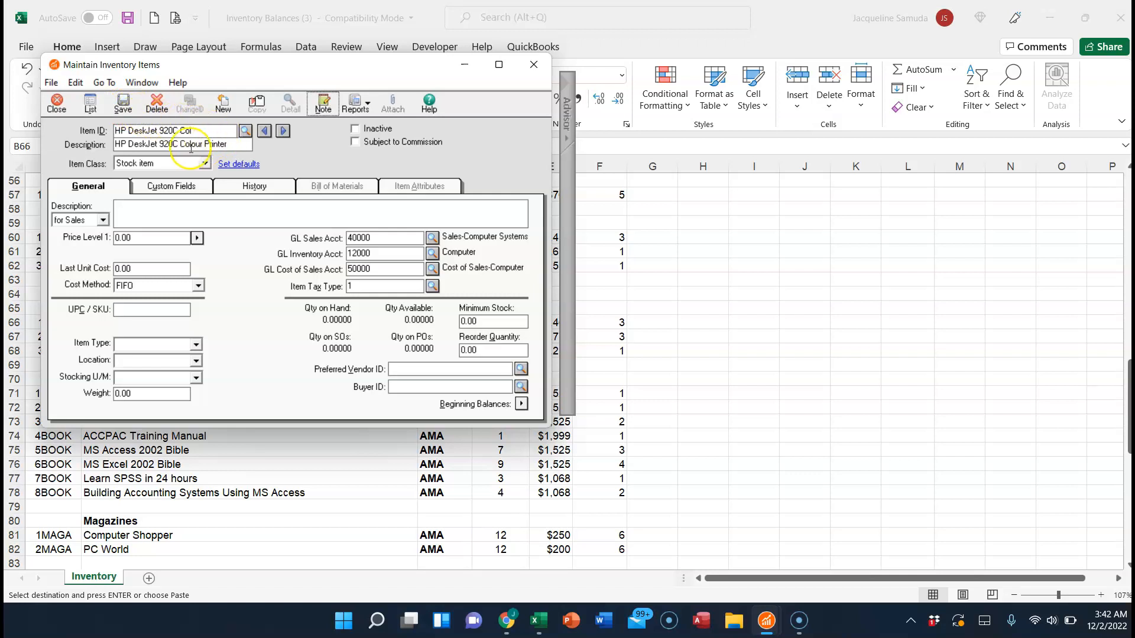
- Clear the item form and enter item ID 1PRIN with the description "HP DeskJet 920C Colour Printer"
{"action": "left_click", "coordinate": [156, 105]}
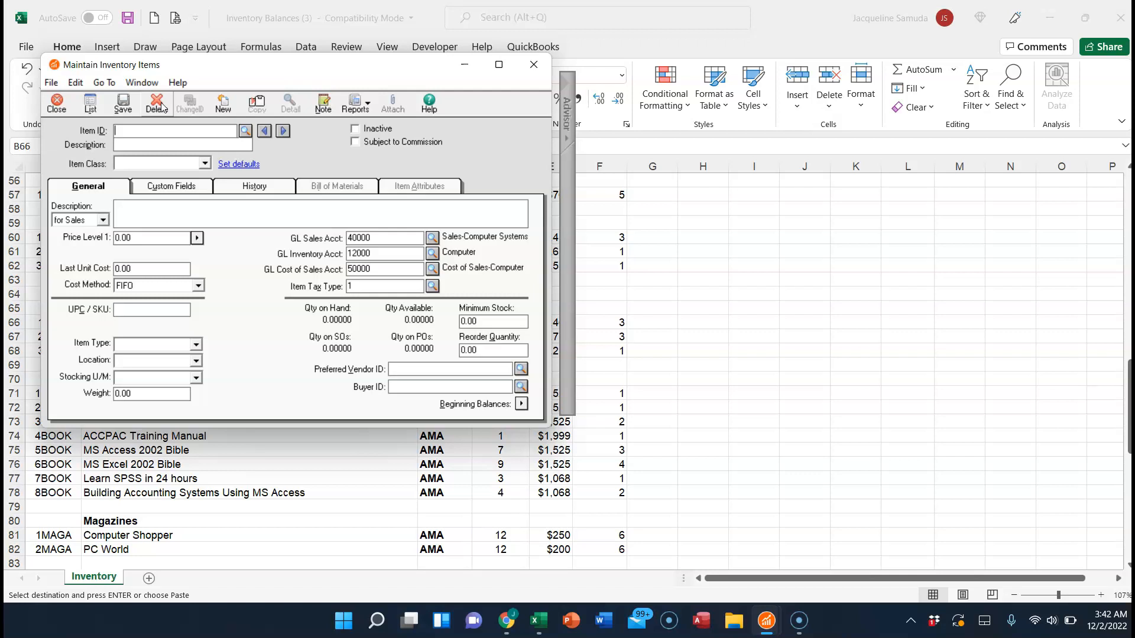
{"action": "type", "text": "1"}
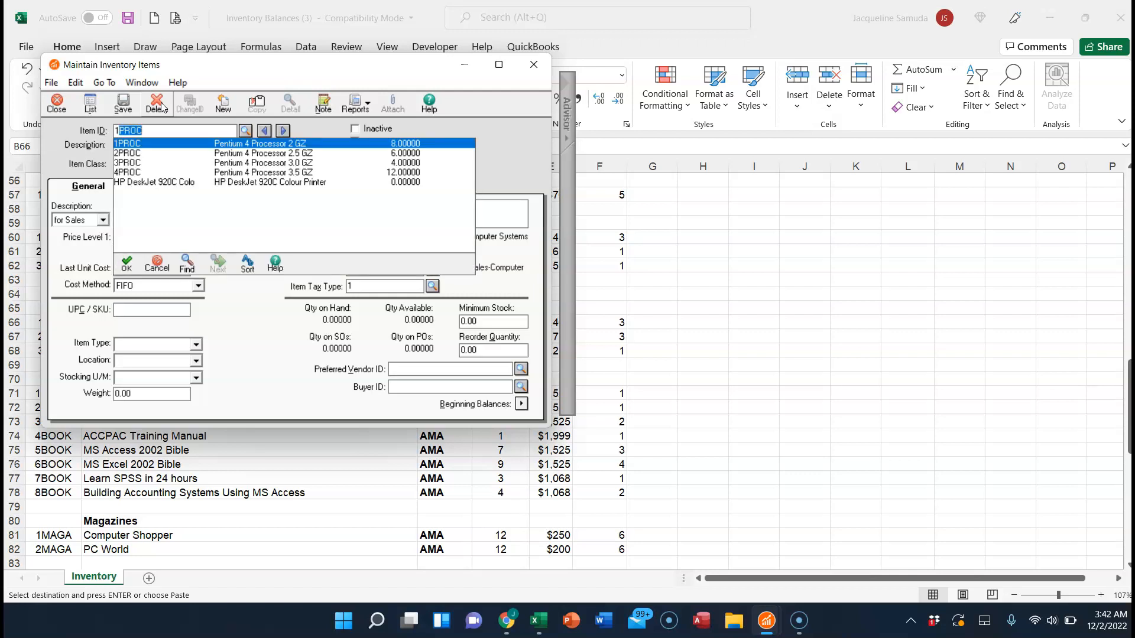
{"action": "type", "text": "PRIN"}
{"action": "key", "text": "Tab"}
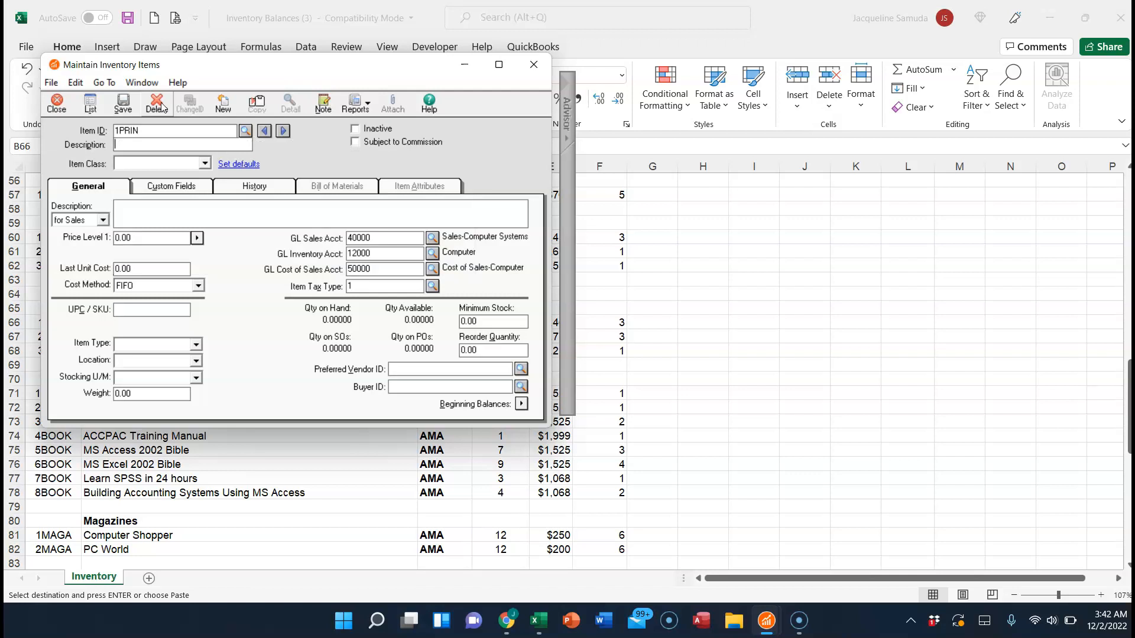
{"action": "type", "text": "HP DeskJet 920C Colour Printer"}
- Enter "HP DeskJet 920C Colour Printer" as 1PRIN's description both for sales and for purchases
{"action": "left_click", "coordinate": [148, 204]}
{"action": "type", "text": "HP DeskJet 920C Colour Printer"}
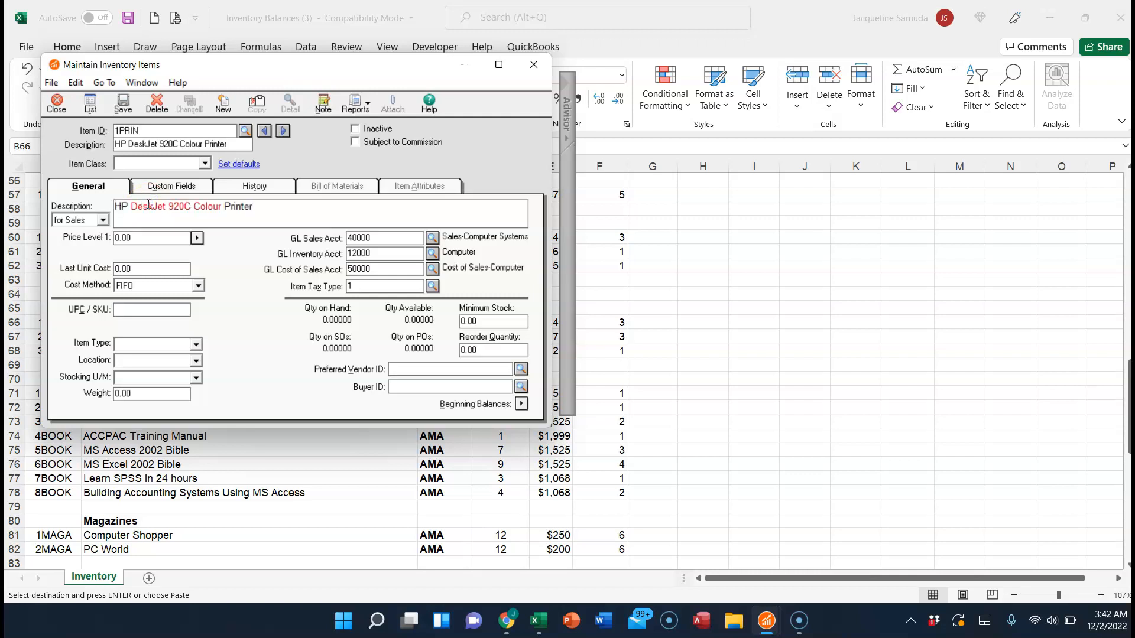
{"action": "left_click", "coordinate": [103, 219]}
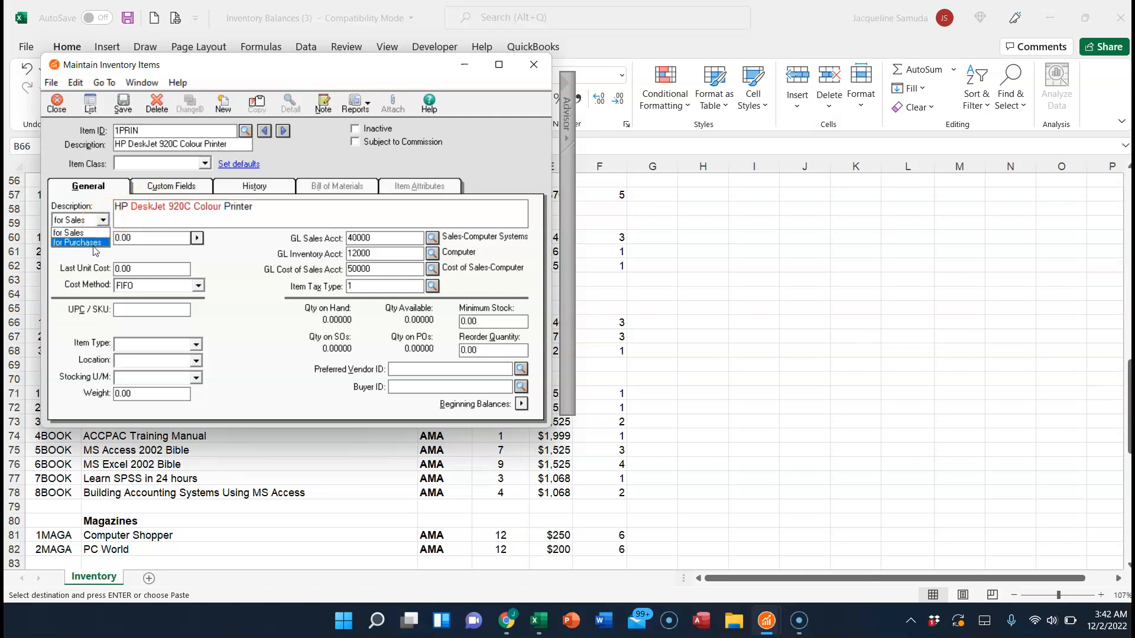
{"action": "left_click", "coordinate": [93, 242]}
{"action": "left_click", "coordinate": [123, 210]}
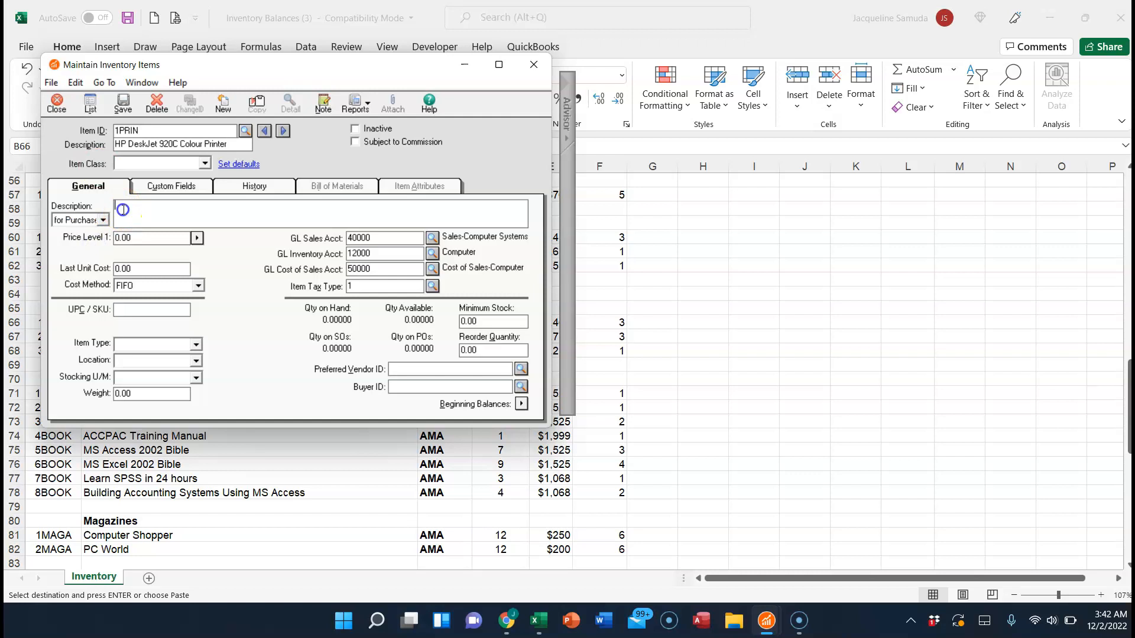
{"action": "type", "text": "HP DeskJet 920C Colour Printer"}
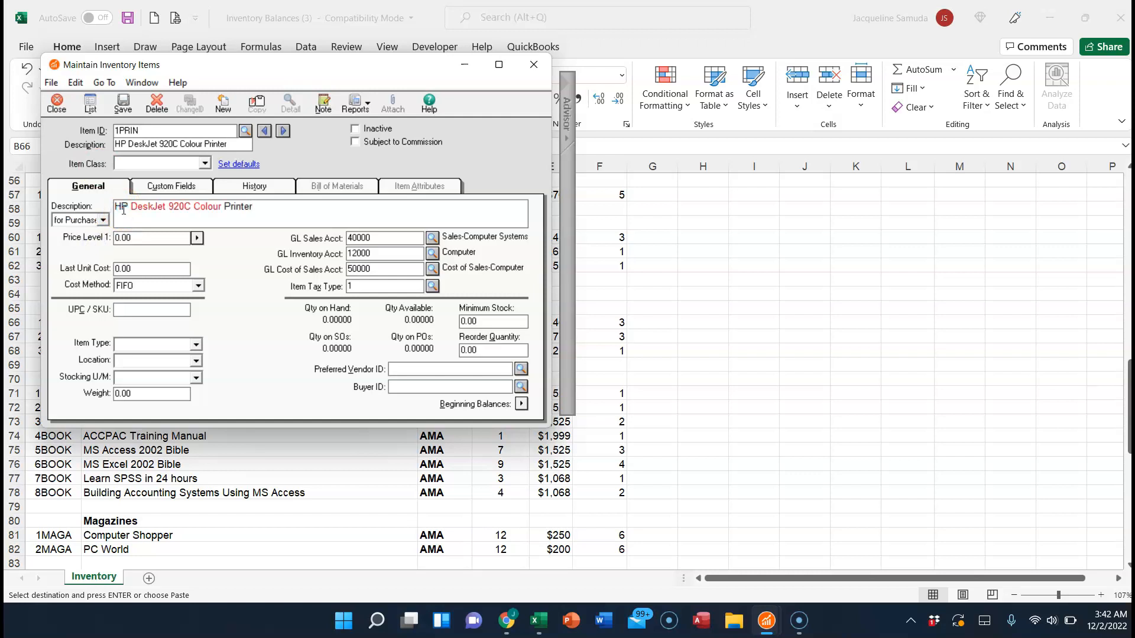
- Set 1PRIN's GL inventory account to 12100 Printers-Inventory and its GL sales account to 40400 Sales-Printers
{"action": "left_click", "coordinate": [376, 253]}
{"action": "key", "text": "BackSpace"}
{"action": "key", "text": "BackSpace"}
{"action": "type", "text": "10"}
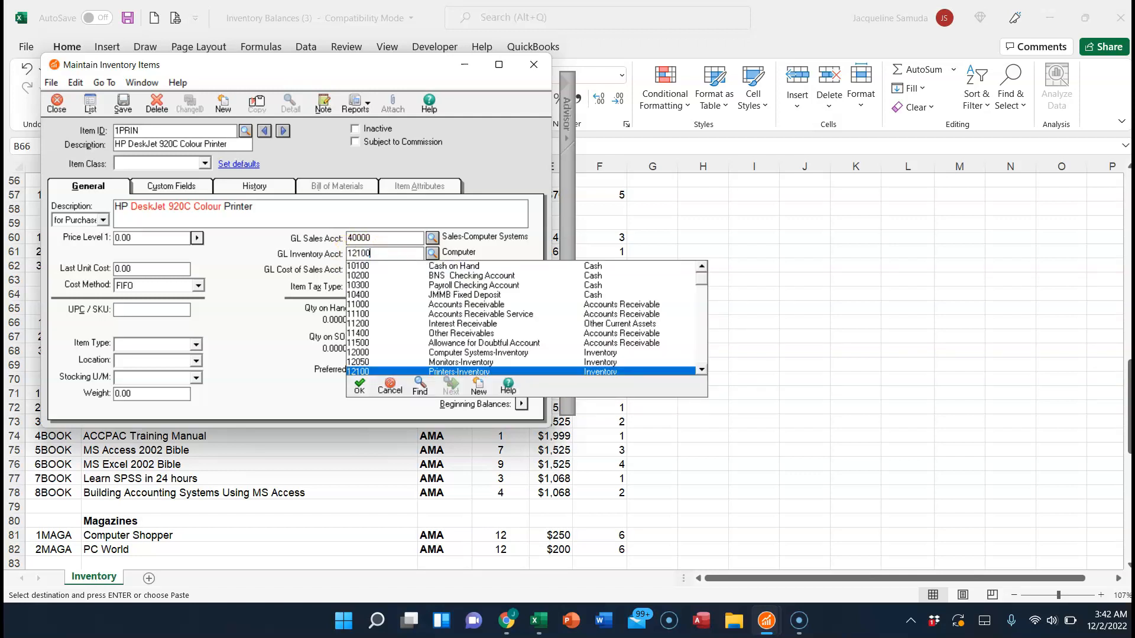
{"action": "key", "text": "Return"}
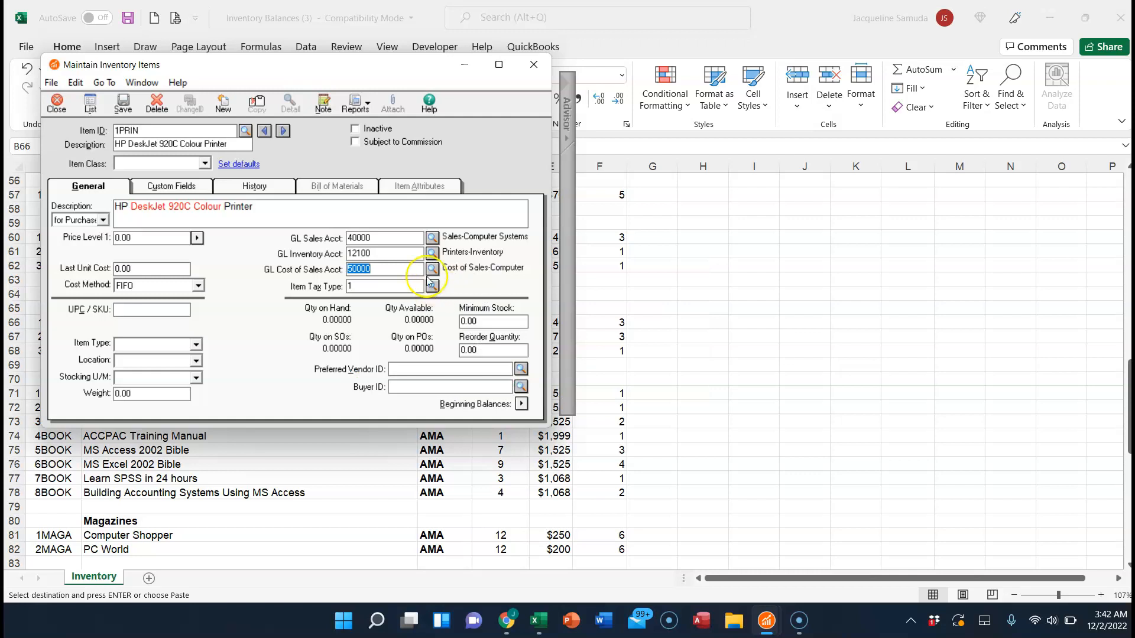
{"action": "left_click", "coordinate": [387, 238]}
{"action": "key", "text": "BackSpace"}
{"action": "key", "text": "BackSpace"}
{"action": "type", "text": "40"}
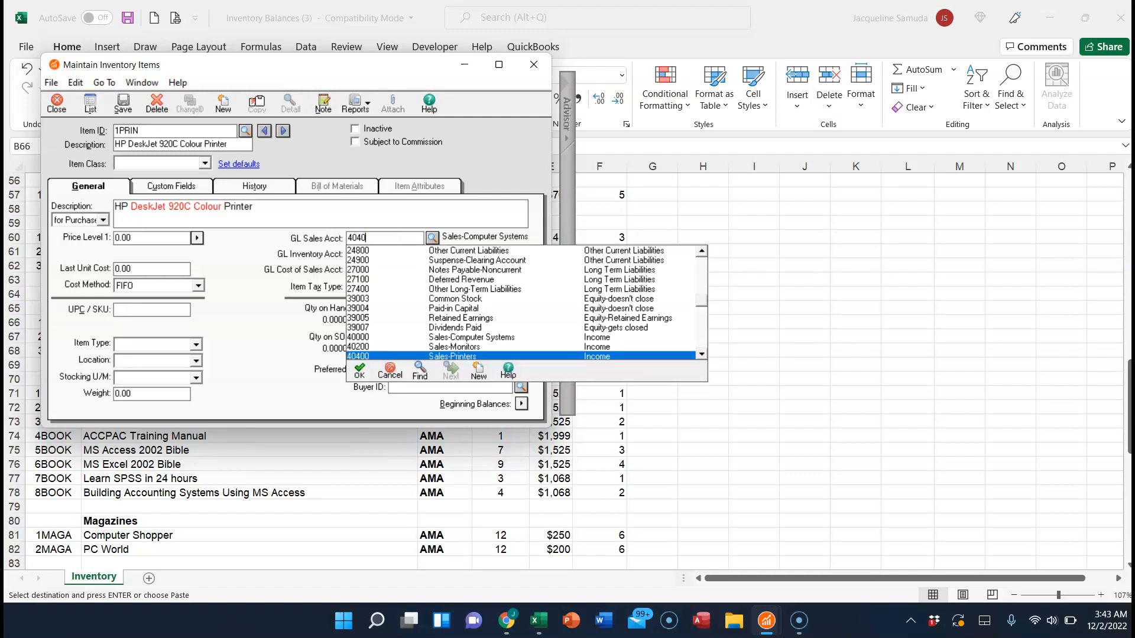
{"action": "key", "text": "Tab"}
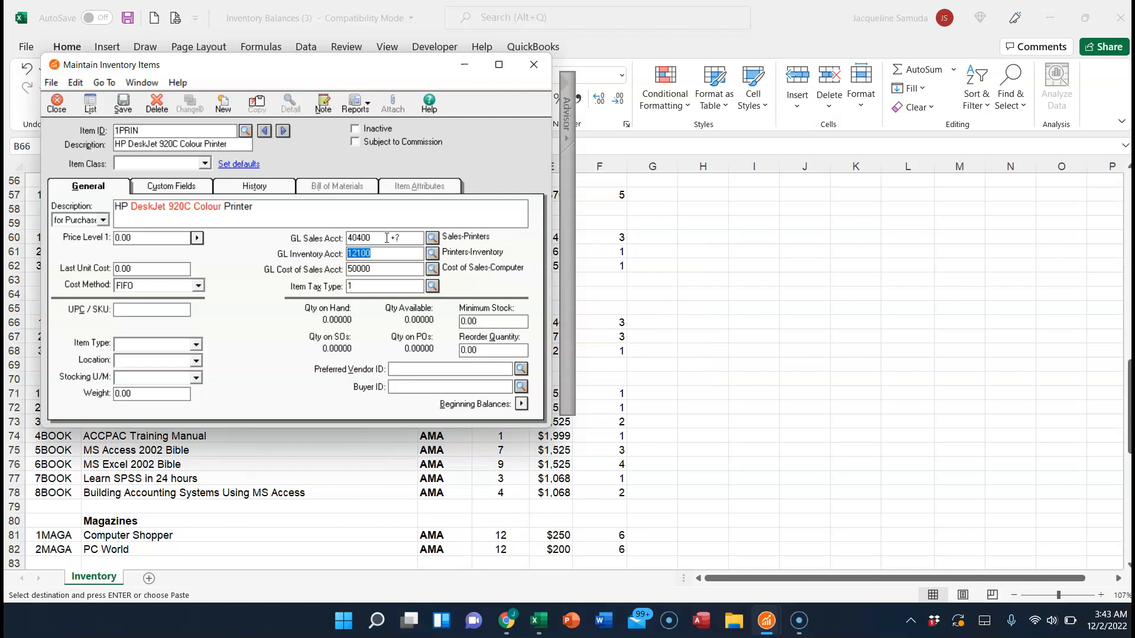
- Set 1PRIN's GL cost of sales account to 51000 Cost of Sales-Printers
{"action": "key", "text": "Tab"}
{"action": "key", "text": "Tab"}
{"action": "key", "text": "shift+Tab"}
{"action": "key", "text": "question"}
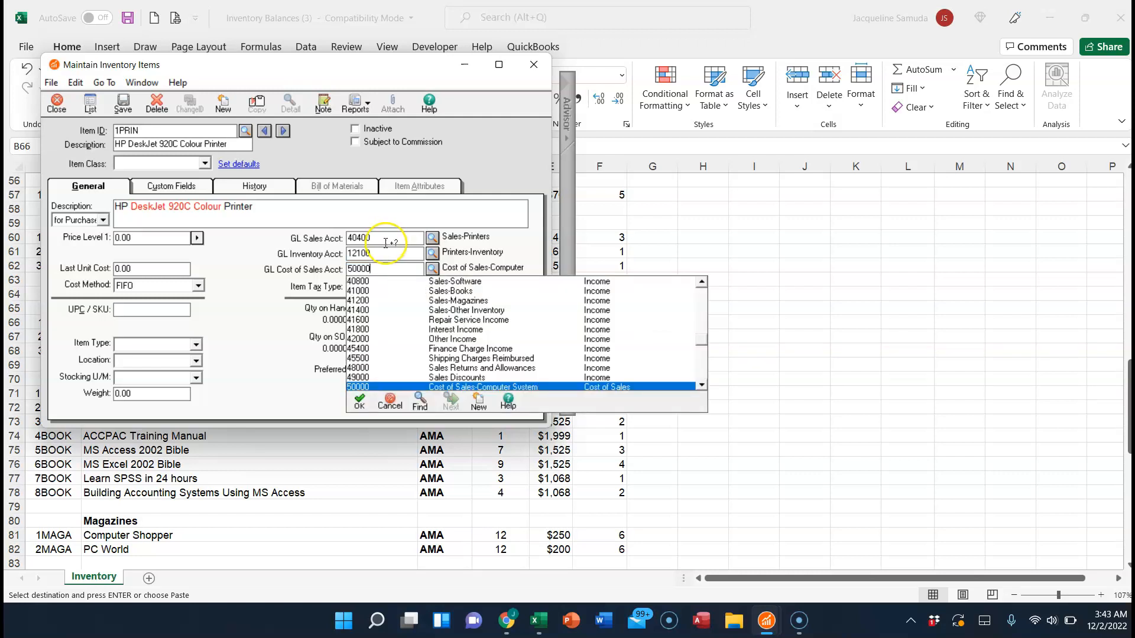
{"action": "key", "text": "BackSpace"}
{"action": "key", "text": "BackSpace"}
{"action": "key", "text": "BackSpace"}
{"action": "key", "text": "BackSpace"}
{"action": "type", "text": "1000"}
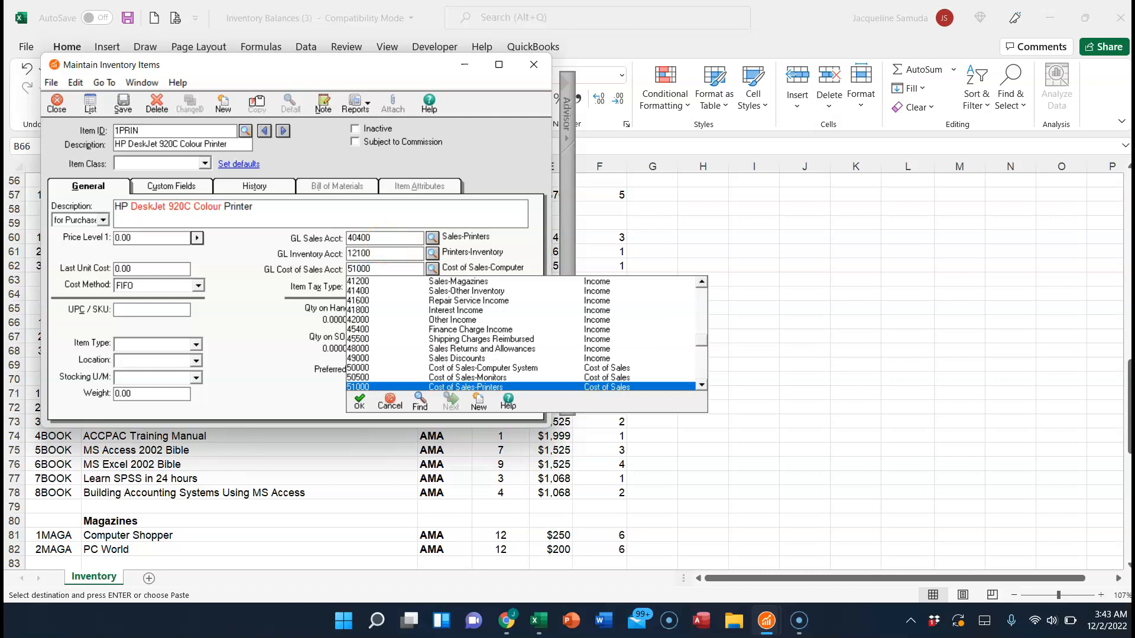
{"action": "key", "text": "Tab"}
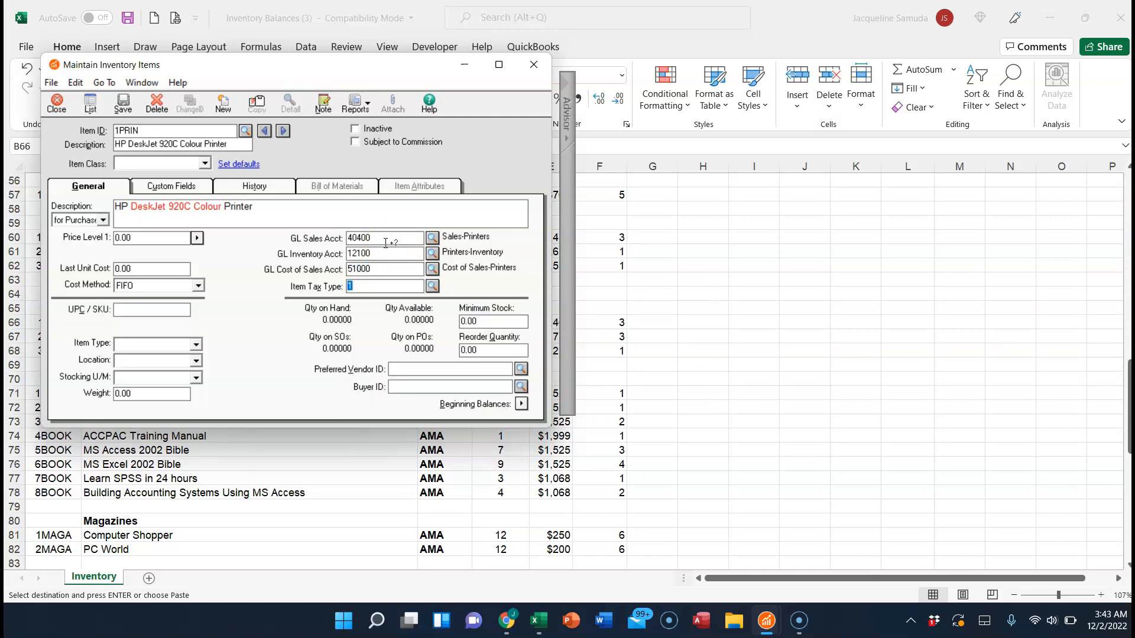
- Check the printer's row in the Excel inventory listing, keep the record open and set its minimum stock to 3
{"action": "left_click", "coordinate": [520, 325]}
{"action": "left_click_drag", "start_coordinate": [347, 68], "coordinate": [452, 375]}
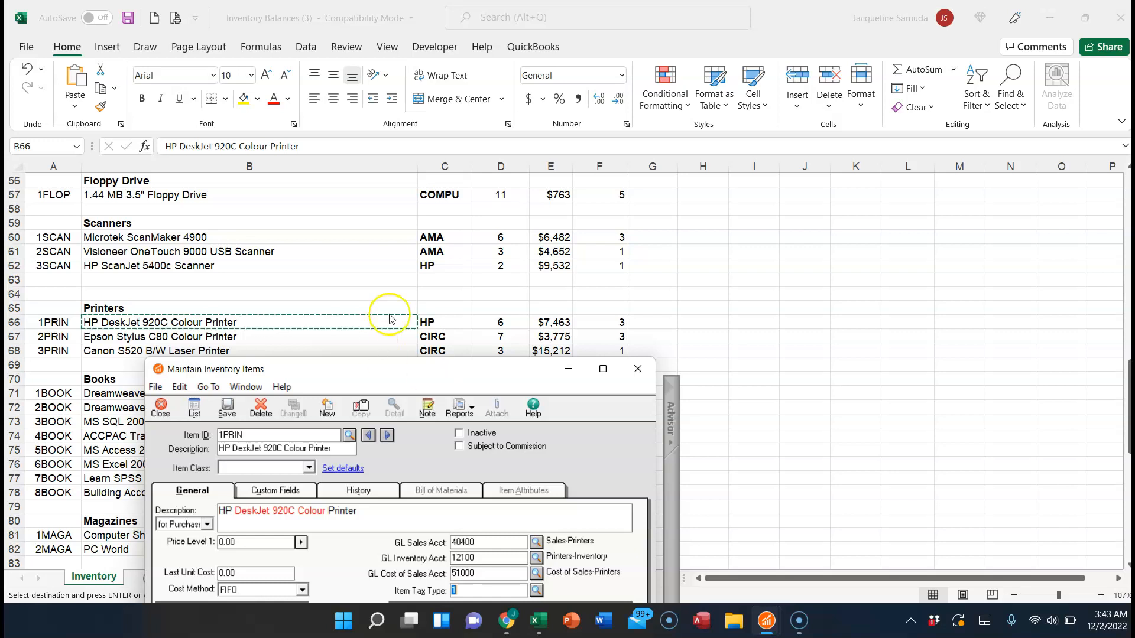
{"action": "key", "text": "Escape"}
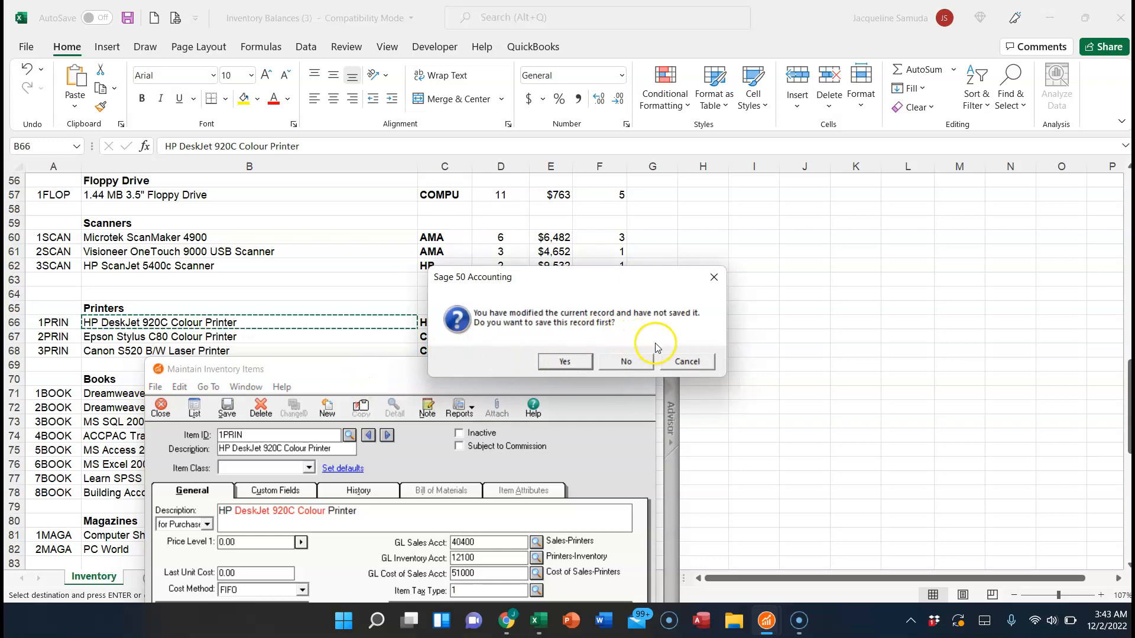
{"action": "left_click", "coordinate": [687, 361]}
{"action": "left_click_drag", "start_coordinate": [416, 369], "coordinate": [420, 198]}
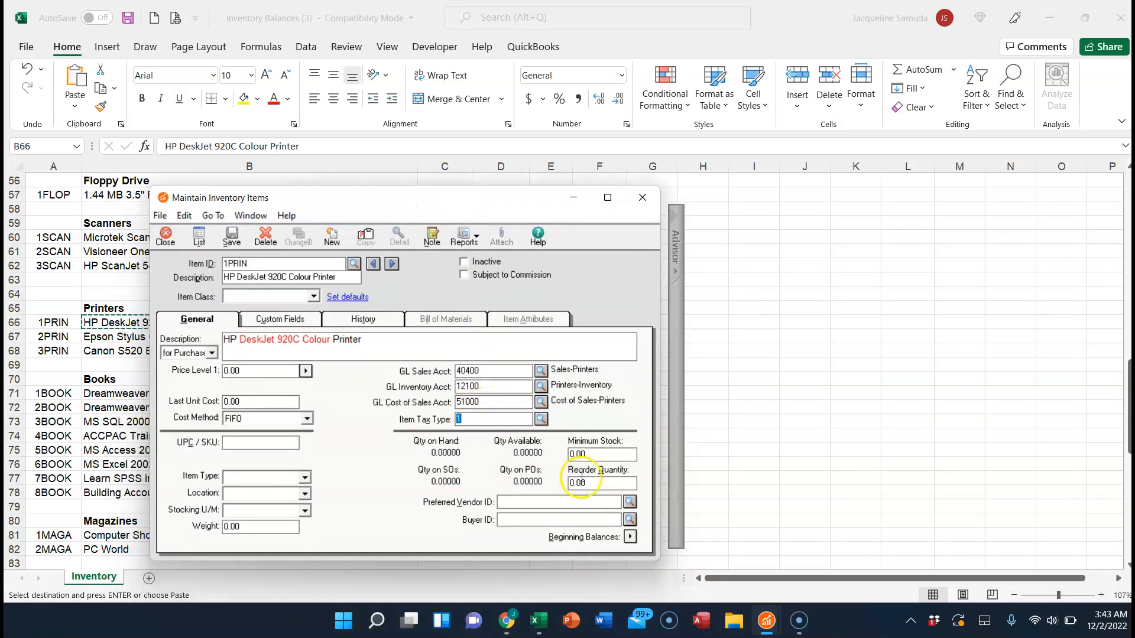
{"action": "left_click", "coordinate": [587, 453]}
- Set 1PRIN's item class to Stock item and save the record when opening the inventory beginning balances
{"action": "left_click", "coordinate": [314, 297]}
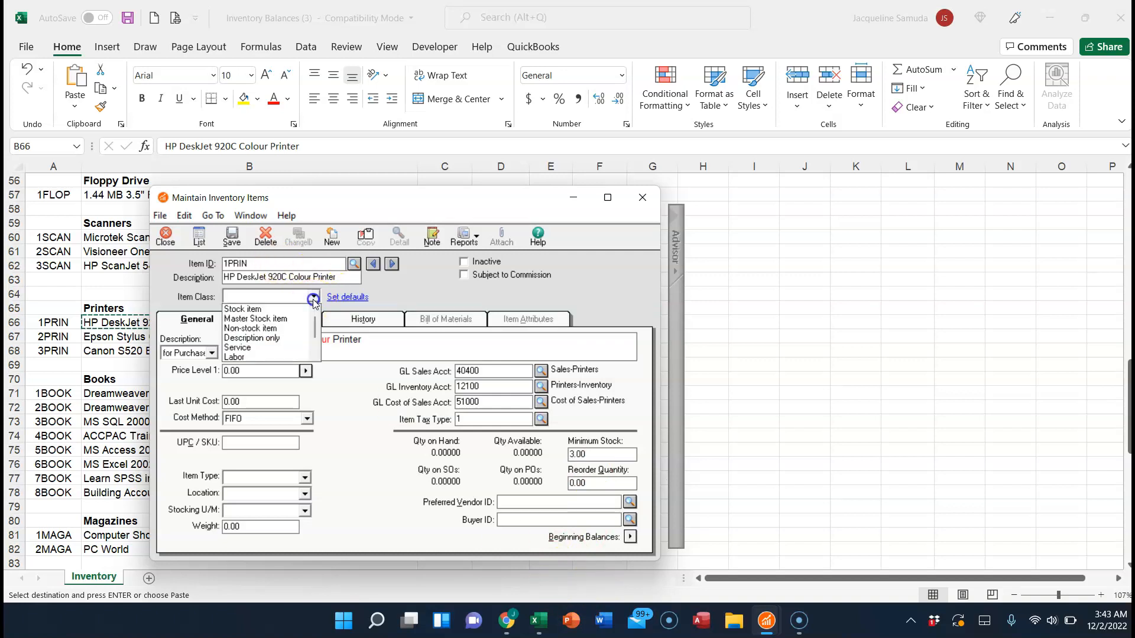
{"action": "left_click", "coordinate": [285, 307]}
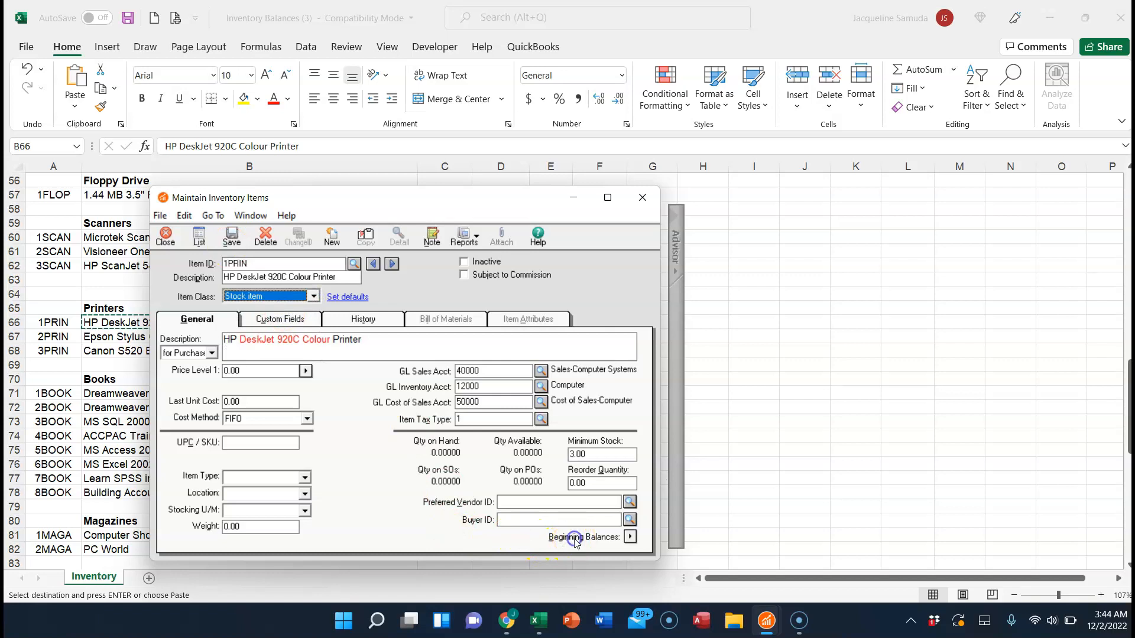
{"action": "left_click", "coordinate": [630, 537]}
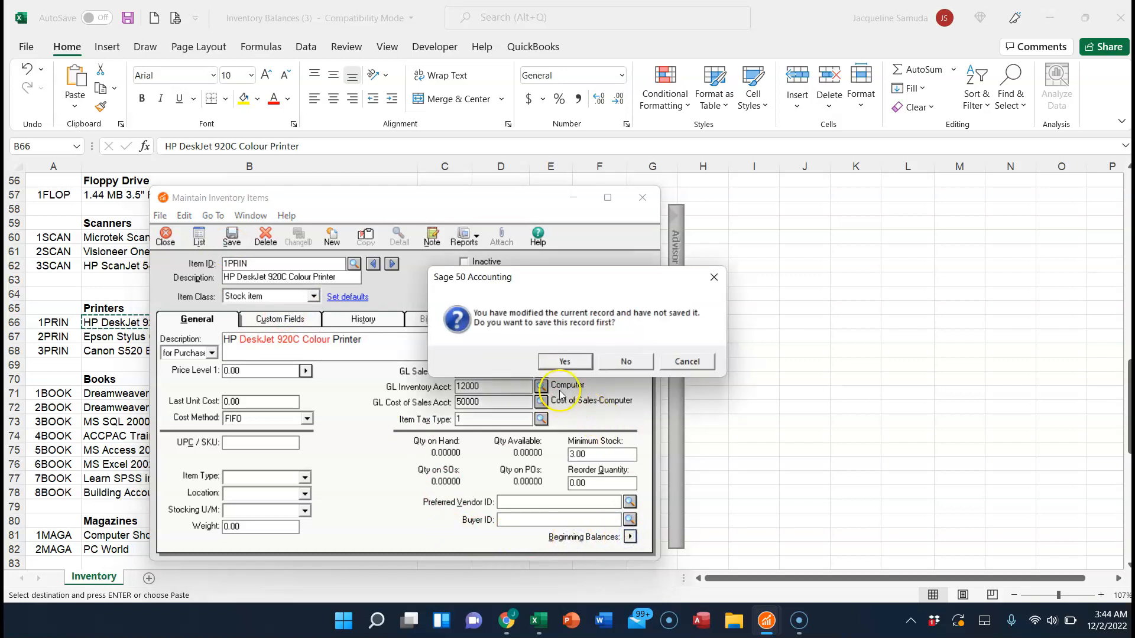
{"action": "left_click", "coordinate": [563, 359]}
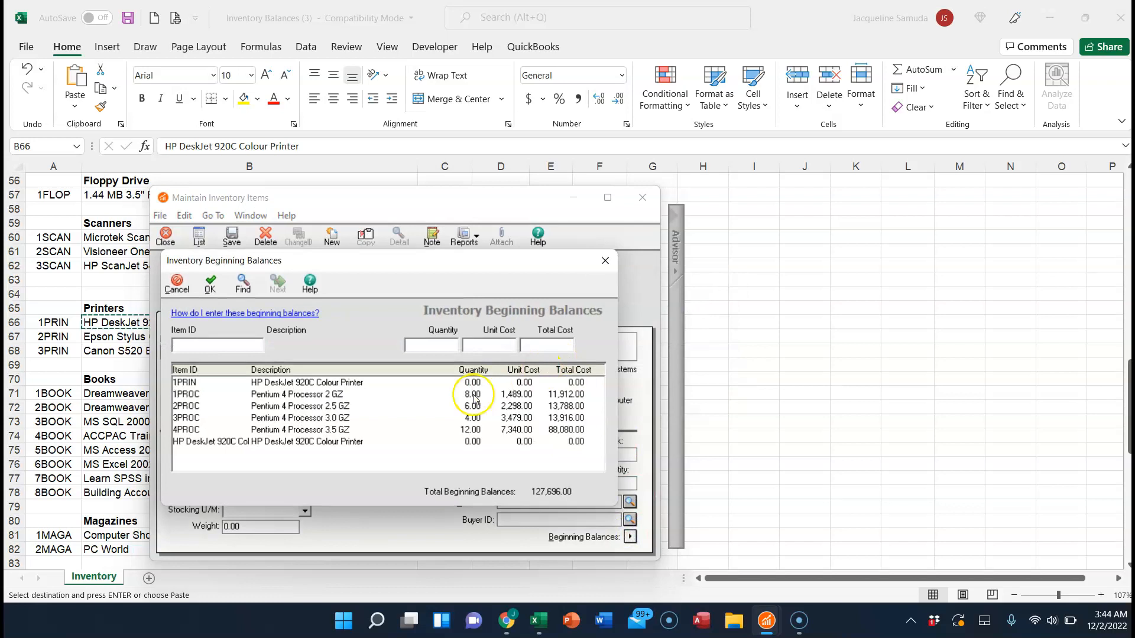
- Enter 1PRIN's beginning balance with a quantity of 6 and a unit cost of 7,463.00, and accept it
{"action": "left_click", "coordinate": [192, 382]}
{"action": "left_click", "coordinate": [441, 344]}
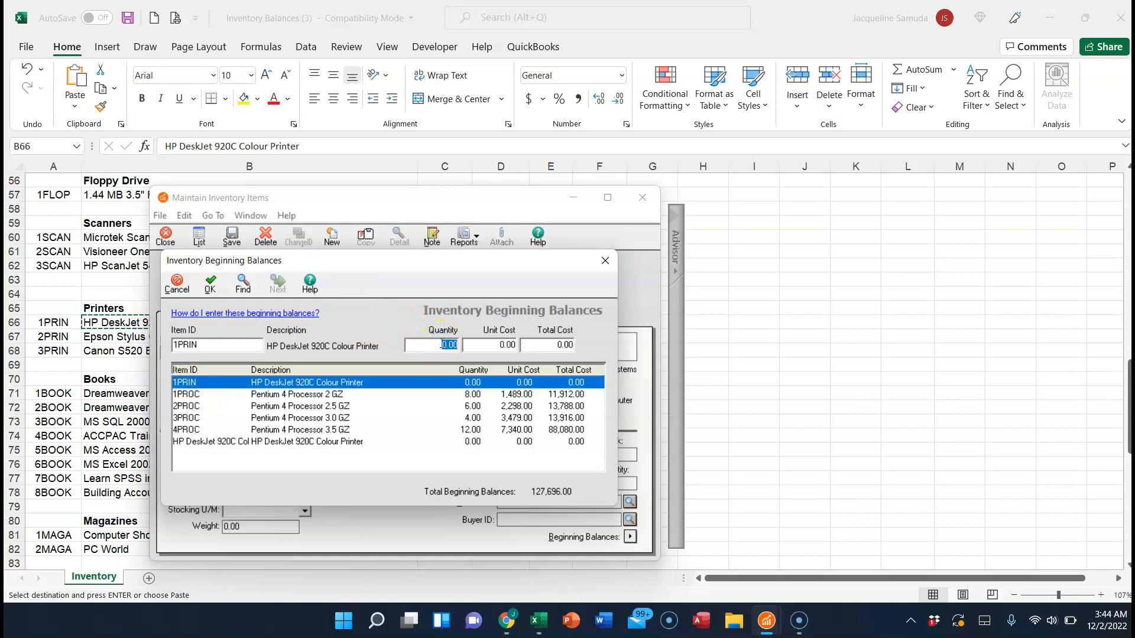
{"action": "type", "text": "6"}
{"action": "left_click", "coordinate": [511, 344]}
{"action": "type", "text": "7"}
{"action": "key", "text": "Tab"}
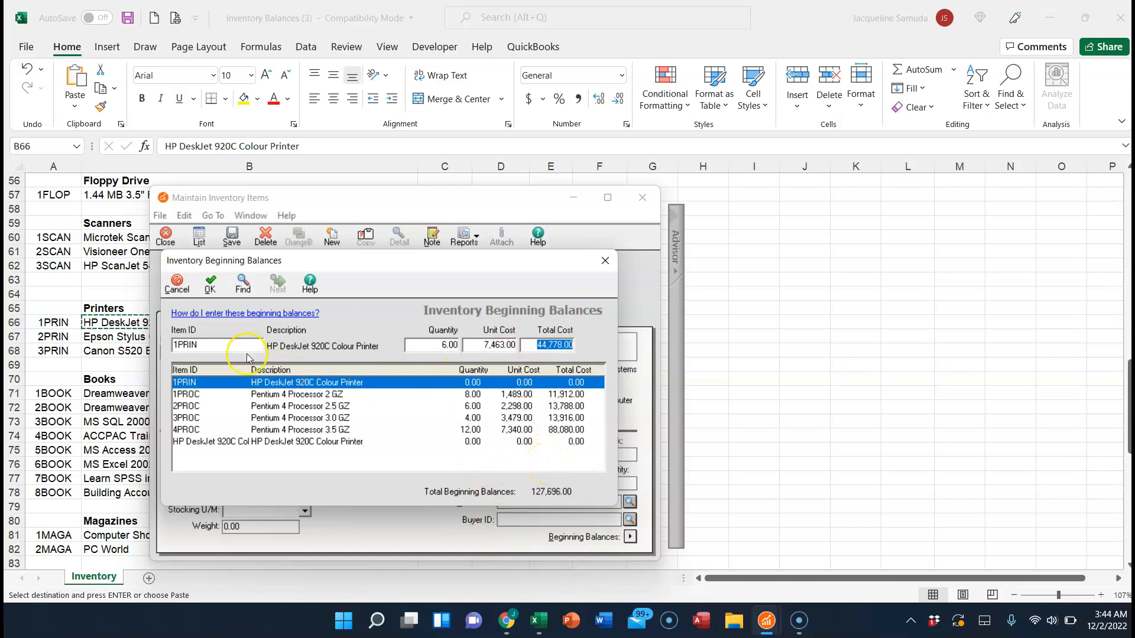
{"action": "left_click", "coordinate": [216, 293]}
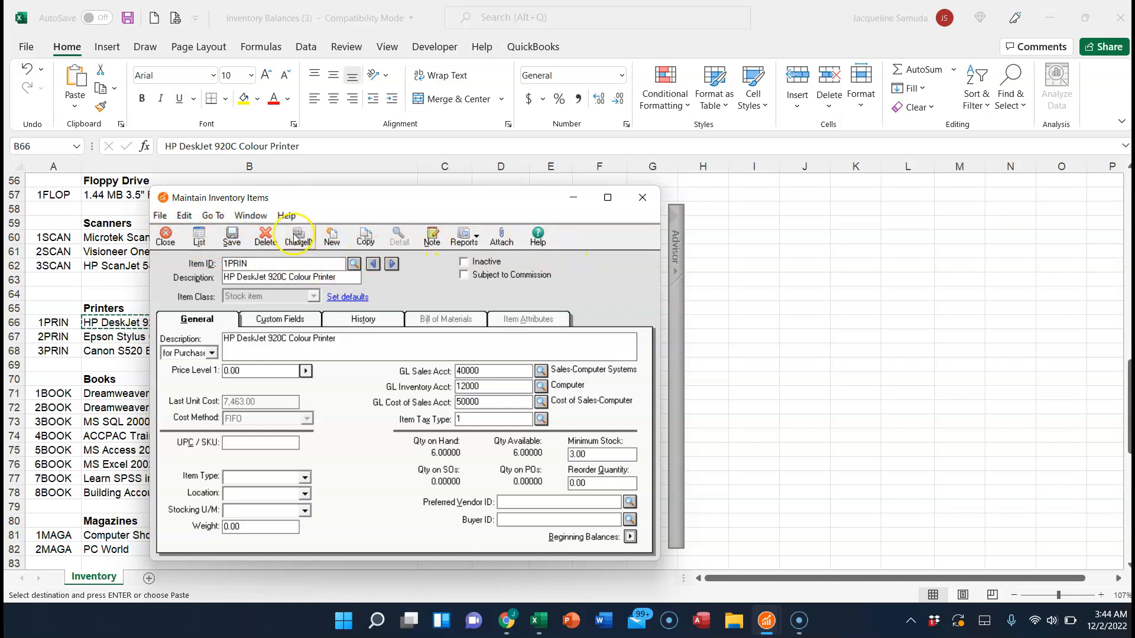
- Delete the duplicate inventory record with the item ID HP DeskJet 920C Colo, check the item list and close the item window
{"action": "left_click", "coordinate": [354, 264]}
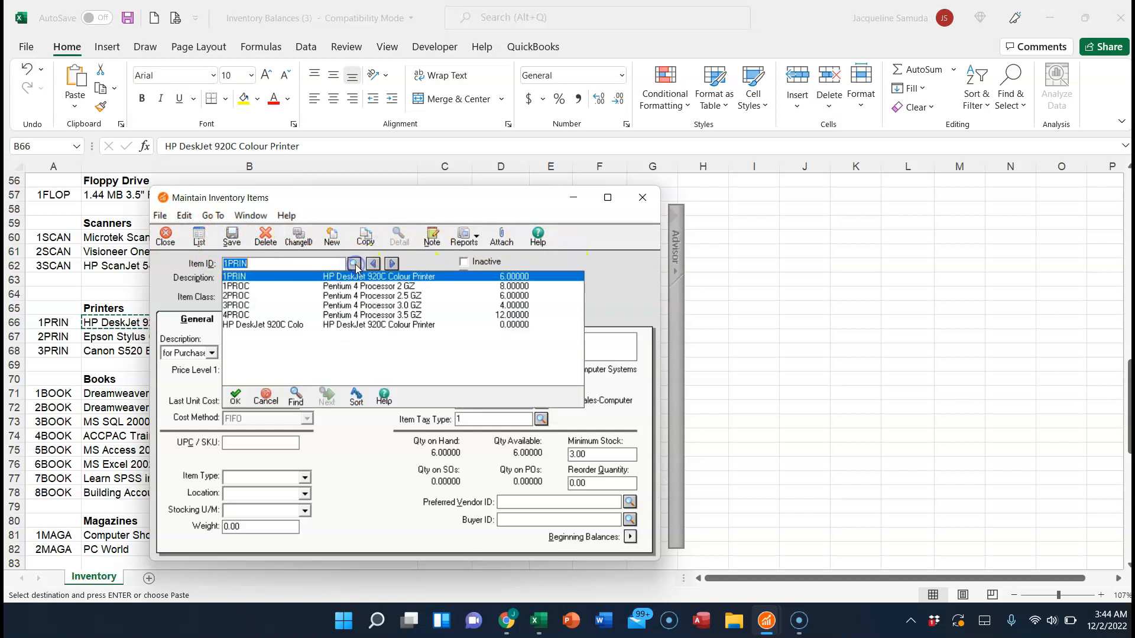
{"action": "double_click", "coordinate": [285, 325]}
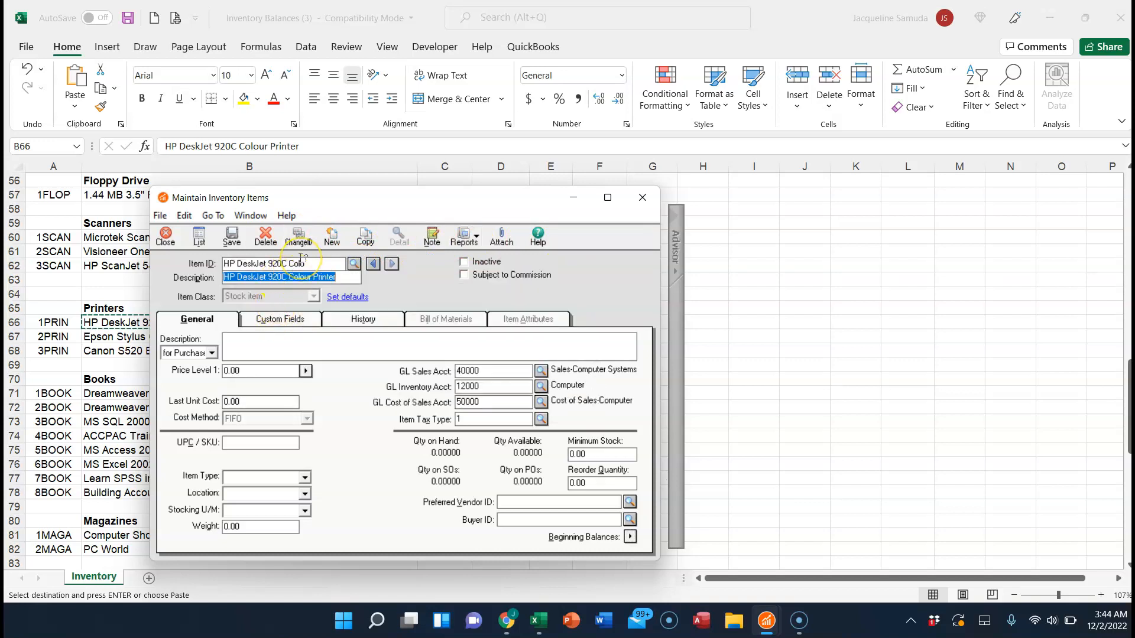
{"action": "left_click", "coordinate": [268, 235]}
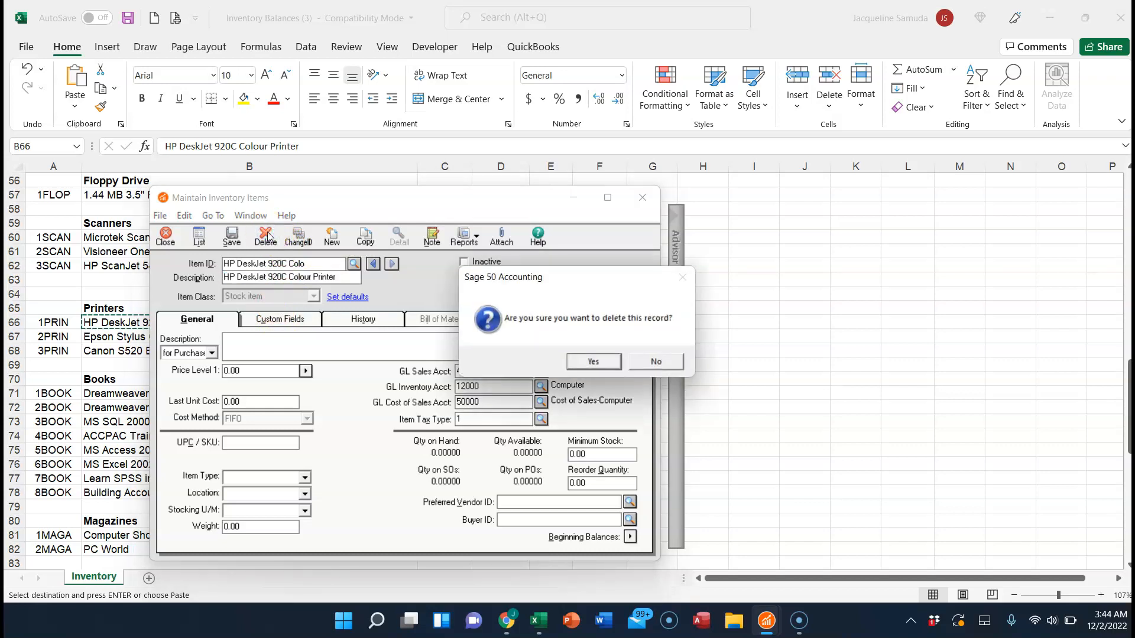
{"action": "left_click", "coordinate": [600, 358]}
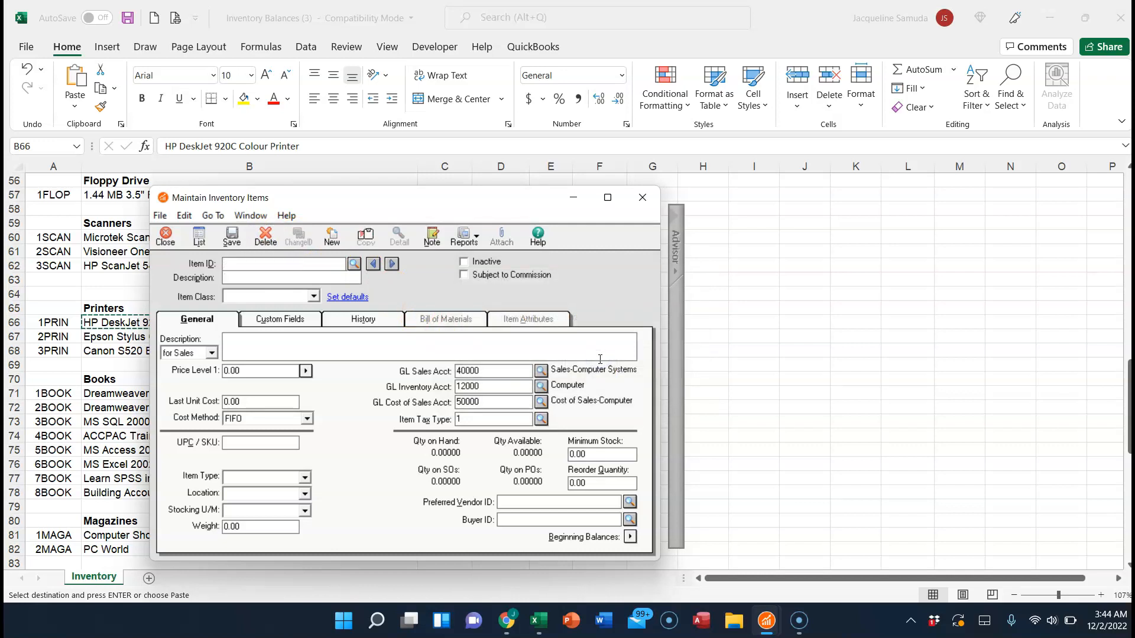
{"action": "left_click", "coordinate": [354, 264]}
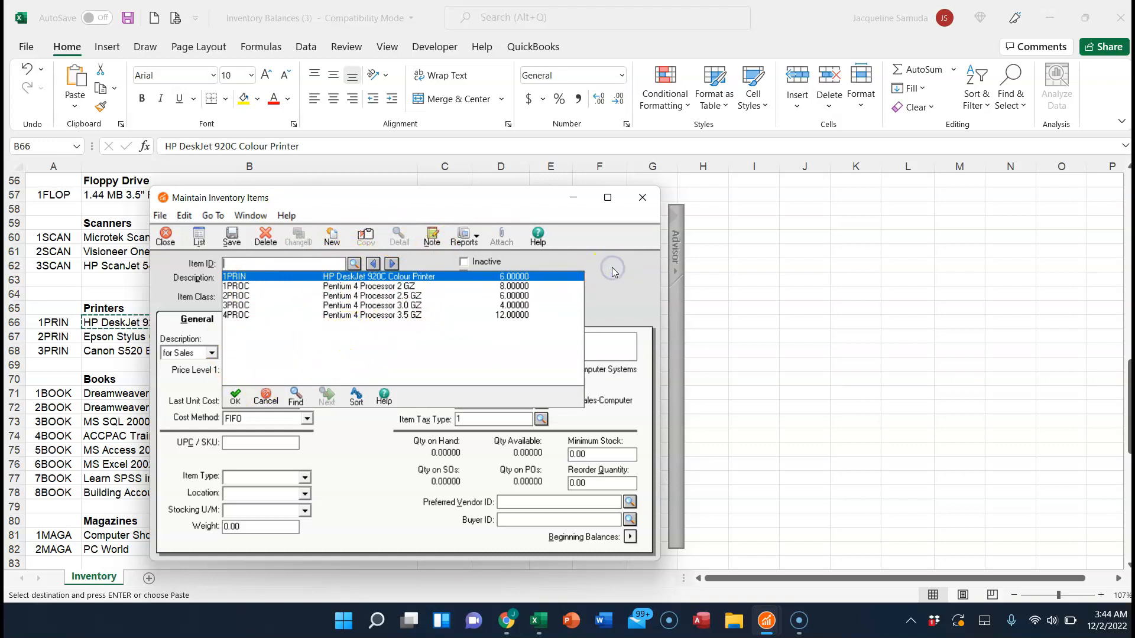
{"action": "left_click", "coordinate": [642, 198]}
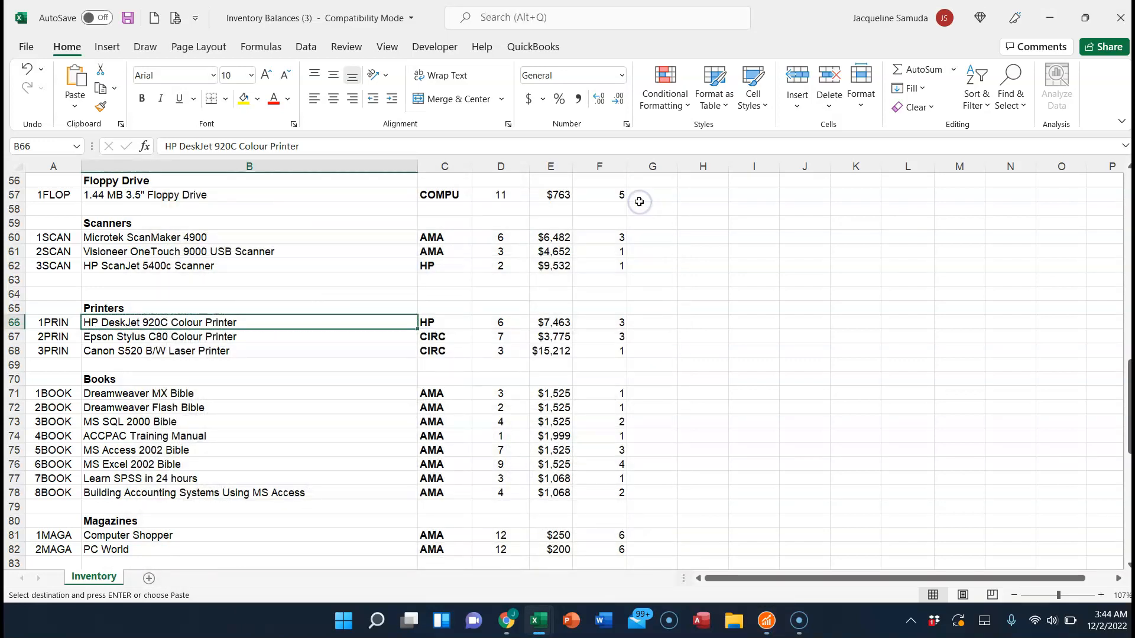
{"action": "key", "text": "Escape"}
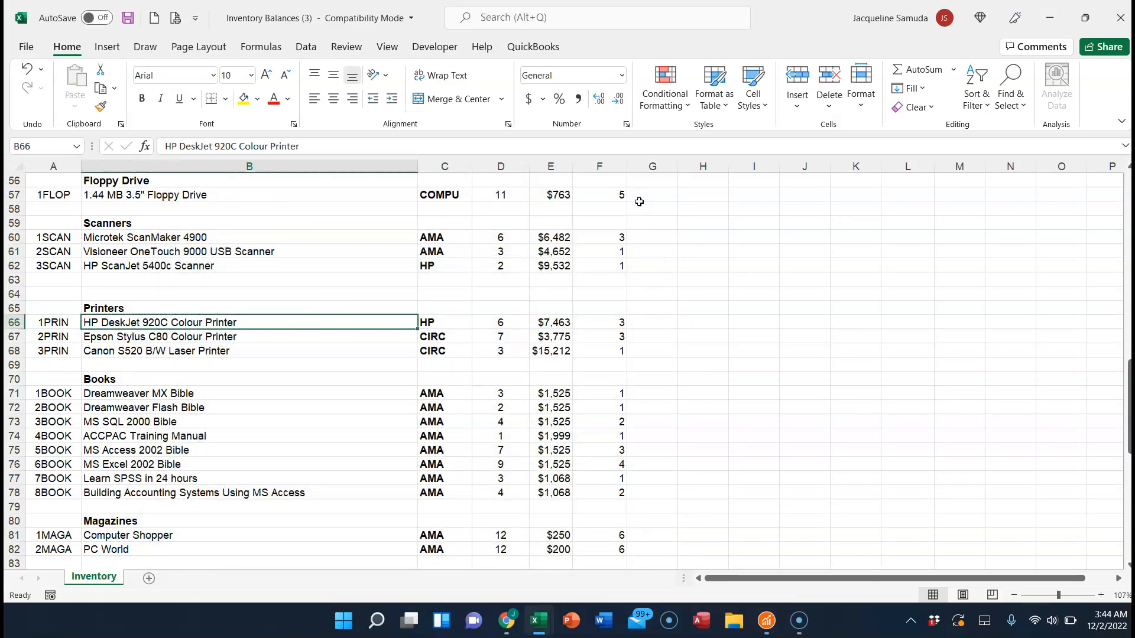
{"action": "left_click", "coordinate": [675, 363]}
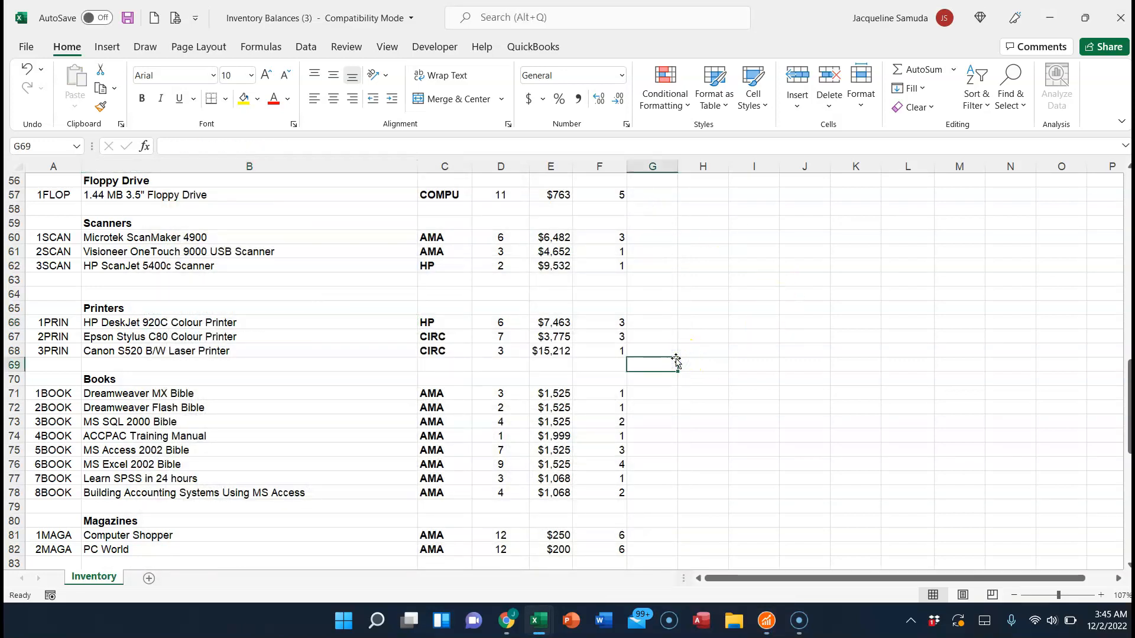
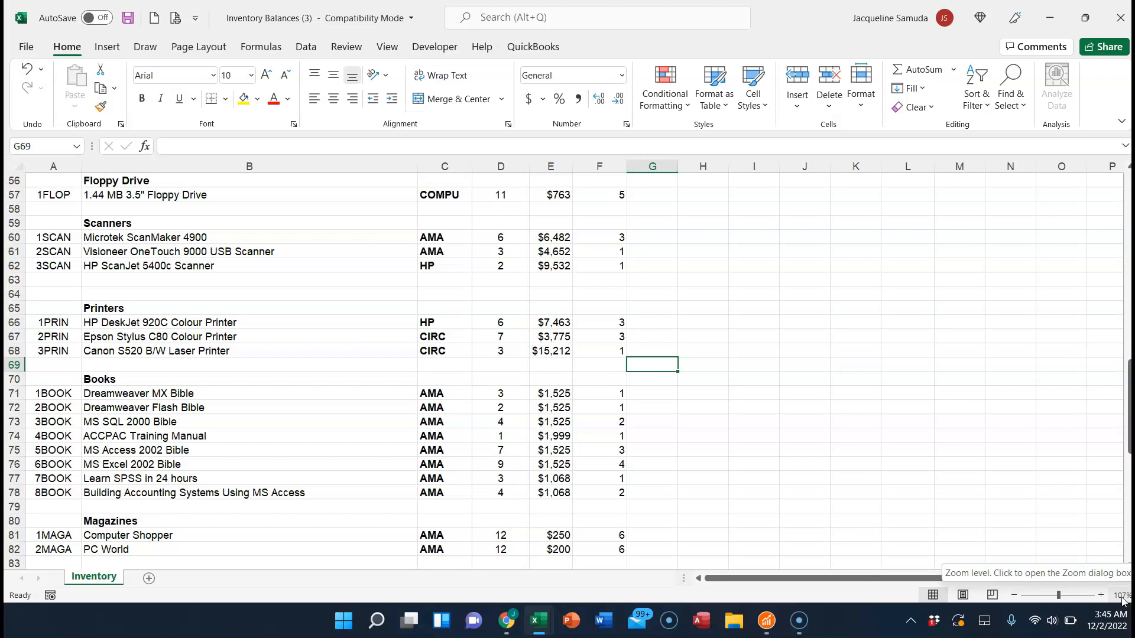
- Return to Sage 50 and start a new inventory item with the item class Description only
{"action": "left_click", "coordinate": [771, 621]}
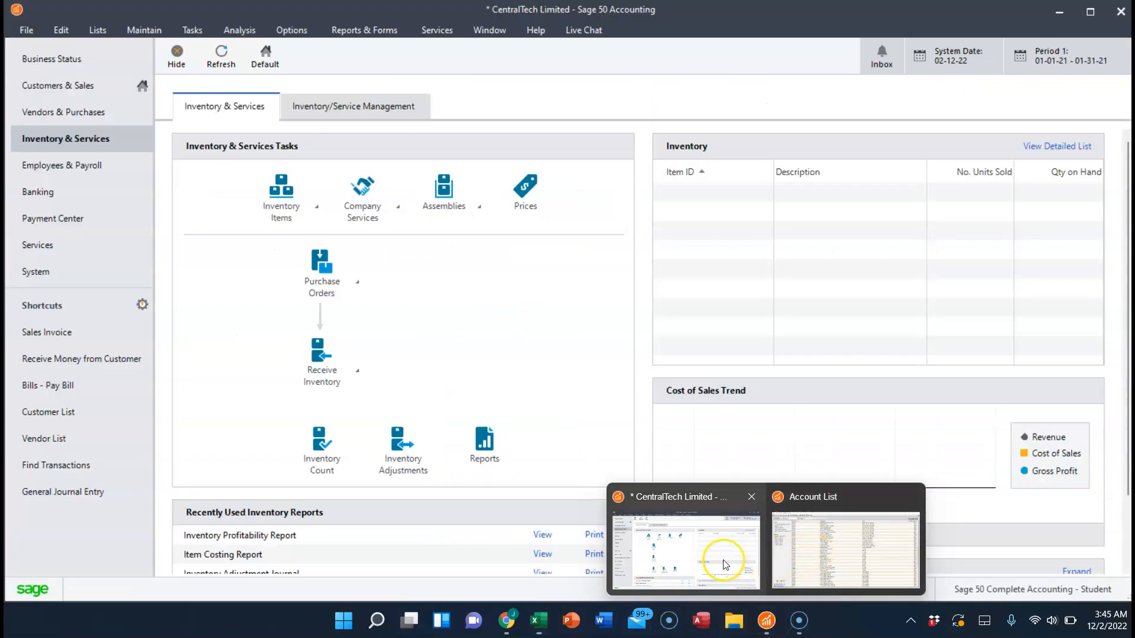
{"action": "left_click", "coordinate": [725, 564]}
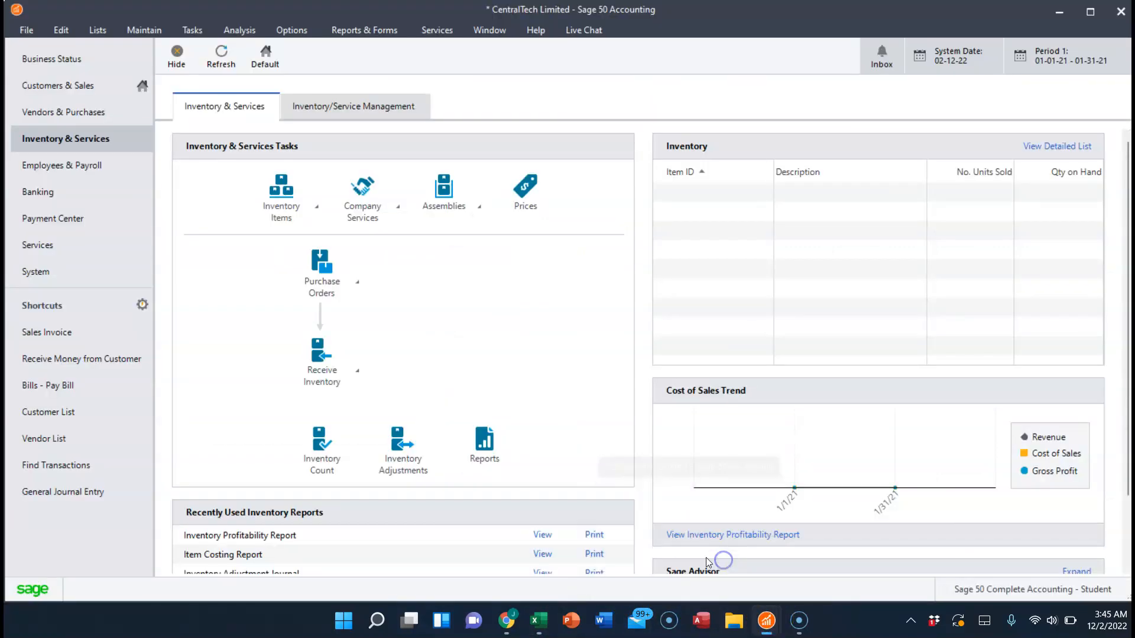
{"action": "left_click", "coordinate": [281, 188]}
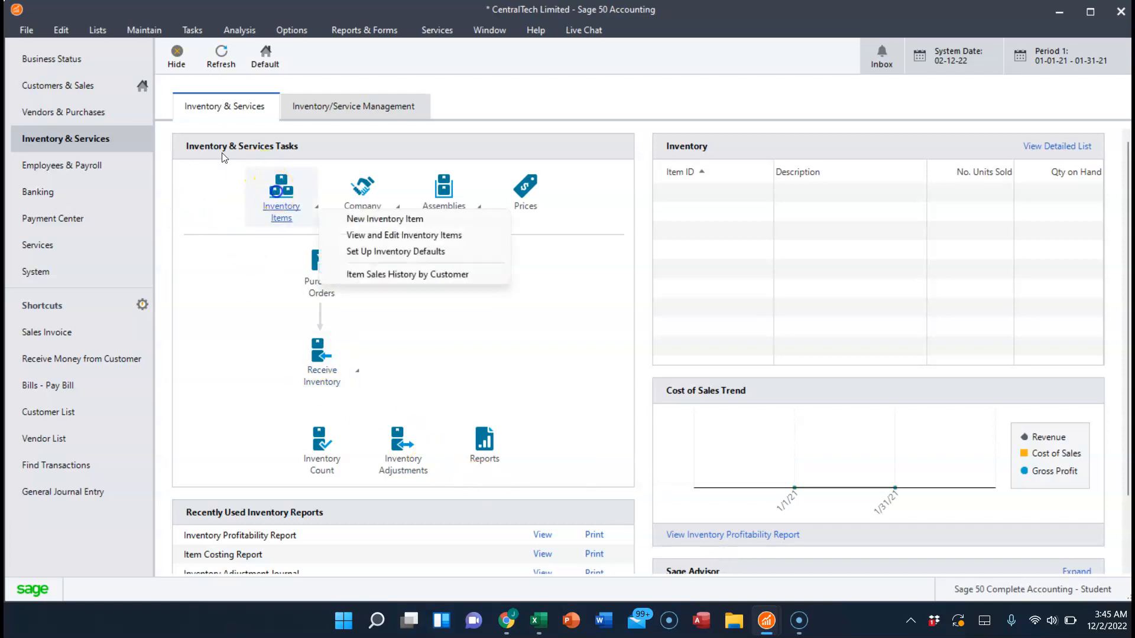
{"action": "left_click", "coordinate": [380, 219]}
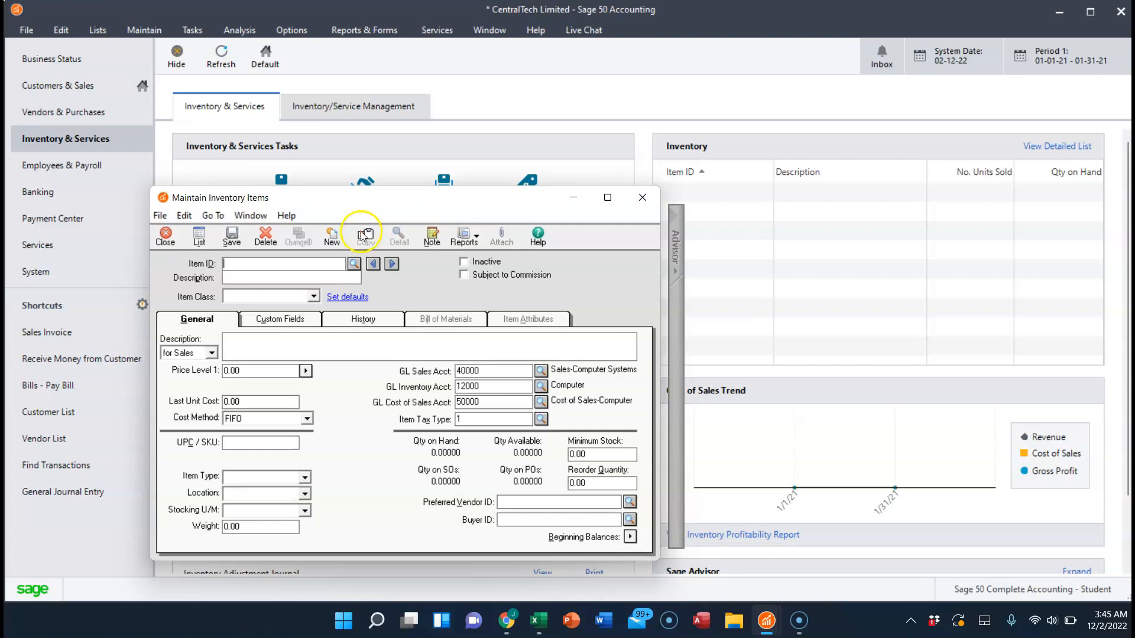
{"action": "left_click", "coordinate": [314, 297]}
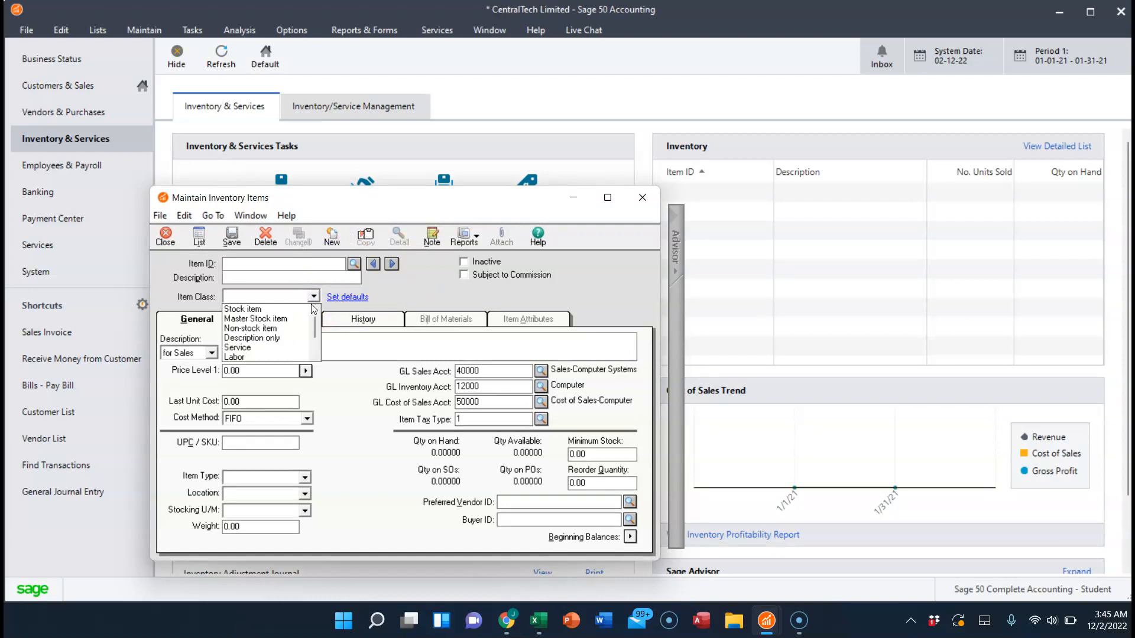
{"action": "left_click", "coordinate": [269, 341]}
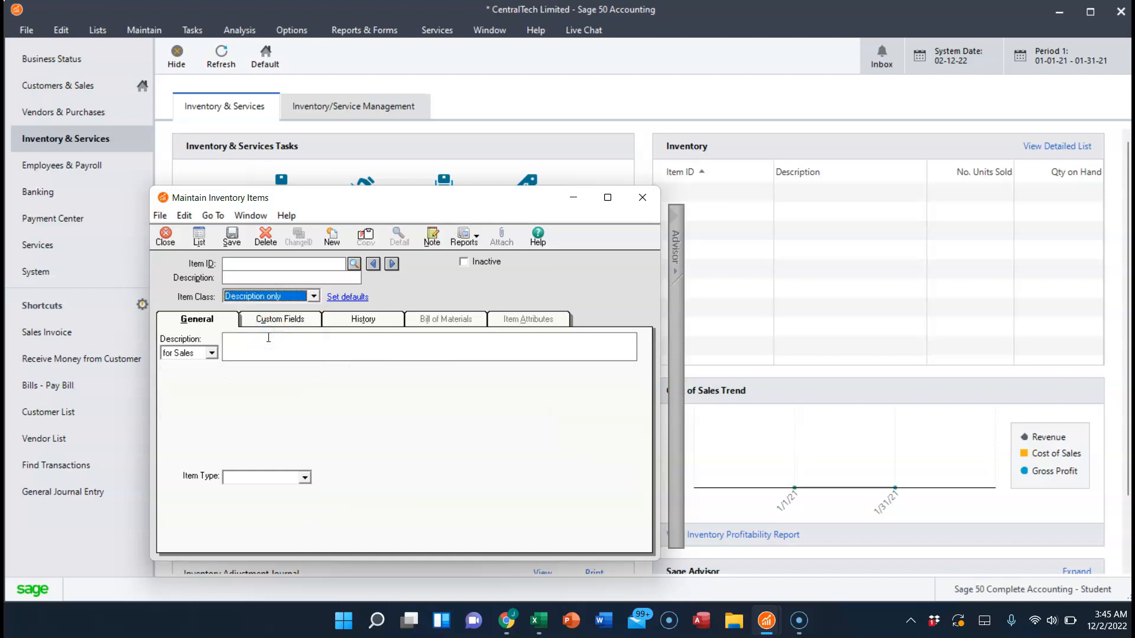
{"action": "left_click", "coordinate": [236, 264]}
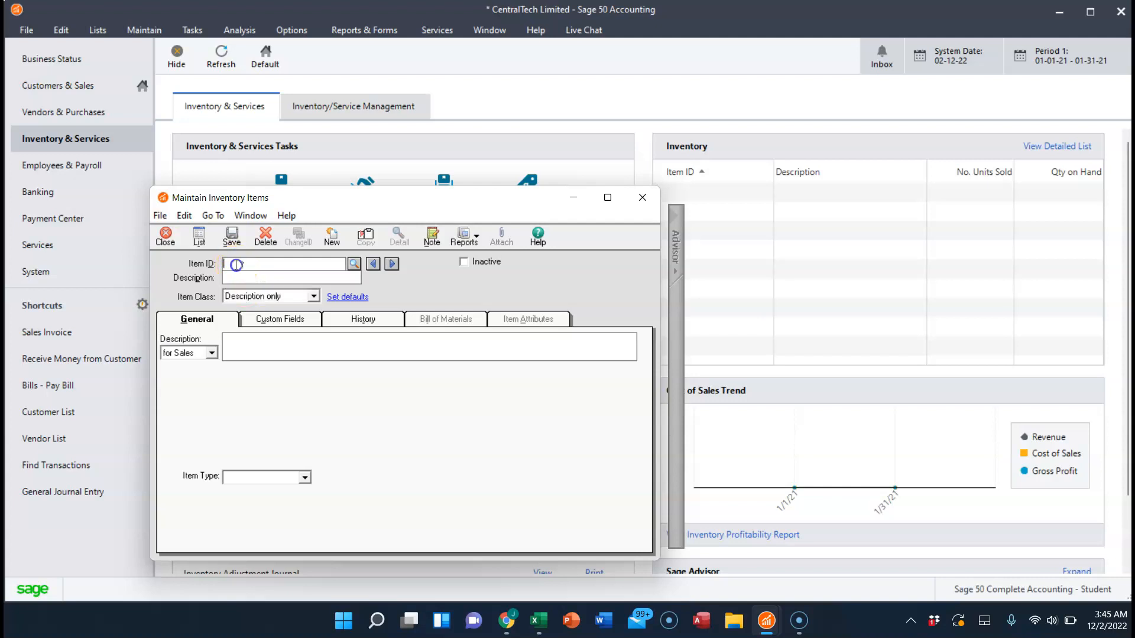
- Switch to the Inventory Balances workbook in Excel and copy the 1WARR description, 60 days warranty on all items
{"action": "left_click", "coordinate": [538, 622]}
{"action": "left_click", "coordinate": [473, 566]}
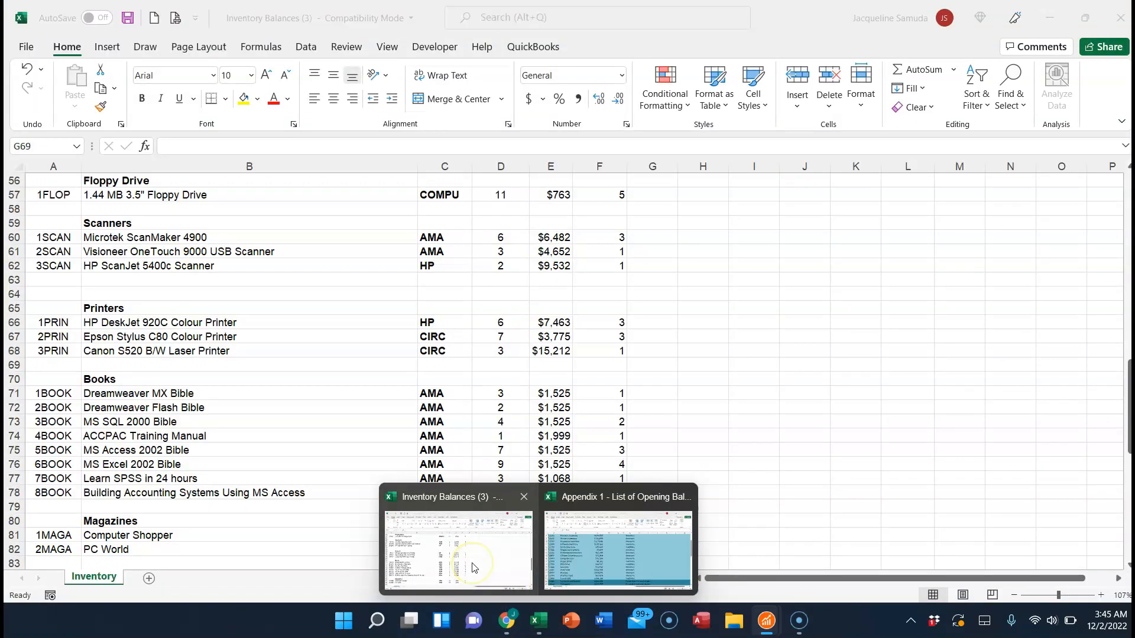
{"action": "key", "text": "alt+Tab"}
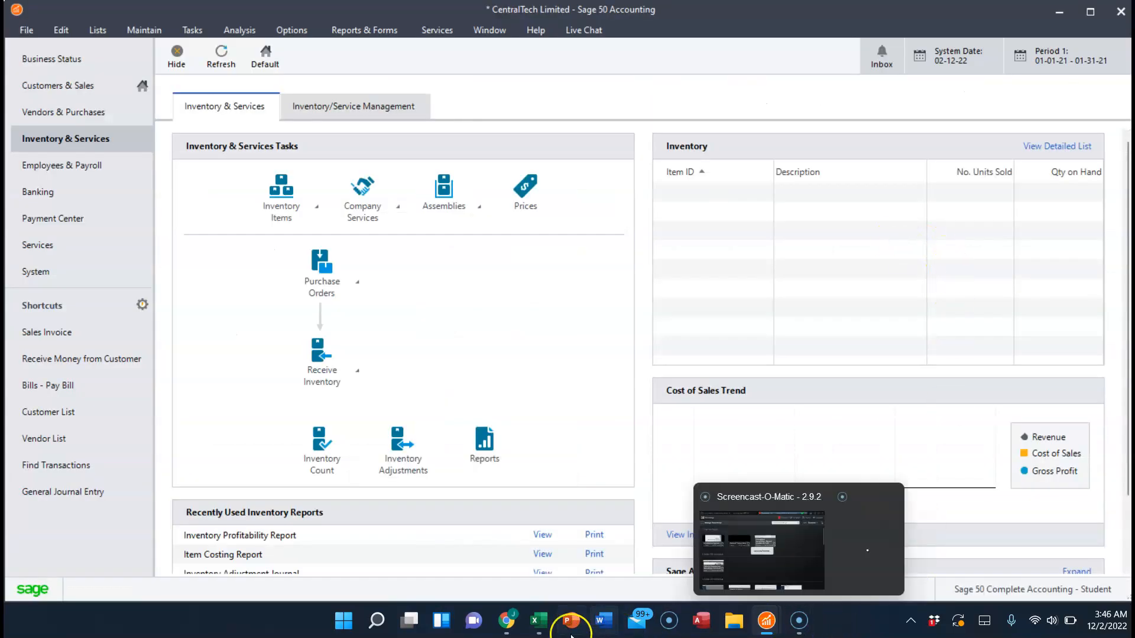
{"action": "mouse_move", "coordinate": [543, 621]}
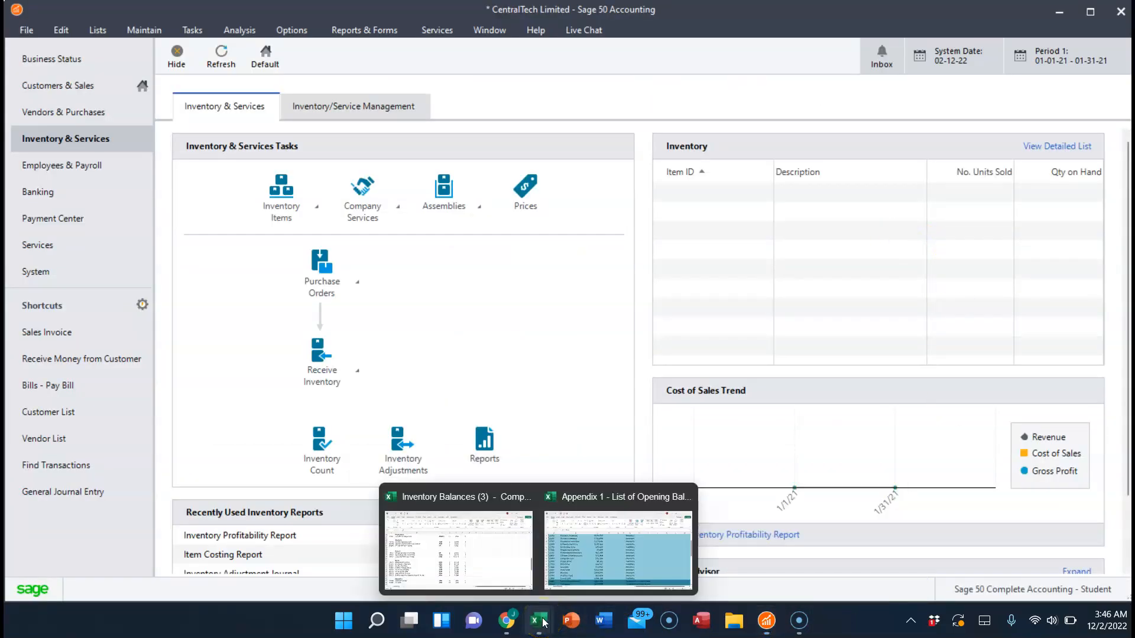
{"action": "left_click", "coordinate": [527, 566]}
{"action": "scroll", "coordinate": [526, 563], "scroll_direction": "down", "scroll_amount": 8}
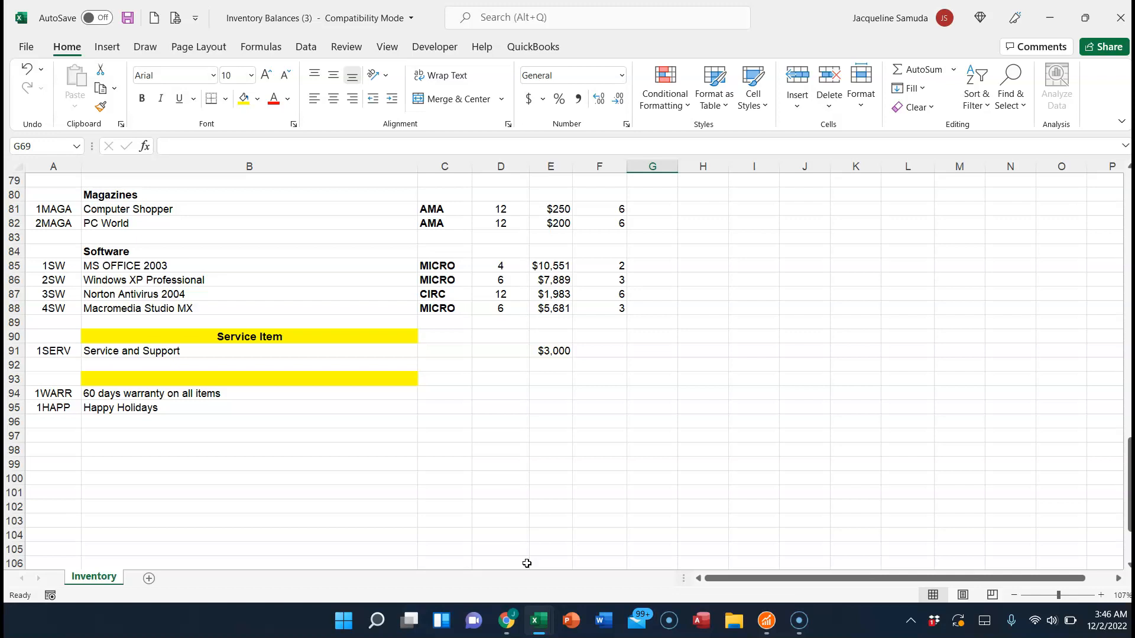
{"action": "left_click", "coordinate": [184, 394]}
{"action": "key", "text": "ctrl+c"}
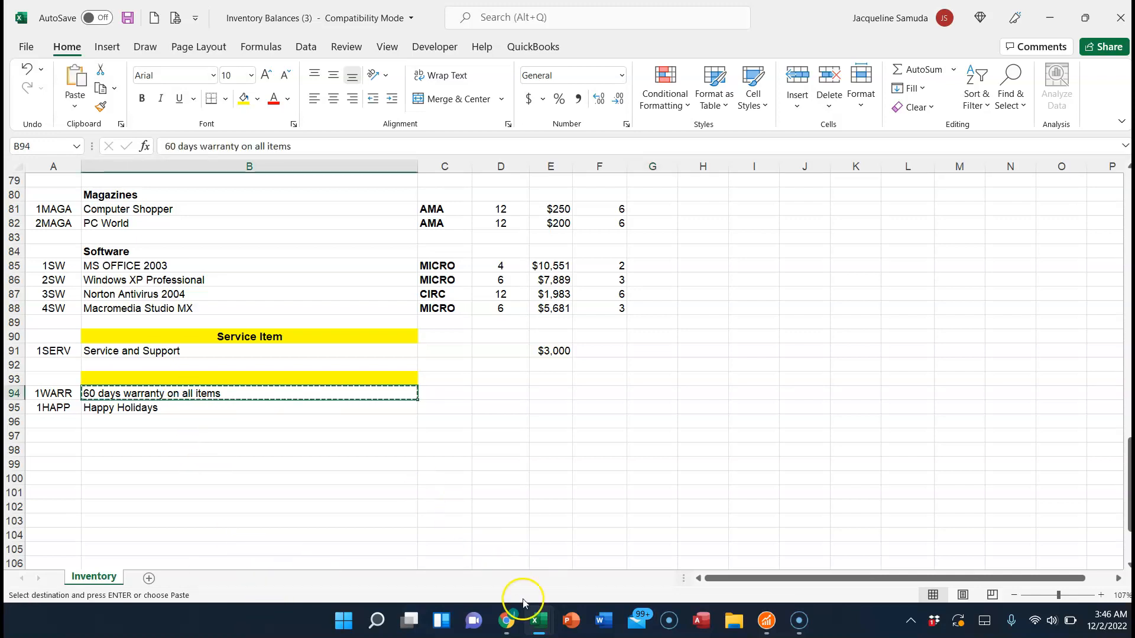
- Switch back to the new item record in Sage 50, enter the item ID 1WARR and paste the copied warranty text as its description
{"action": "left_click", "coordinate": [763, 625]}
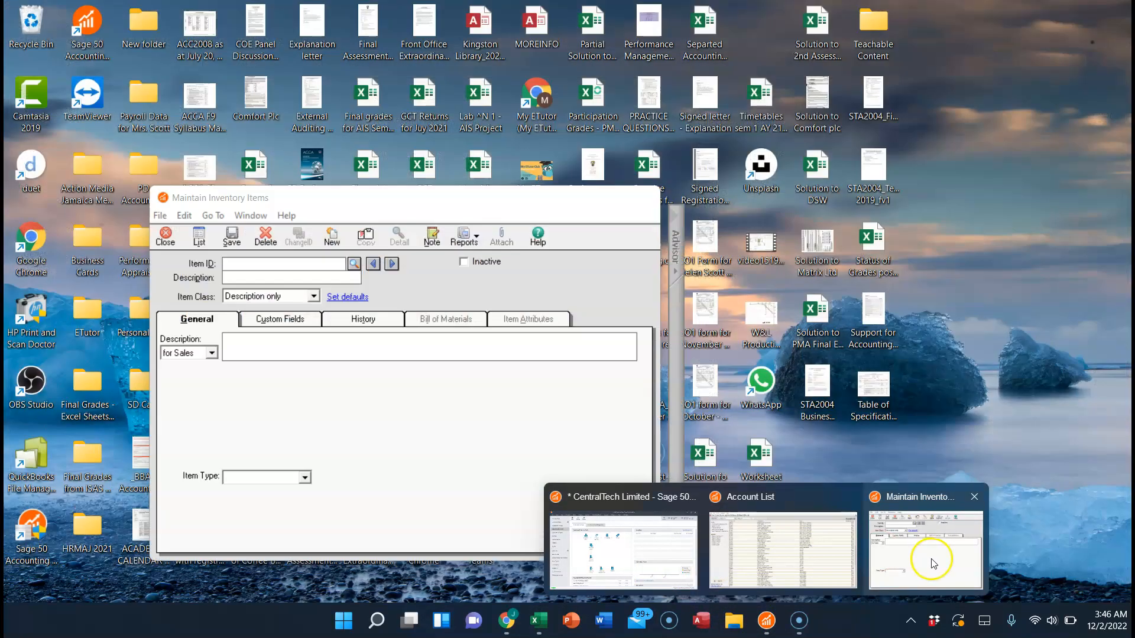
{"action": "left_click", "coordinate": [931, 560]}
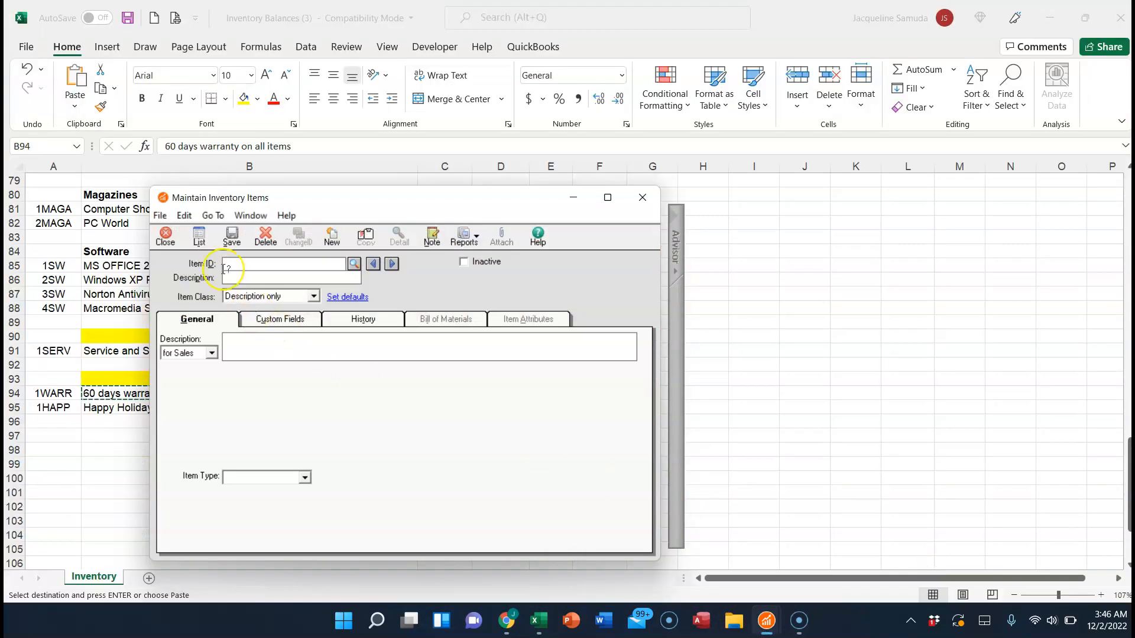
{"action": "type", "text": "1"}
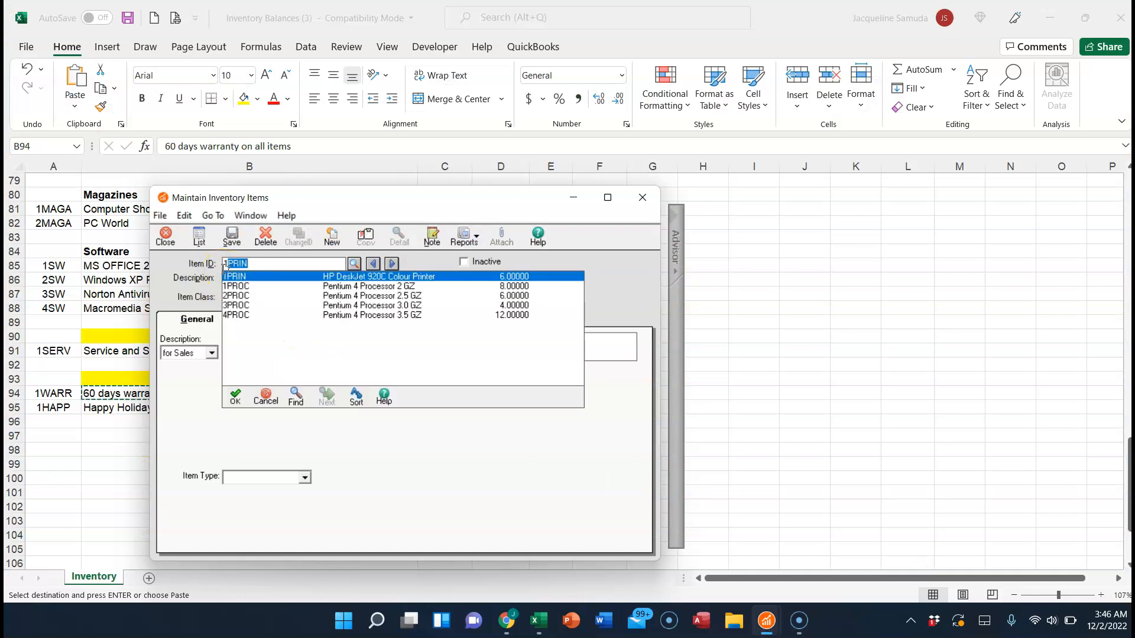
{"action": "type", "text": "WA"}
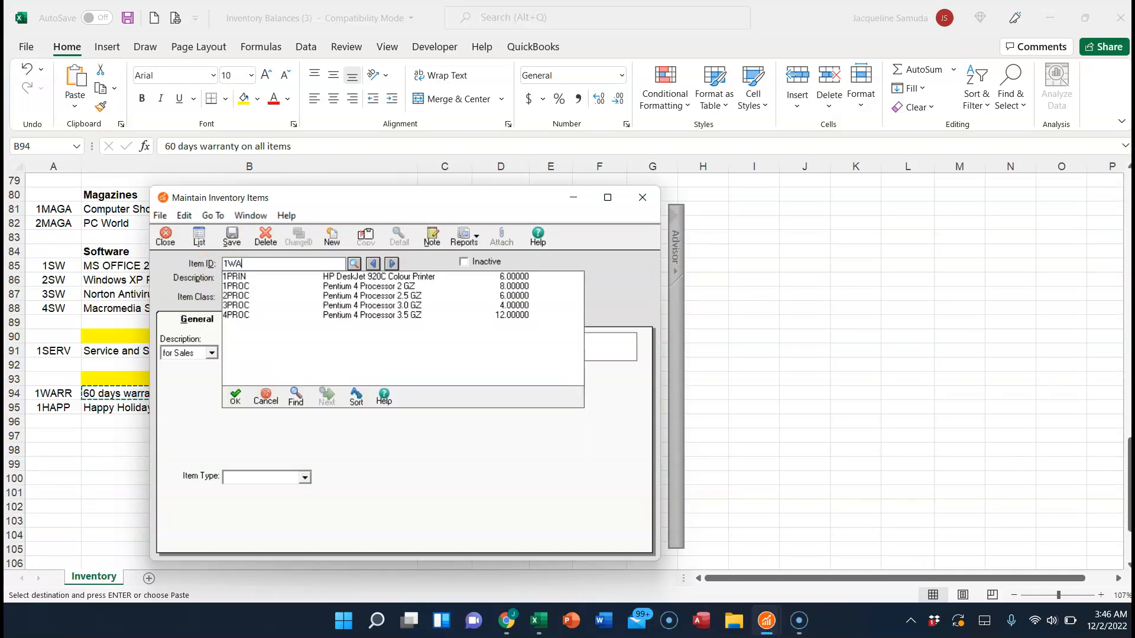
{"action": "type", "text": "RR"}
{"action": "key", "text": "Tab"}
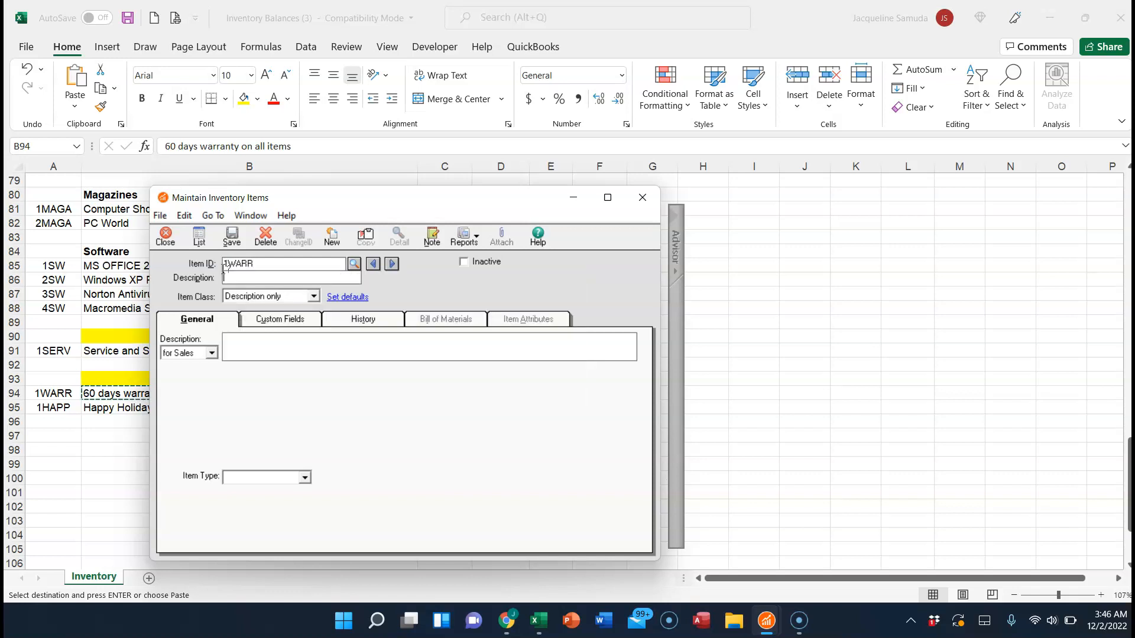
{"action": "key", "text": "ctrl+v"}
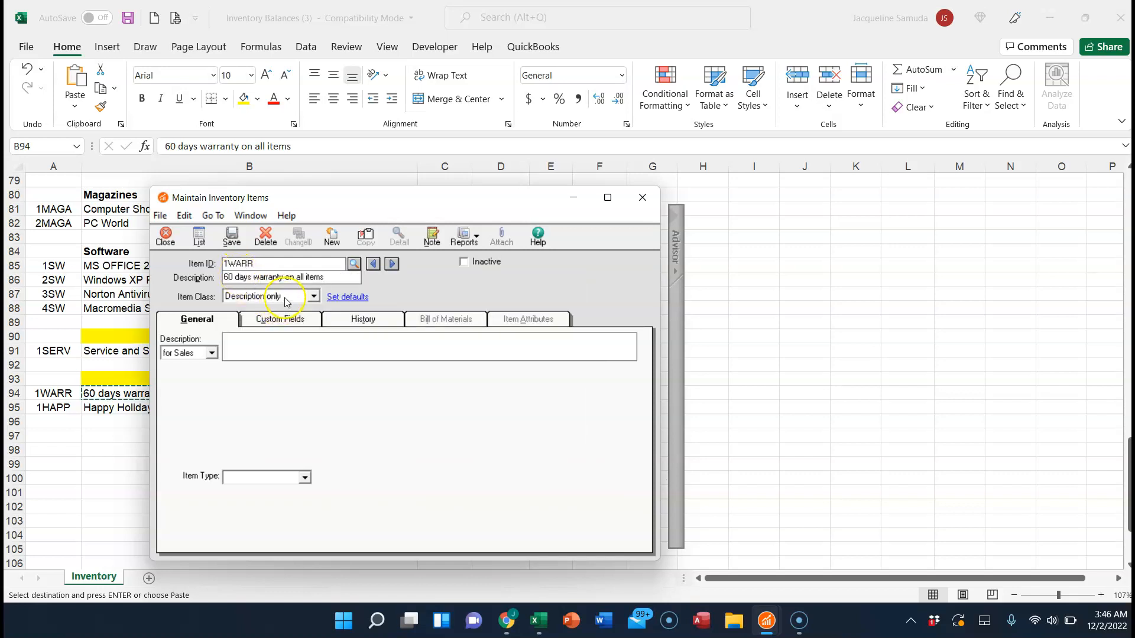
- Fill 1WARR's sales description with 60 days warranty on all items and save the record
{"action": "left_click", "coordinate": [254, 338]}
{"action": "key", "text": "ctrl+v"}
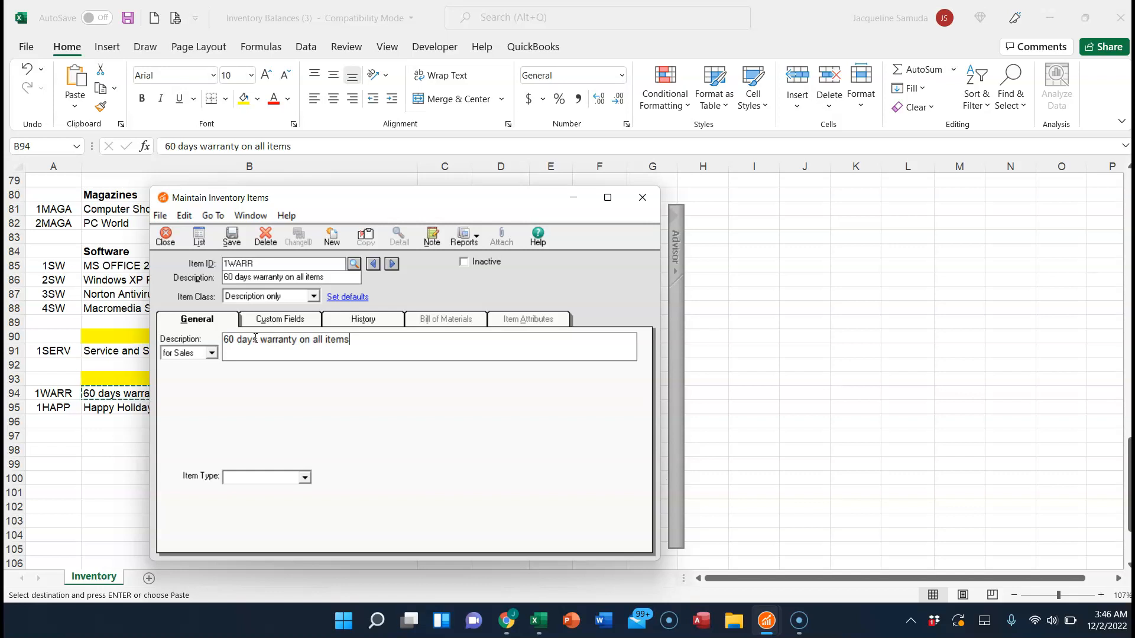
{"action": "left_click", "coordinate": [212, 357]}
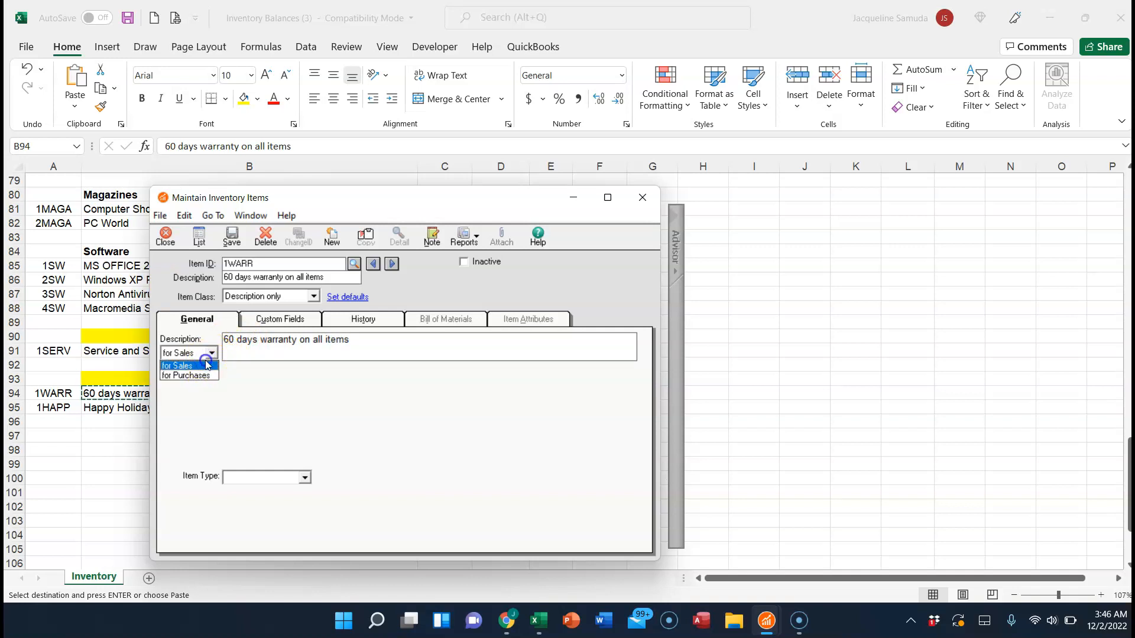
{"action": "left_click", "coordinate": [205, 365]}
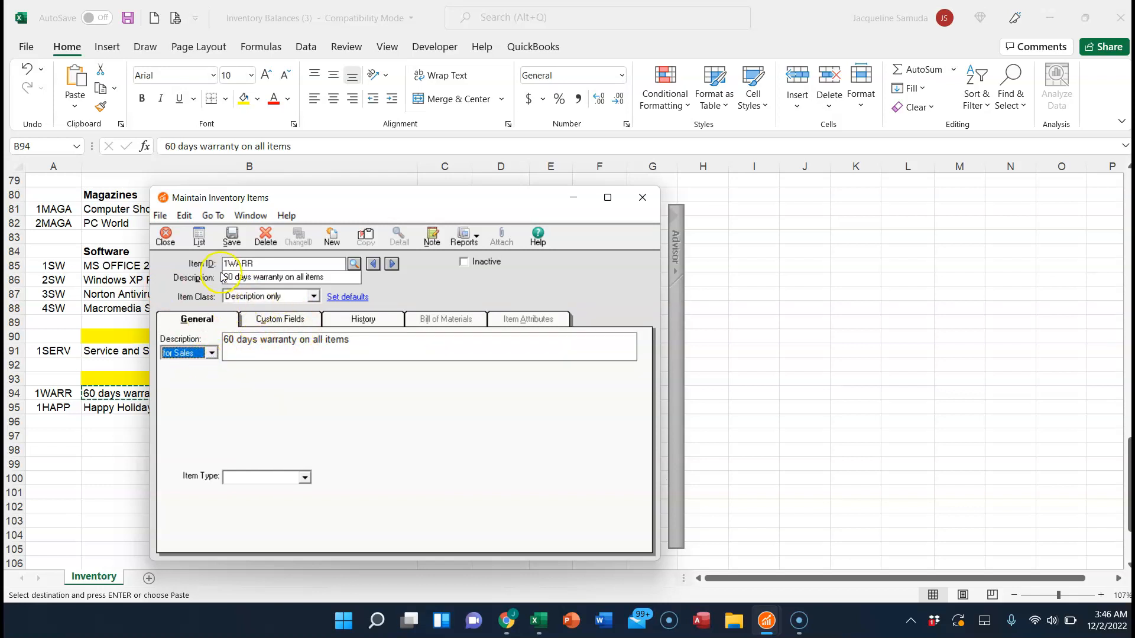
{"action": "left_click", "coordinate": [237, 239]}
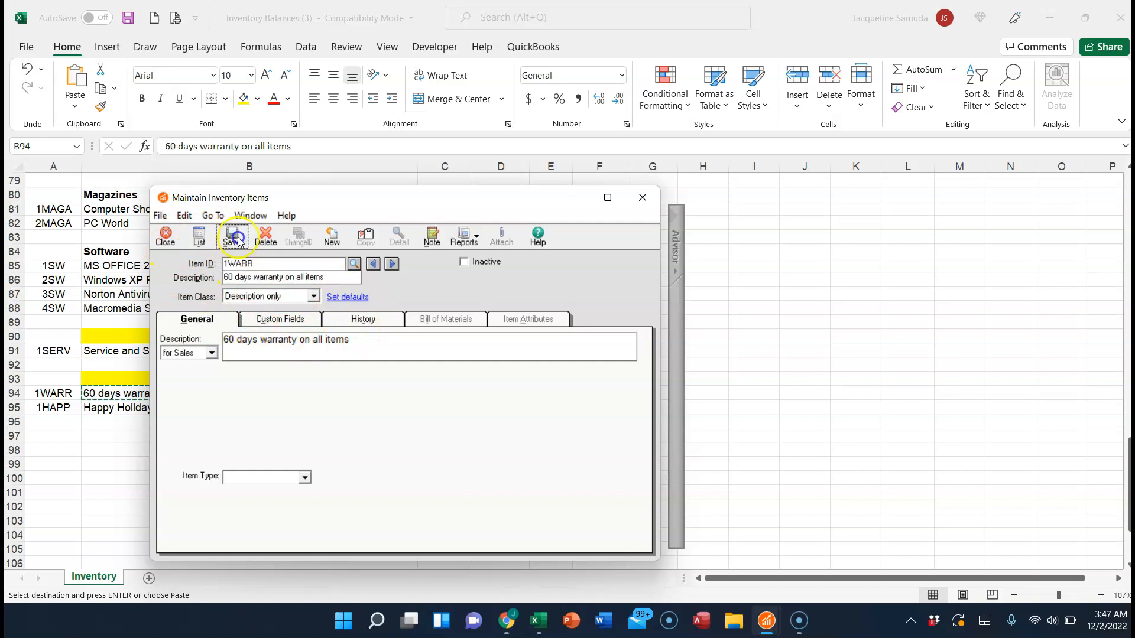
- Start a new inventory item with ID 1HAPP, description Happy Holidays and item class Description only
{"action": "left_click", "coordinate": [333, 239]}
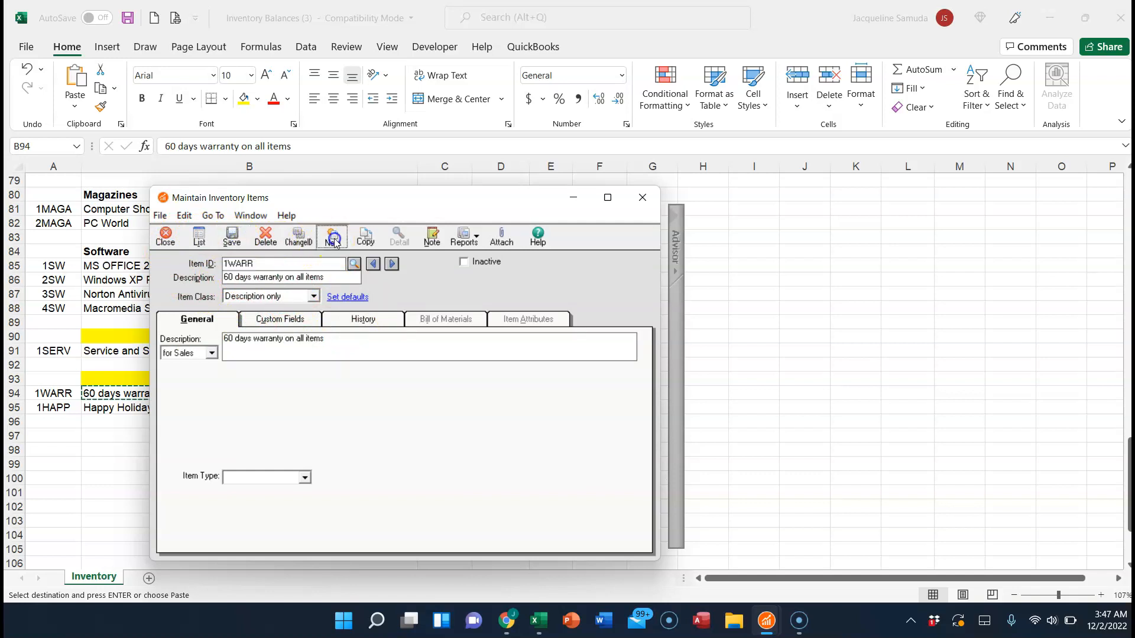
{"action": "left_click", "coordinate": [247, 265]}
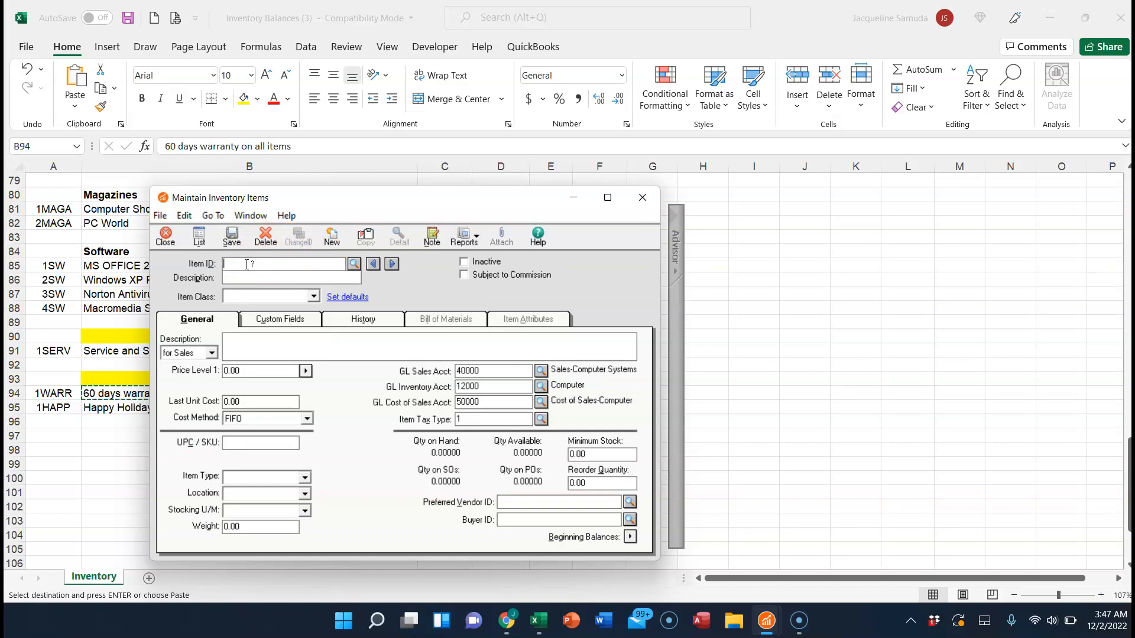
{"action": "type", "text": "1"}
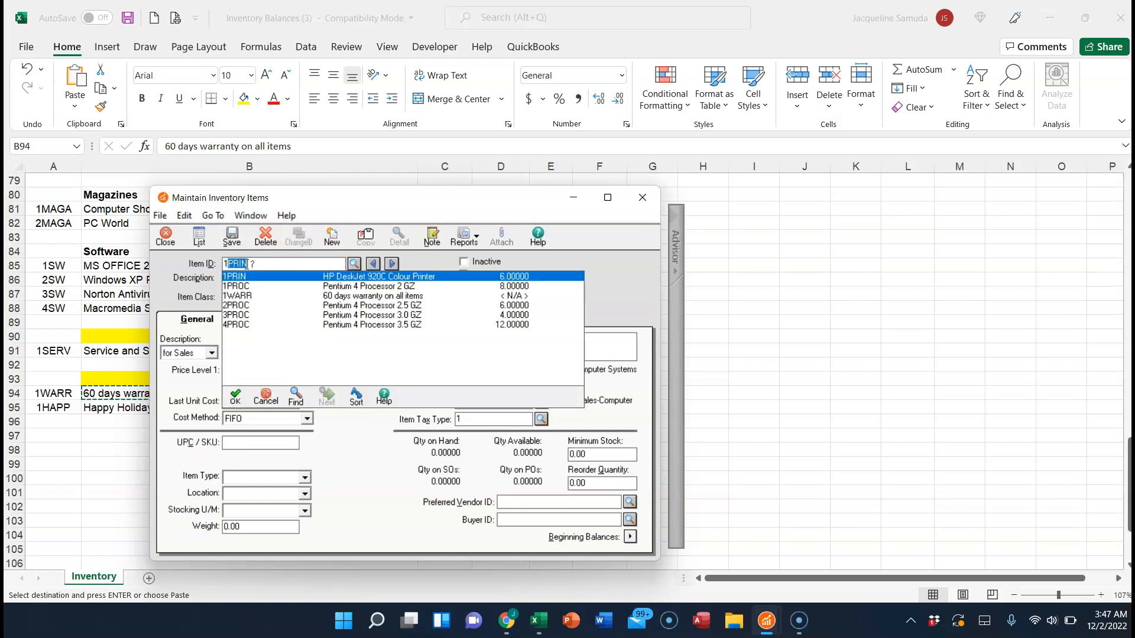
{"action": "type", "text": "H"}
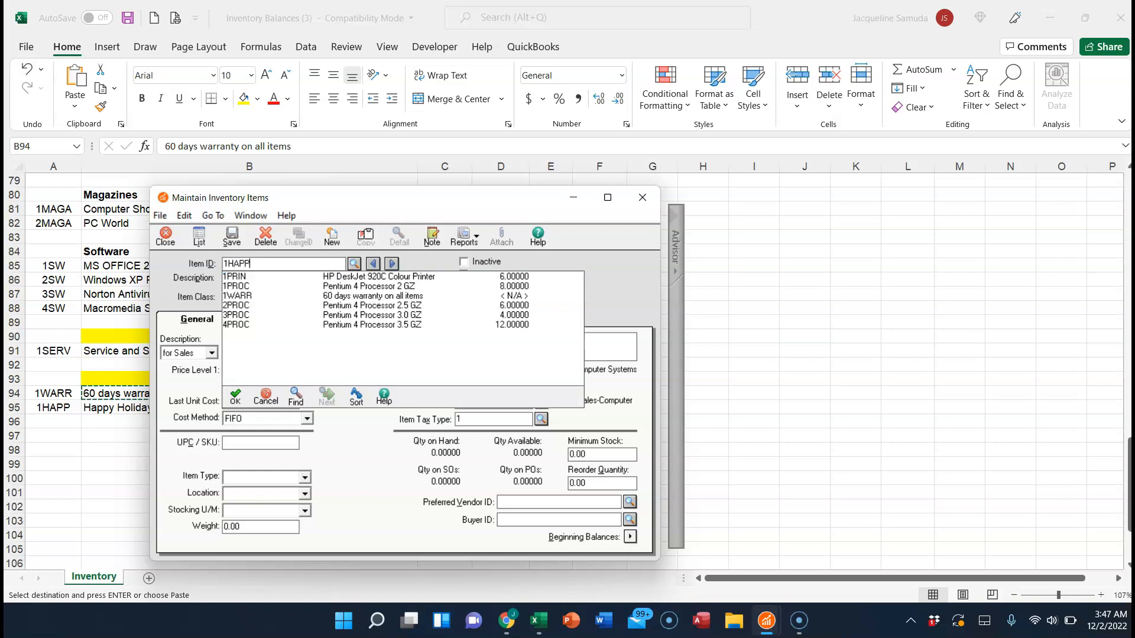
{"action": "type", "text": "APP"}
{"action": "key", "text": "Tab"}
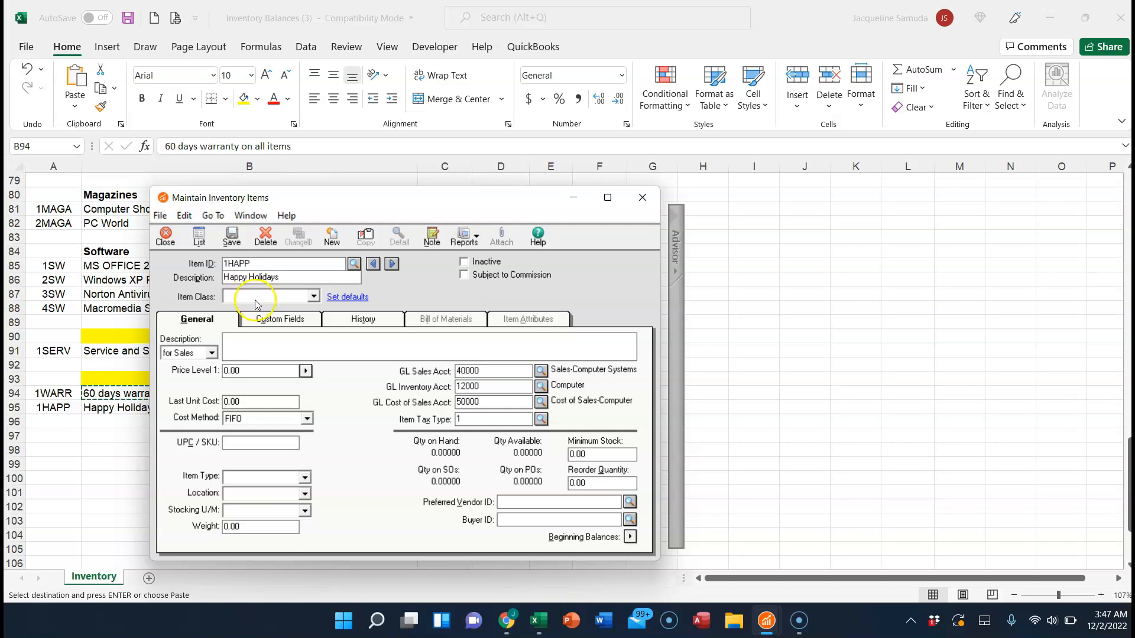
{"action": "left_click", "coordinate": [313, 295]}
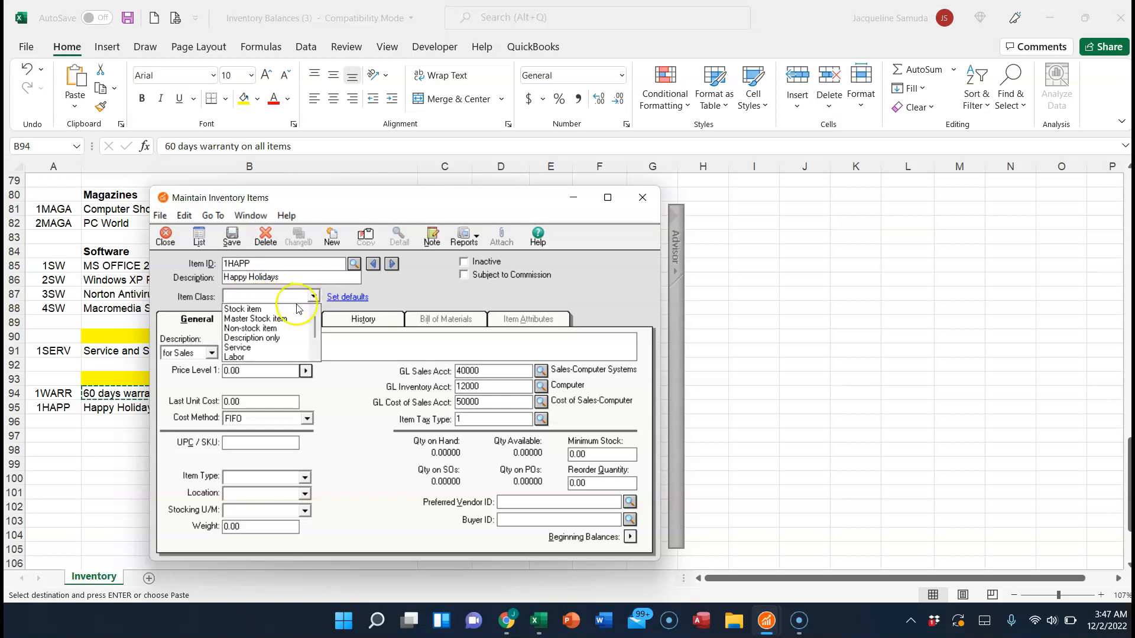
{"action": "left_click", "coordinate": [268, 338]}
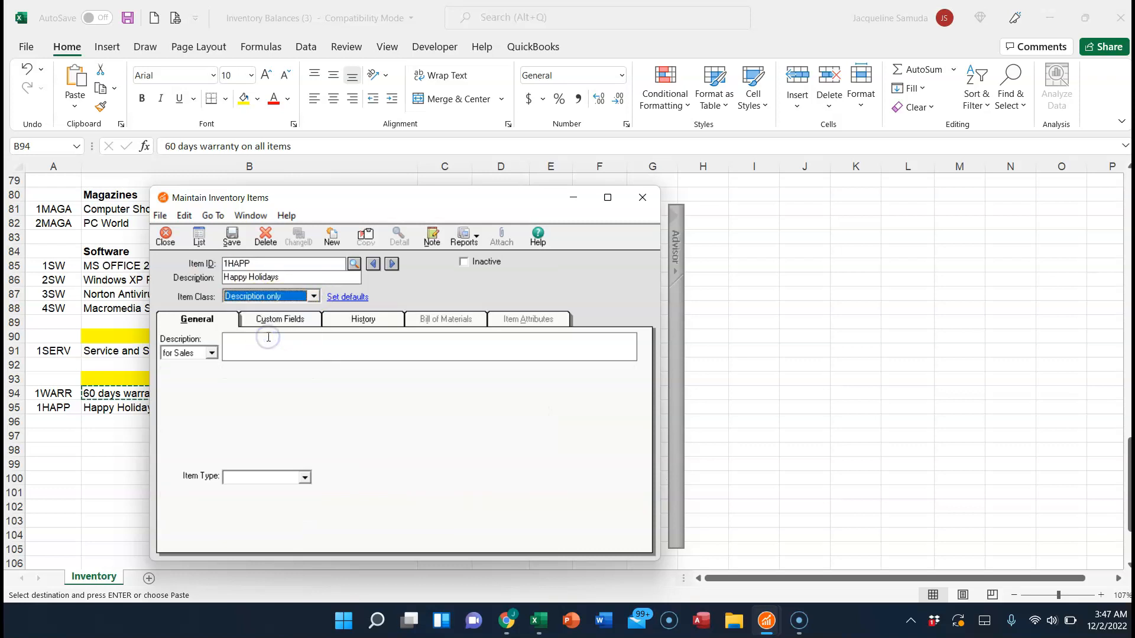
- Copy 1HAPP's item description, Happy Holidays, into its description for sales
{"action": "left_click", "coordinate": [212, 354]}
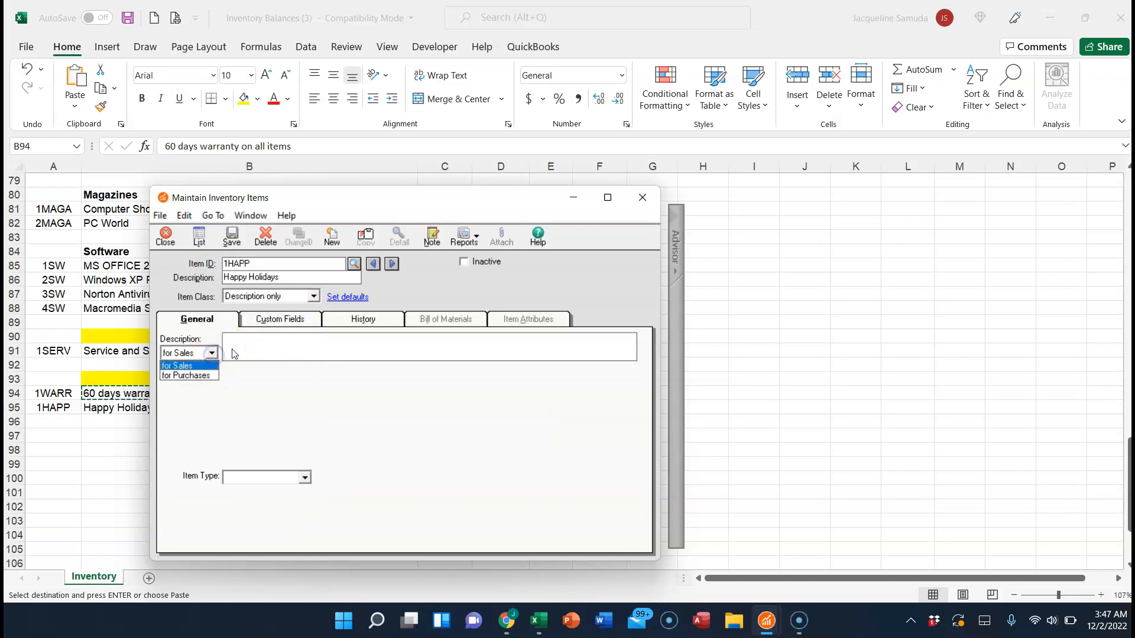
{"action": "left_click", "coordinate": [233, 341]}
{"action": "left_click", "coordinate": [235, 339]}
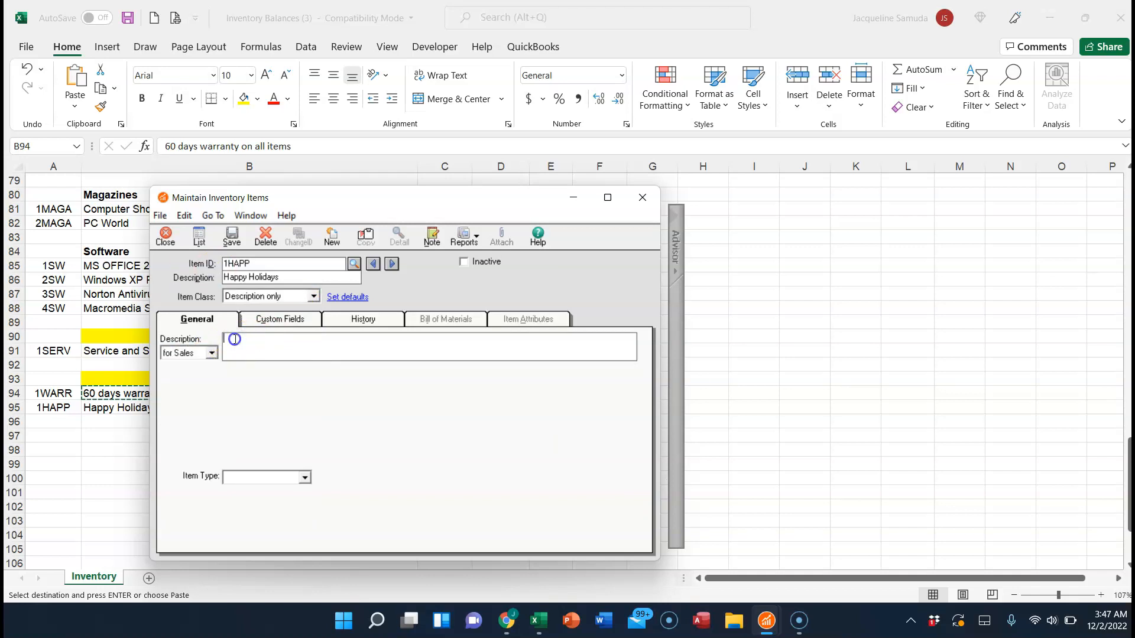
{"action": "left_click", "coordinate": [286, 276]}
{"action": "key", "text": "shift+Left"}
{"action": "key", "text": "shift+Left"}
{"action": "key", "text": "shift+Left"}
{"action": "key", "text": "shift+Left"}
{"action": "key", "text": "shift+Left"}
{"action": "key", "text": "shift+Left"}
{"action": "key", "text": "shift+Left"}
{"action": "key", "text": "shift+Left"}
{"action": "key", "text": "shift+Left"}
{"action": "key", "text": "shift+Left"}
{"action": "key", "text": "shift+Left"}
{"action": "key", "text": "shift+Left"}
{"action": "key", "text": "shift+Left"}
{"action": "key", "text": "shift+Left"}
{"action": "key", "text": "ctrl+c"}
{"action": "left_click", "coordinate": [237, 338]}
{"action": "key", "text": "ctrl+v"}
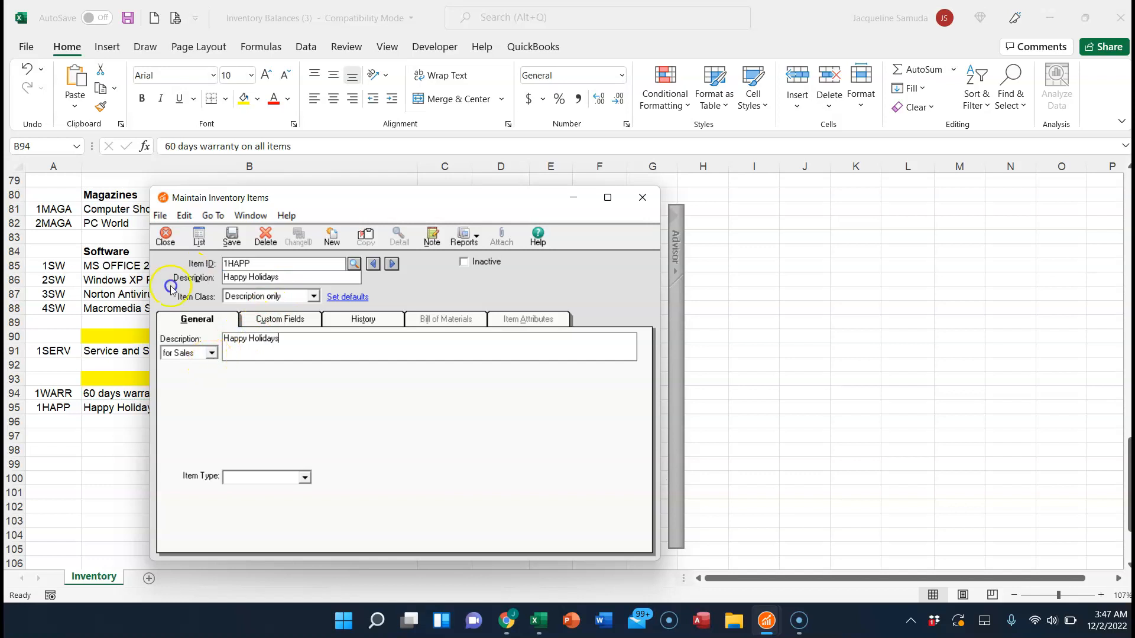
- Paste Happy Holidays as 1HAPP's description for purchases, then save and close the item record
{"action": "left_click", "coordinate": [211, 353]}
{"action": "left_click", "coordinate": [208, 372]}
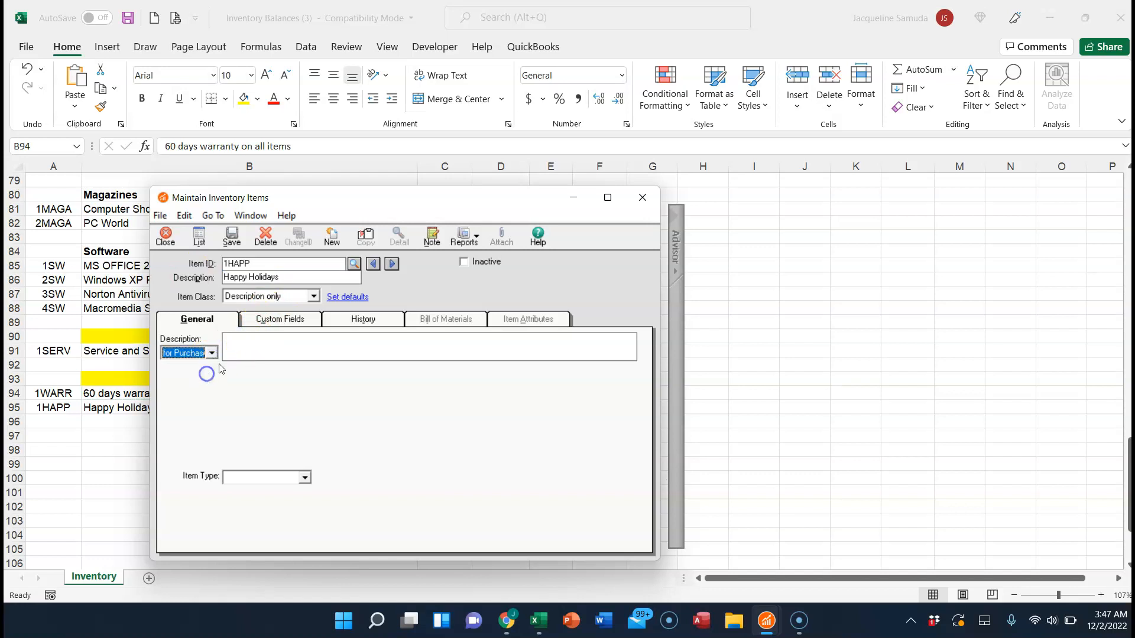
{"action": "left_click", "coordinate": [237, 339]}
{"action": "key", "text": "ctrl+v"}
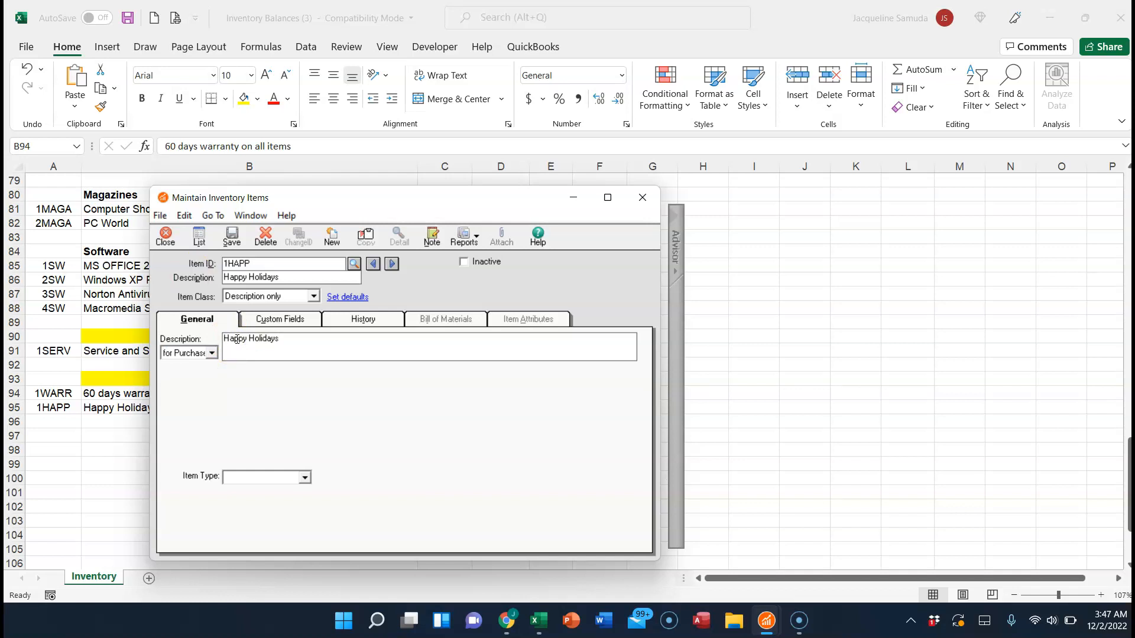
{"action": "left_click", "coordinate": [234, 236]}
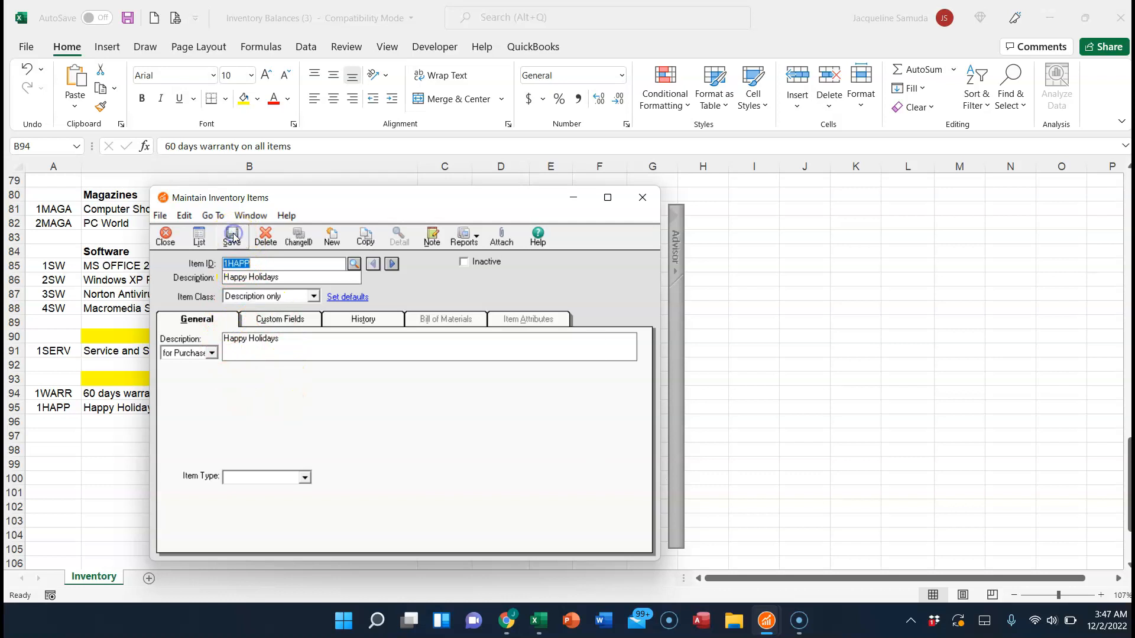
{"action": "left_click", "coordinate": [165, 235]}
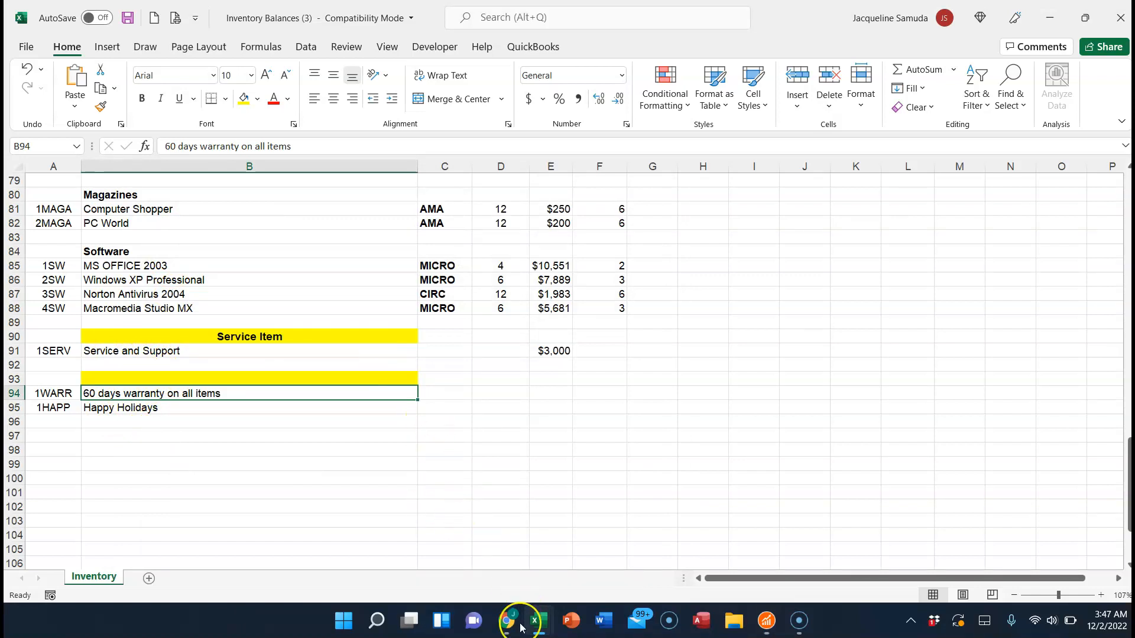
- Switch to the main Sage 50 window and open a blank new inventory item record
{"action": "mouse_move", "coordinate": [507, 630]}
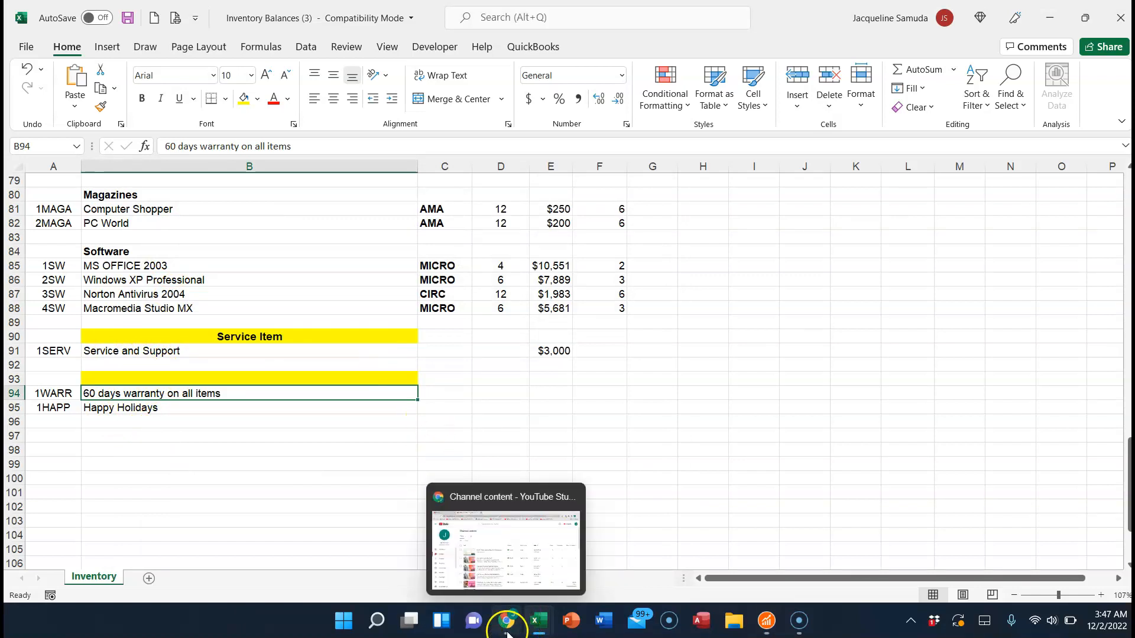
{"action": "left_click", "coordinate": [766, 623]}
{"action": "left_click", "coordinate": [736, 574]}
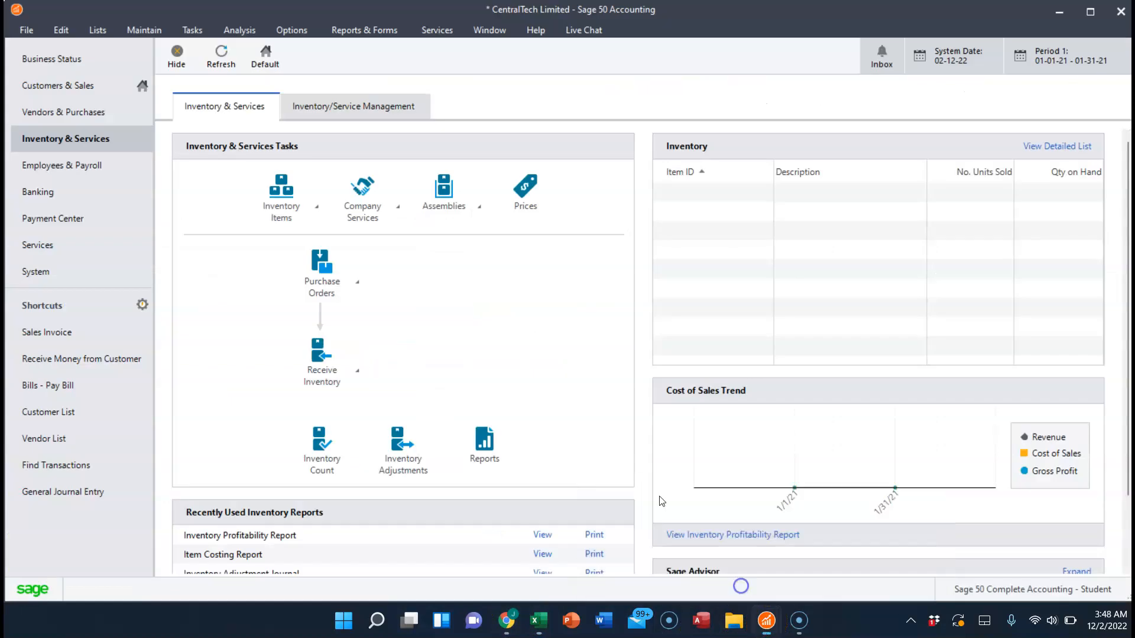
{"action": "left_click", "coordinate": [283, 203]}
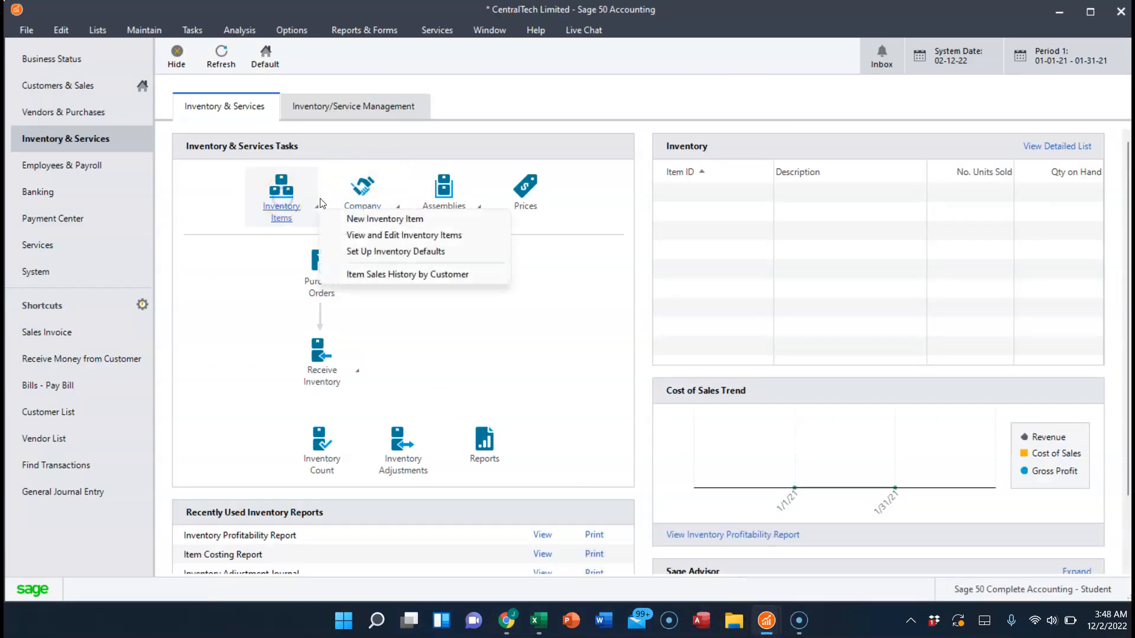
{"action": "left_click", "coordinate": [396, 223]}
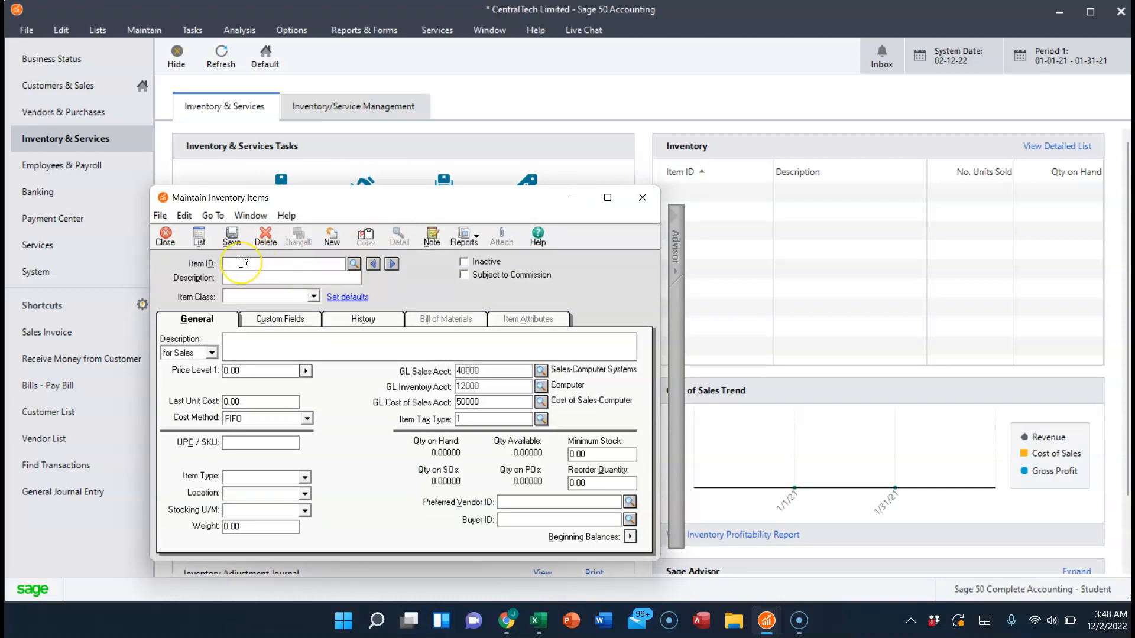
- Enter the item ID 1SERV with the description Service and Support, and set its item class to Service
{"action": "type", "text": "1SE"}
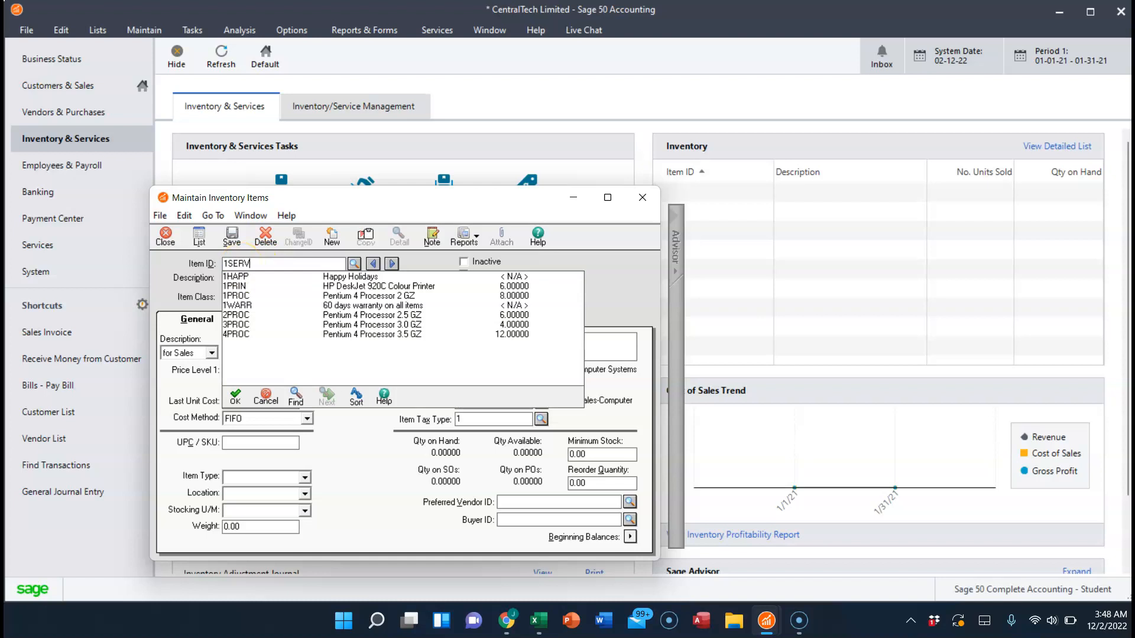
{"action": "type", "text": "RV"}
{"action": "key", "text": "Tab"}
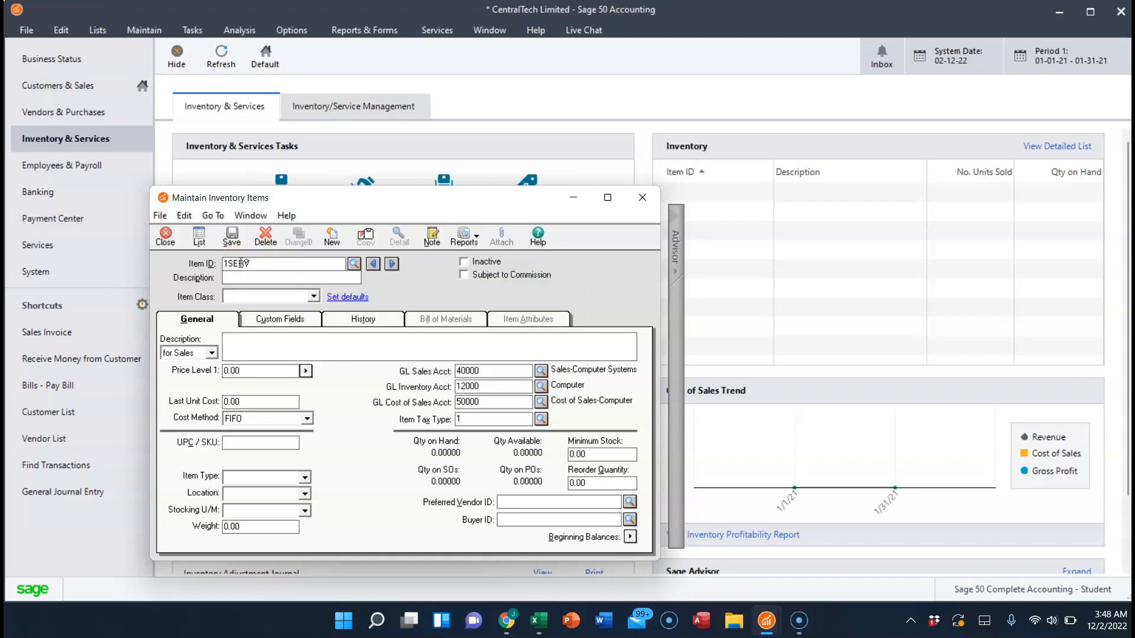
{"action": "type", "text": "Services"}
{"action": "key", "text": "BackSpace"}
{"action": "type", "text": "and Support"}
{"action": "left_click", "coordinate": [313, 297]}
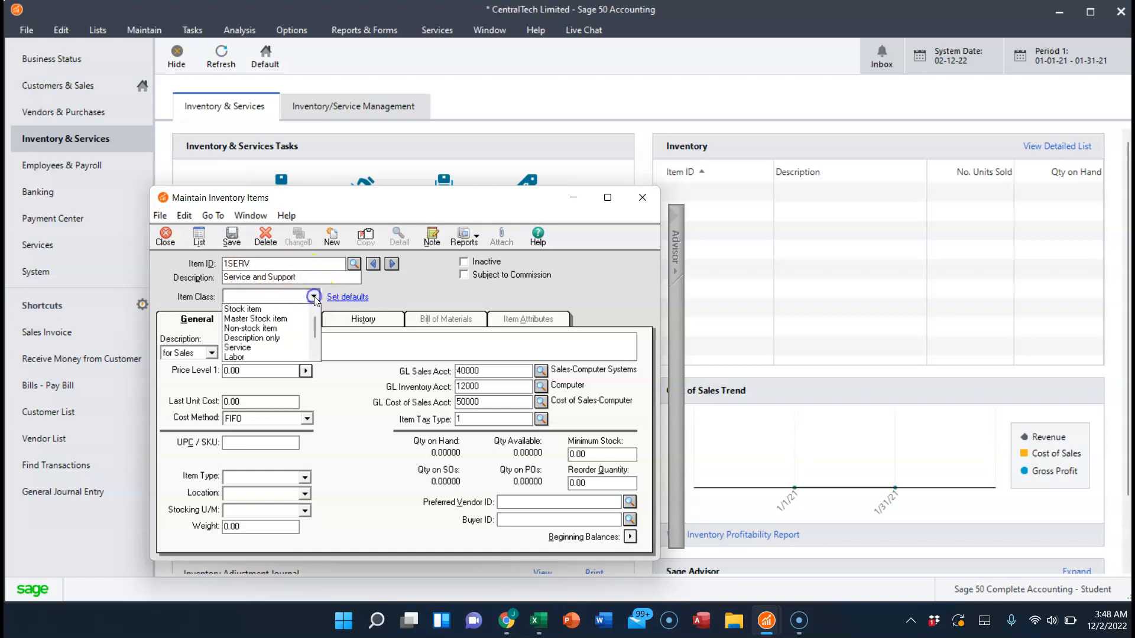
{"action": "left_click", "coordinate": [263, 347]}
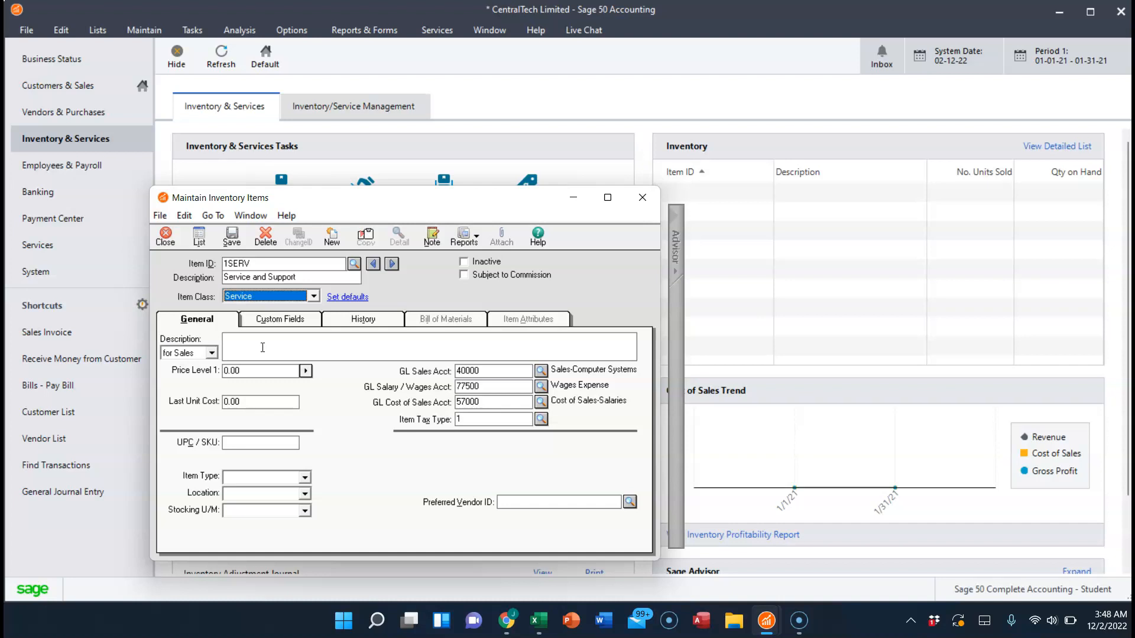
- Copy Service and Support into 1SERV's sales description and set its last unit cost to 3,000.00
{"action": "left_click", "coordinate": [305, 276]}
{"action": "key", "text": "ctrl+shift+Left"}
{"action": "key", "text": "ctrl+shift+Left"}
{"action": "key", "text": "ctrl+shift+Left"}
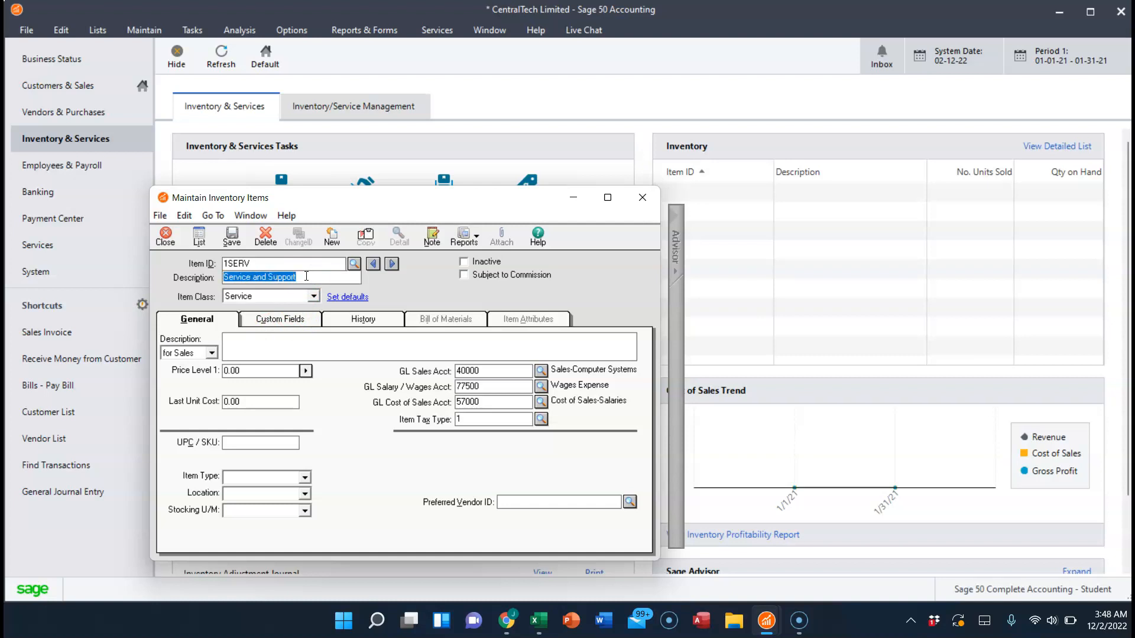
{"action": "left_click", "coordinate": [254, 338]}
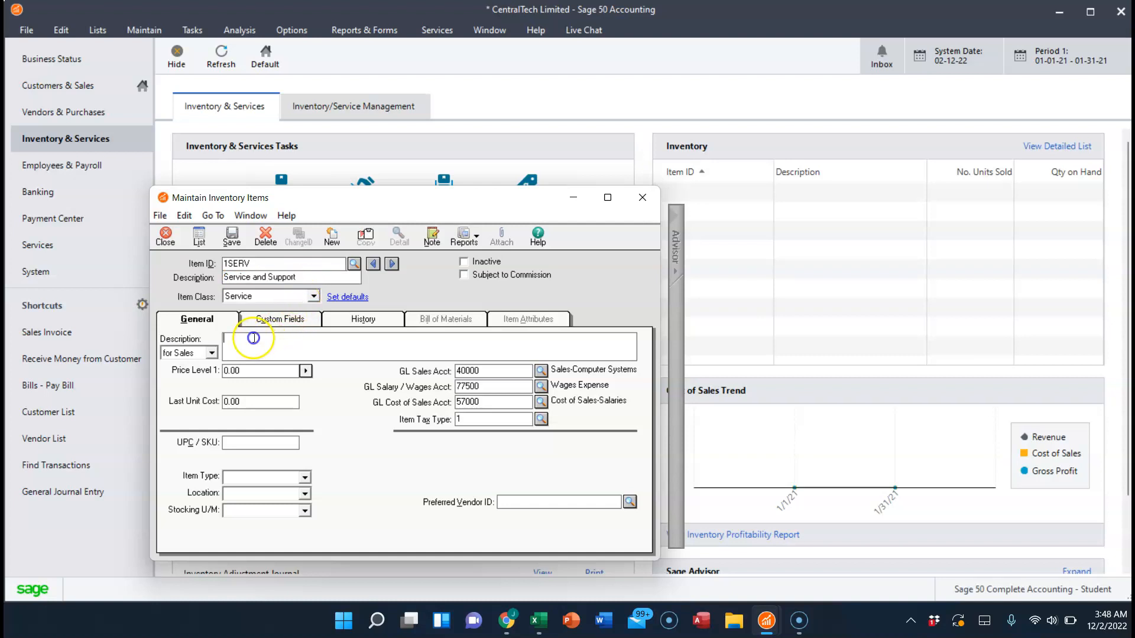
{"action": "key", "text": "ctrl+v"}
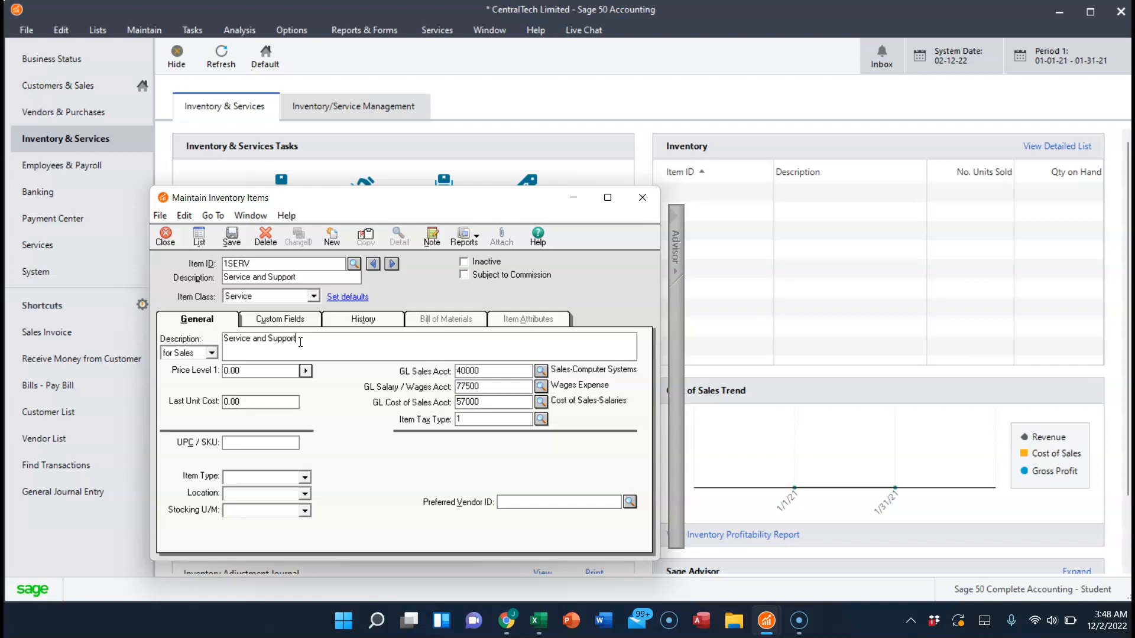
{"action": "left_click", "coordinate": [242, 401]}
{"action": "key", "text": "BackSpace"}
- Set 1SERV's GL sales account to 41600 Repair Service Income, then save and close the item record
{"action": "left_click", "coordinate": [541, 371]}
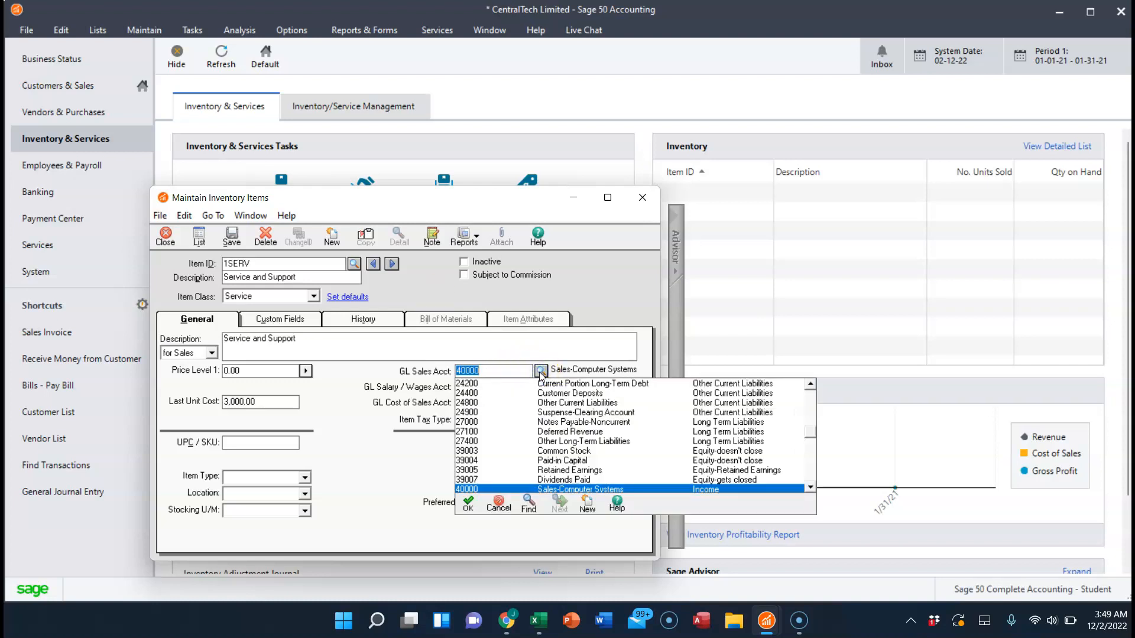
{"action": "left_click", "coordinate": [810, 487]}
{"action": "left_click", "coordinate": [811, 488]}
{"action": "left_click", "coordinate": [810, 488]}
{"action": "left_click", "coordinate": [810, 488]}
{"action": "left_click", "coordinate": [810, 488]}
{"action": "left_click", "coordinate": [810, 487]}
{"action": "left_click", "coordinate": [810, 487]}
{"action": "left_click", "coordinate": [811, 487]}
{"action": "left_click", "coordinate": [810, 487]}
{"action": "left_click", "coordinate": [810, 487]}
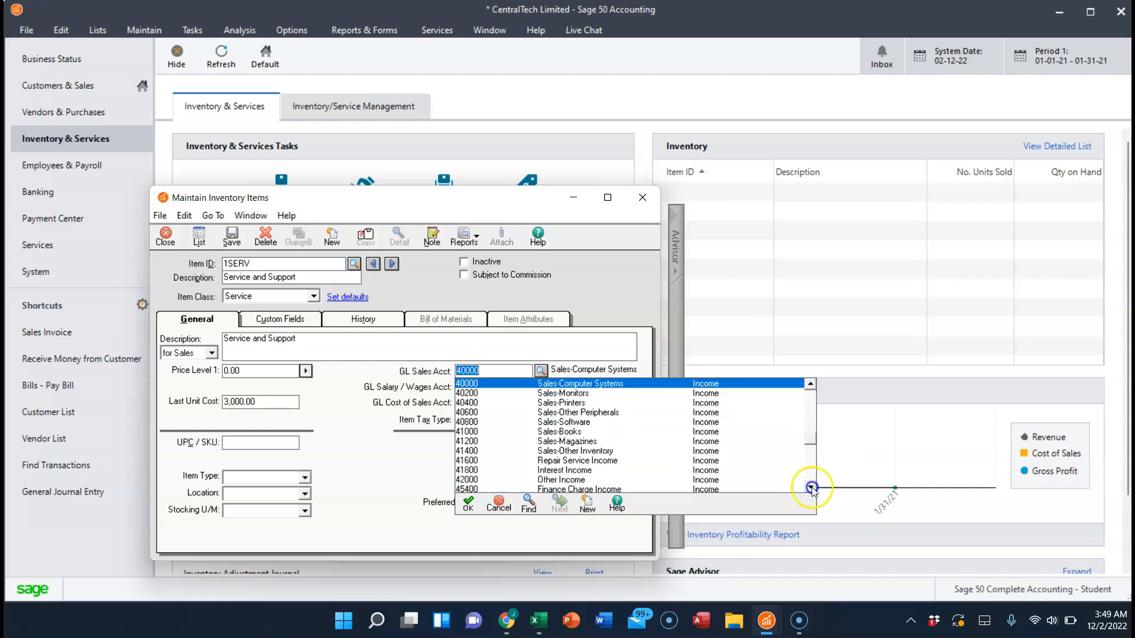
{"action": "double_click", "coordinate": [577, 461]}
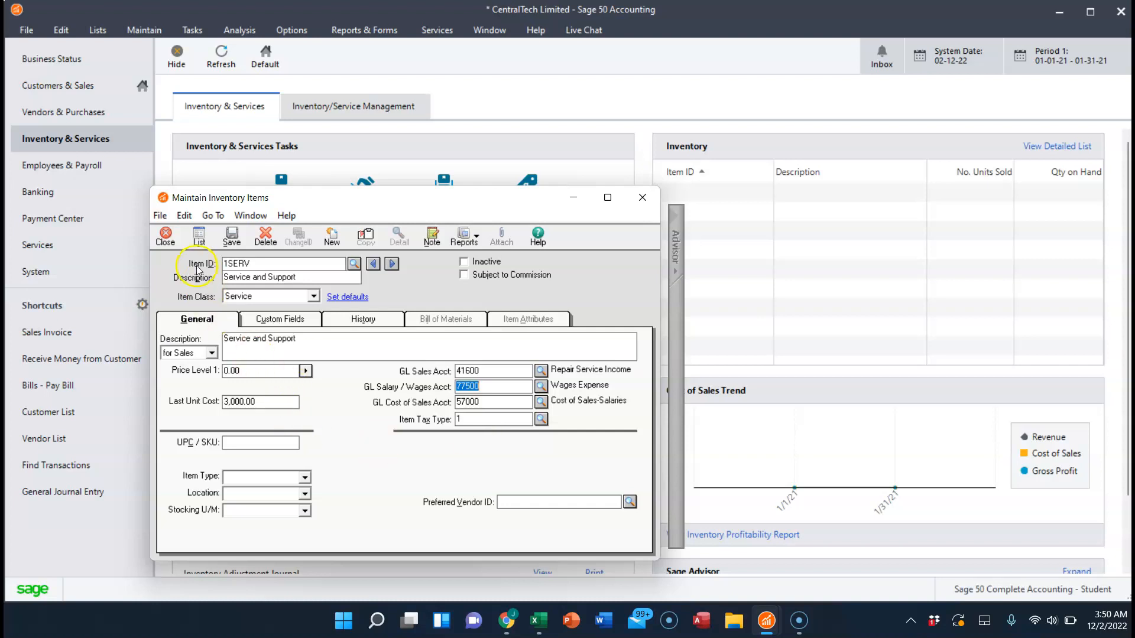
{"action": "left_click", "coordinate": [232, 236]}
{"action": "left_click", "coordinate": [166, 239]}
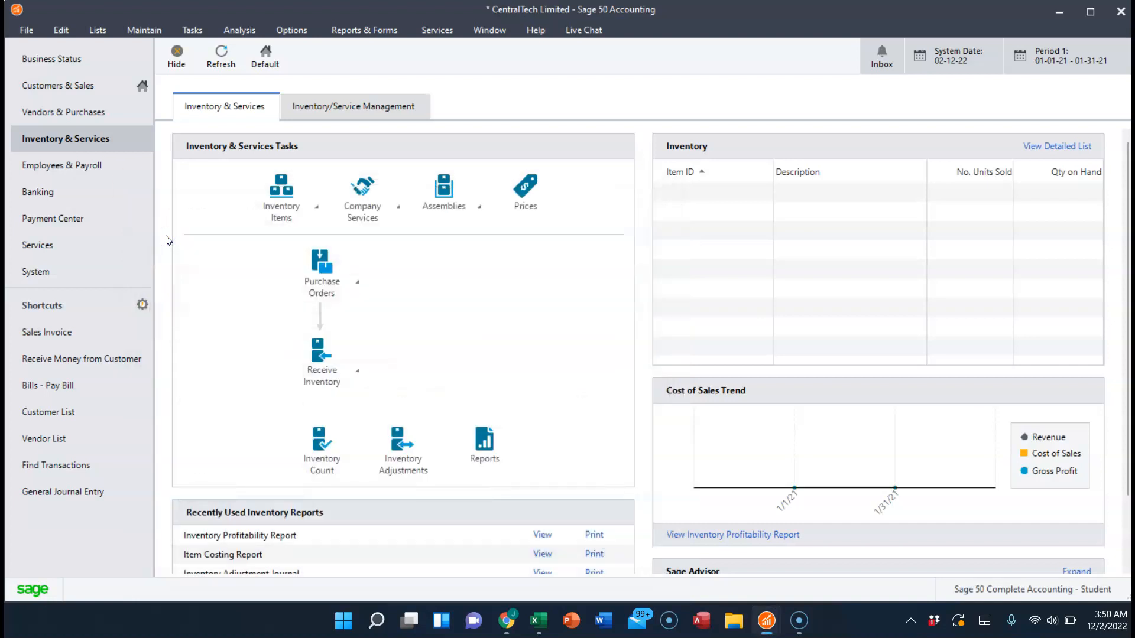
- Display the Inventory Valuation Report from the inventory reports
{"action": "left_click", "coordinate": [195, 32]}
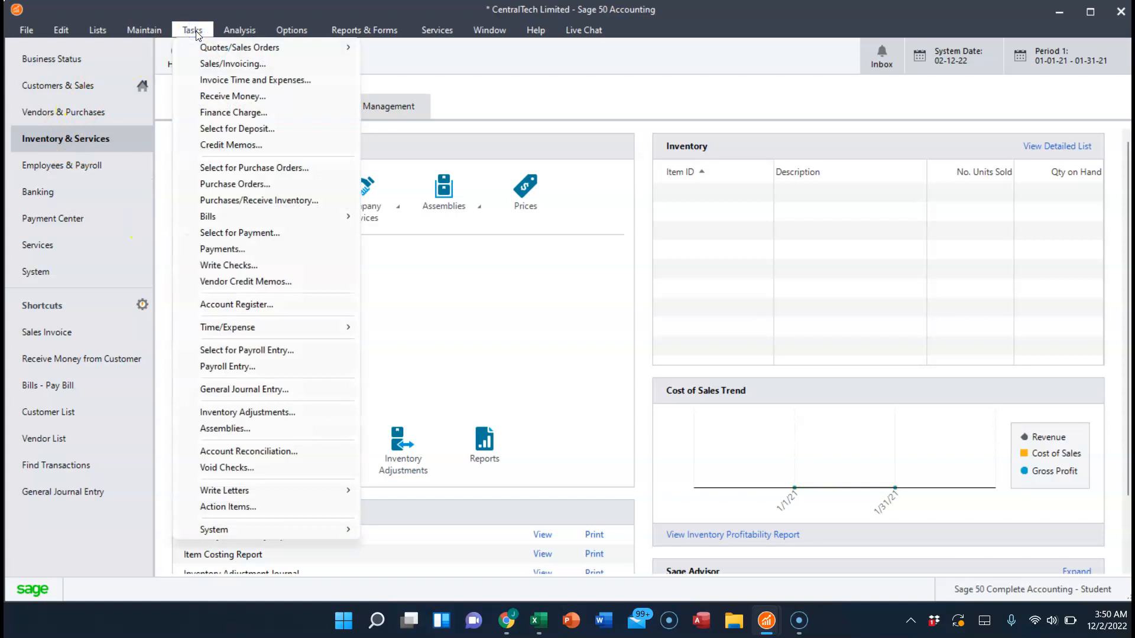
{"action": "left_click", "coordinate": [357, 30]}
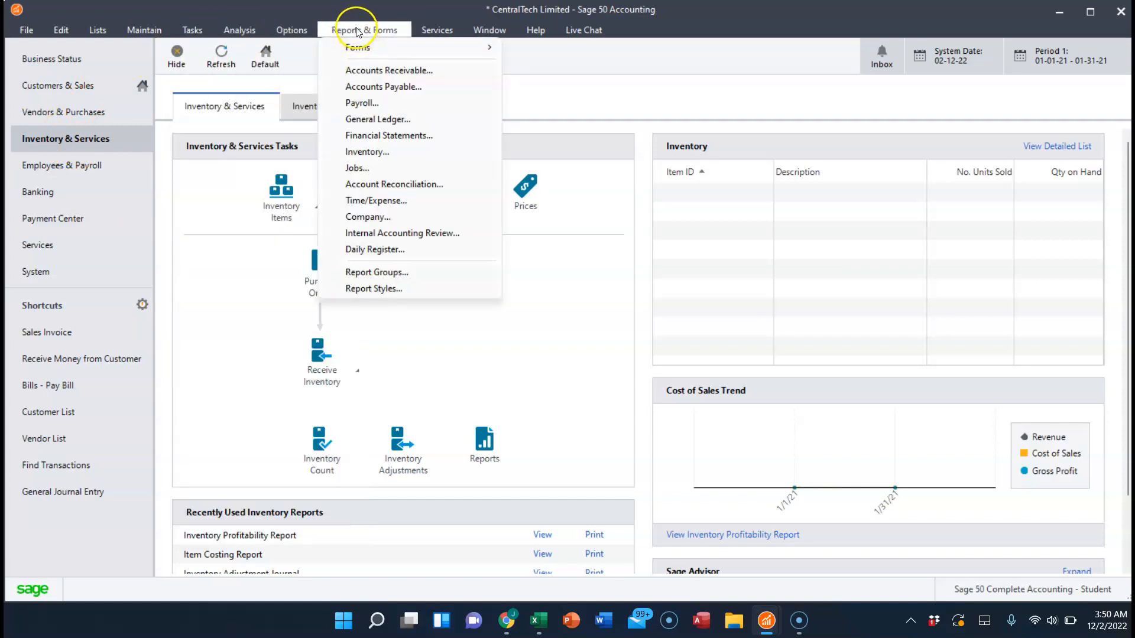
{"action": "left_click", "coordinate": [360, 152]}
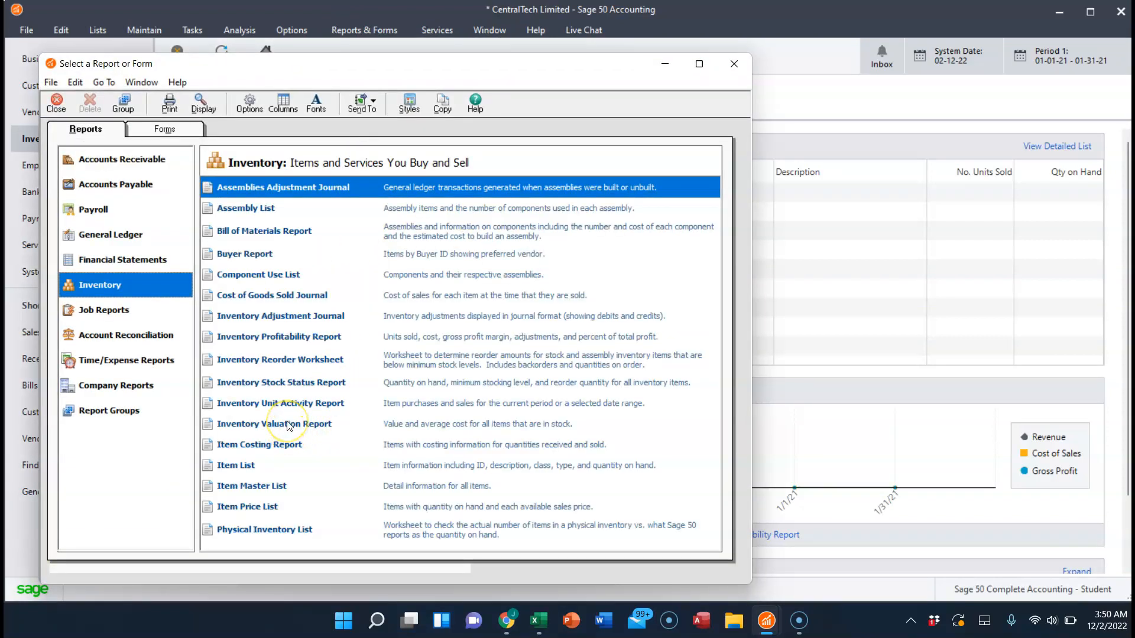
{"action": "double_click", "coordinate": [289, 424]}
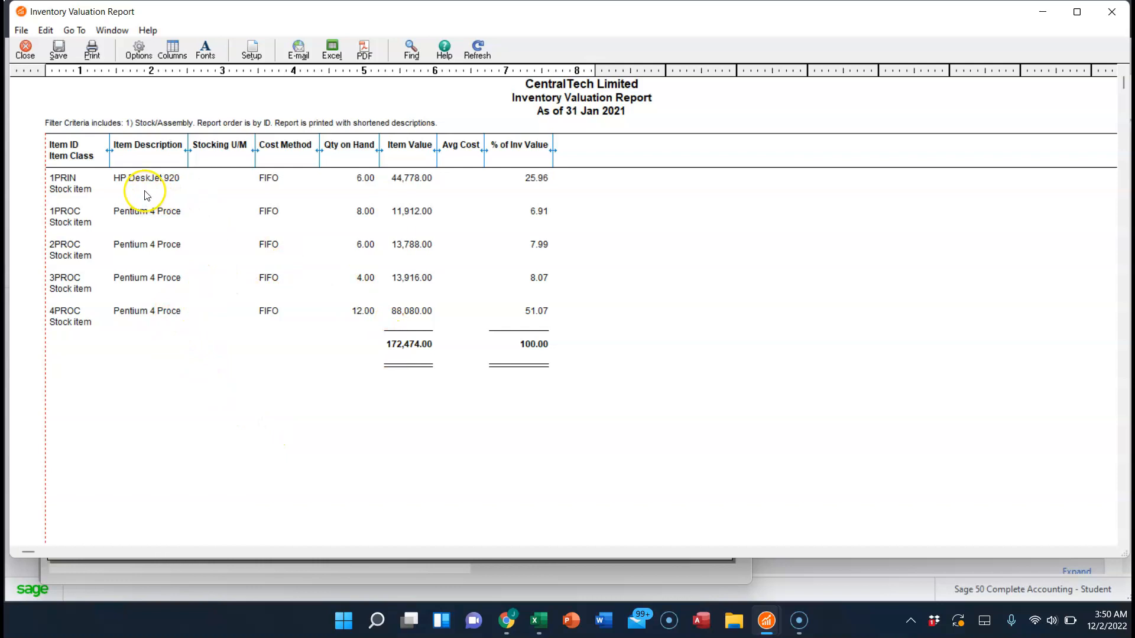
- Filter the Inventory Valuation Report to item ID 1PRIN for review, then close the report and the report selection window
{"action": "left_click", "coordinate": [141, 49]}
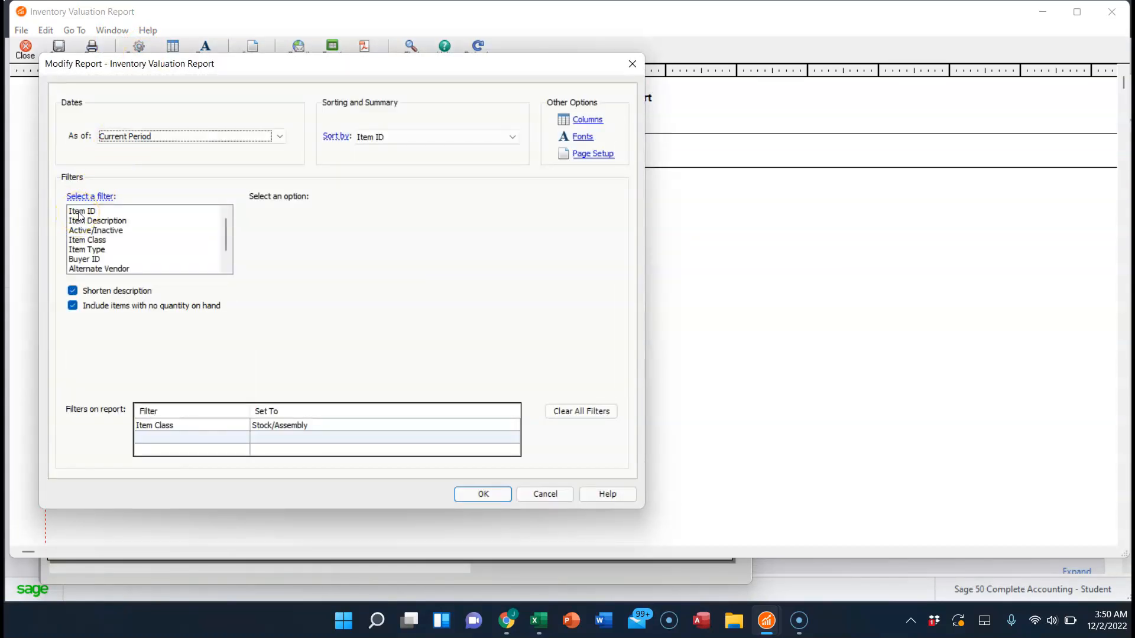
{"action": "left_click", "coordinate": [80, 212]}
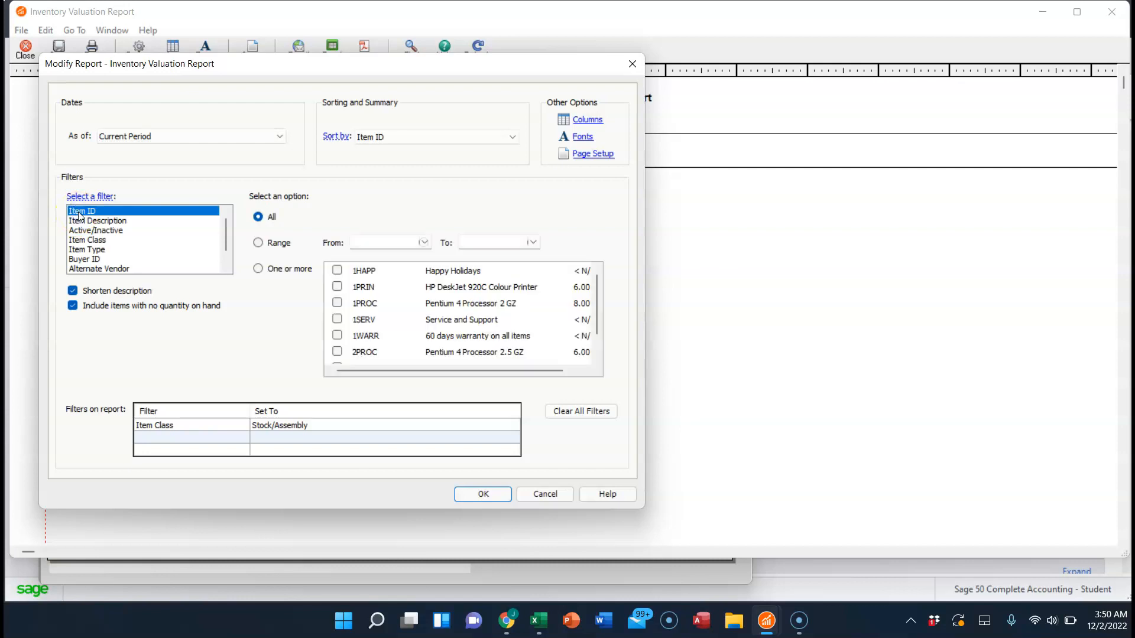
{"action": "left_click", "coordinate": [336, 287]}
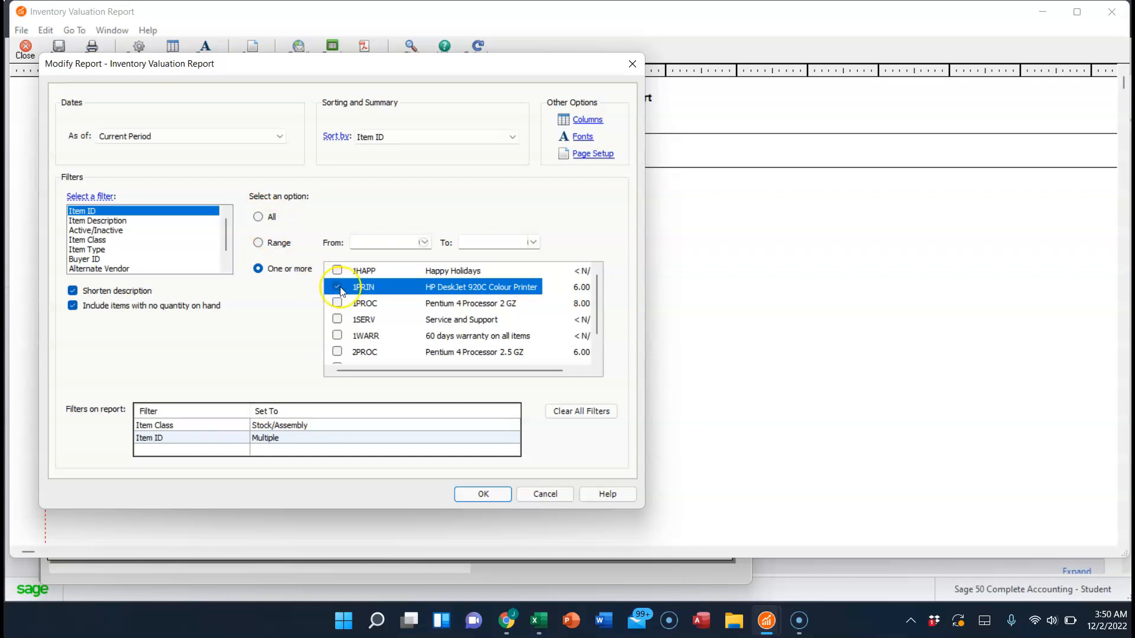
{"action": "left_click", "coordinate": [597, 349]}
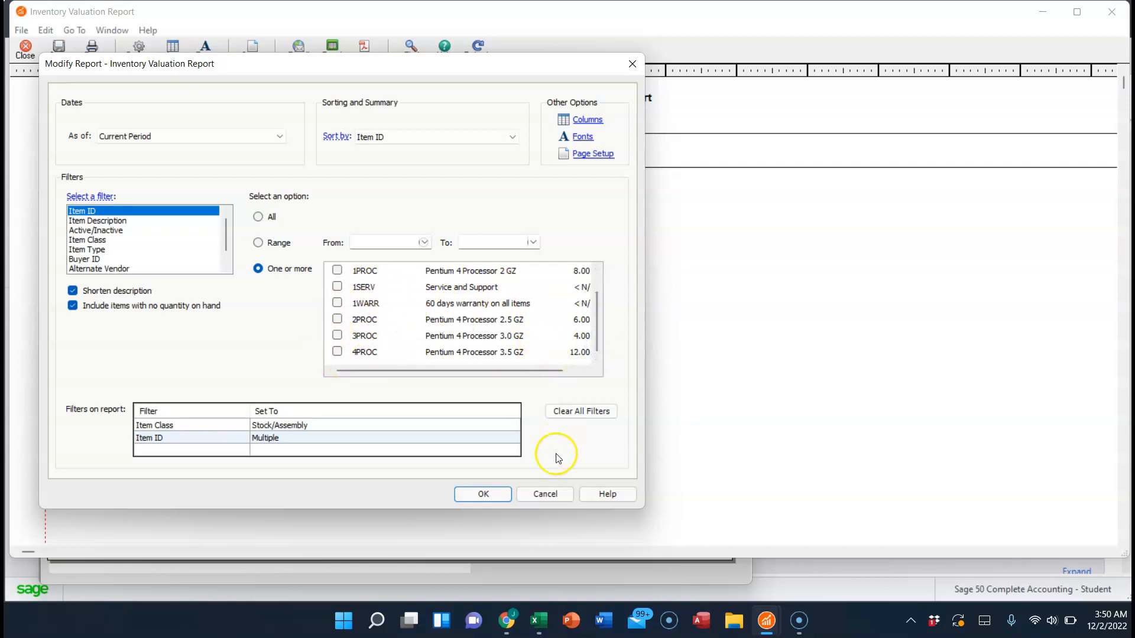
{"action": "left_click", "coordinate": [496, 502]}
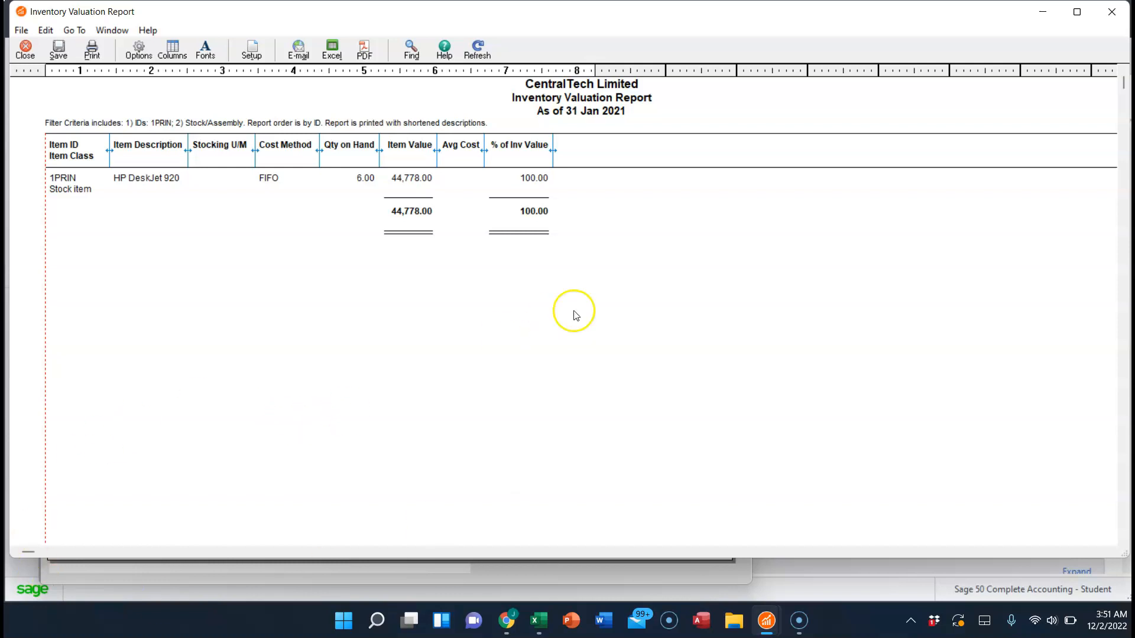
{"action": "left_click", "coordinate": [1112, 13]}
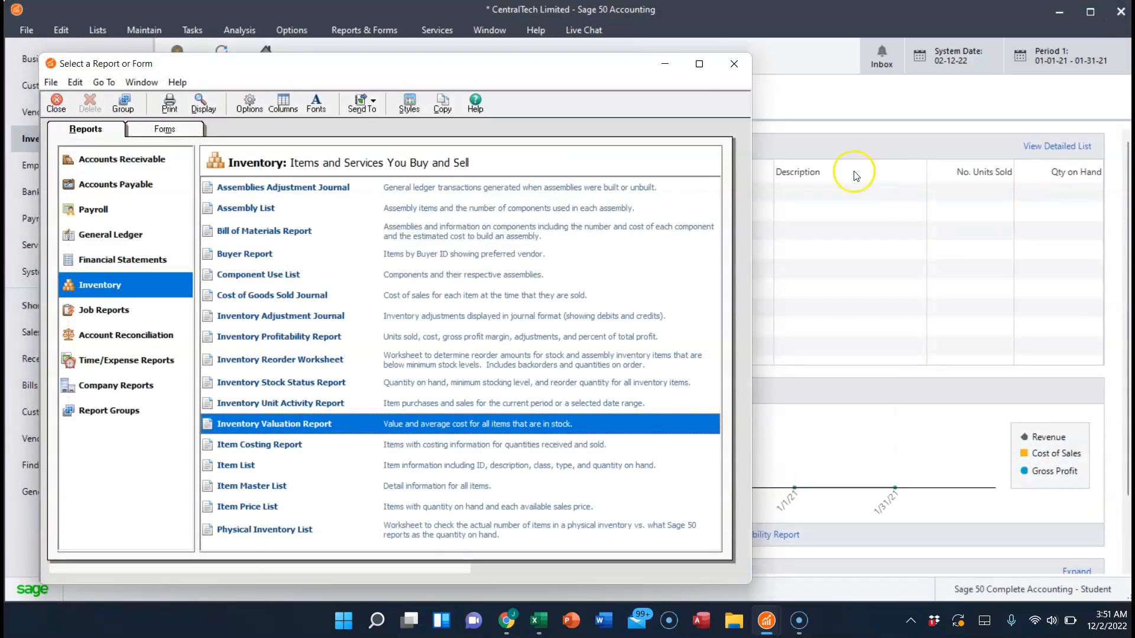
{"action": "left_click", "coordinate": [736, 71]}
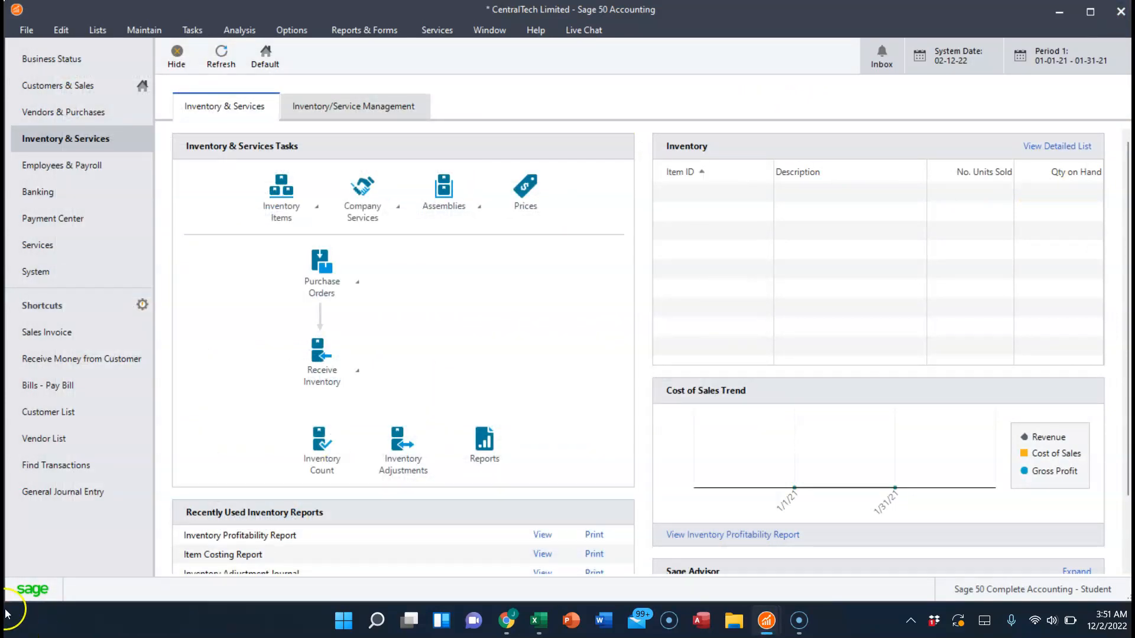